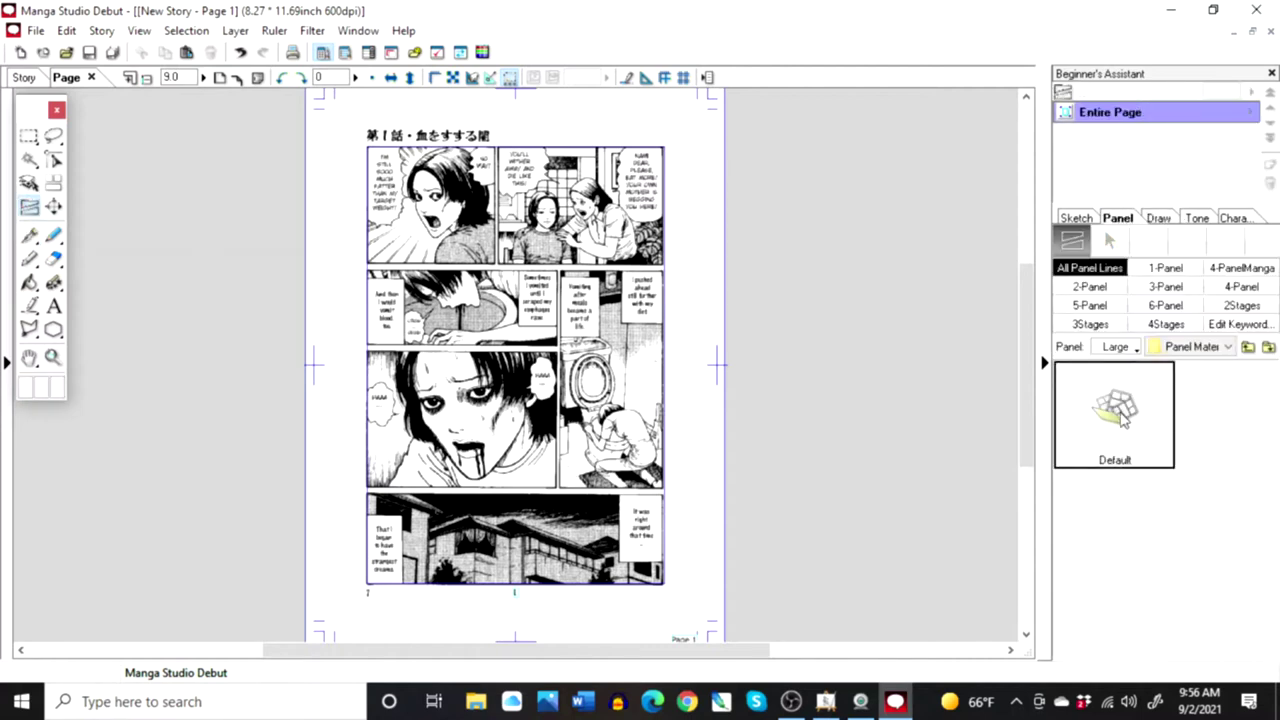
Step: Open the Default 1 Panel Cuts materials and place the 1-Panel Basic frame on the page
double_click(1150, 412)
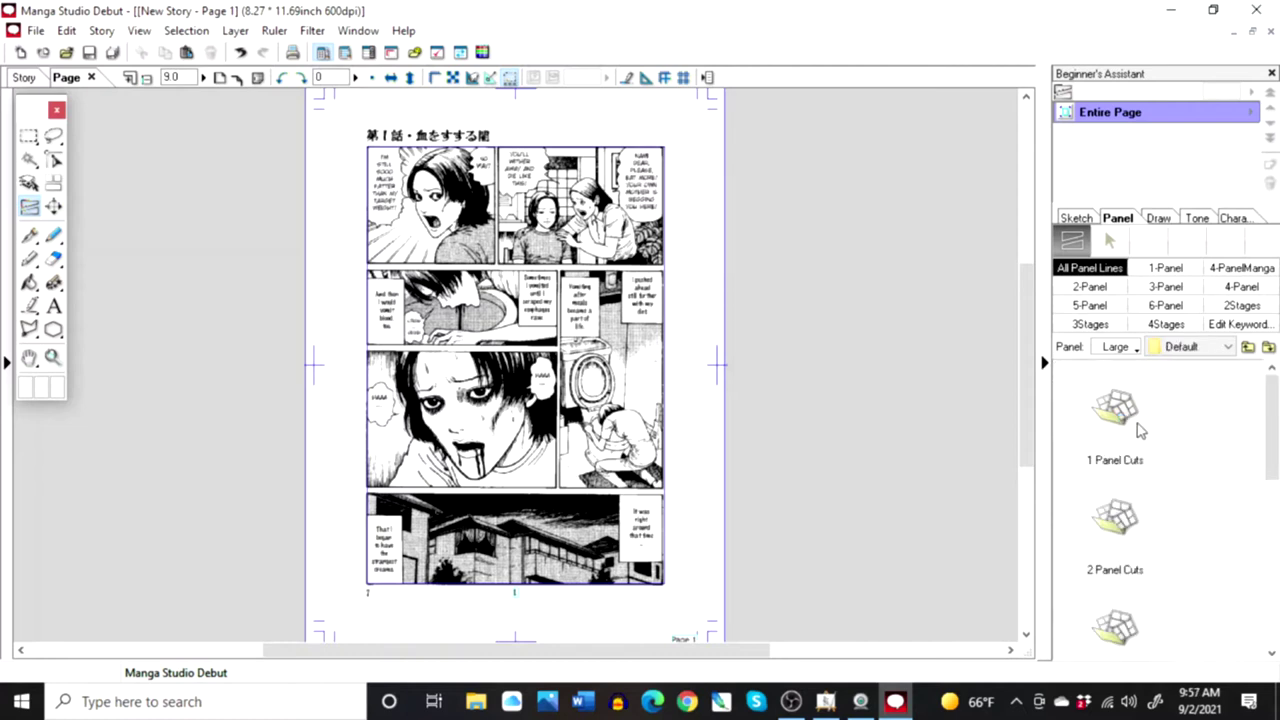
double_click(1134, 431)
left_click(1133, 433)
left_click_drag(1133, 433, 580, 322)
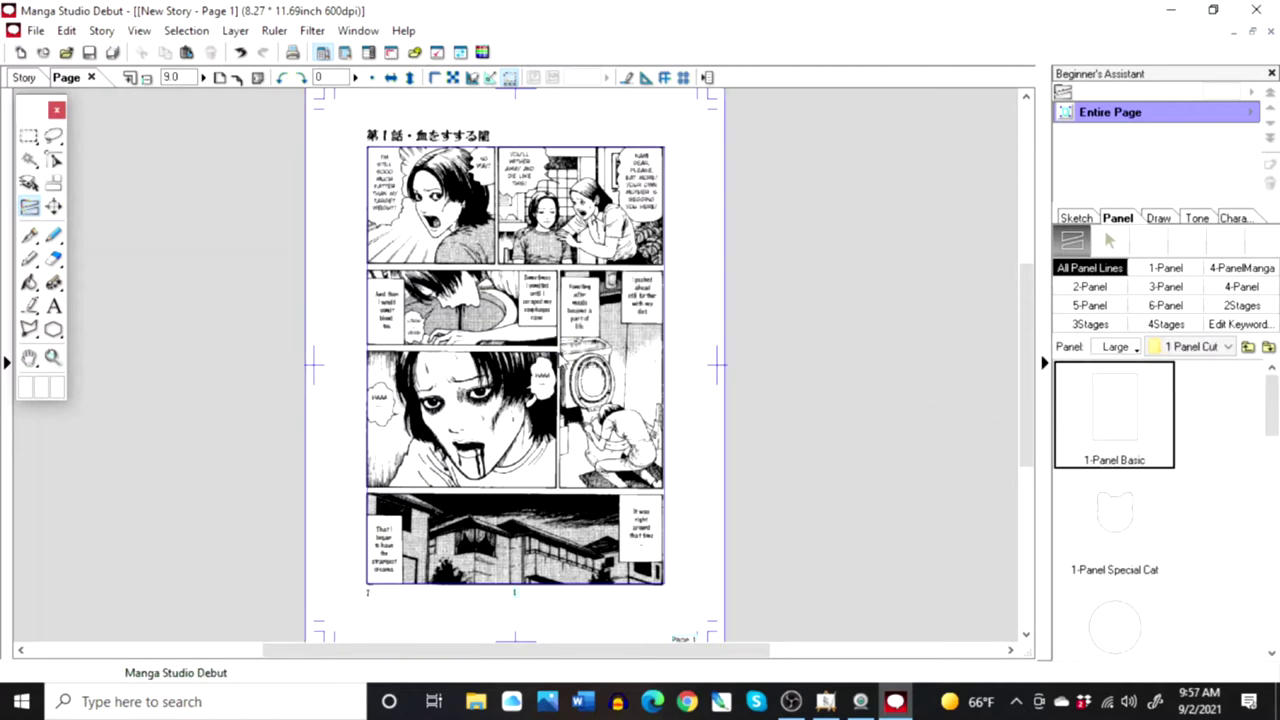
Step: Select the plain drawing layer of the Entire Page and set its opacity to 98%
left_click(1175, 220)
left_click(1242, 134)
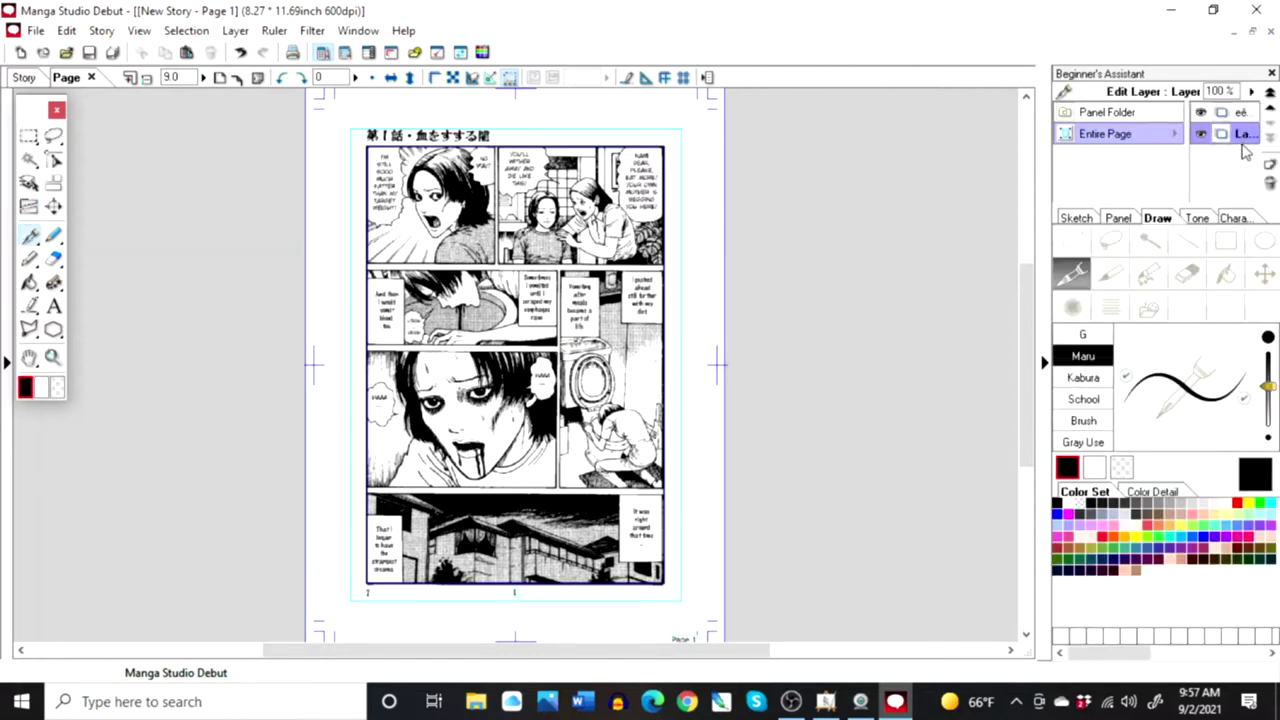
left_click(1251, 91)
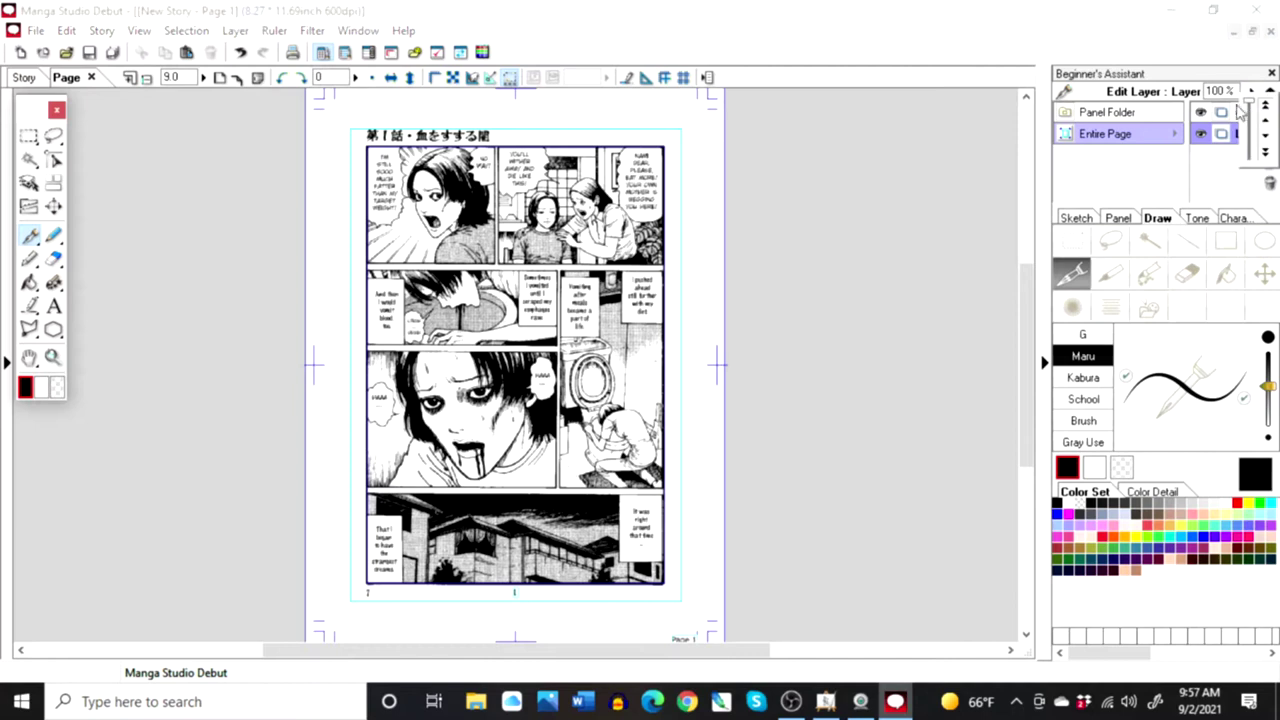
left_click_drag(1246, 131, 1251, 138)
left_click(1213, 178)
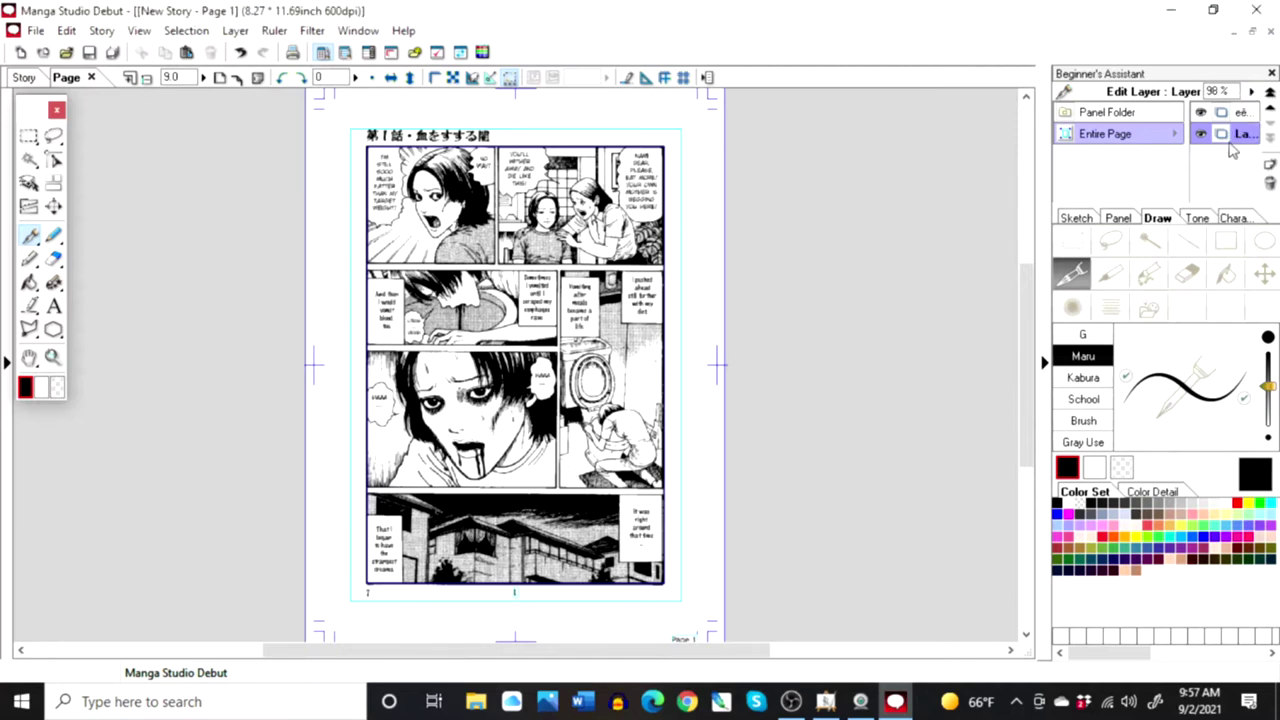
Step: Select the layer holding the imported manga scan and set its opacity to 45%
left_click(1245, 115)
left_click(1251, 92)
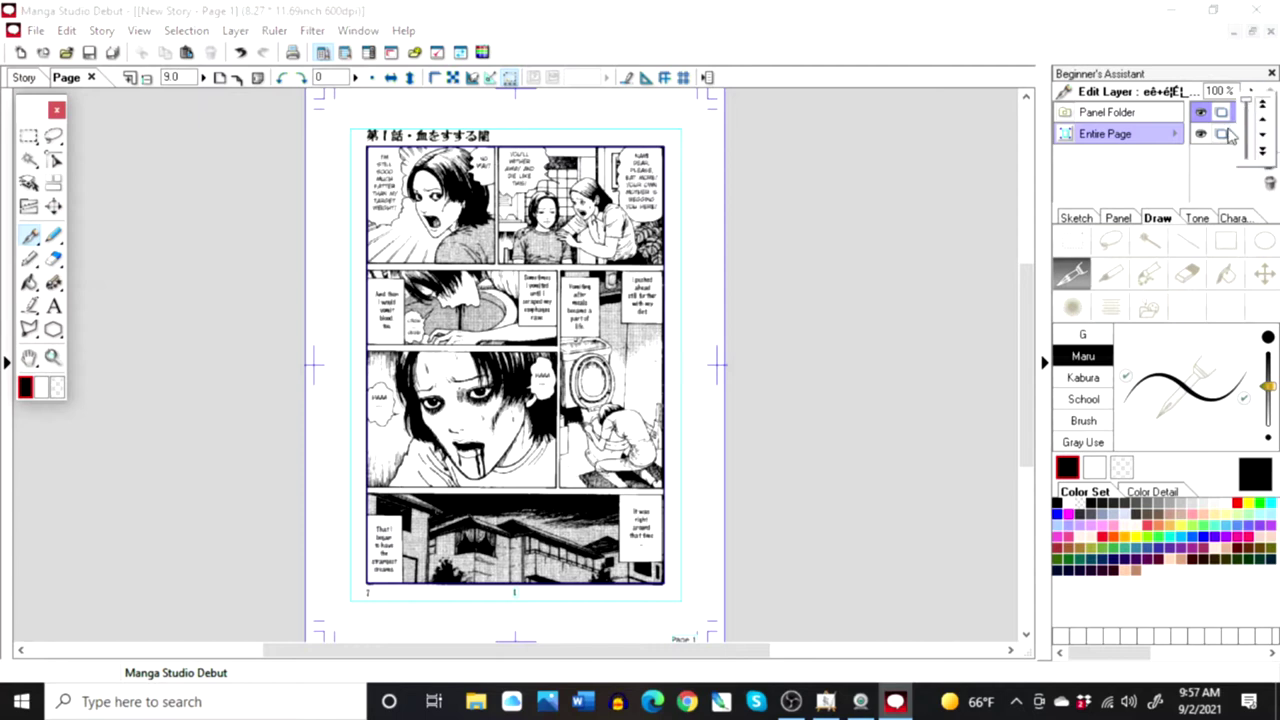
left_click(1246, 135)
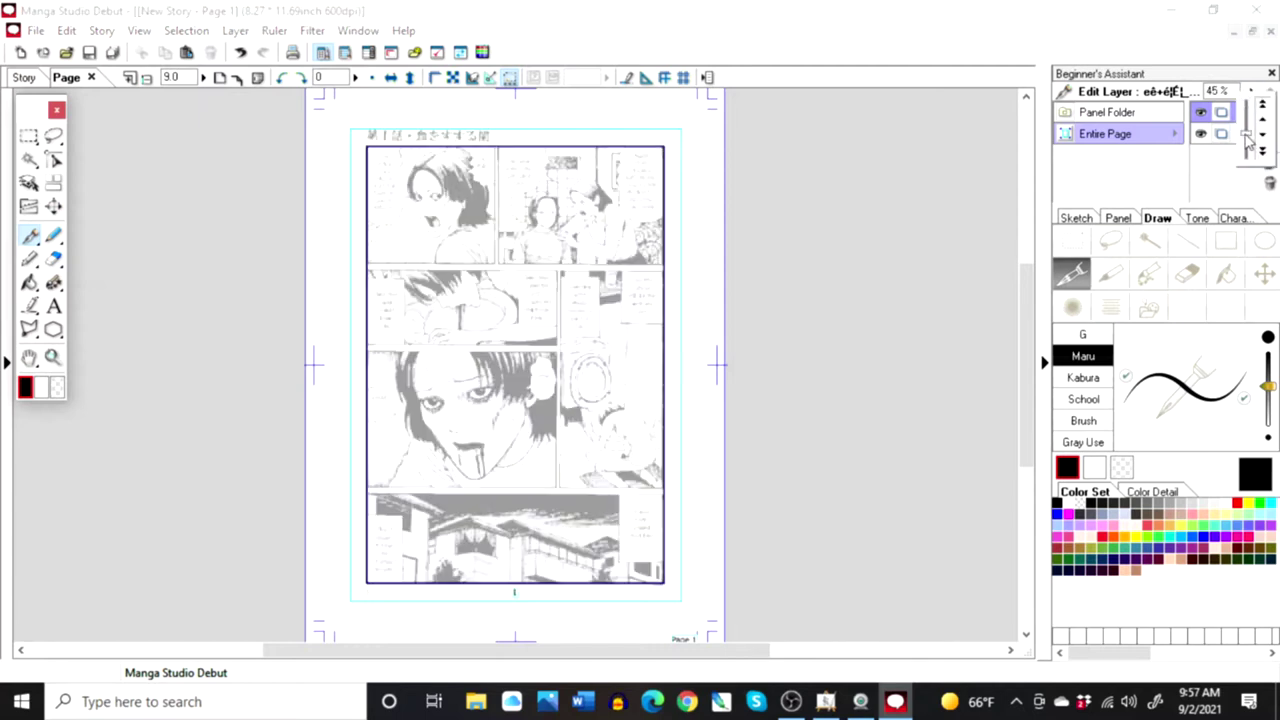
left_click(1205, 195)
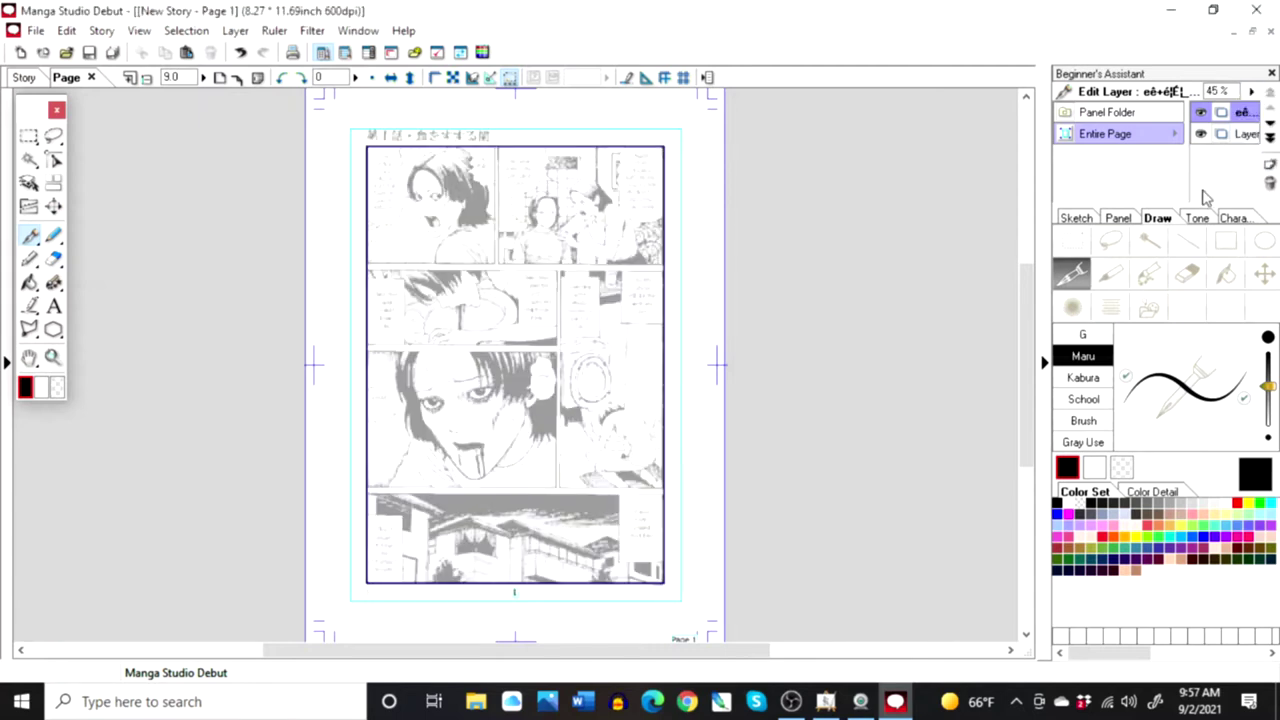
Step: Set the plain drawing layer's opacity back to 100% and undo the stray pen mark
left_click(1243, 140)
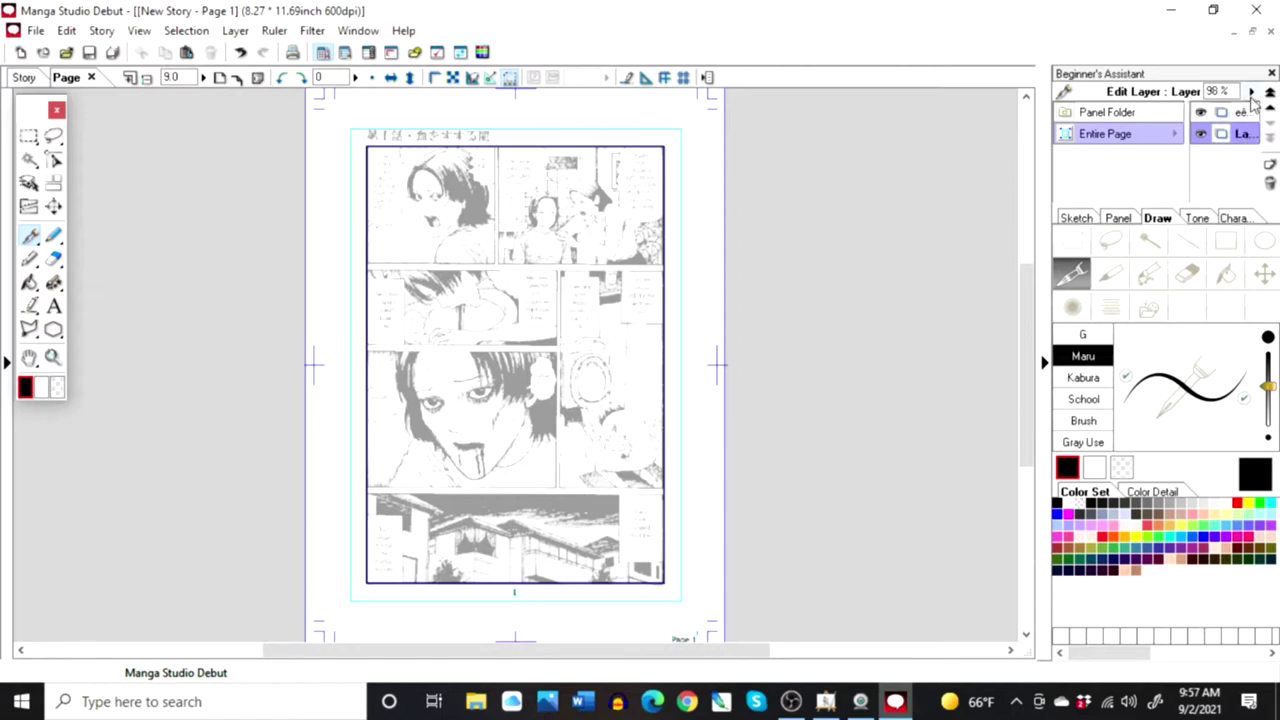
left_click(1252, 96)
left_click_drag(1253, 102, 1254, 93)
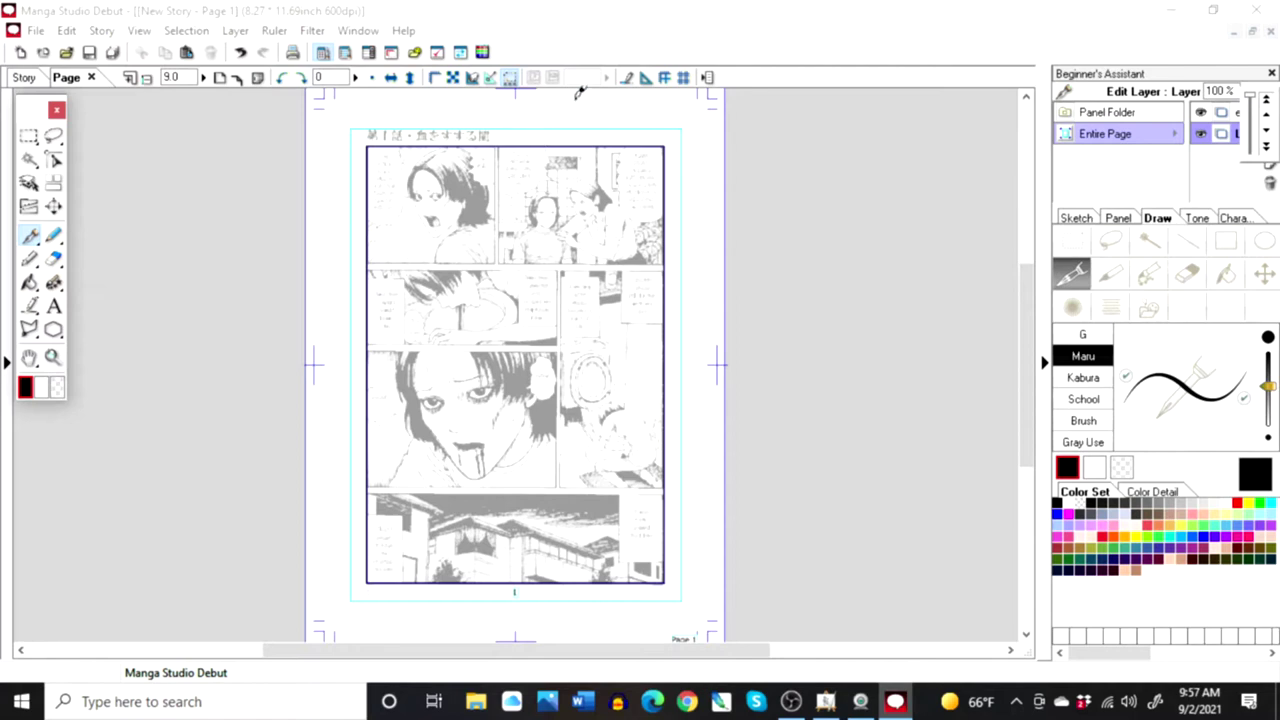
left_click(356, 262)
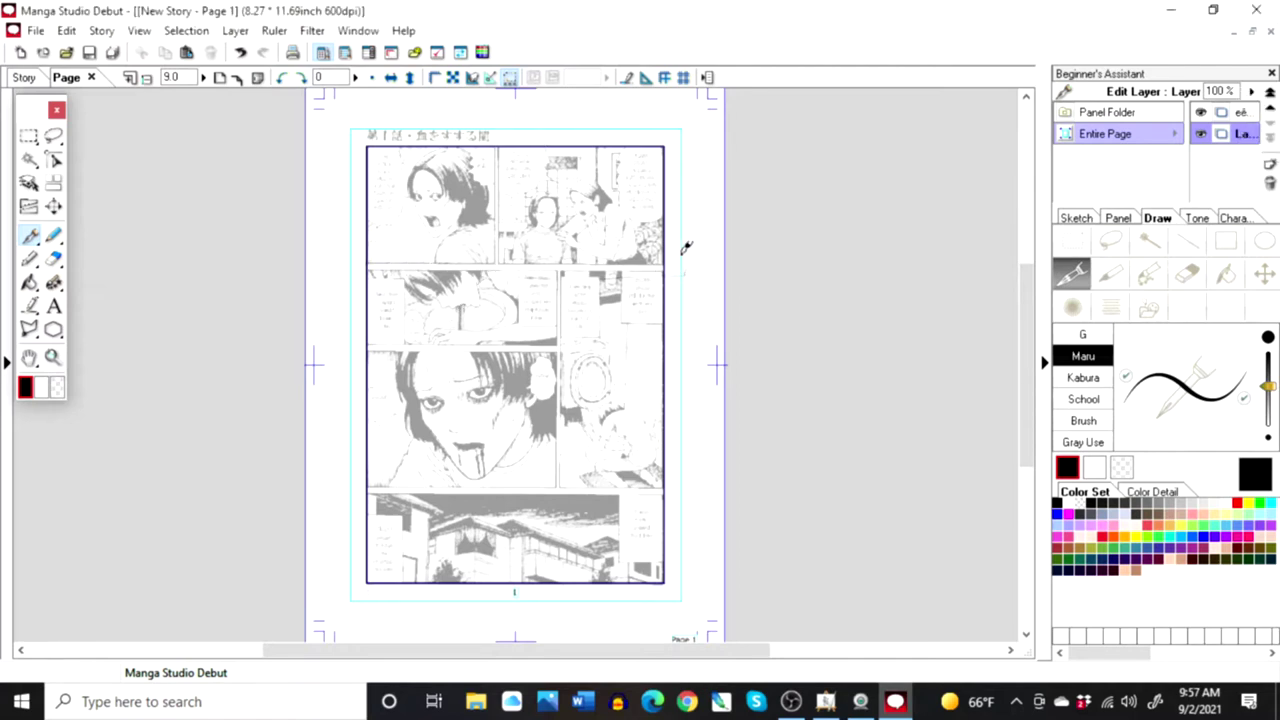
left_click(241, 52)
Step: Cut the page frame along the manga scan's gutters into six panels: two in the upper row, three in the middle, one along the bottom
left_click(1122, 218)
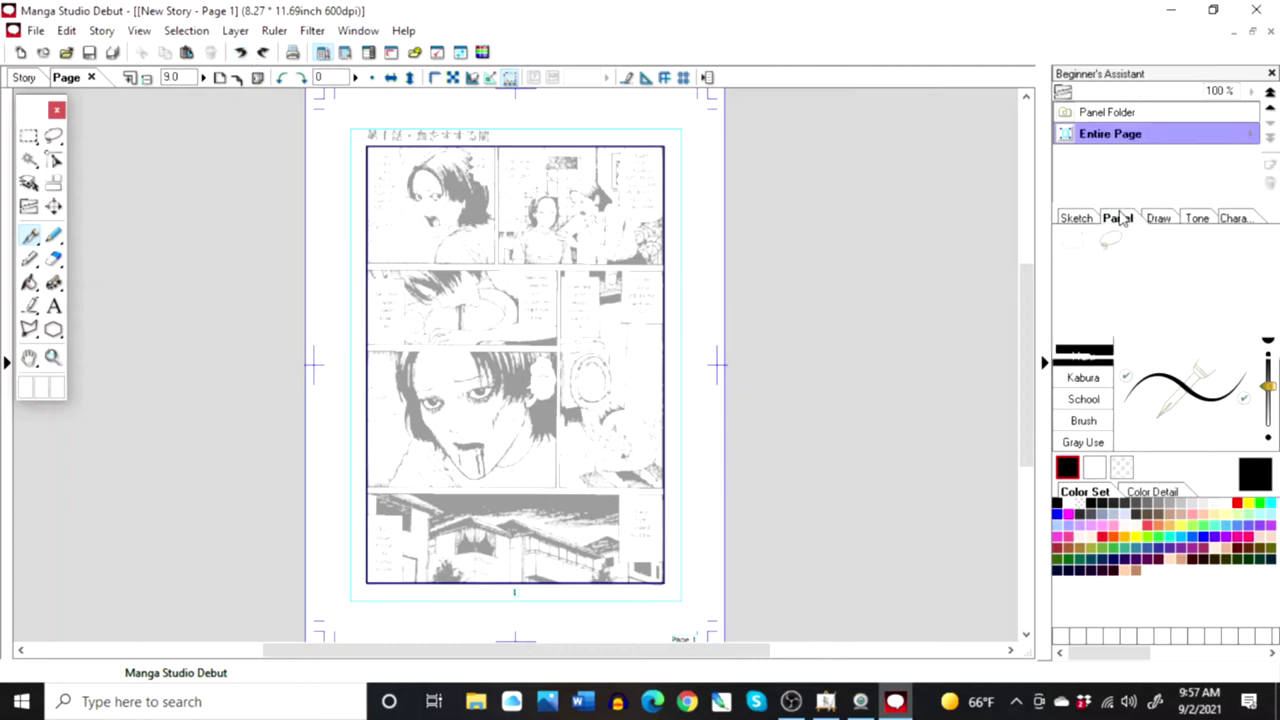
left_click_drag(352, 272, 668, 276)
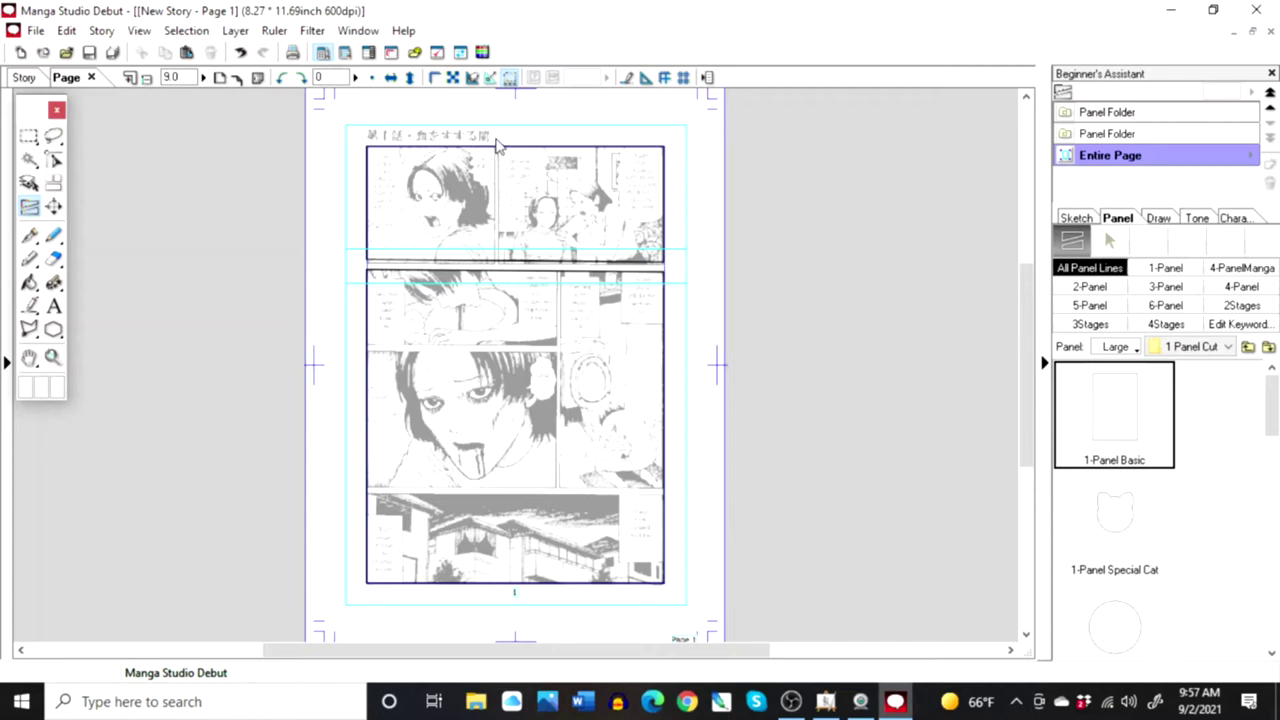
left_click_drag(497, 143, 500, 213)
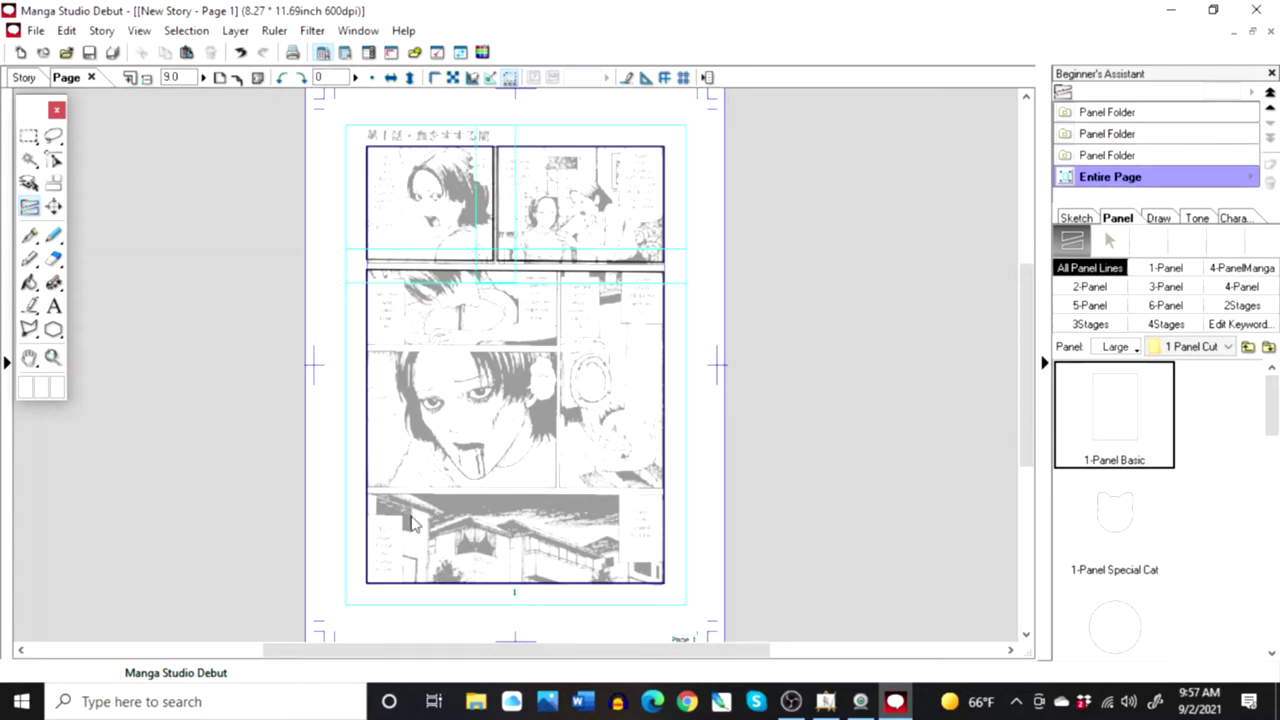
left_click_drag(364, 494, 632, 492)
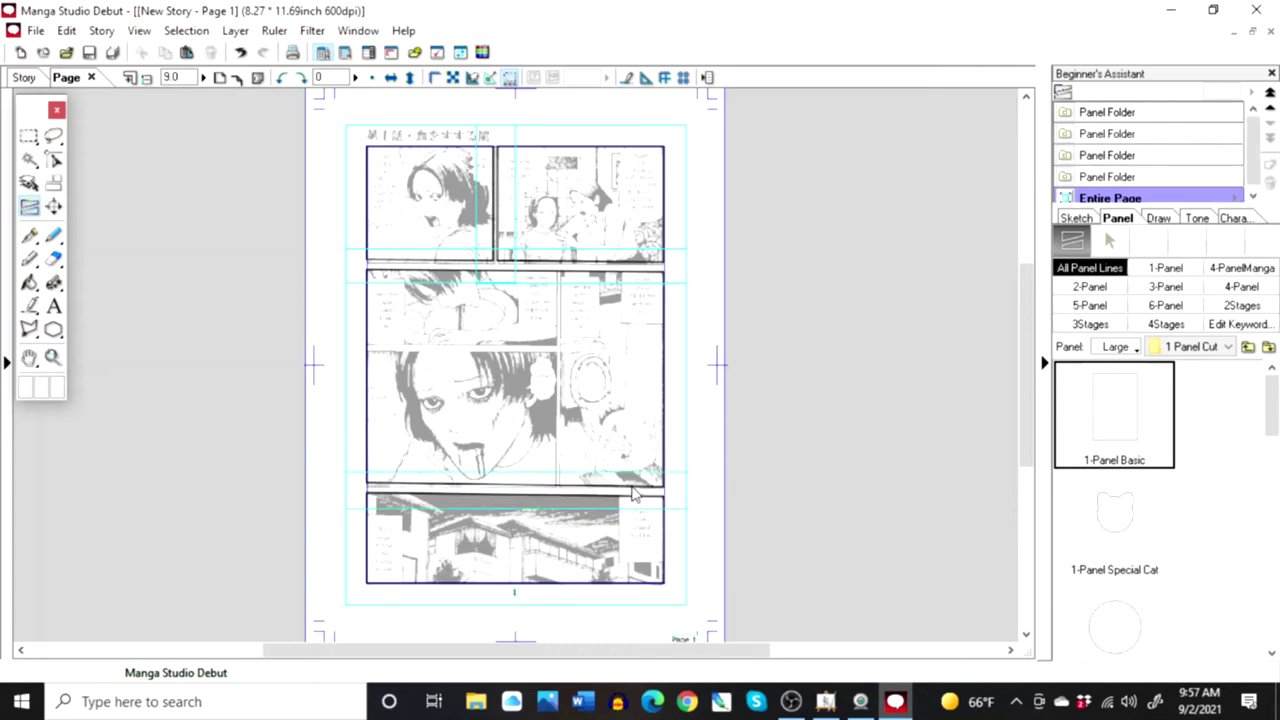
left_click_drag(560, 278, 557, 351)
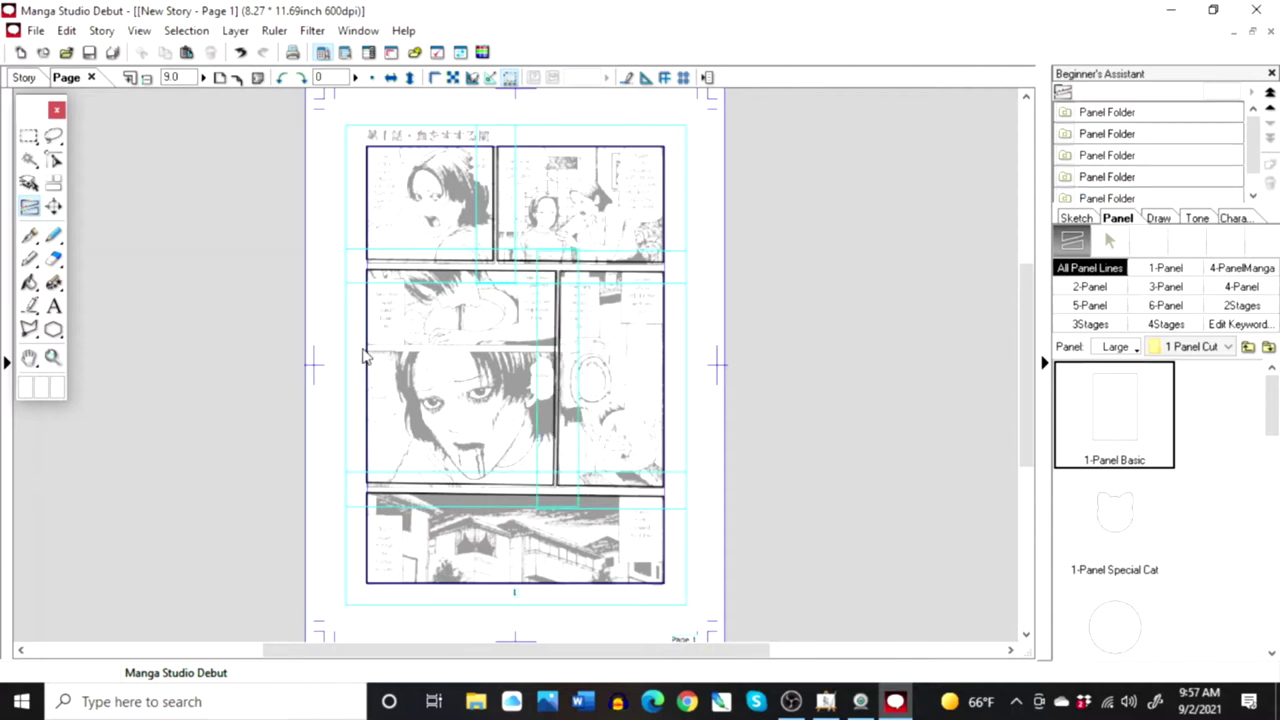
left_click_drag(360, 352, 426, 352)
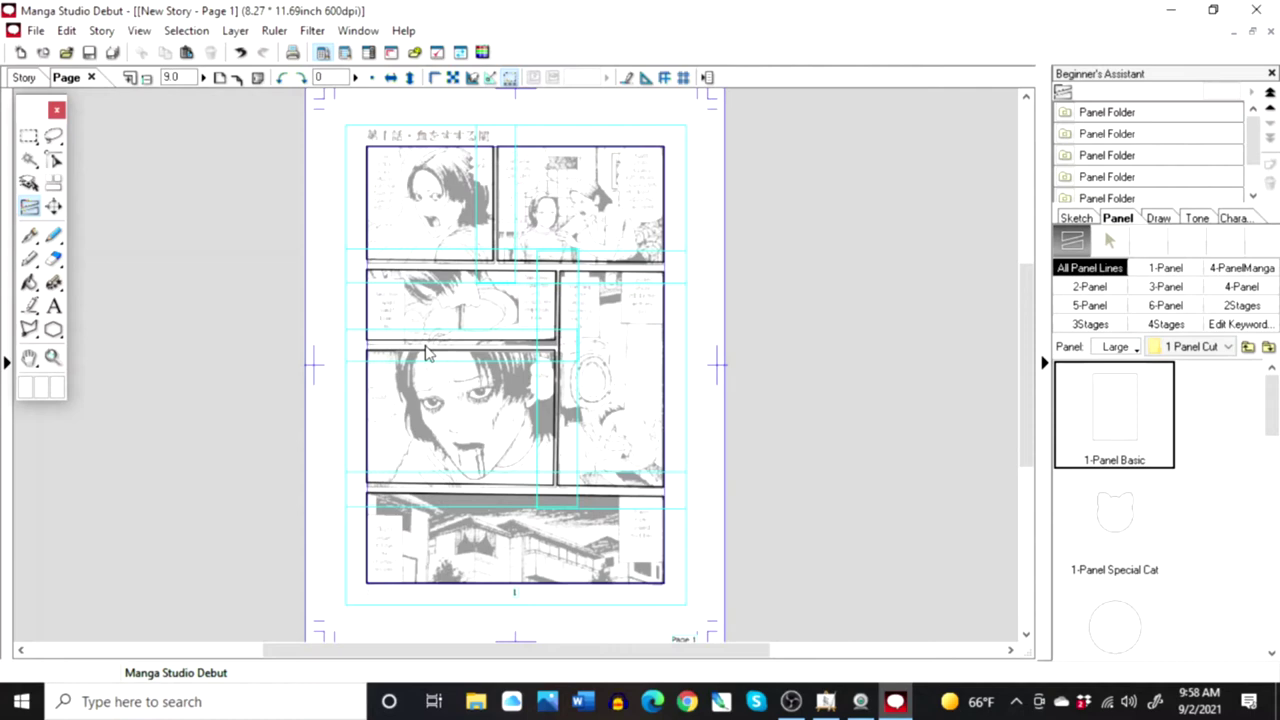
Step: Open the first two panel folders and activate the drawing layer of the upper-left panel
left_click(203, 77)
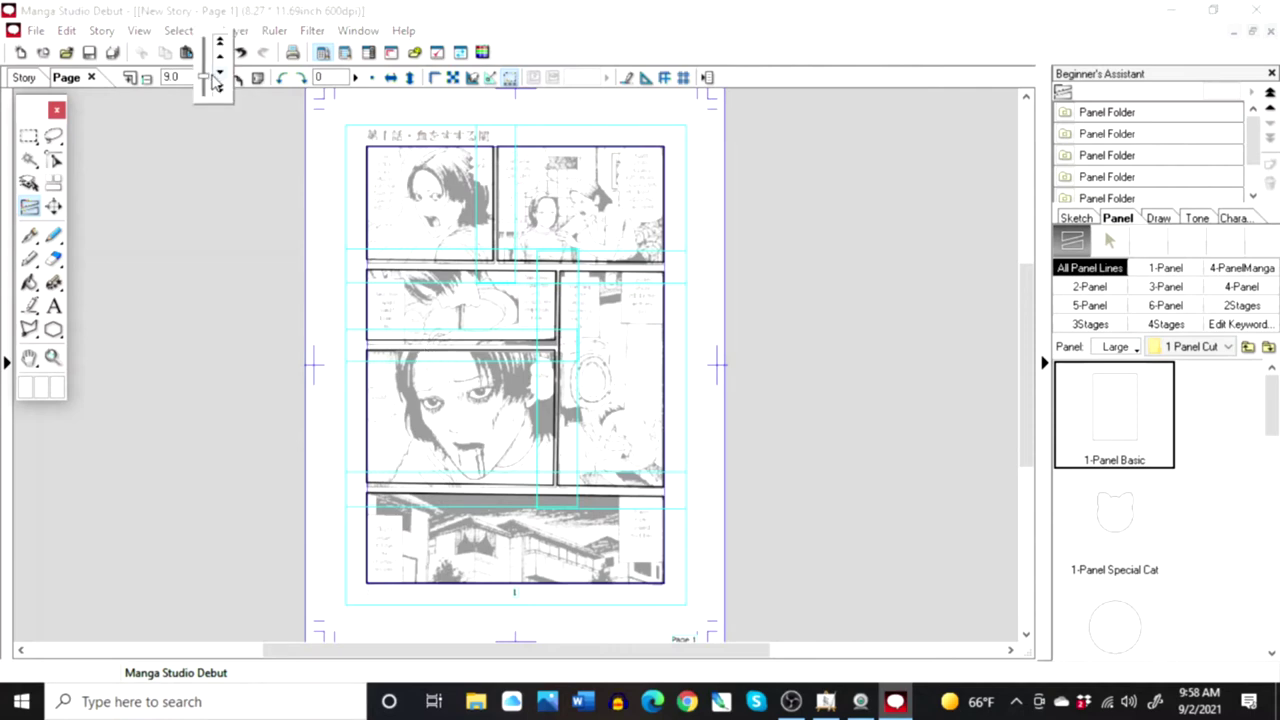
left_click_drag(221, 65, 209, 78)
left_click(220, 74)
left_click(220, 74)
left_click(220, 74)
left_click(220, 74)
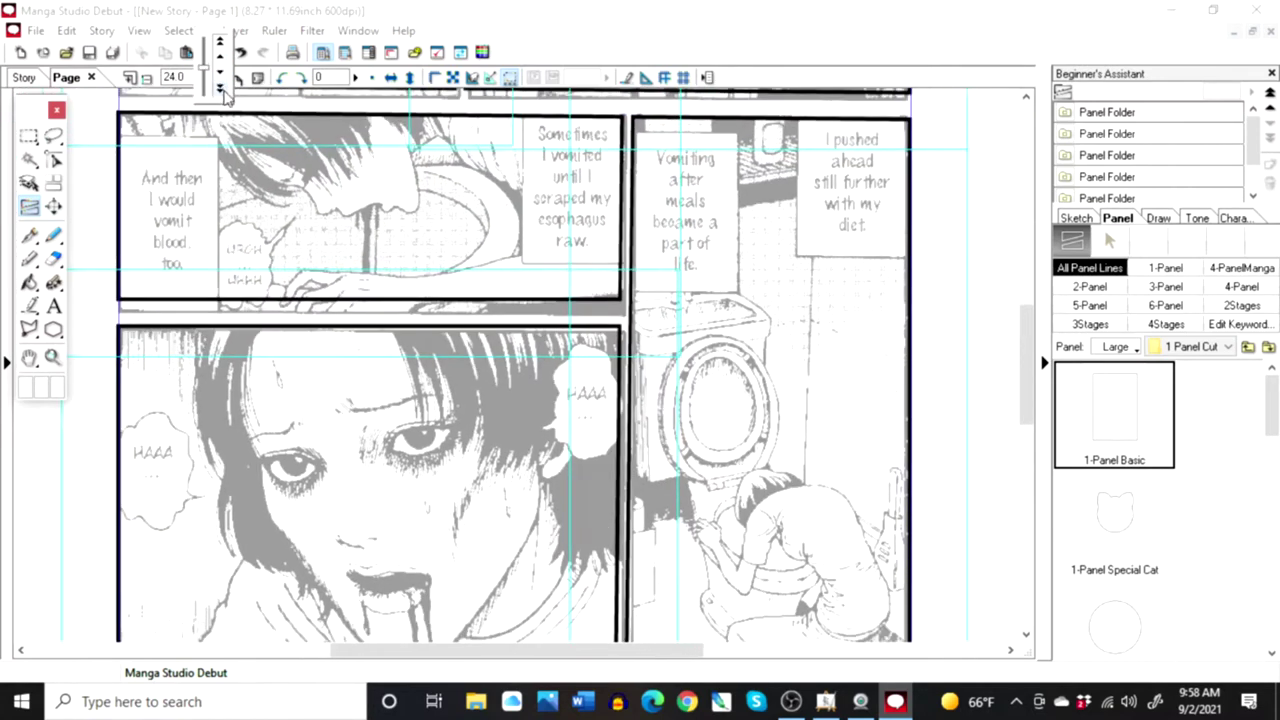
left_click_drag(666, 651, 651, 645)
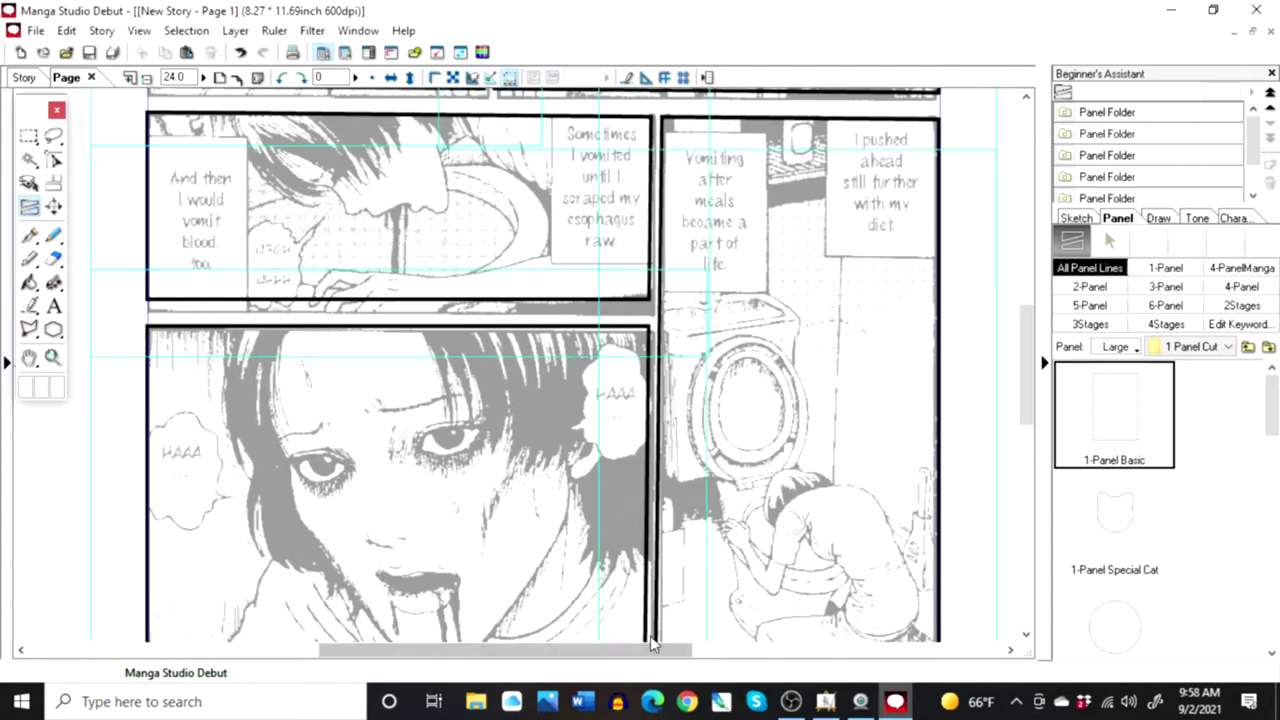
left_click(203, 77)
left_click_drag(201, 80, 203, 83)
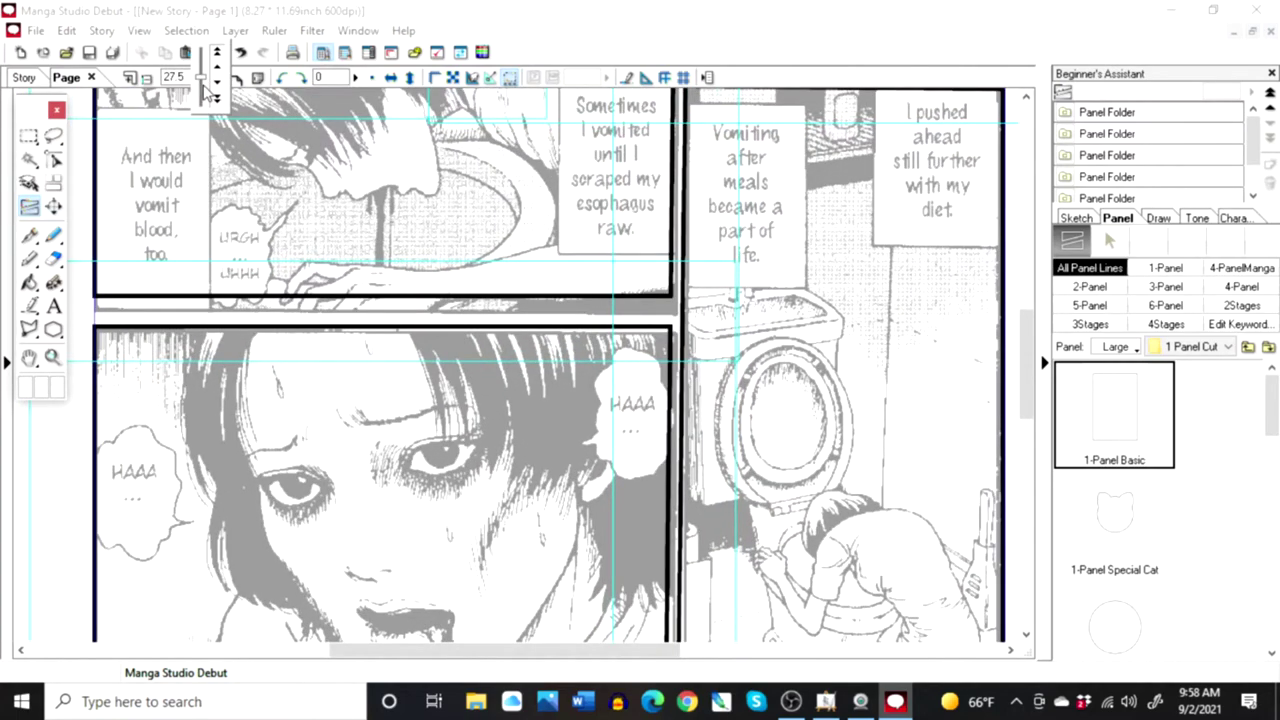
left_click_drag(571, 654, 570, 656)
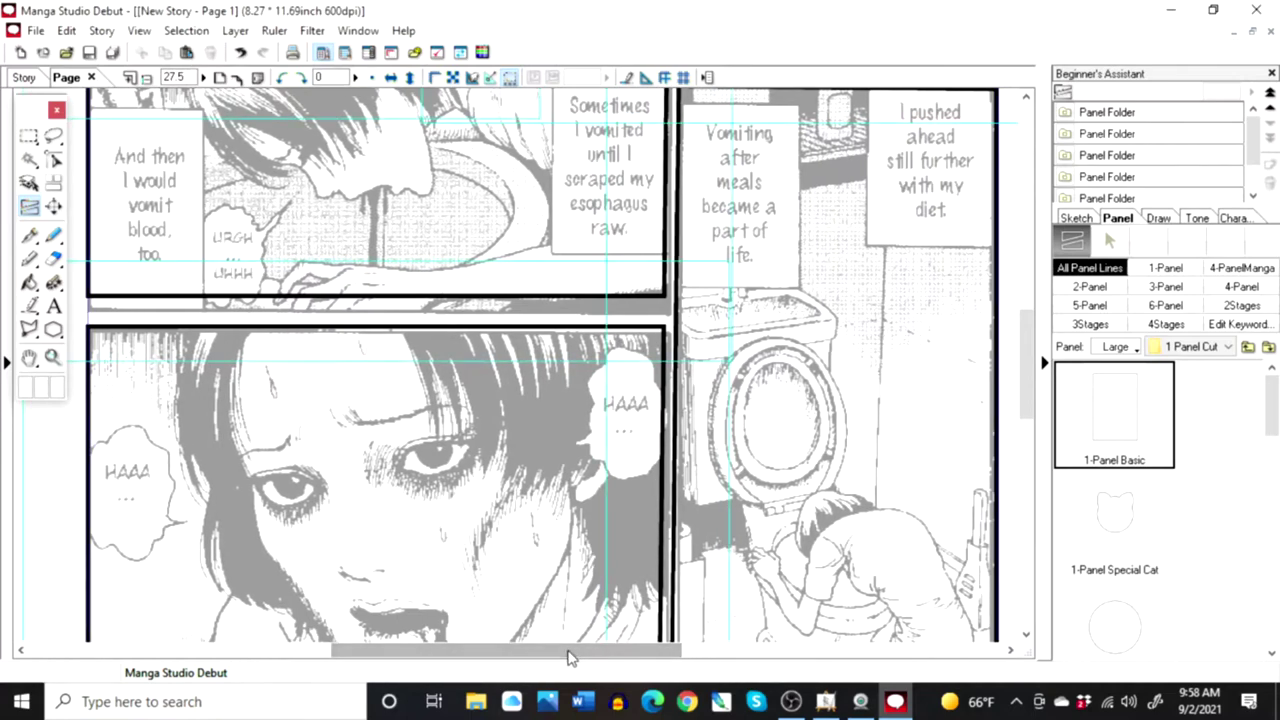
left_click(1157, 218)
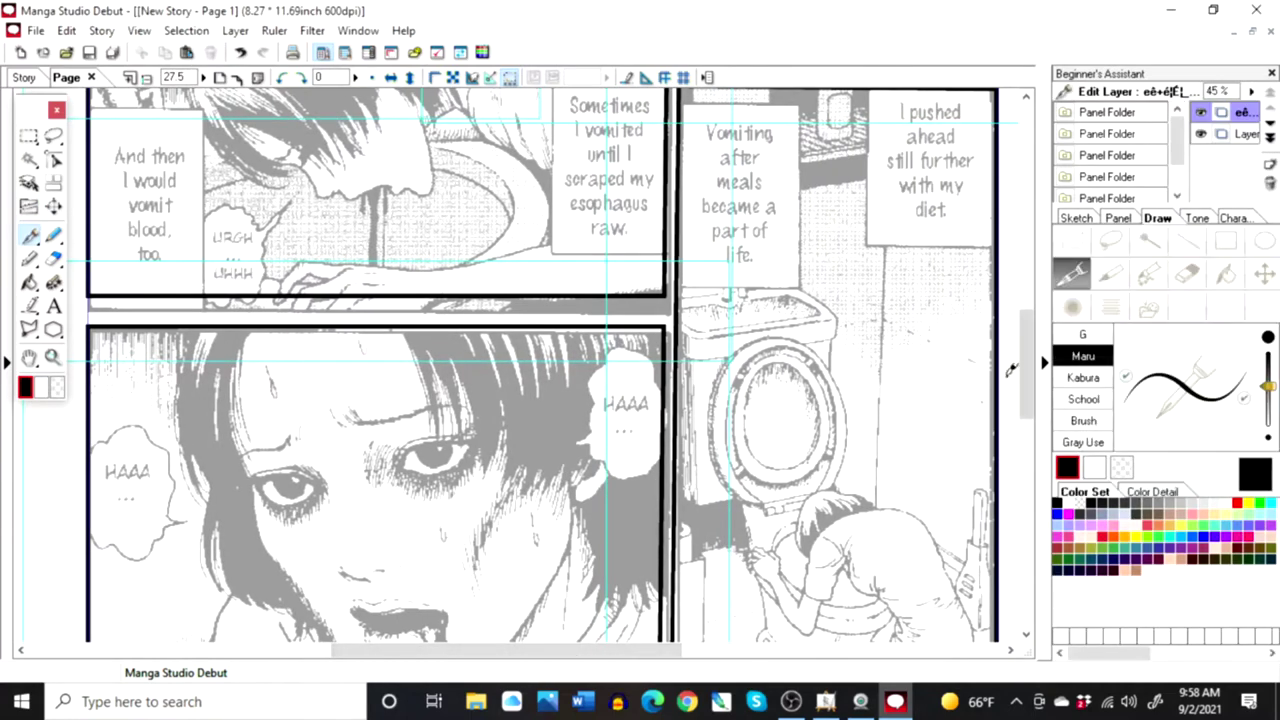
left_click_drag(1026, 371, 1040, 252)
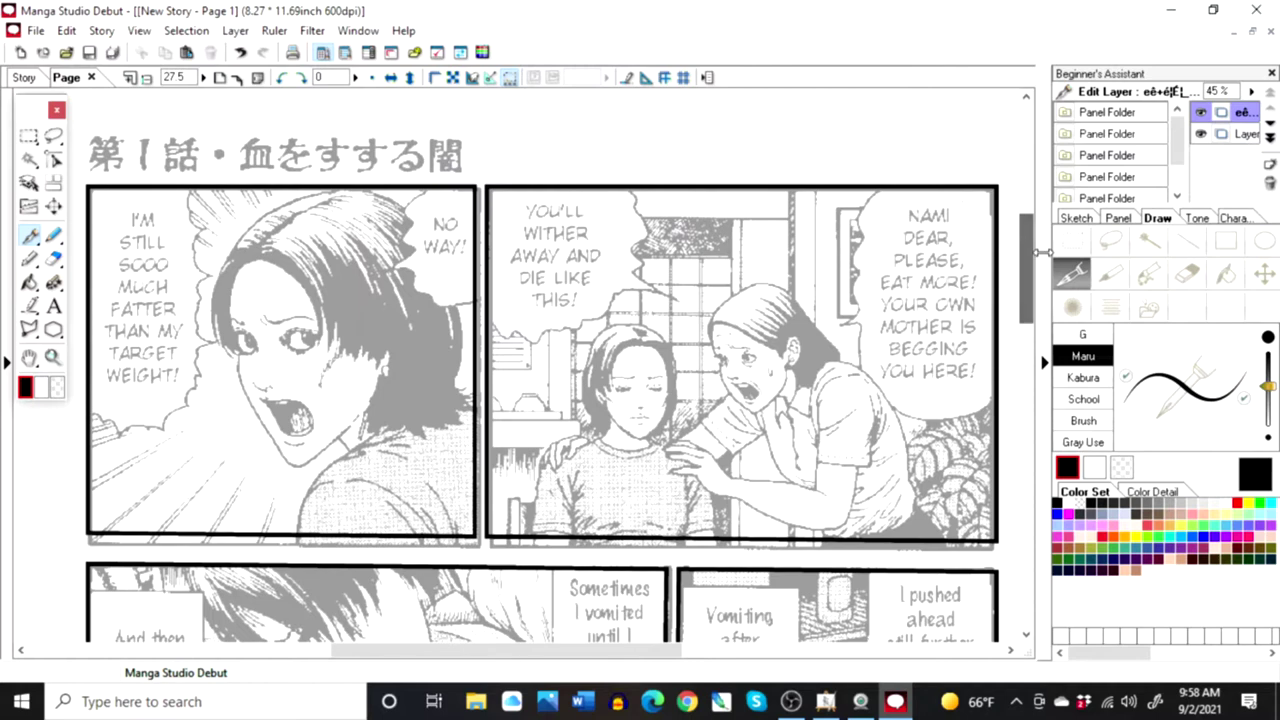
left_click(1113, 136)
left_click(1128, 115)
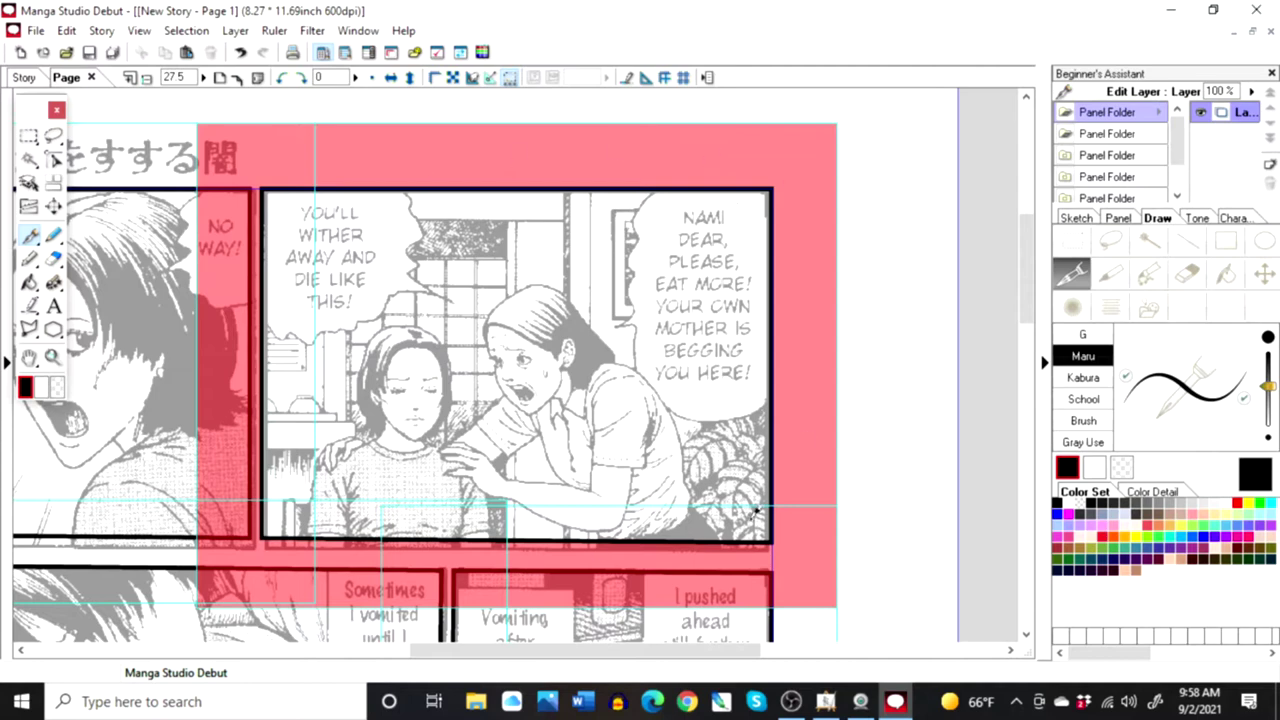
left_click(1120, 136)
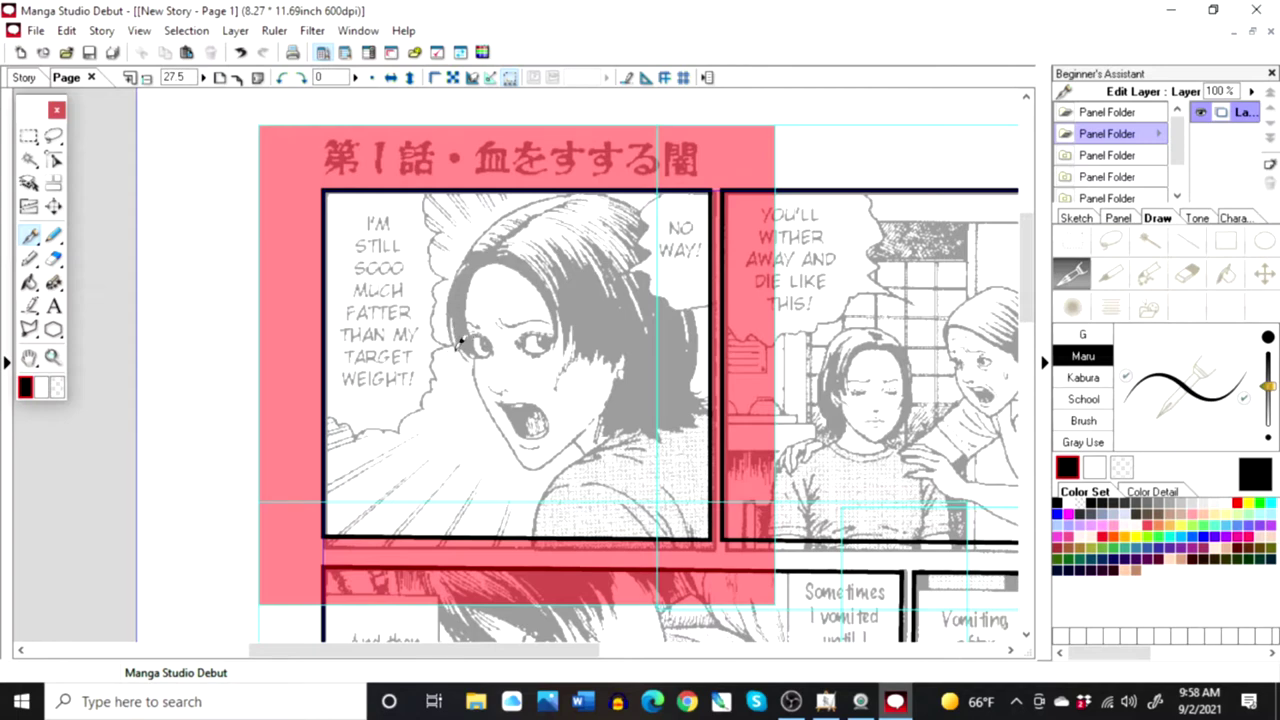
Step: Trace the outer contour, fringe and lower tips of the woman's hair with the Maru pen, undoing the last unwanted stroke
mouse_move(446, 336)
left_mouse_down()
mouse_move(464, 250)
mouse_move(498, 214)
mouse_move(625, 182)
mouse_move(694, 263)
mouse_move(663, 240)
mouse_move(662, 222)
mouse_move(702, 310)
mouse_move(698, 298)
mouse_move(704, 399)
left_mouse_up()
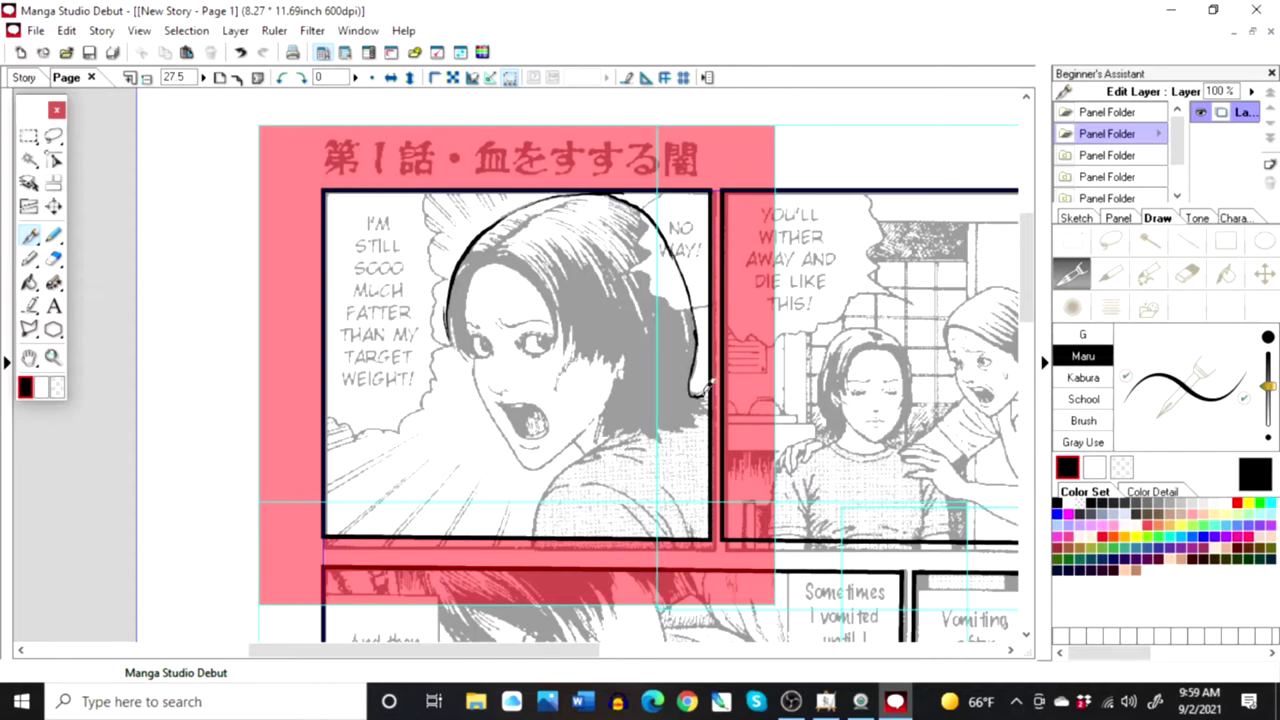
mouse_move(458, 304)
left_mouse_down()
mouse_move(453, 352)
mouse_move(475, 356)
mouse_move(478, 268)
left_mouse_up()
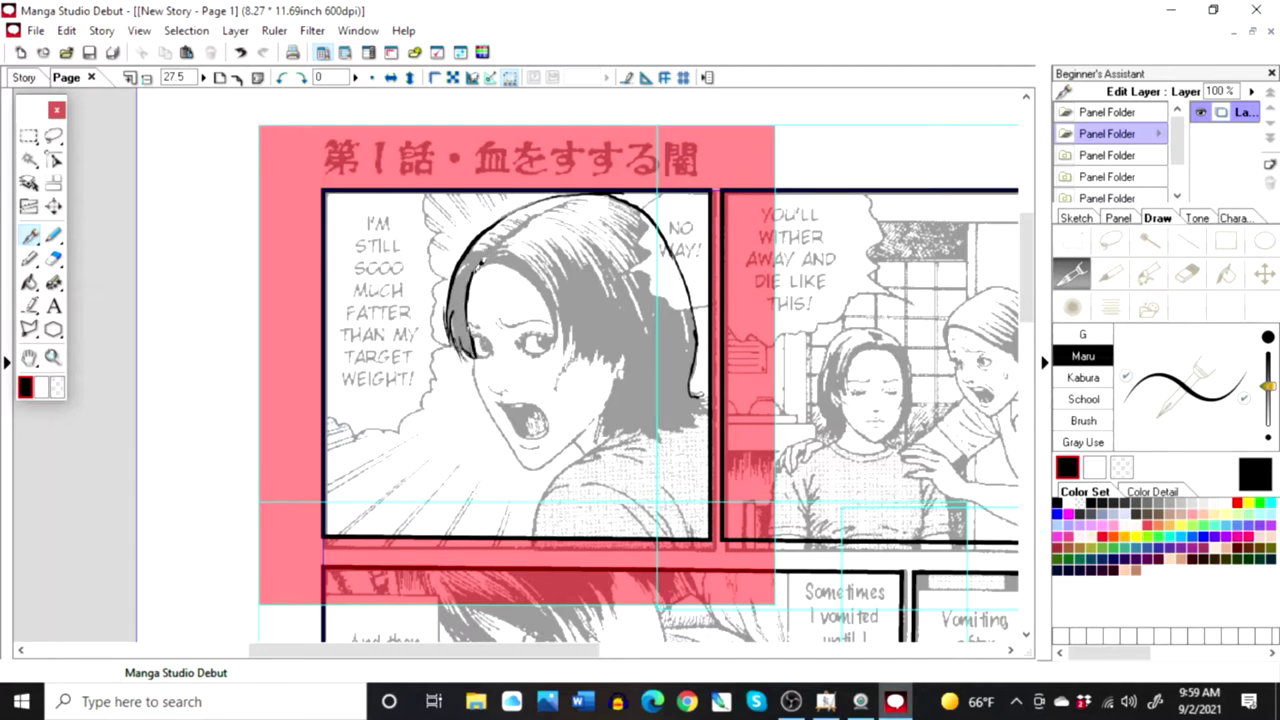
left_click_drag(524, 261, 562, 342)
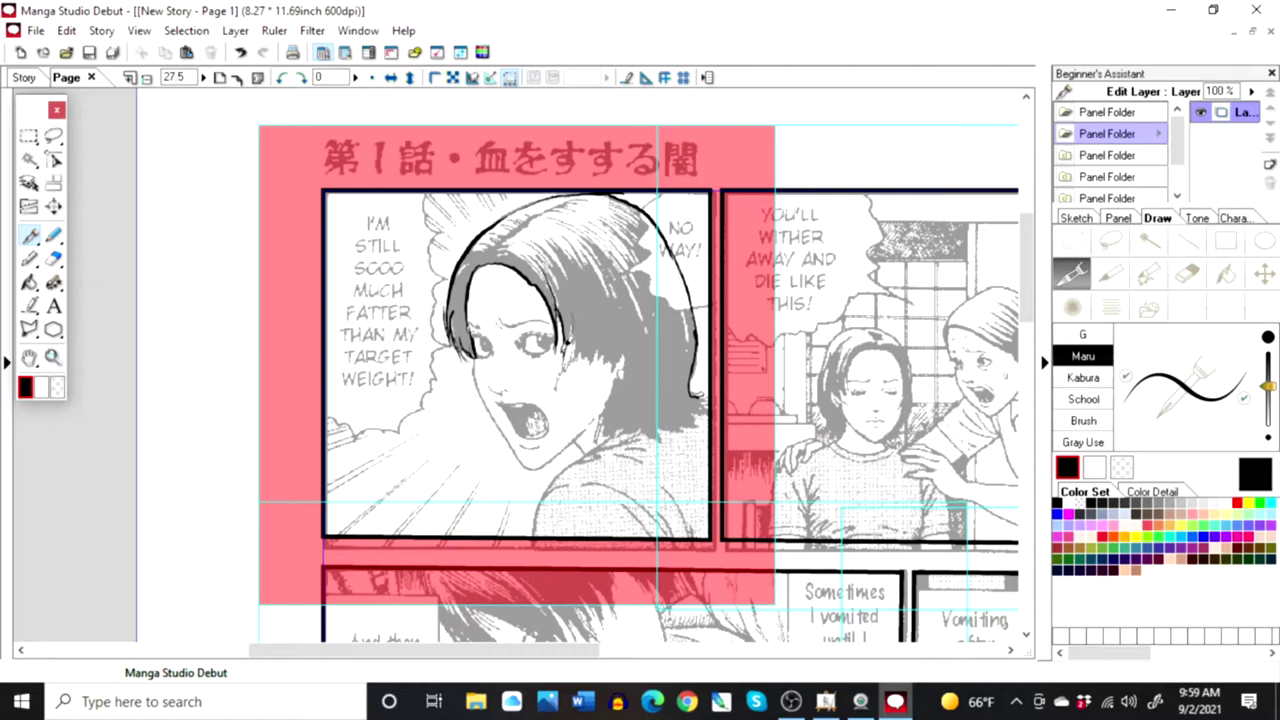
left_click_drag(576, 320, 566, 356)
left_click_drag(590, 336, 598, 341)
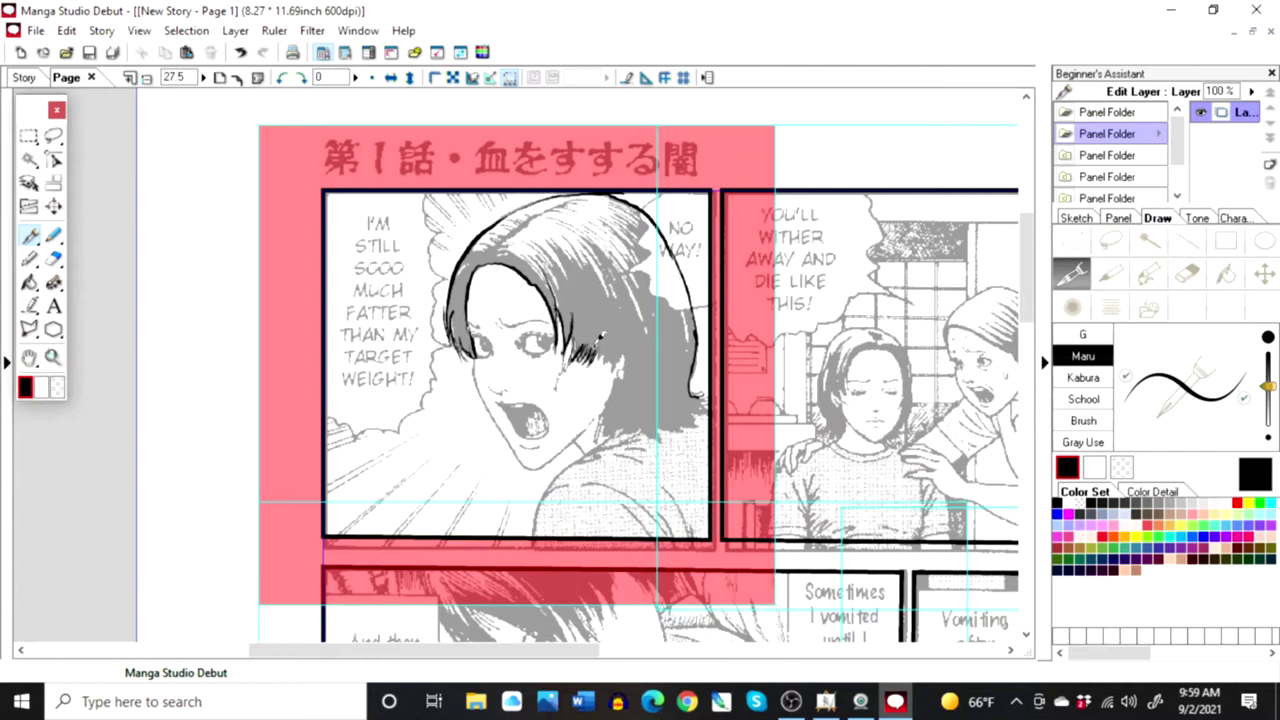
mouse_move(604, 336)
left_mouse_down()
mouse_move(598, 368)
mouse_move(622, 372)
mouse_move(594, 440)
mouse_move(664, 445)
mouse_move(702, 413)
left_mouse_up()
key("ctrl+z")
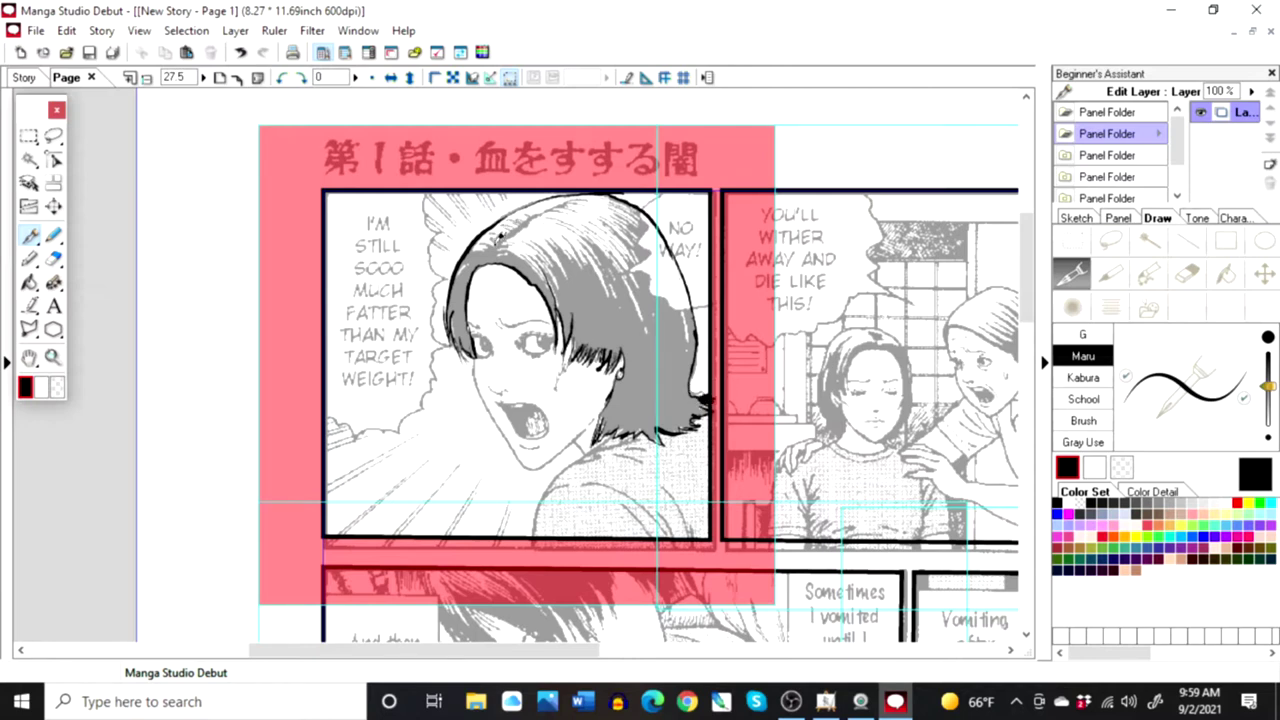
Step: Ink the hair strands around the highlight on the crown of the woman's head with the Maru pen
left_click_drag(481, 245, 500, 243)
left_click_drag(526, 218, 580, 196)
left_click_drag(501, 244, 553, 205)
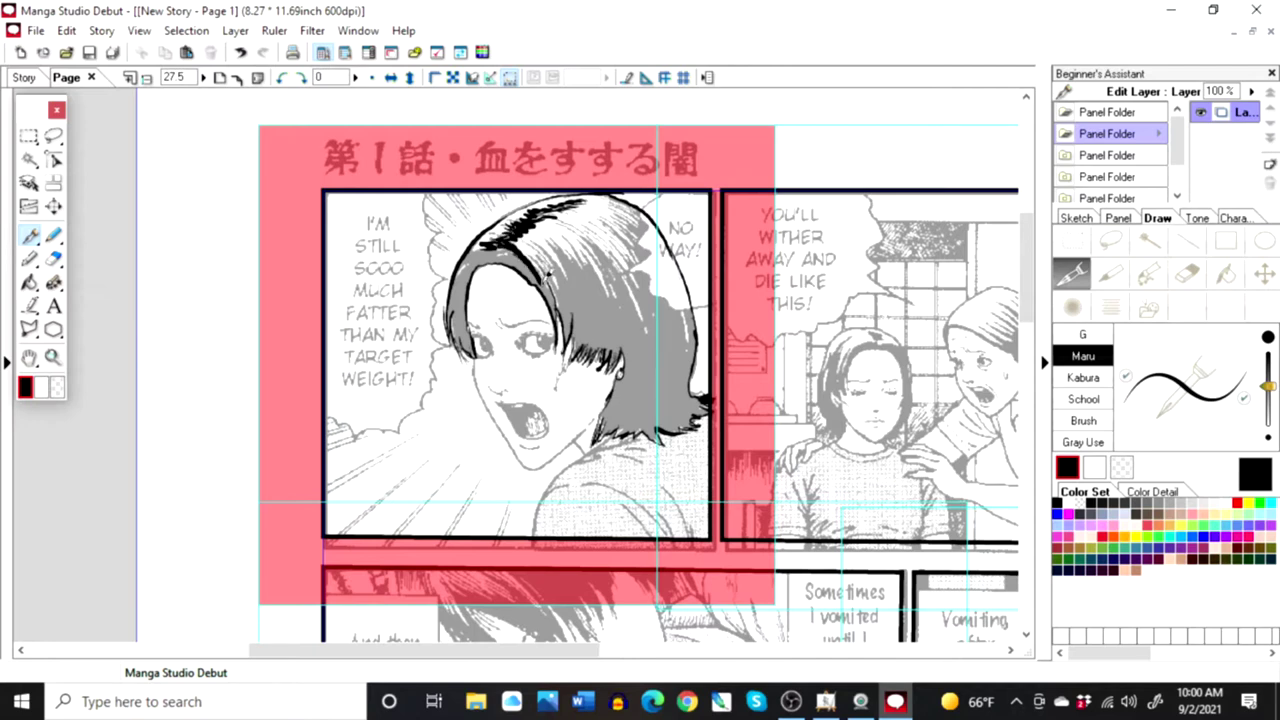
mouse_move(546, 238)
left_mouse_down()
mouse_move(562, 274)
mouse_move(582, 244)
mouse_move(606, 282)
left_mouse_up()
mouse_move(590, 236)
left_mouse_down()
mouse_move(642, 310)
mouse_move(612, 242)
mouse_move(636, 262)
left_mouse_up()
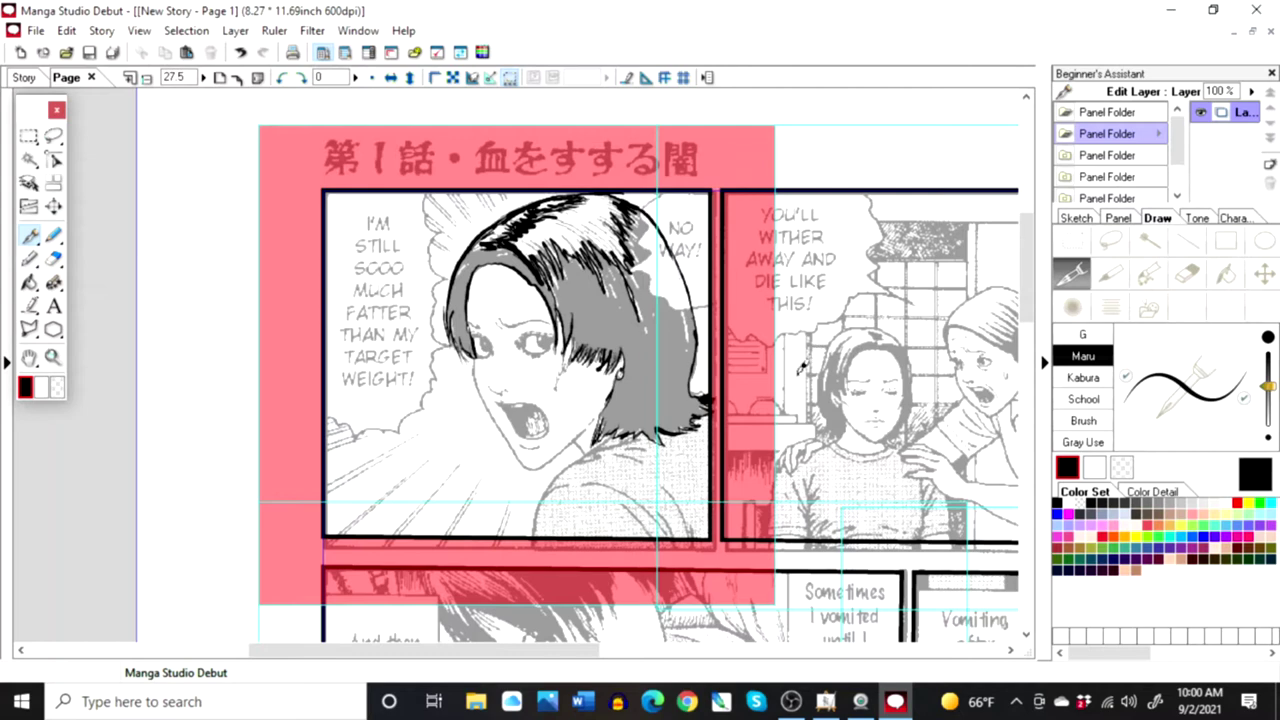
left_click(1149, 240)
left_click(639, 382)
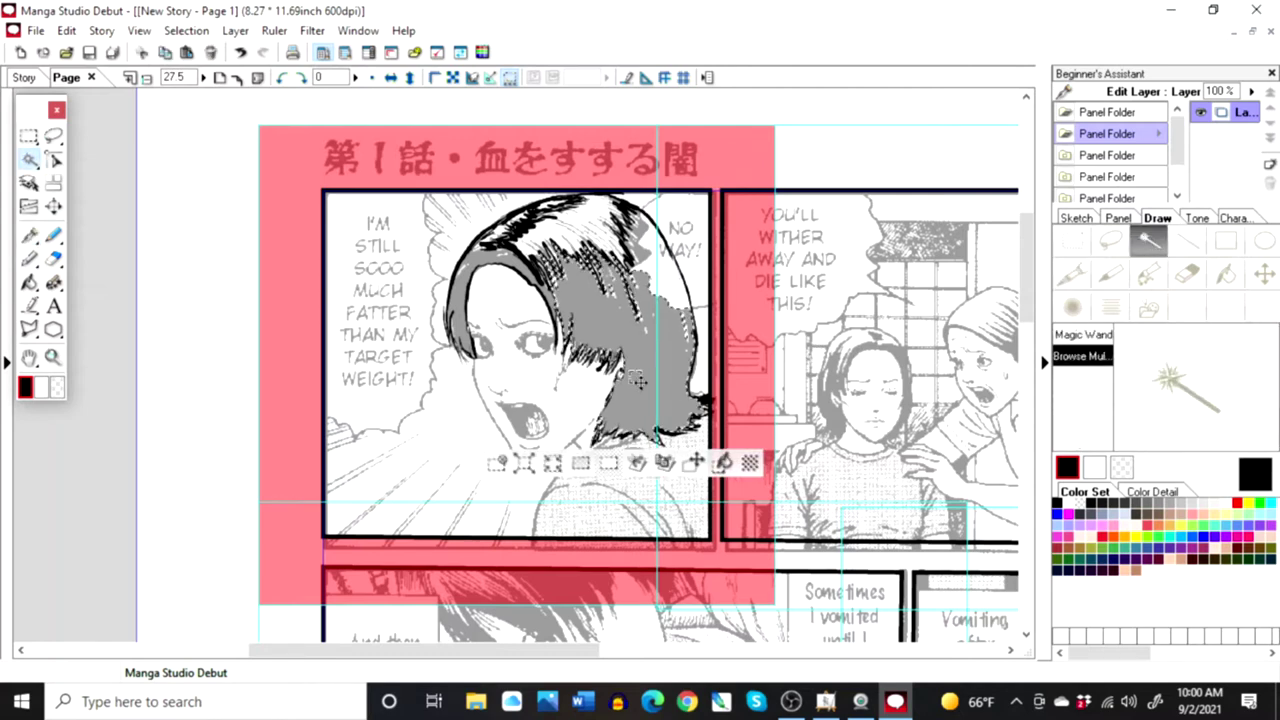
left_click(495, 464)
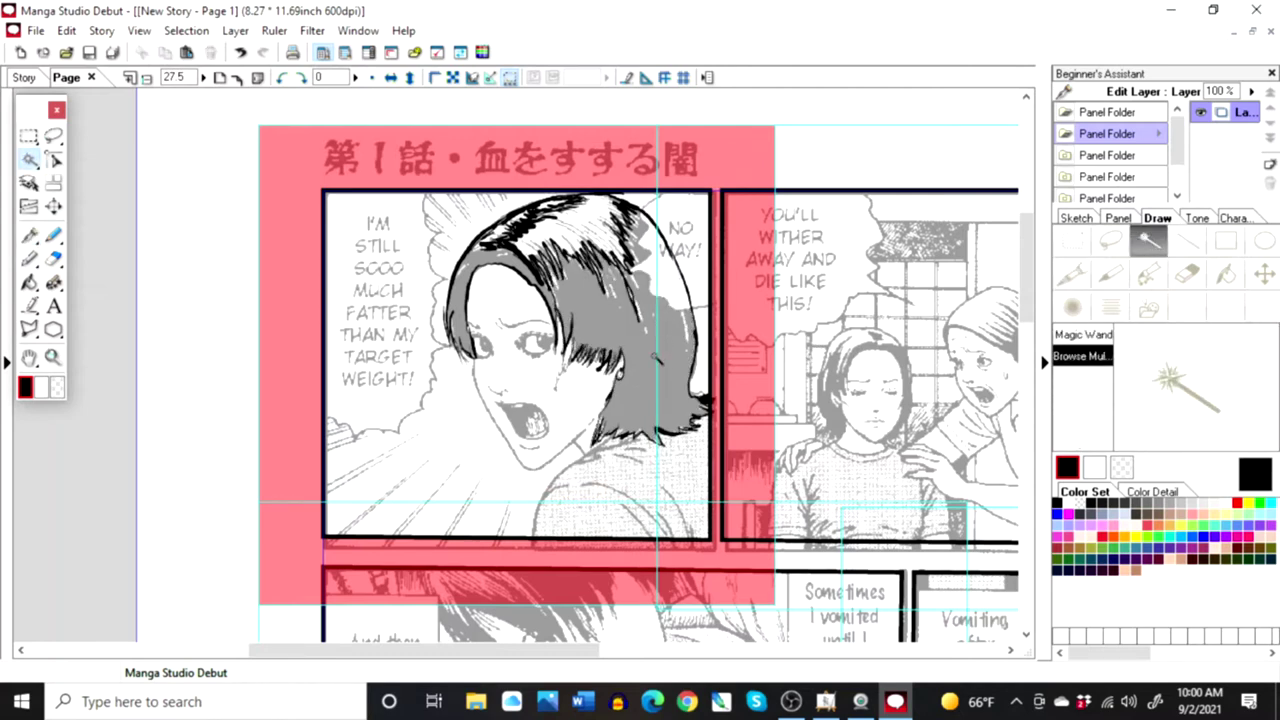
Step: Fill the back section of the woman's hair and the jagged gap beside the crown with black using Magic Wand selections
left_click(658, 364)
left_click(722, 462)
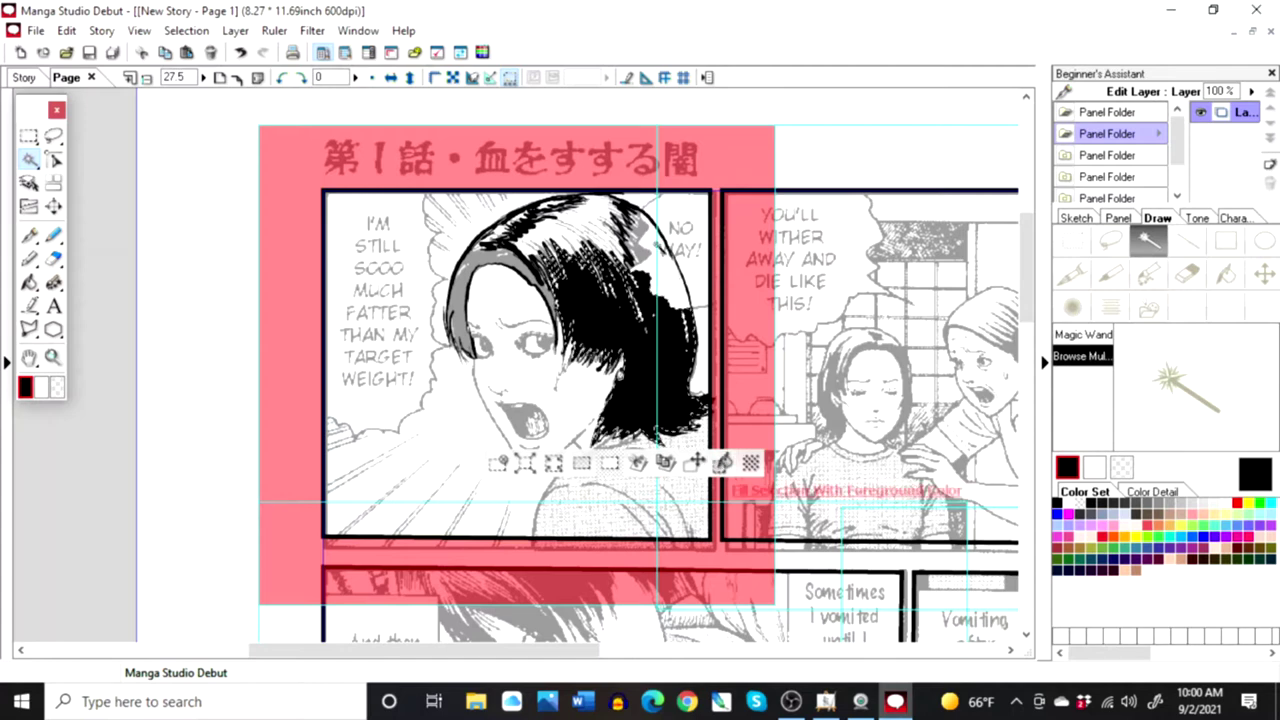
left_click(641, 247)
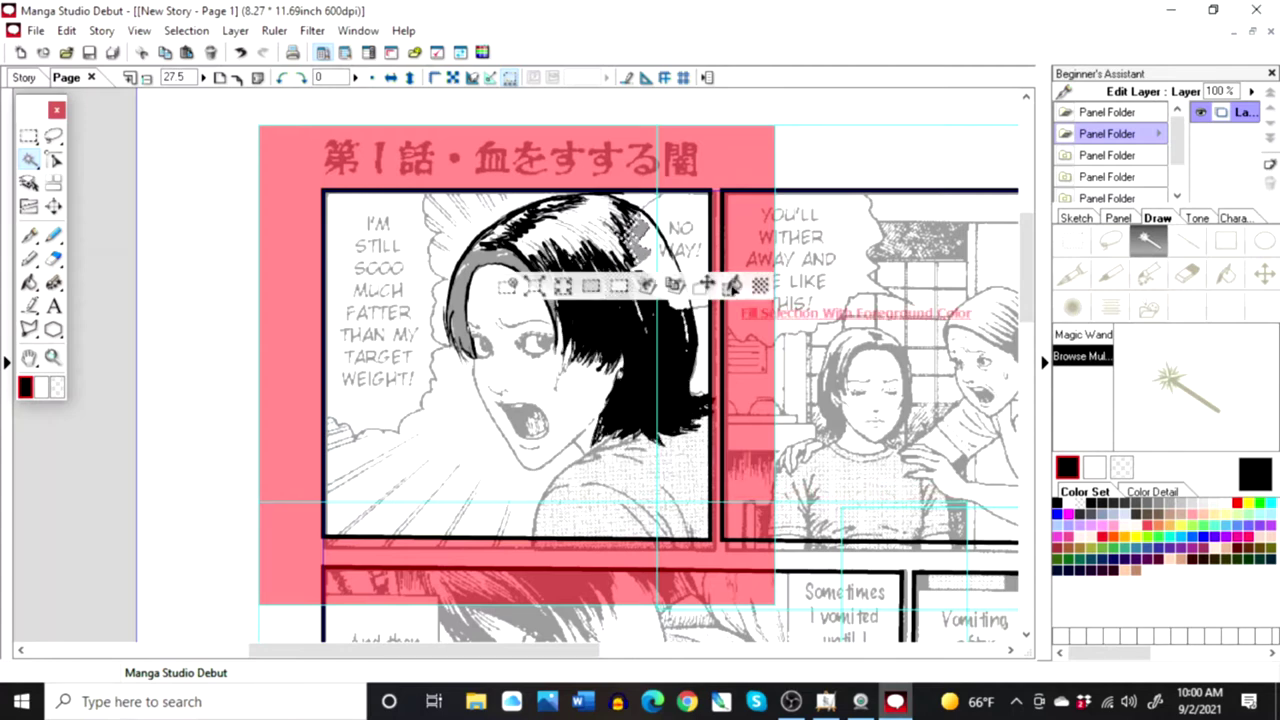
left_click(732, 286)
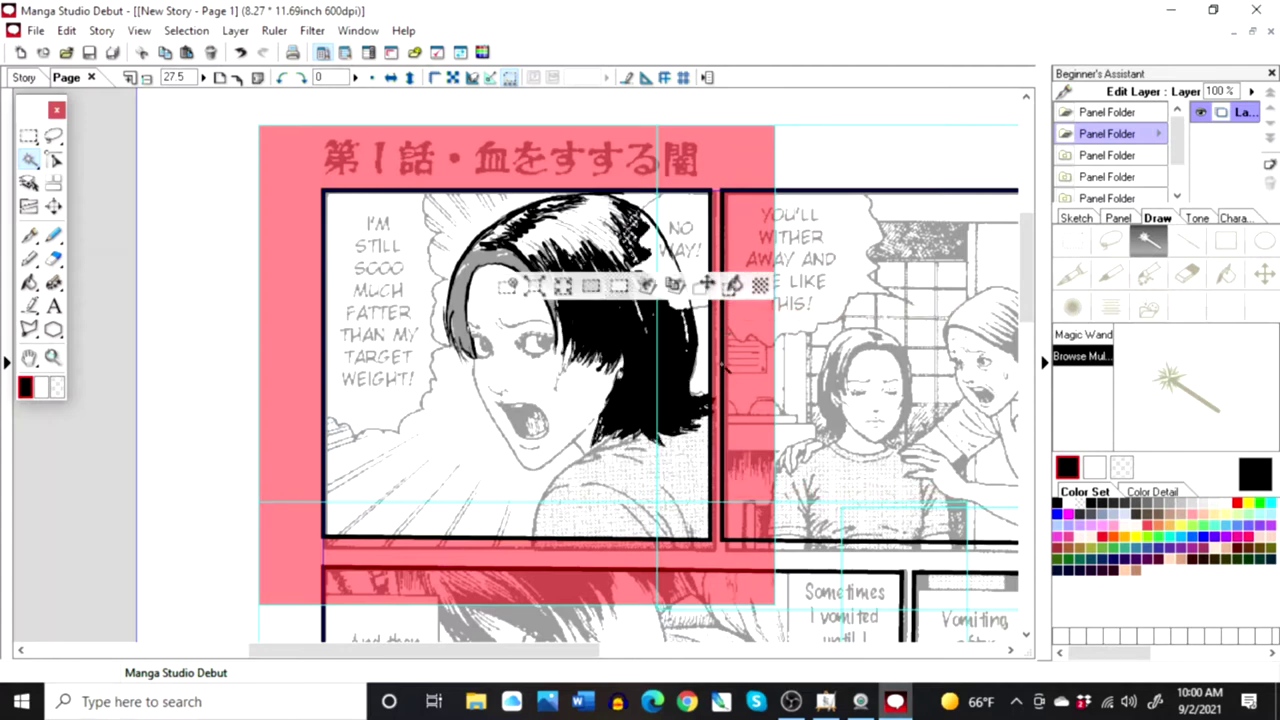
left_click(510, 288)
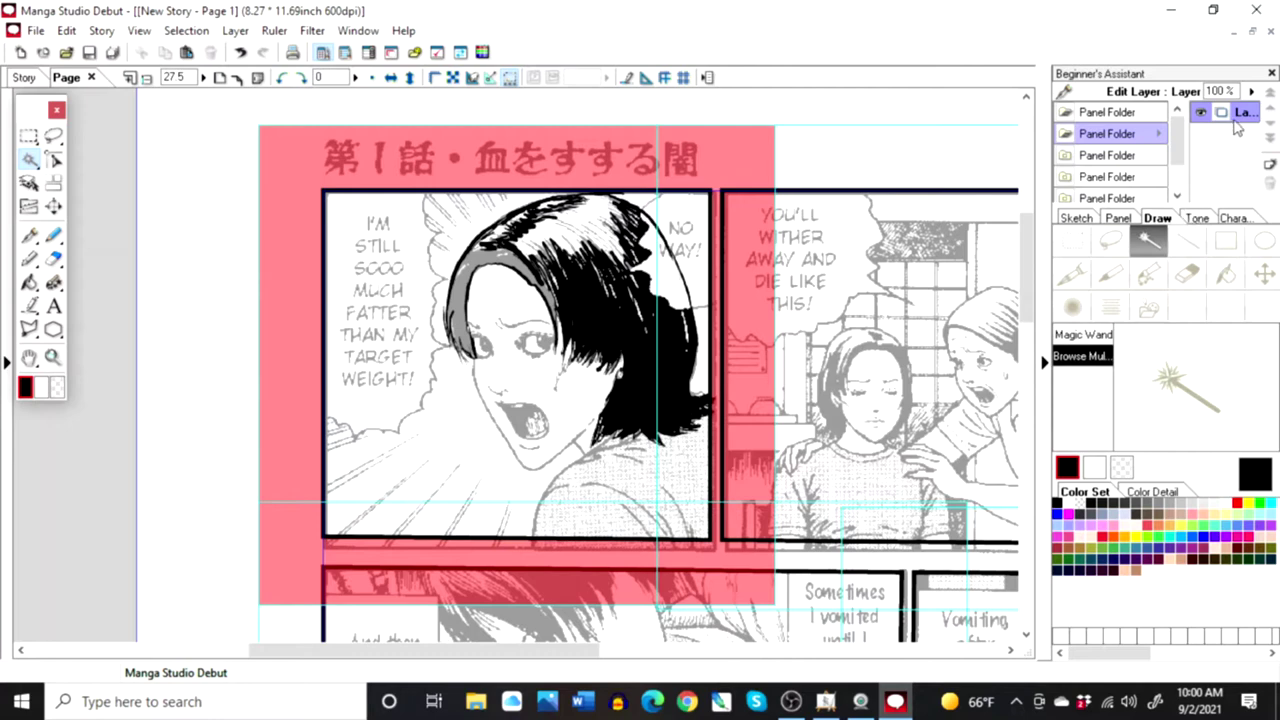
Step: Hide the faded manga scan layer and reactivate the drawing layer of the upper-left panel
left_click(1120, 222)
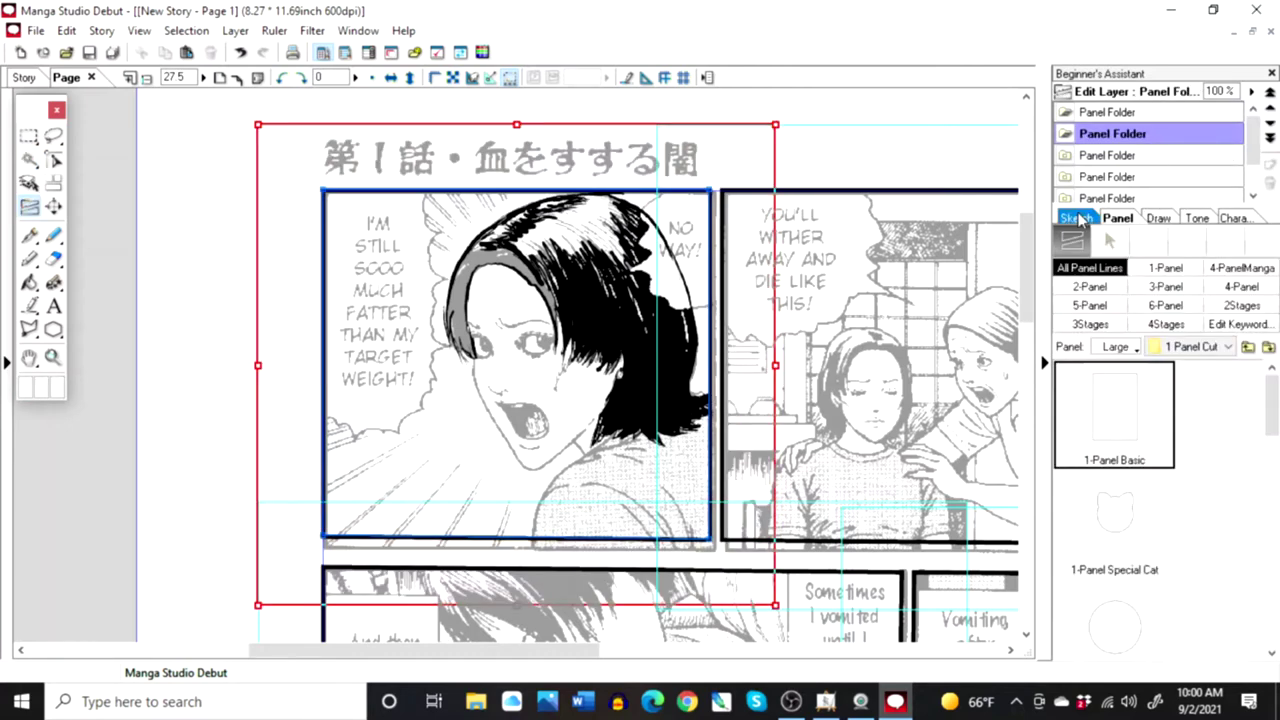
left_click(1076, 220)
left_click(1160, 222)
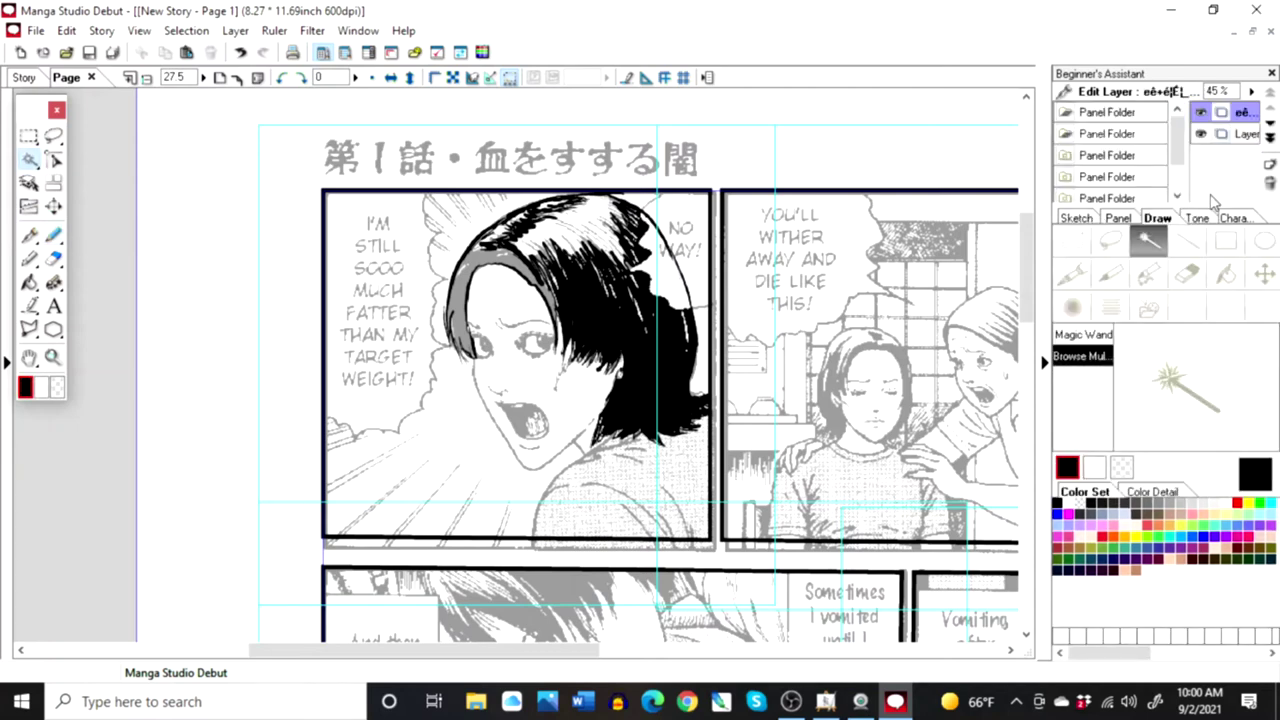
left_click(1201, 113)
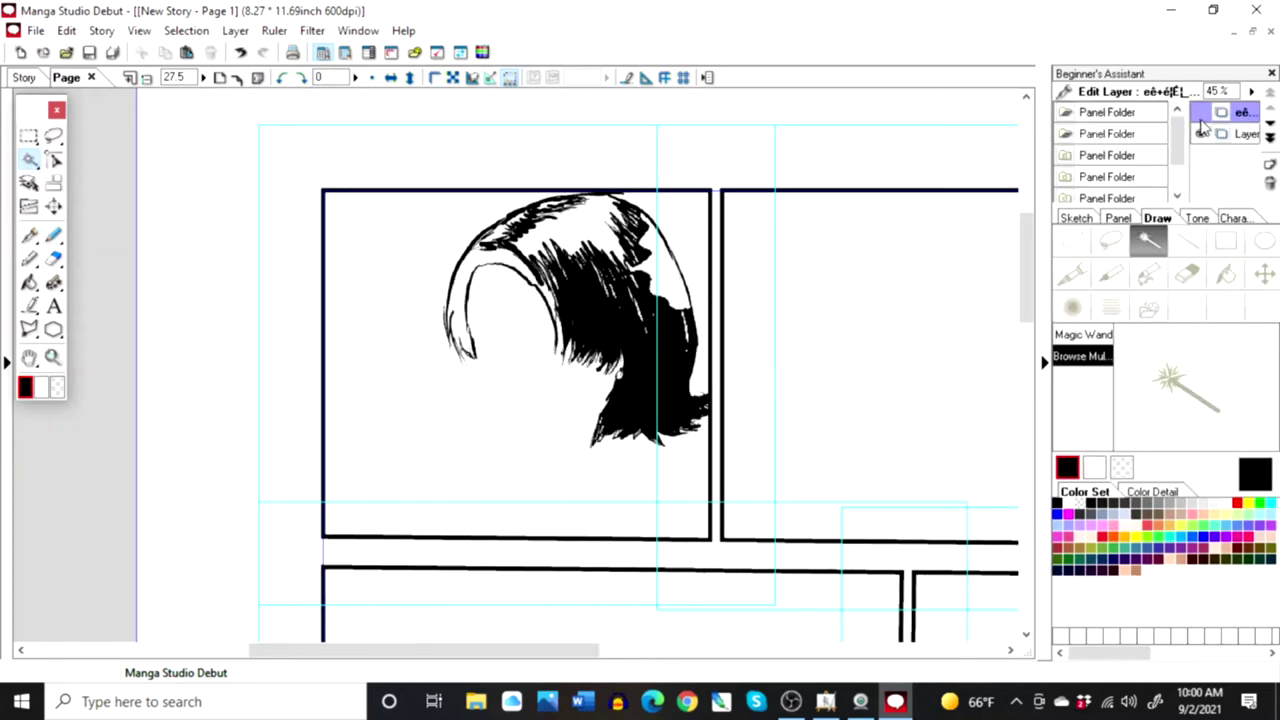
left_click(1255, 136)
left_click(1110, 138)
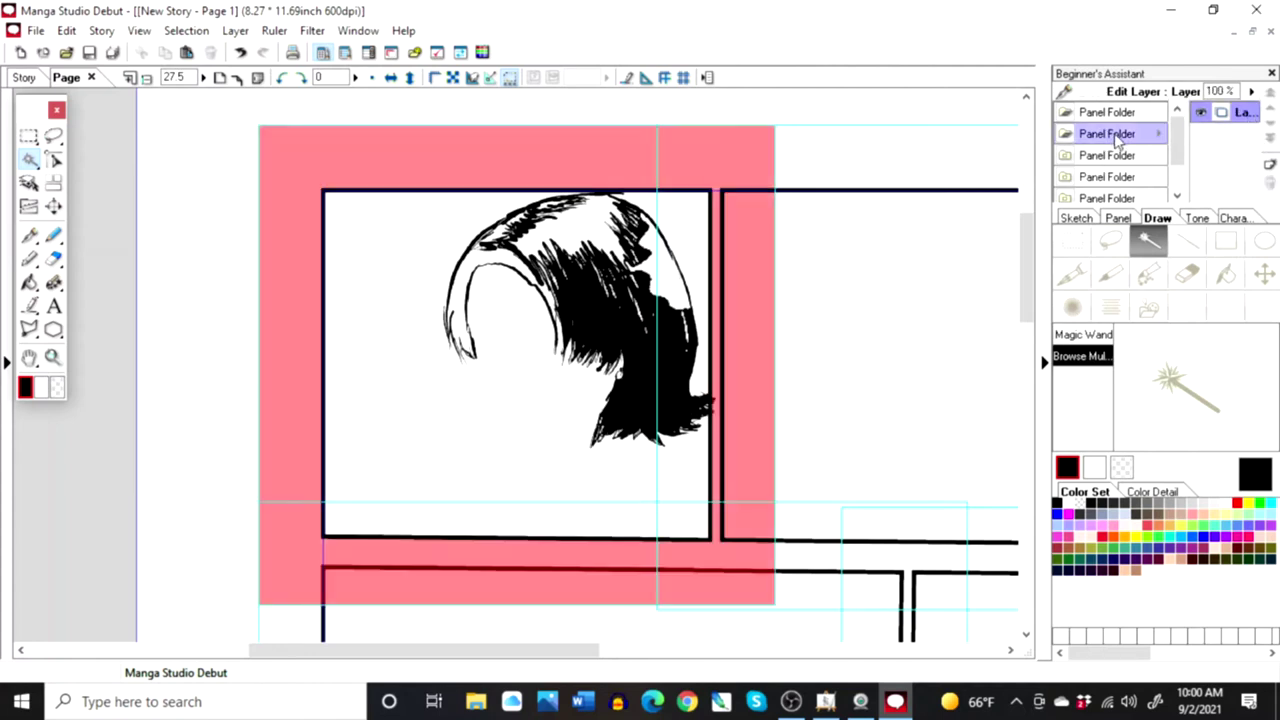
Step: Fill the remaining white areas at the back of the woman's hair and in the band framing her face with black
left_click(537, 344)
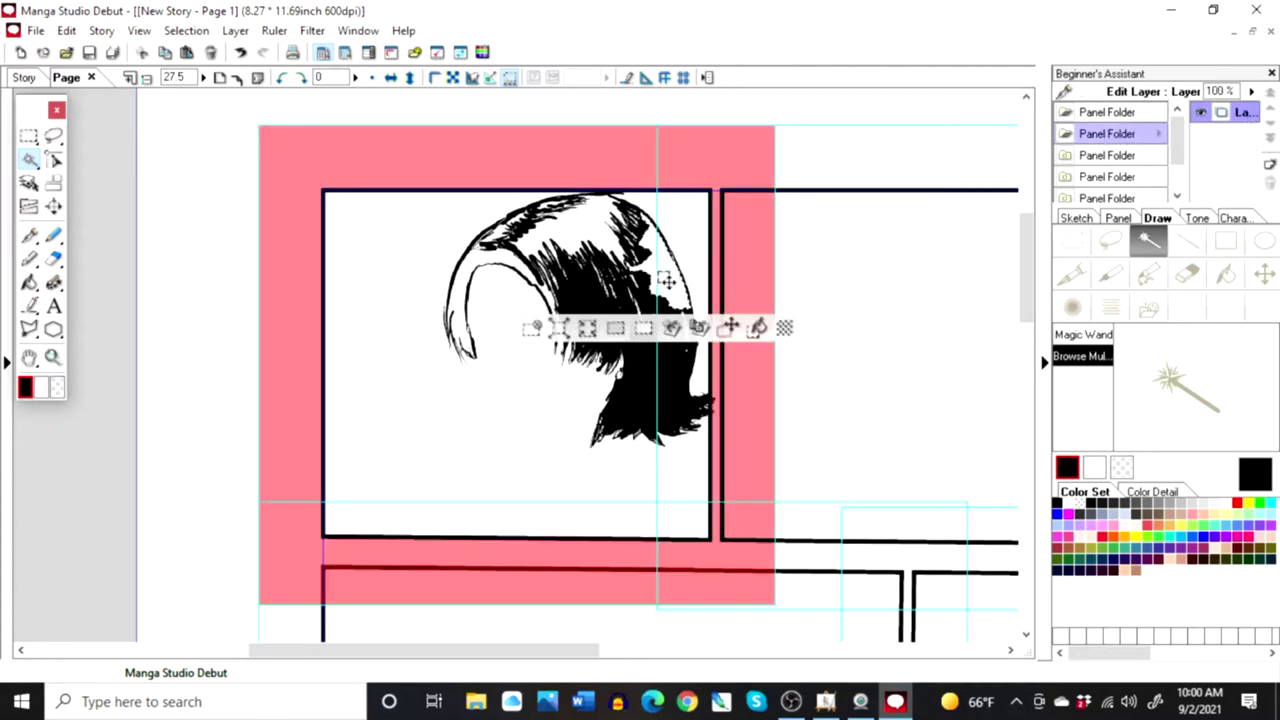
left_click(535, 327)
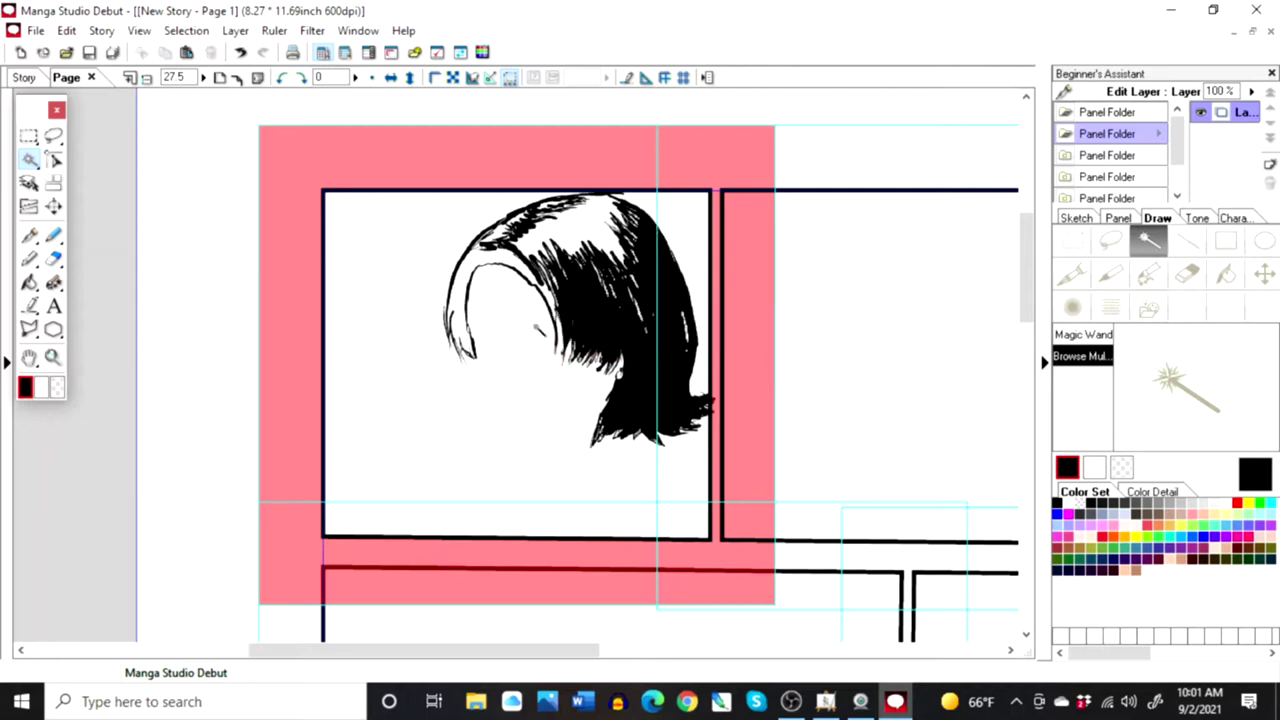
left_click(468, 282)
left_click(380, 373)
left_click(510, 262)
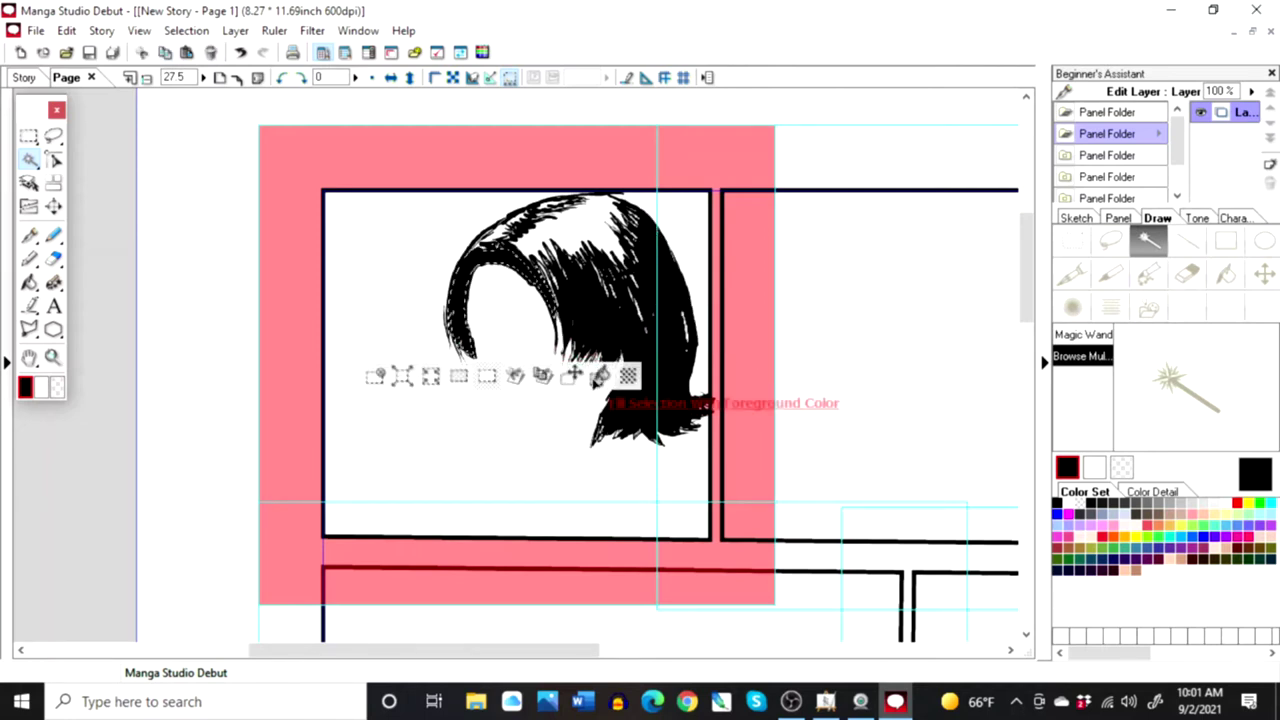
left_click(375, 374)
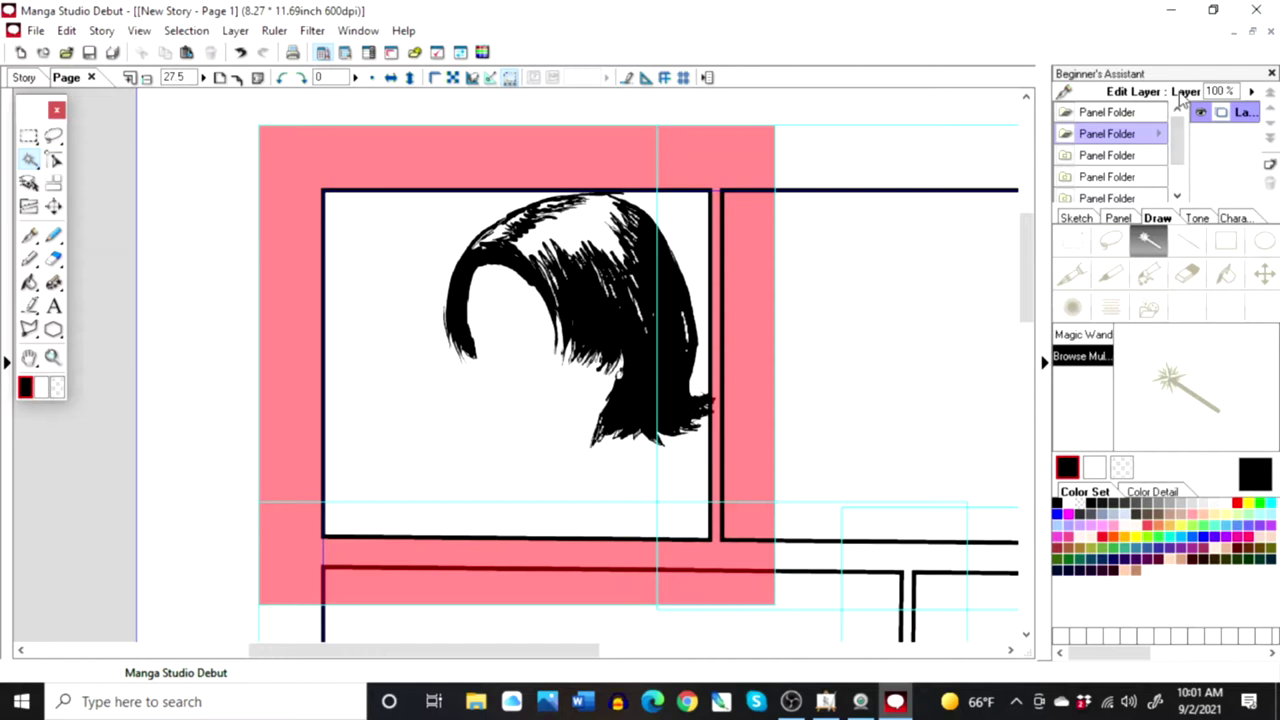
Step: Show the manga scan layer again and return to the drawing layer of the upper-left panel
left_click_drag(1178, 145, 1172, 181)
left_click(1110, 195)
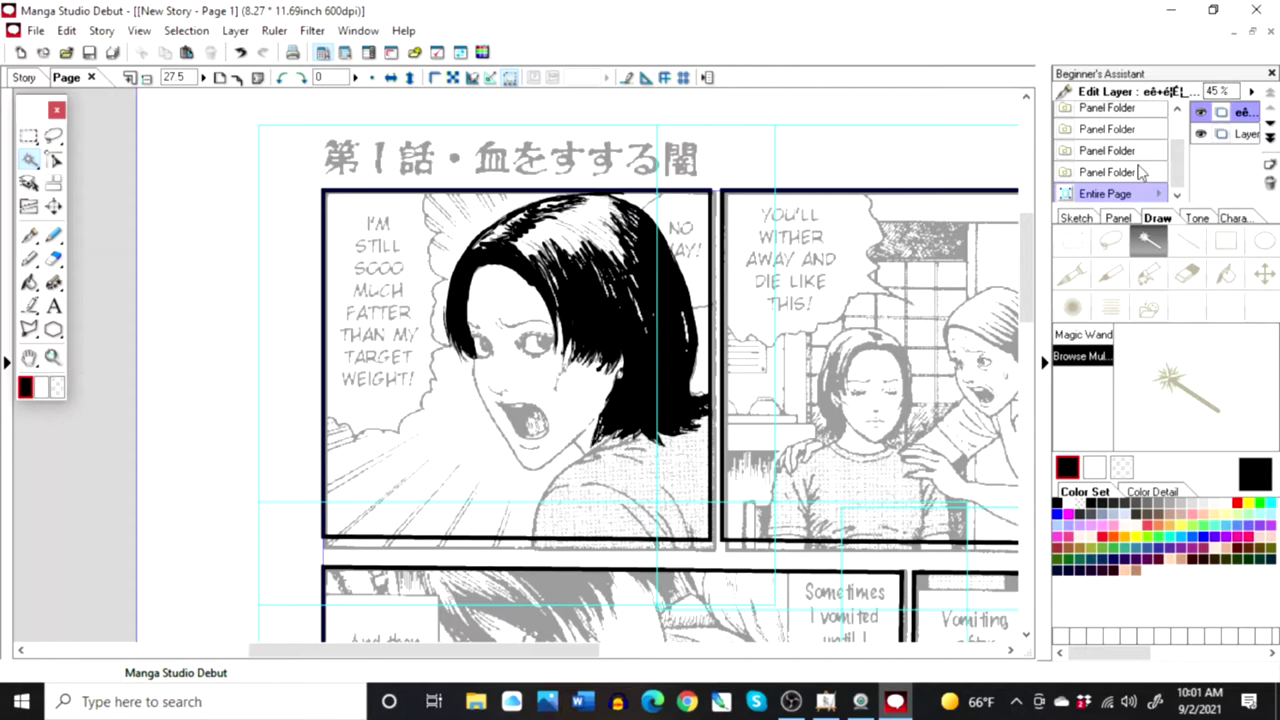
left_click(1119, 130)
left_click_drag(1180, 144, 1180, 121)
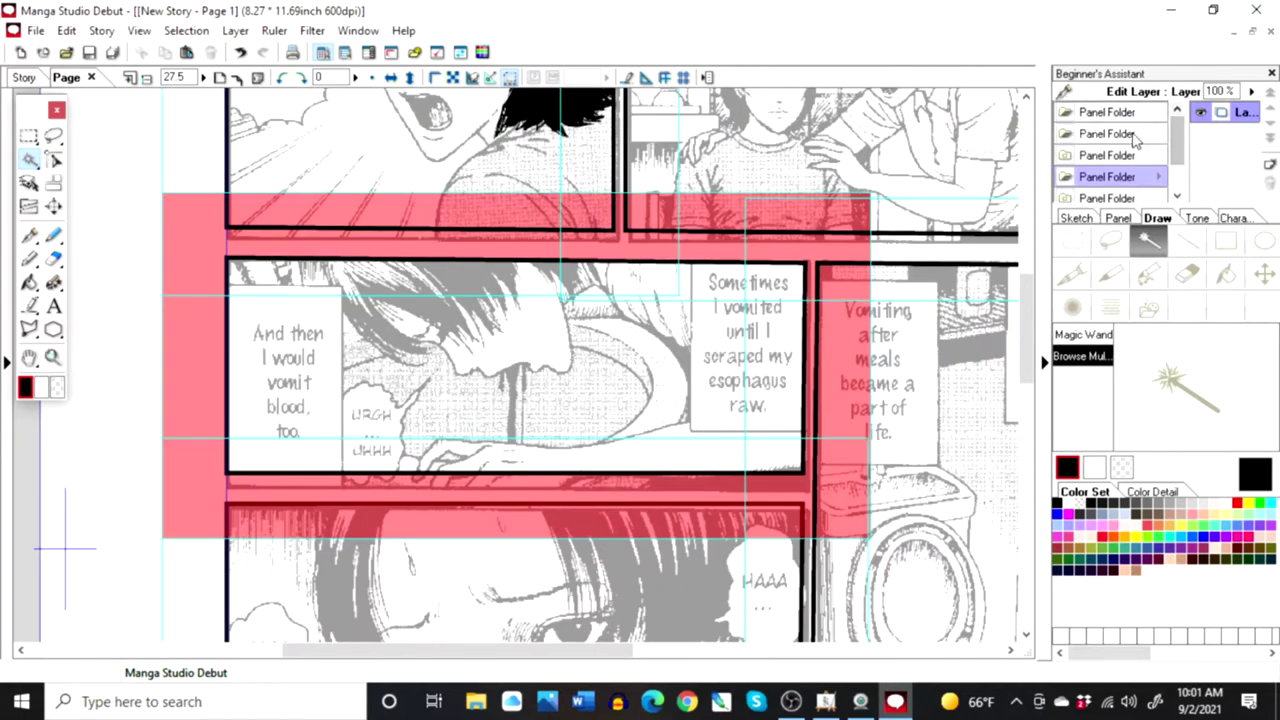
left_click(1132, 134)
left_click(1116, 116)
left_click(1124, 137)
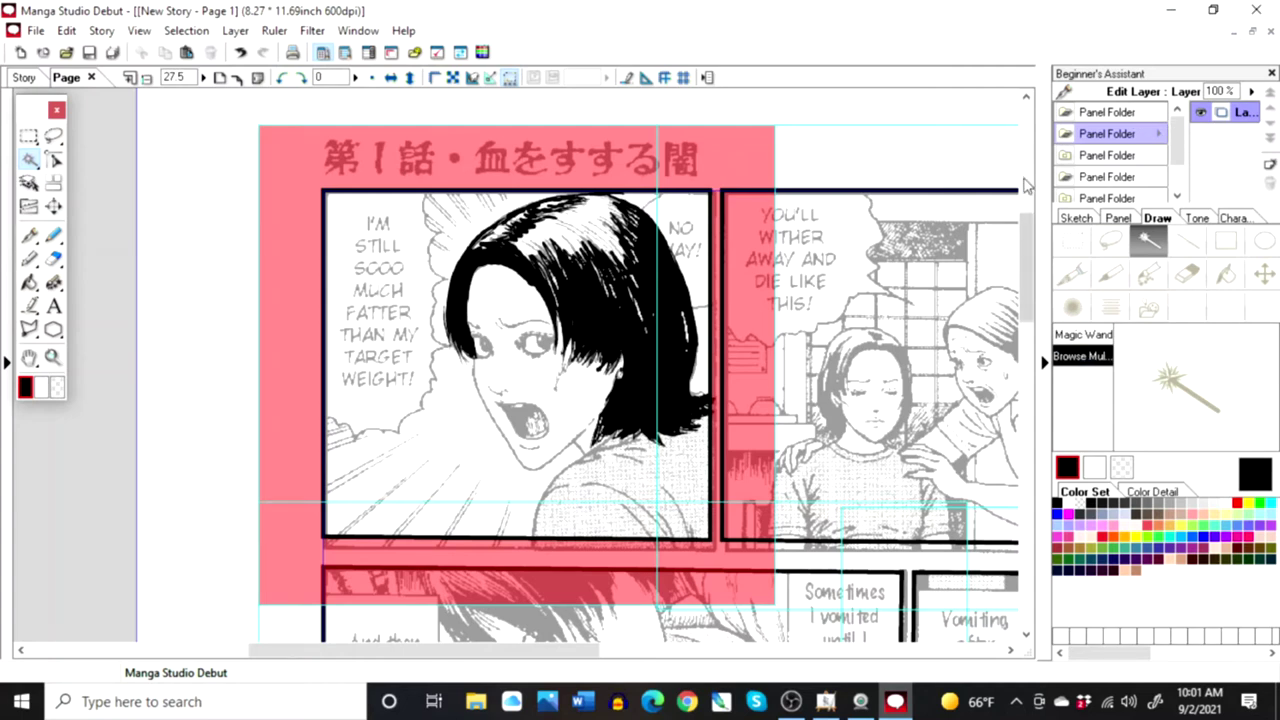
Step: Ink the woman's eyes and eyebrows in the upper-left panel with the Maru pen
left_click(1075, 272)
mouse_move(547, 341)
left_mouse_down()
mouse_move(537, 344)
mouse_move(546, 335)
left_mouse_up()
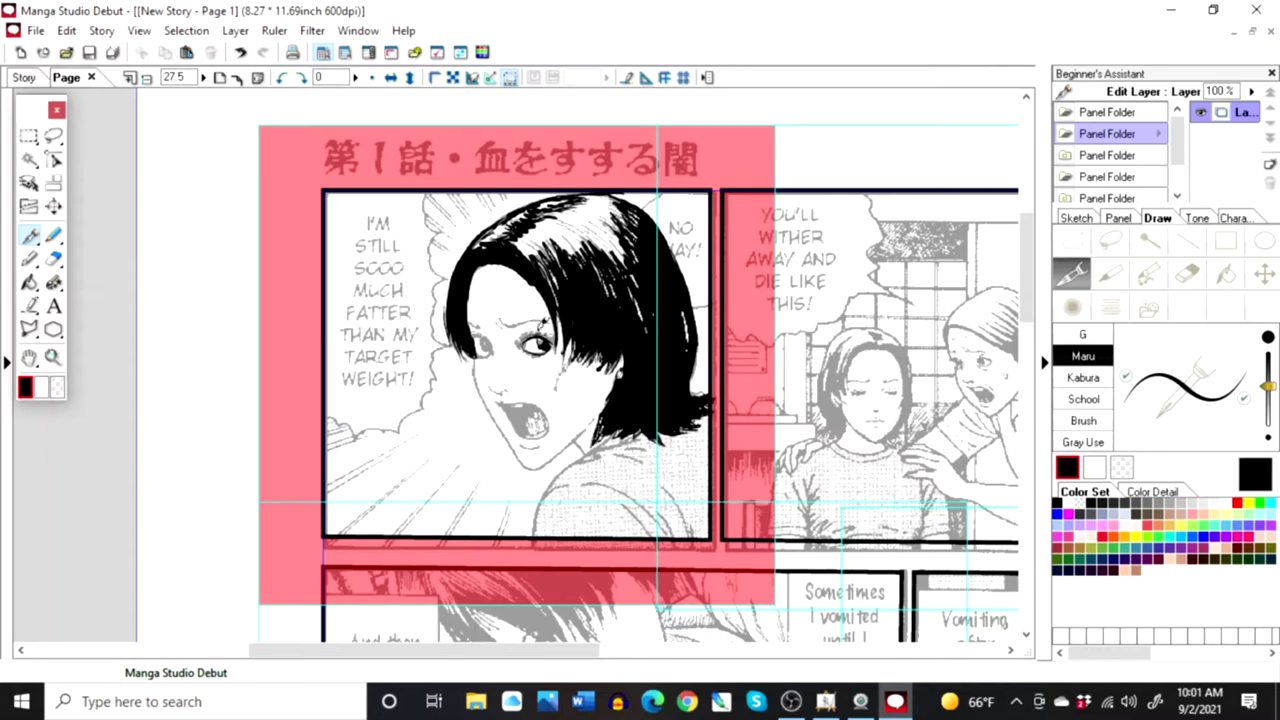
left_click_drag(484, 328, 485, 345)
left_click_drag(506, 314, 551, 321)
left_click_drag(467, 330, 474, 326)
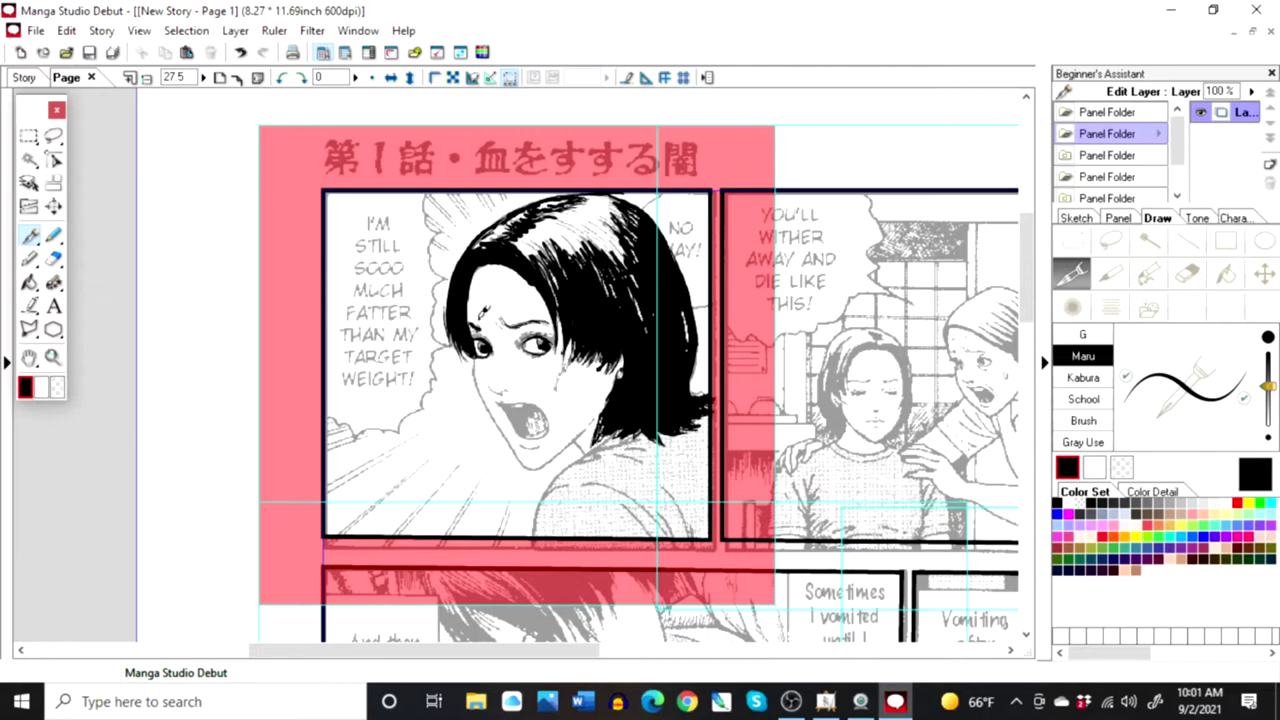
Step: Ink the woman's nose, open mouth, jawline, neck, shoulder and shirt folds with the Maru pen
left_click_drag(496, 389, 506, 380)
mouse_move(497, 401)
left_mouse_down()
mouse_move(542, 414)
mouse_move(527, 394)
mouse_move(540, 416)
mouse_move(497, 392)
left_mouse_up()
left_click_drag(500, 386, 505, 378)
mouse_move(561, 372)
left_mouse_down()
mouse_move(566, 386)
mouse_move(535, 427)
mouse_move(514, 408)
mouse_move(529, 427)
left_mouse_up()
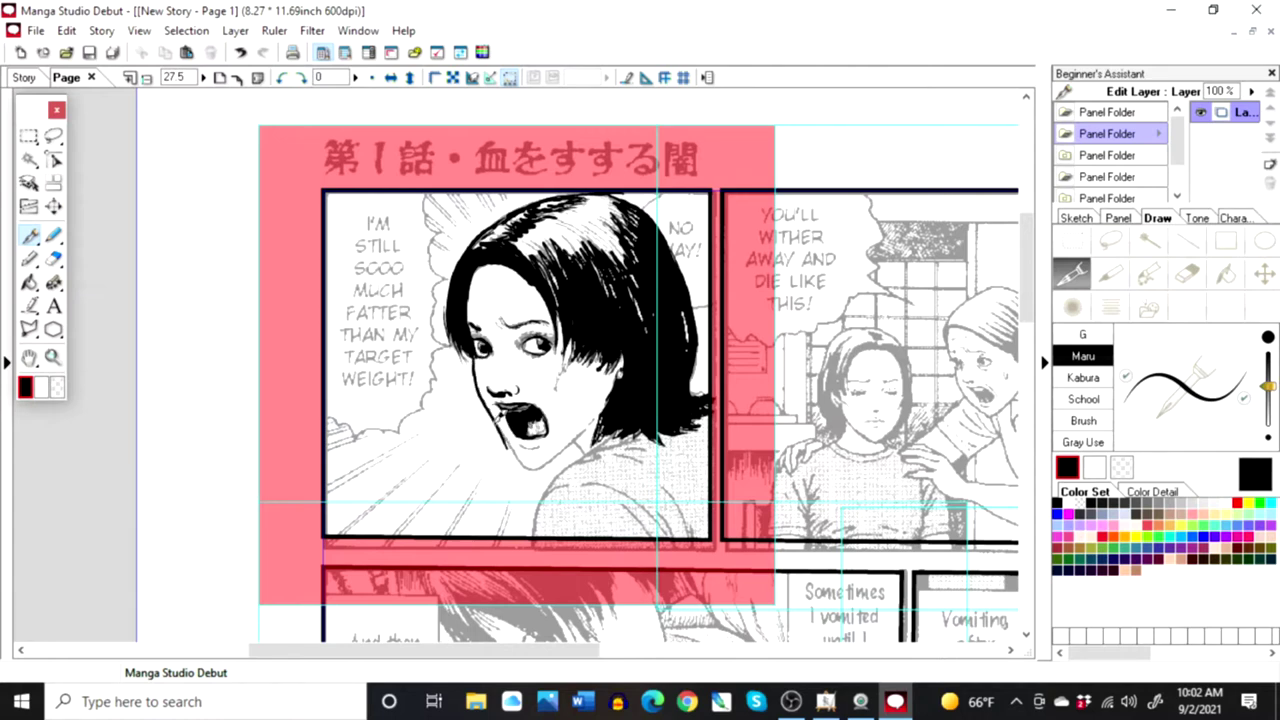
mouse_move(503, 427)
left_mouse_down()
mouse_move(532, 467)
mouse_move(551, 463)
left_mouse_up()
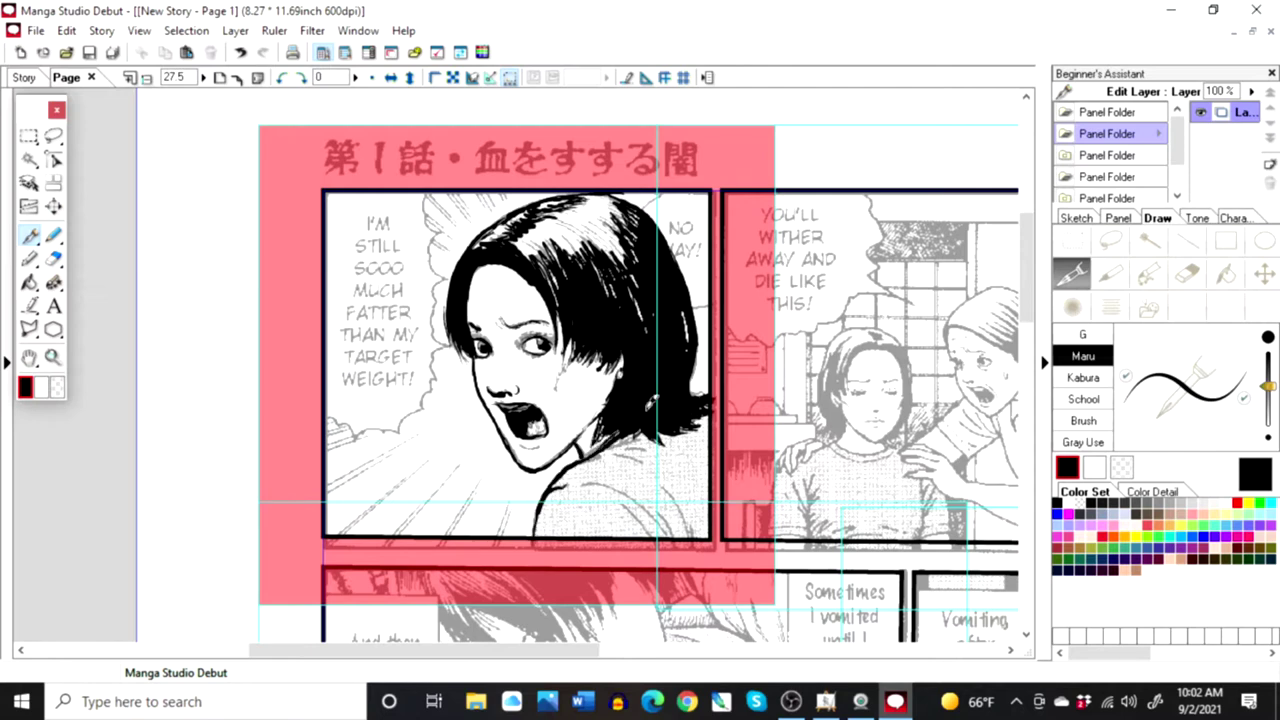
left_click_drag(598, 476, 670, 535)
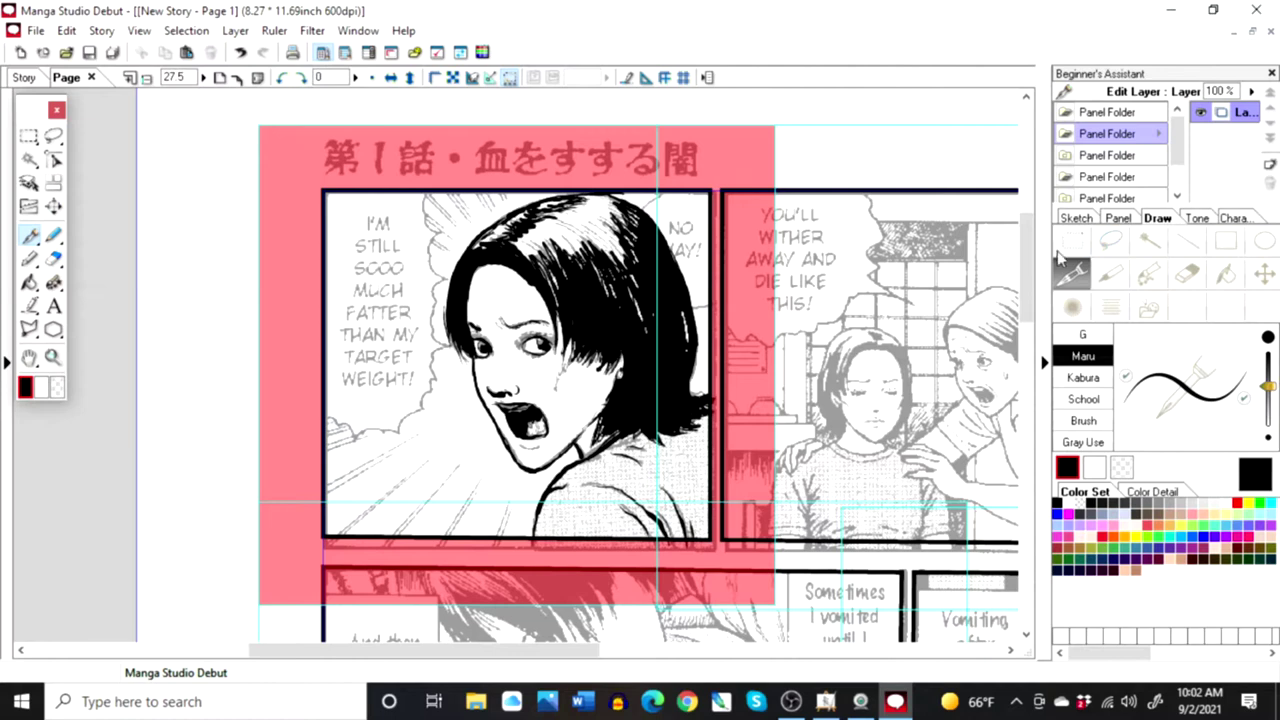
Step: Activate the upper-right panel's drawing layer and ink the outline and strands of the mother's hair
left_click(1106, 117)
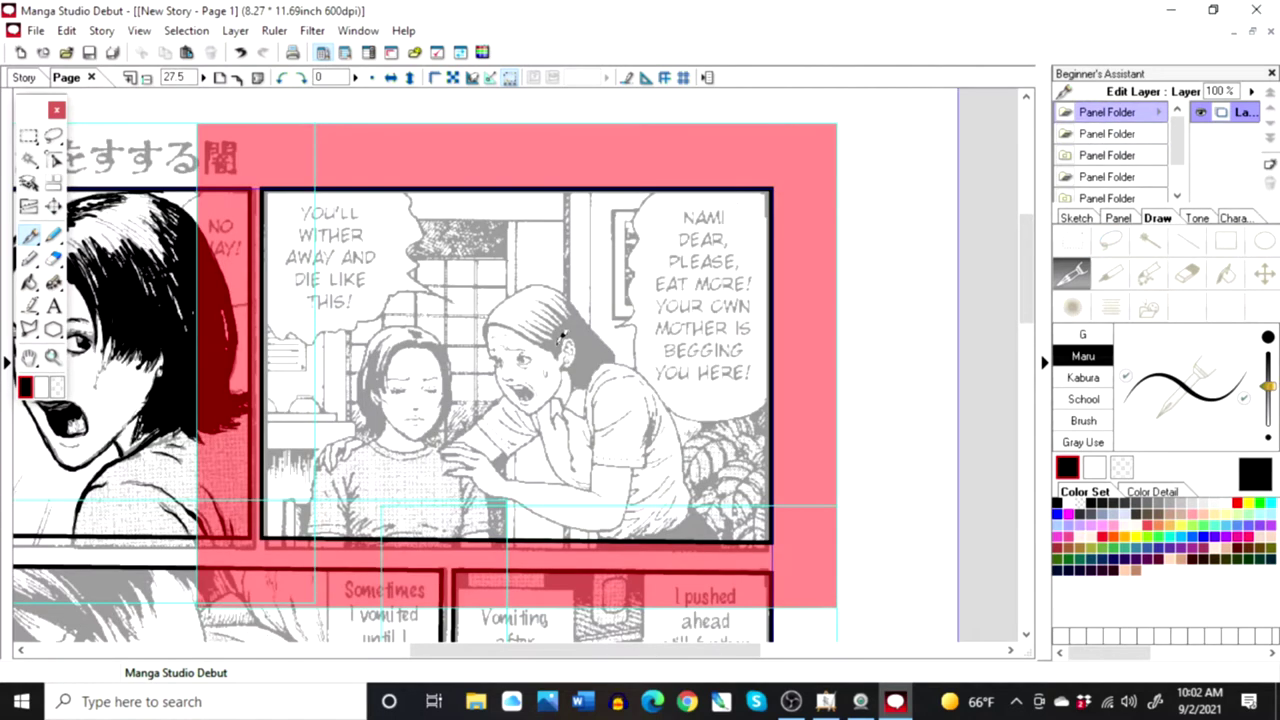
left_click_drag(485, 334, 542, 289)
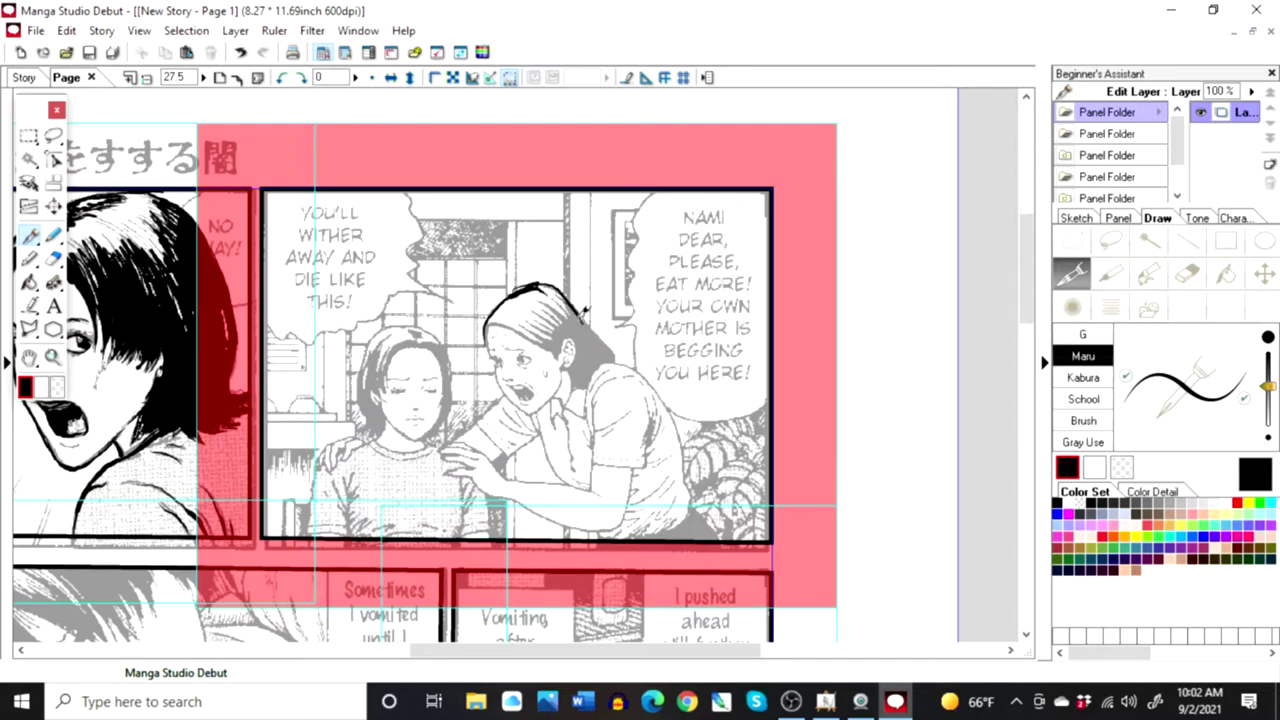
left_click_drag(591, 313, 616, 361)
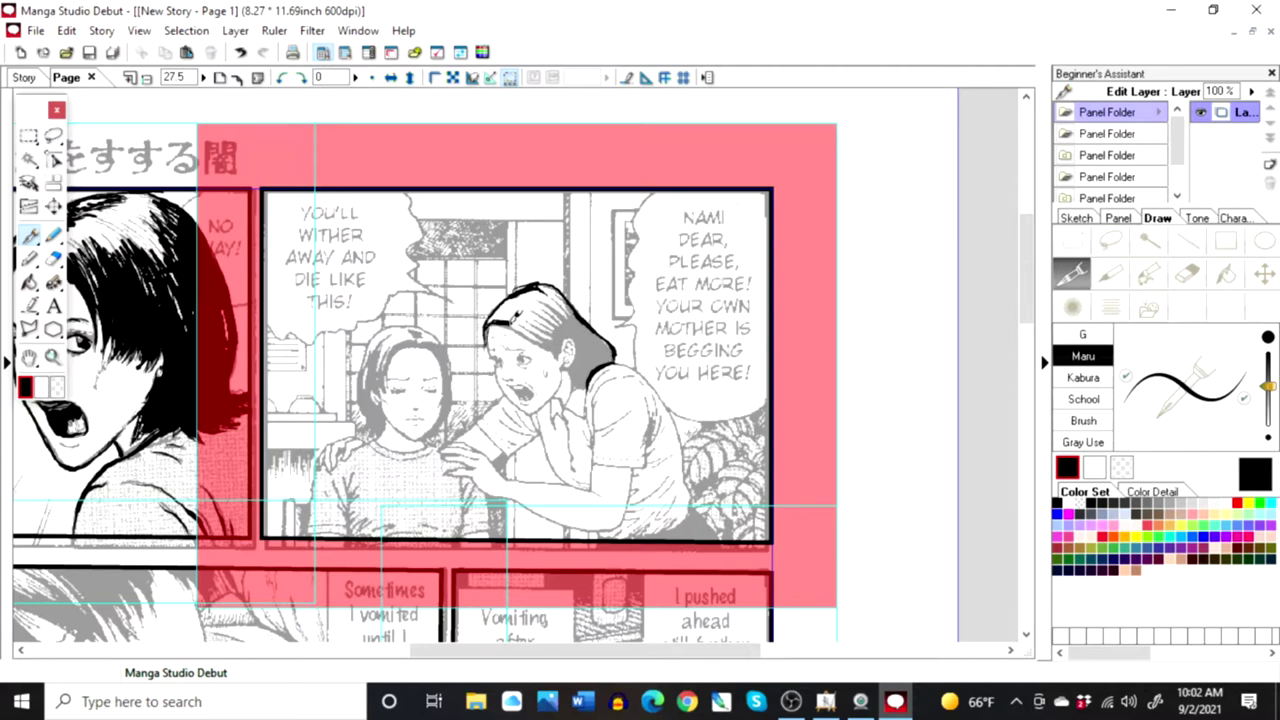
left_click_drag(525, 322, 554, 346)
mouse_move(576, 330)
left_mouse_down()
mouse_move(573, 390)
mouse_move(597, 374)
mouse_move(527, 316)
mouse_move(551, 337)
mouse_move(531, 314)
mouse_move(556, 328)
mouse_move(567, 303)
left_mouse_up()
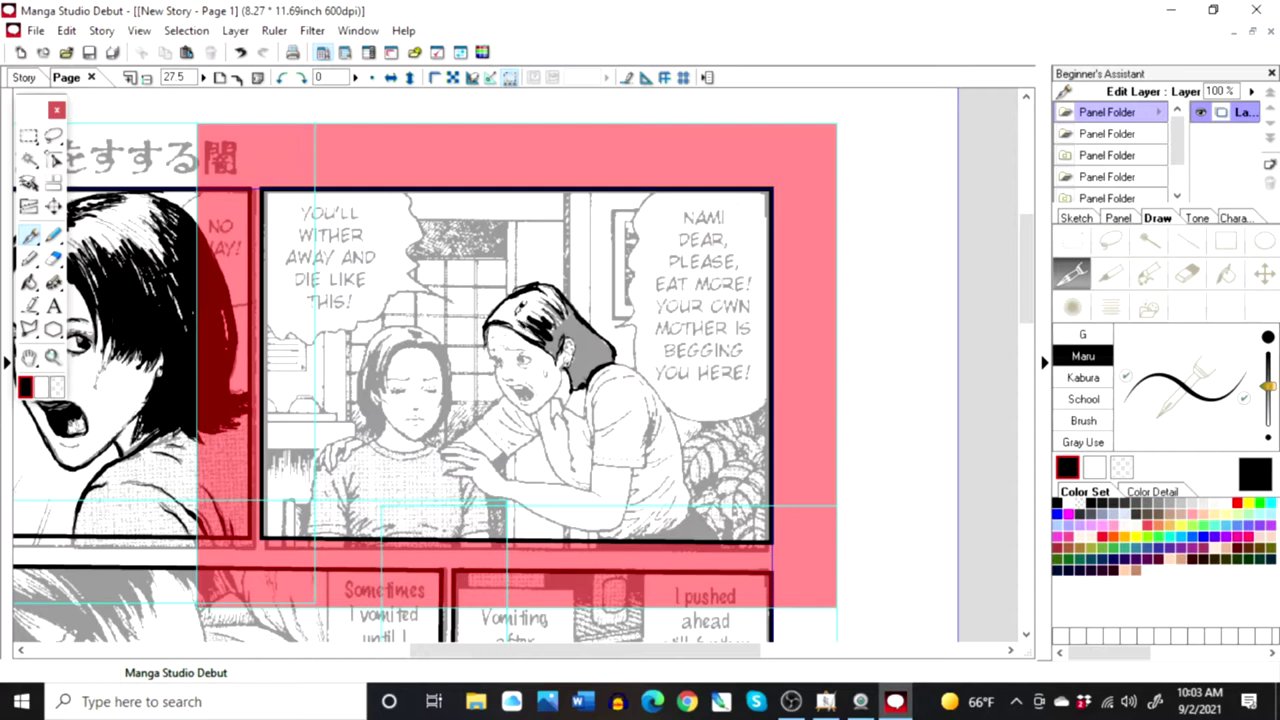
Step: Fill the back of the mother's hair with black using a Magic Wand selection and refine its rear edge with the Maru pen
left_click(1149, 240)
left_click(600, 362)
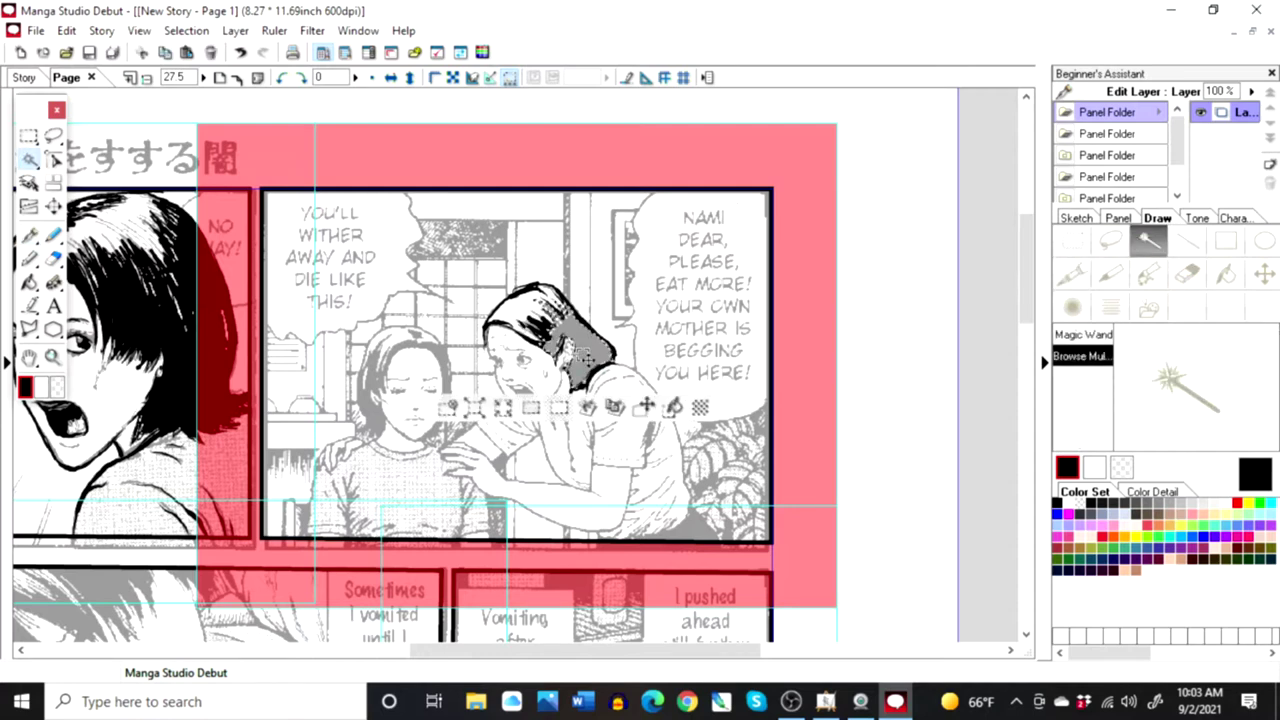
left_click(677, 407)
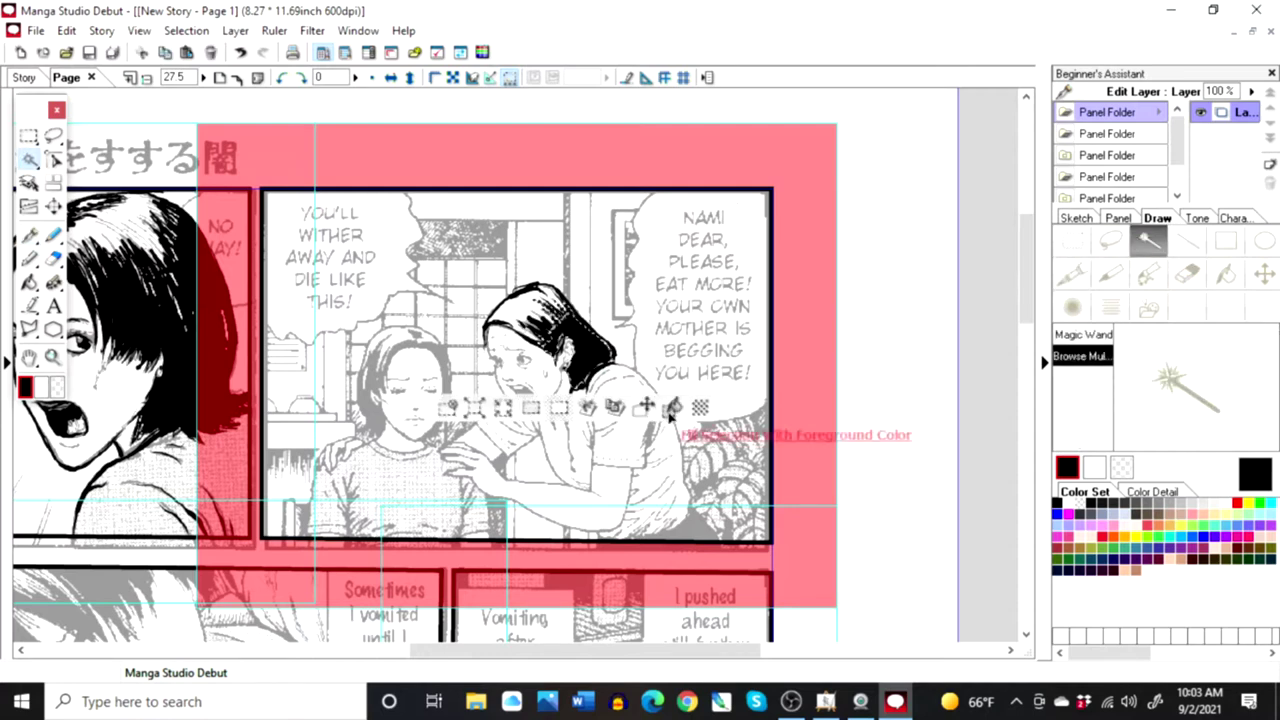
left_click(447, 406)
left_click(1071, 273)
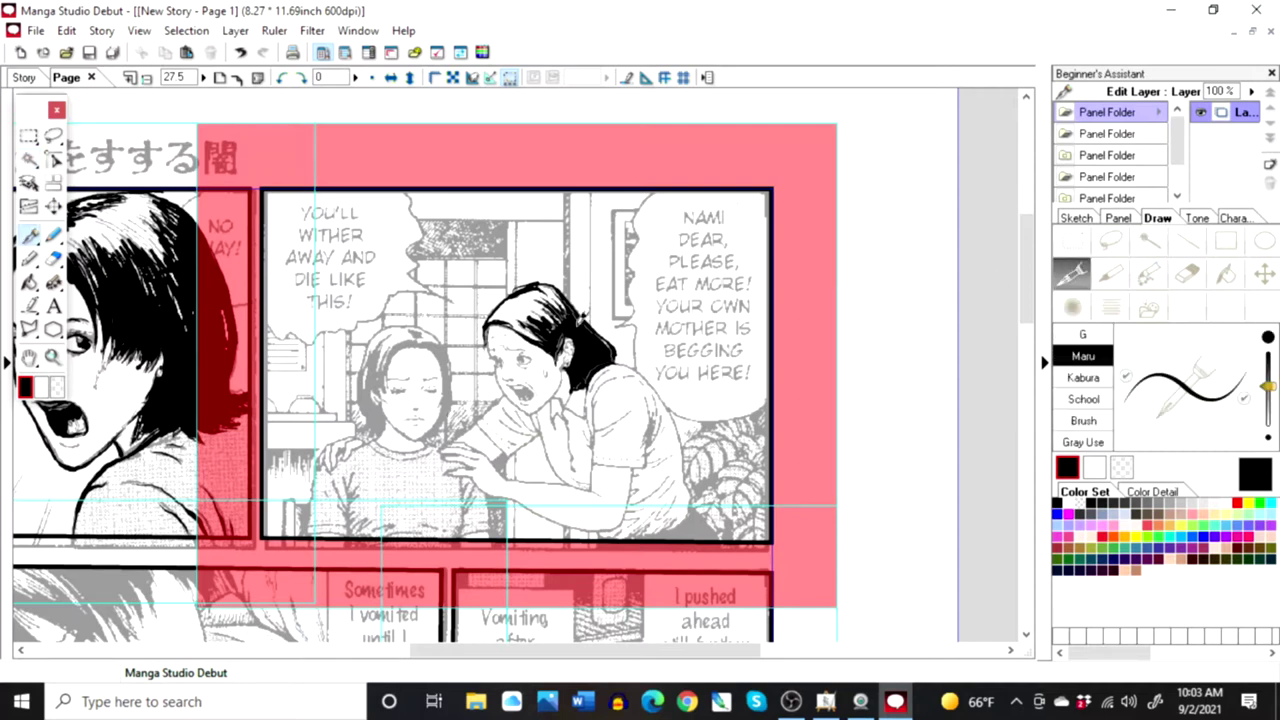
left_click_drag(573, 302, 608, 338)
Step: Enlarge the page view to 37% and ink the mother's eyes, nose, open mouth and jawline
left_click(204, 79)
left_click(219, 66)
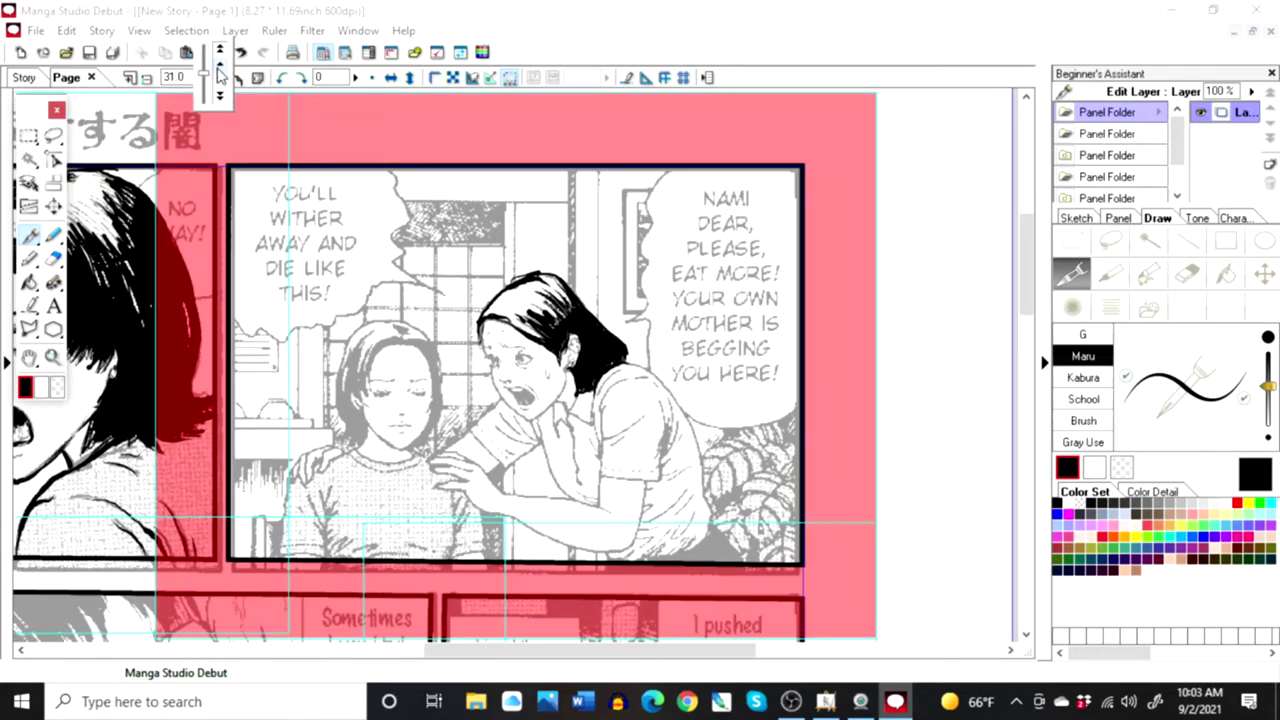
left_click_drag(219, 66, 219, 68)
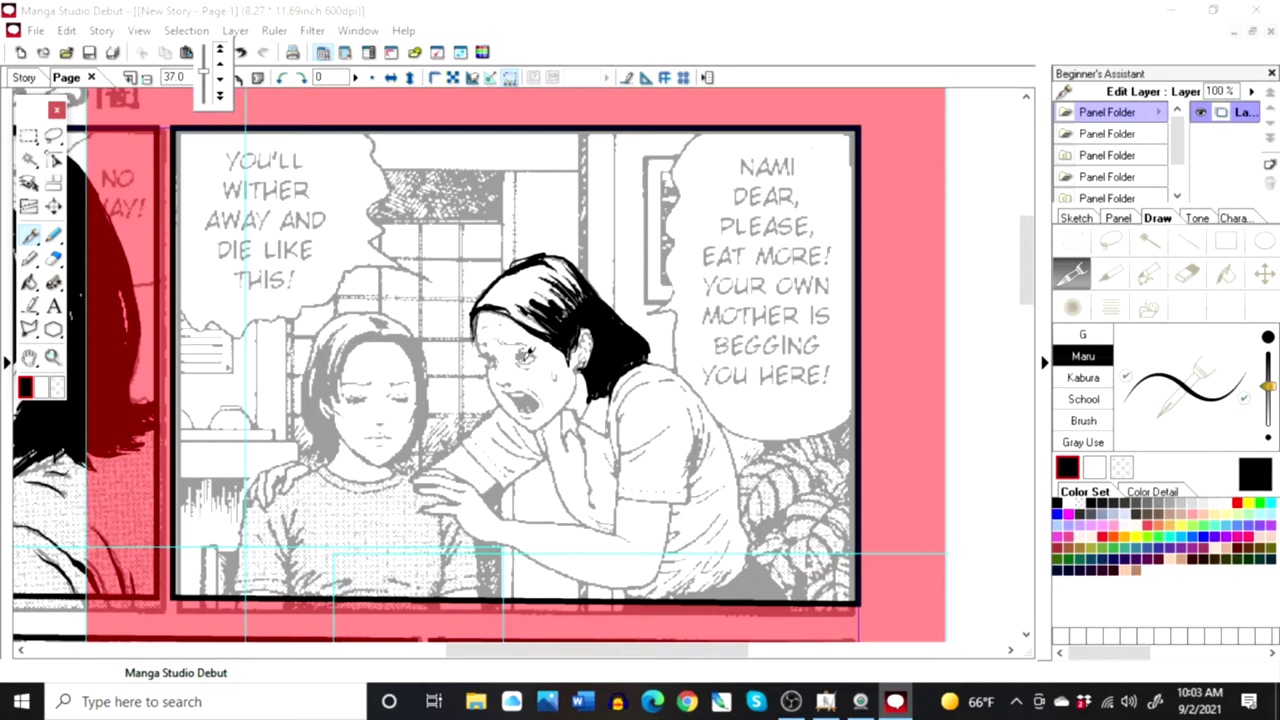
left_click(521, 348)
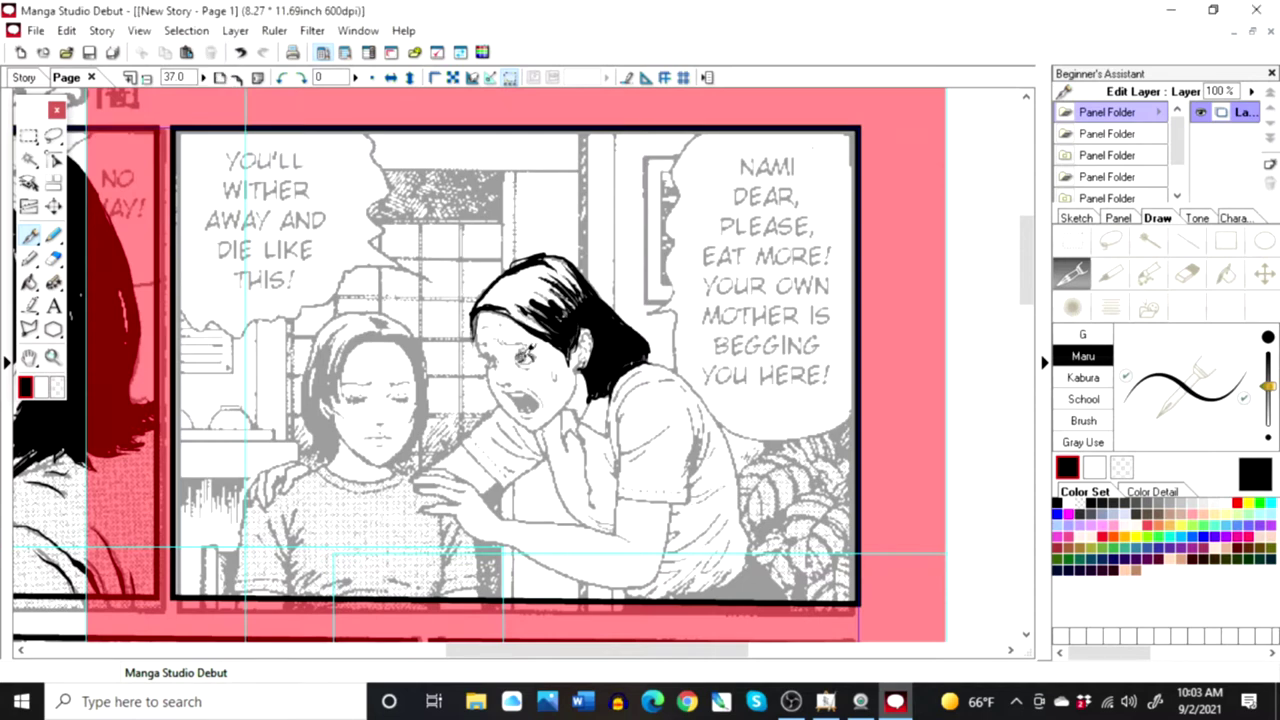
left_click_drag(526, 358, 497, 358)
mouse_move(503, 372)
left_mouse_down()
mouse_move(539, 401)
mouse_move(531, 410)
left_mouse_up()
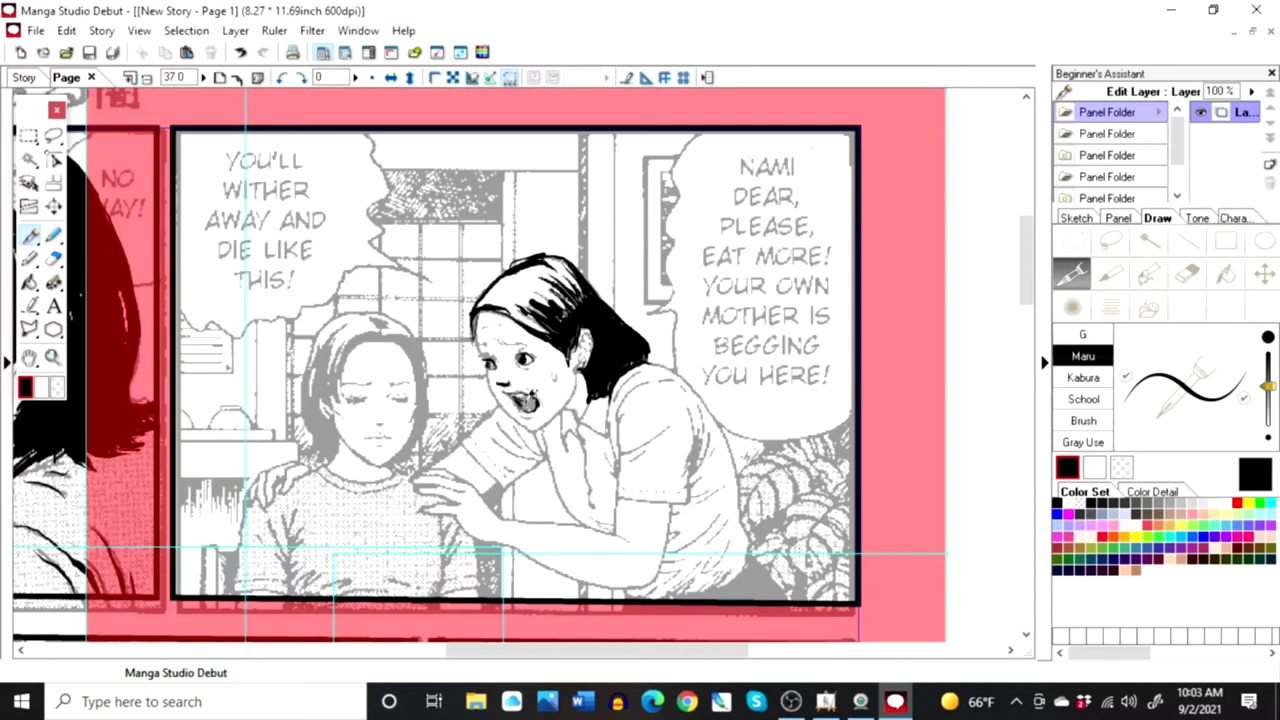
mouse_move(544, 402)
left_mouse_down()
mouse_move(534, 380)
mouse_move(496, 382)
mouse_move(539, 429)
mouse_move(578, 387)
mouse_move(578, 364)
left_mouse_up()
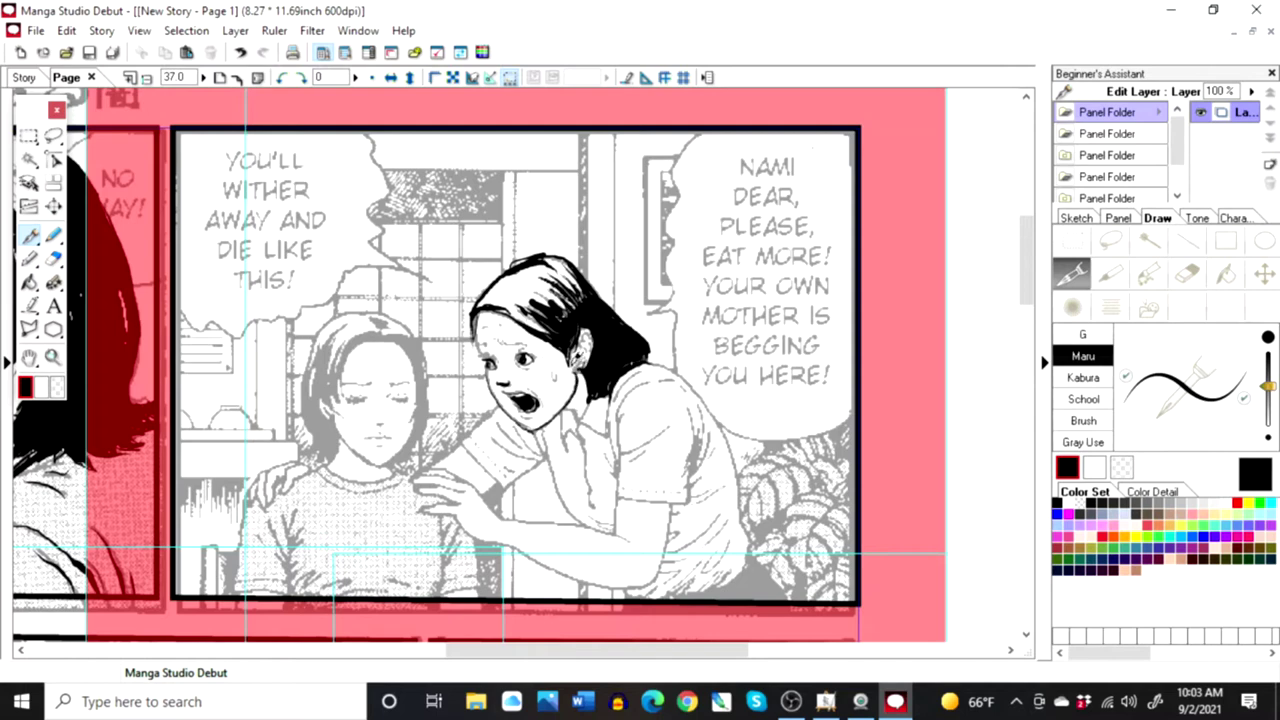
Step: Ink the mother's eyebrows with the Maru pen, undoing the first unwanted strokes
mouse_move(480, 329)
left_mouse_down()
mouse_move(484, 345)
mouse_move(482, 331)
mouse_move(524, 348)
left_mouse_up()
left_click(241, 53)
left_click(241, 53)
mouse_move(501, 343)
left_mouse_down()
mouse_move(524, 348)
mouse_move(490, 343)
left_mouse_up()
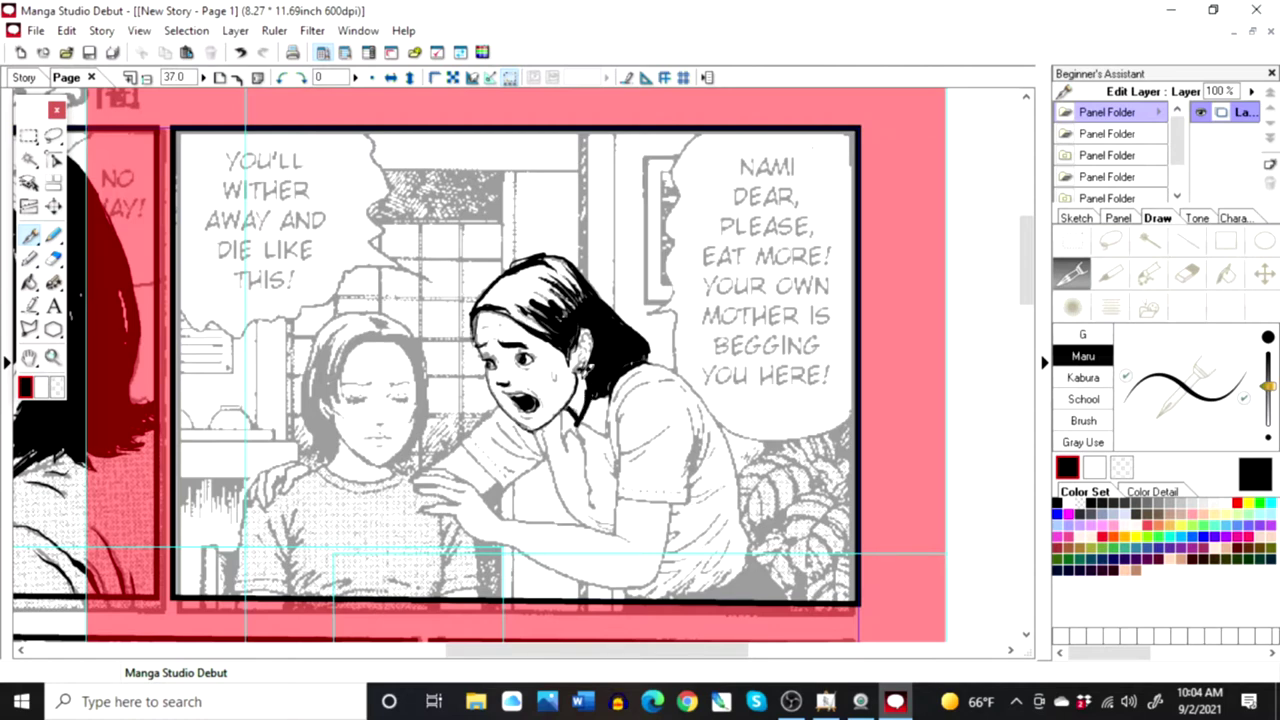
Step: Ink the mother's collar, the contour of her back and the lower edges of her clothing
left_click_drag(574, 406, 608, 435)
mouse_move(647, 359)
left_mouse_down()
mouse_move(721, 411)
mouse_move(754, 533)
mouse_move(742, 575)
left_mouse_up()
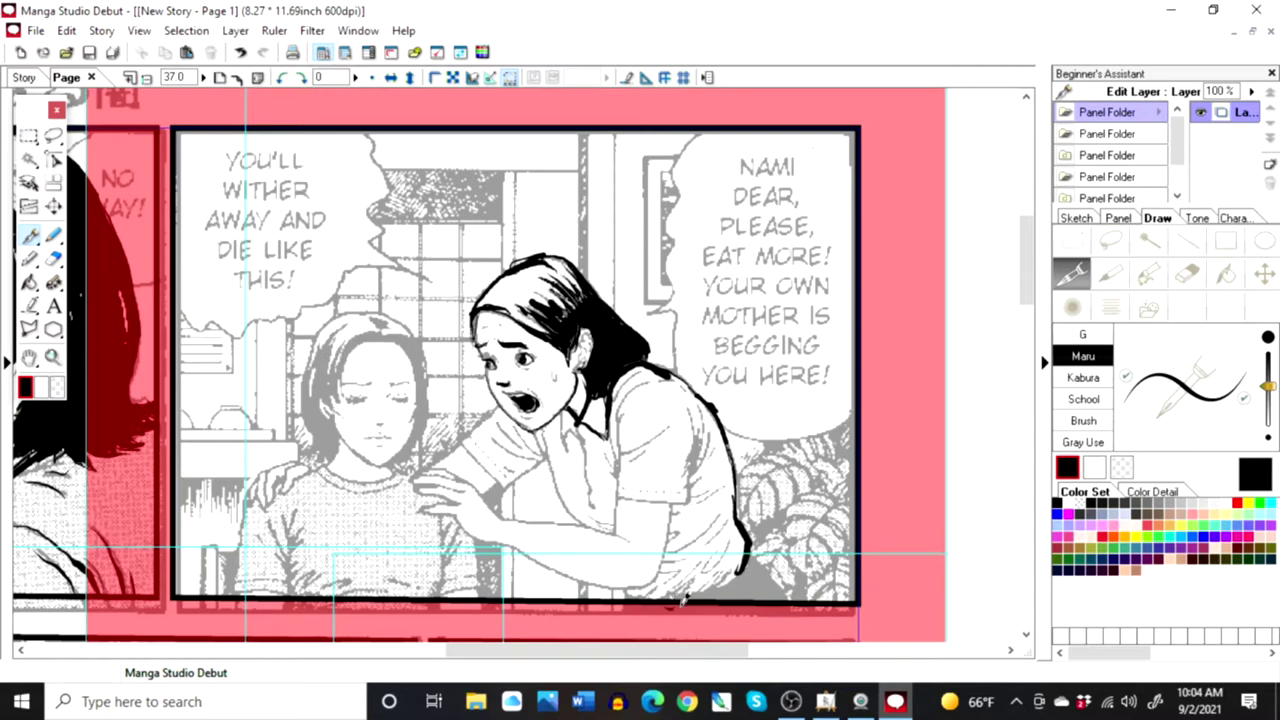
mouse_move(697, 598)
left_mouse_down()
mouse_move(749, 556)
mouse_move(776, 575)
mouse_move(789, 616)
left_mouse_up()
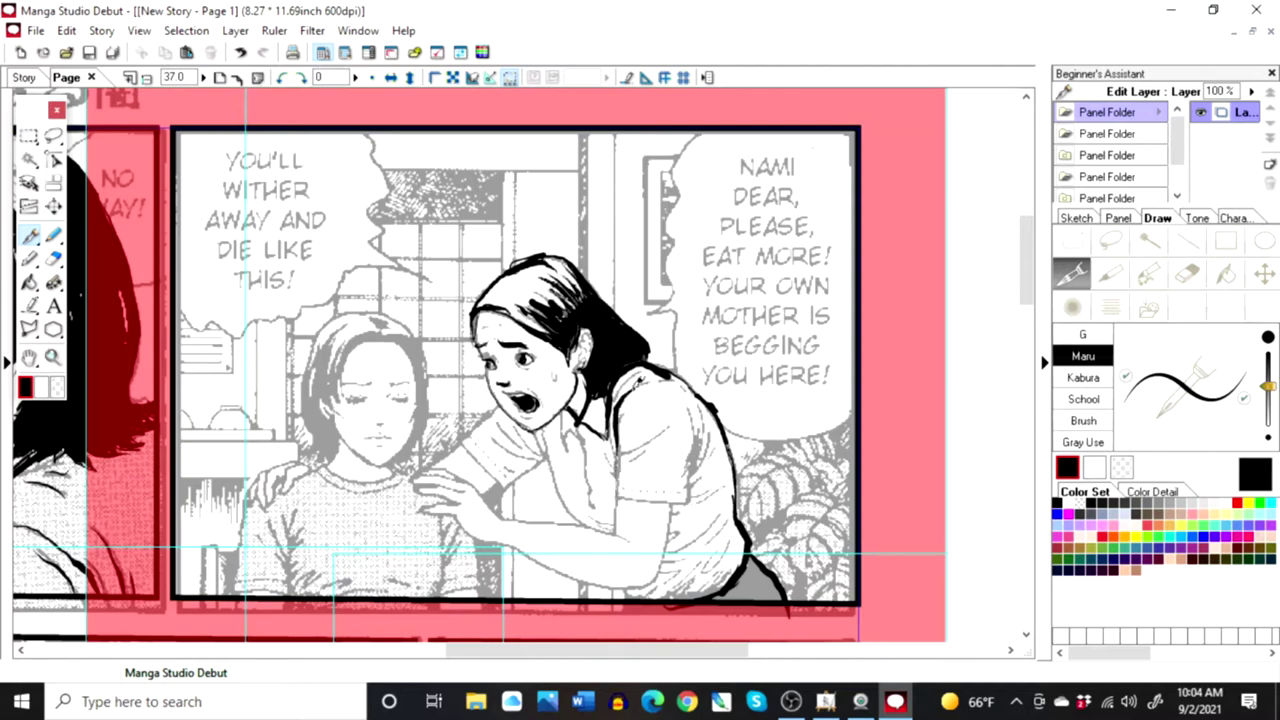
Step: Ink the mother's near sleeve and the folds of her shirt with the Maru pen
mouse_move(620, 432)
left_mouse_down()
mouse_move(612, 498)
mouse_move(684, 490)
mouse_move(672, 490)
mouse_move(697, 430)
mouse_move(711, 432)
left_mouse_up()
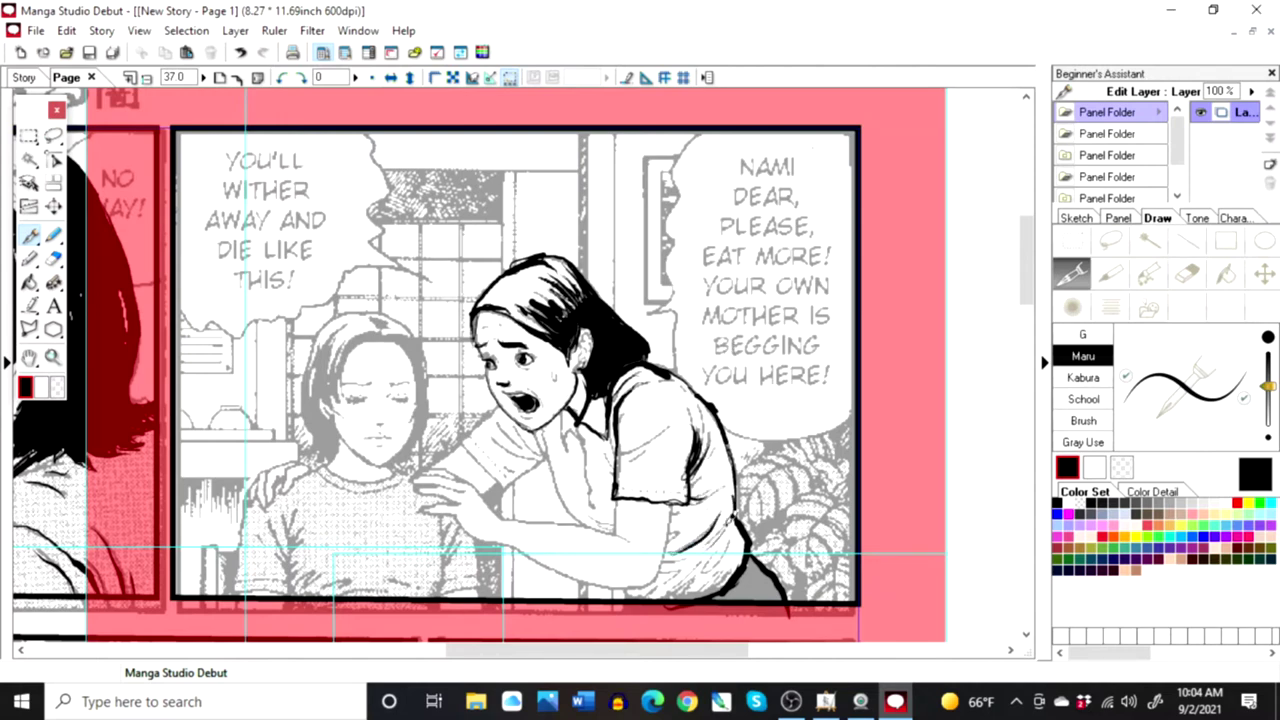
mouse_move(699, 571)
left_mouse_down()
mouse_move(727, 534)
mouse_move(703, 585)
mouse_move(718, 589)
left_mouse_up()
mouse_move(614, 494)
left_mouse_down()
mouse_move(614, 530)
mouse_move(666, 555)
mouse_move(656, 585)
left_mouse_up()
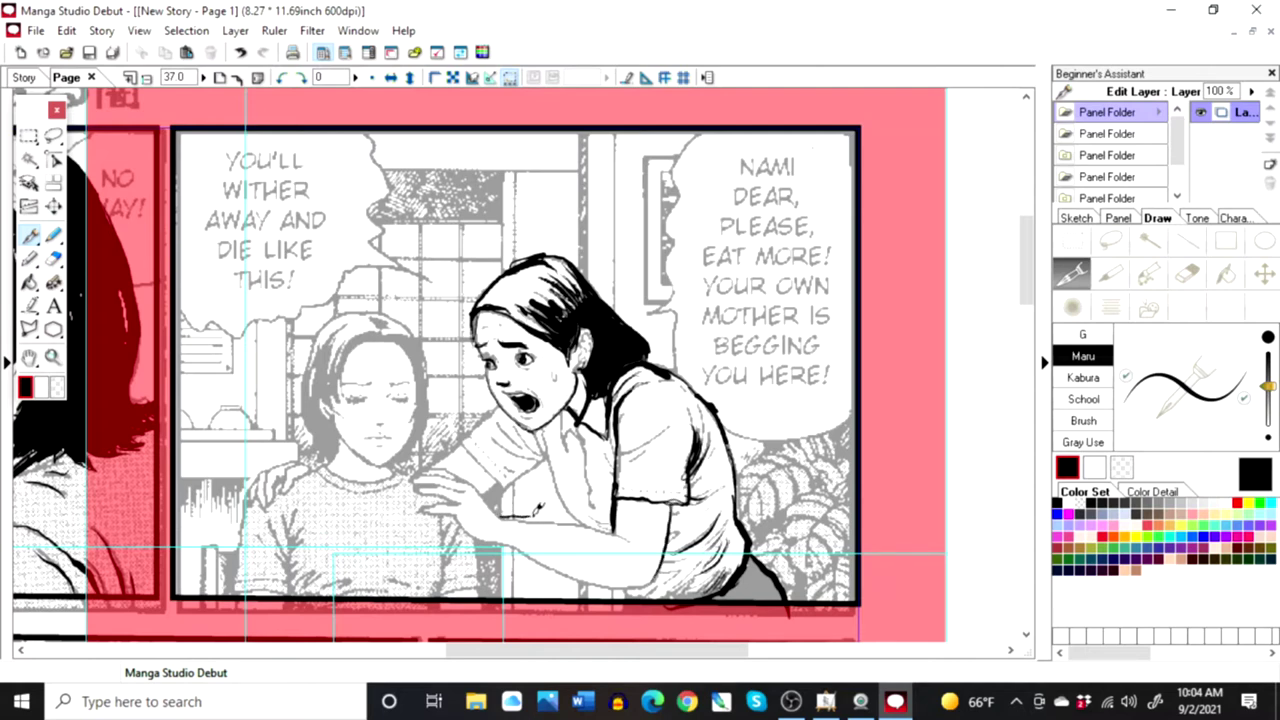
Step: Undo the stray arm stroke and ink the mother's near forearm and outstretched hand
left_click(240, 52)
mouse_move(506, 510)
left_mouse_down()
mouse_move(596, 520)
mouse_move(634, 541)
left_mouse_up()
mouse_move(500, 533)
left_mouse_down()
mouse_move(641, 583)
mouse_move(667, 563)
left_mouse_up()
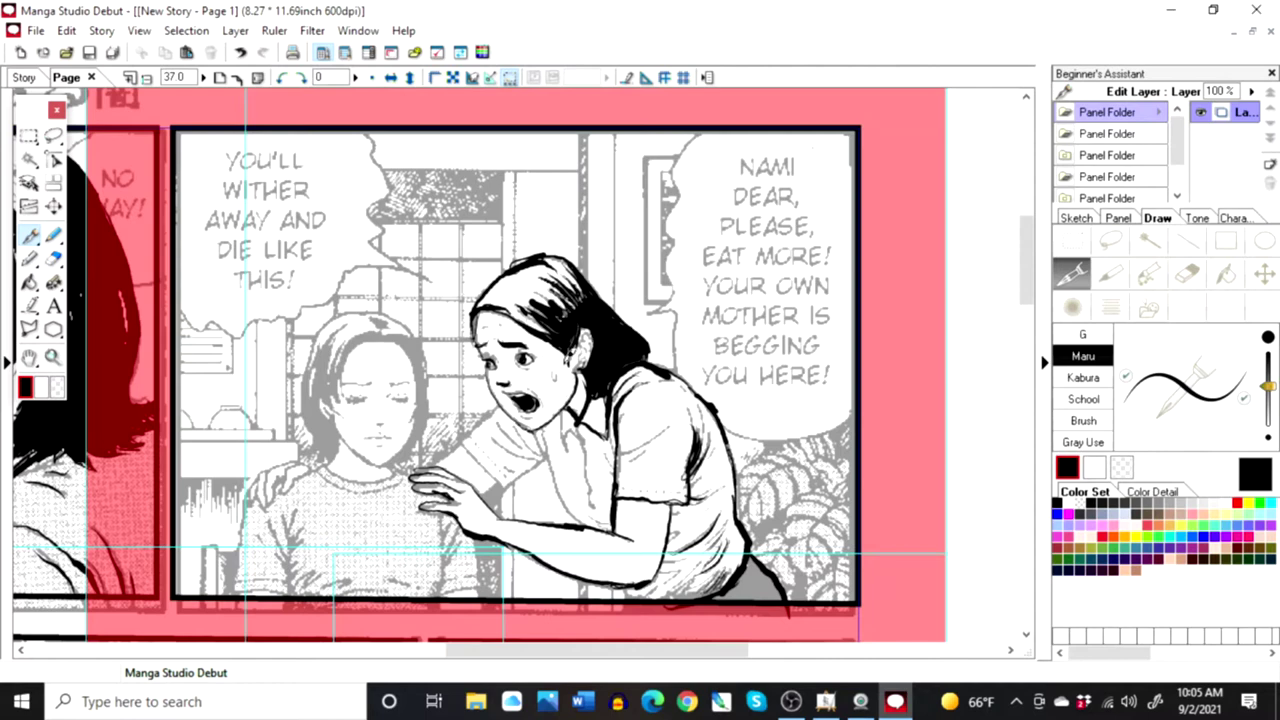
Step: Ink the seated girl's face contour, hair outline and closed-eyed features, redrawing her mouth
mouse_move(334, 404)
left_mouse_down()
mouse_move(378, 460)
mouse_move(411, 428)
mouse_move(410, 352)
mouse_move(384, 330)
mouse_move(410, 392)
left_mouse_up()
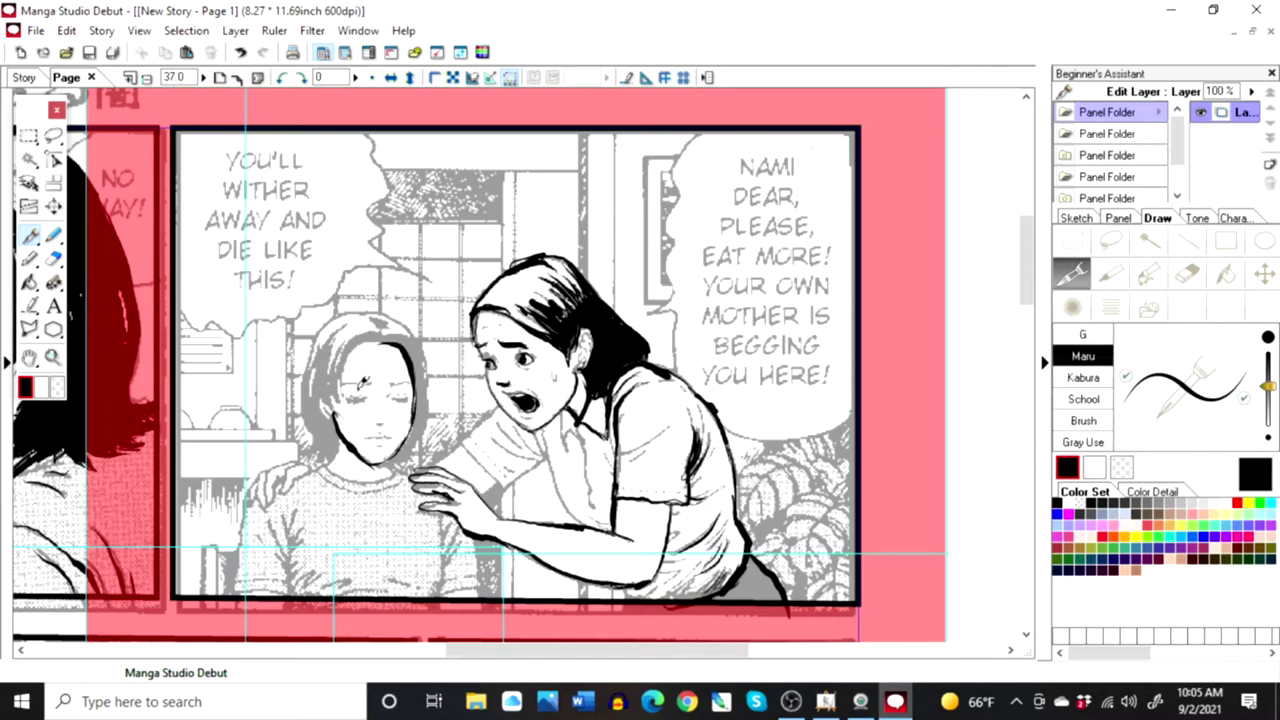
mouse_move(328, 388)
left_mouse_down()
mouse_move(332, 408)
mouse_move(356, 336)
mouse_move(391, 322)
left_mouse_up()
mouse_move(334, 372)
left_mouse_down()
mouse_move(379, 333)
mouse_move(334, 346)
mouse_move(340, 318)
mouse_move(312, 380)
mouse_move(338, 312)
mouse_move(390, 306)
mouse_move(415, 325)
mouse_move(430, 368)
mouse_move(430, 425)
mouse_move(404, 456)
mouse_move(428, 418)
left_mouse_up()
mouse_move(306, 366)
left_mouse_down()
mouse_move(304, 418)
mouse_move(328, 462)
mouse_move(336, 418)
left_mouse_up()
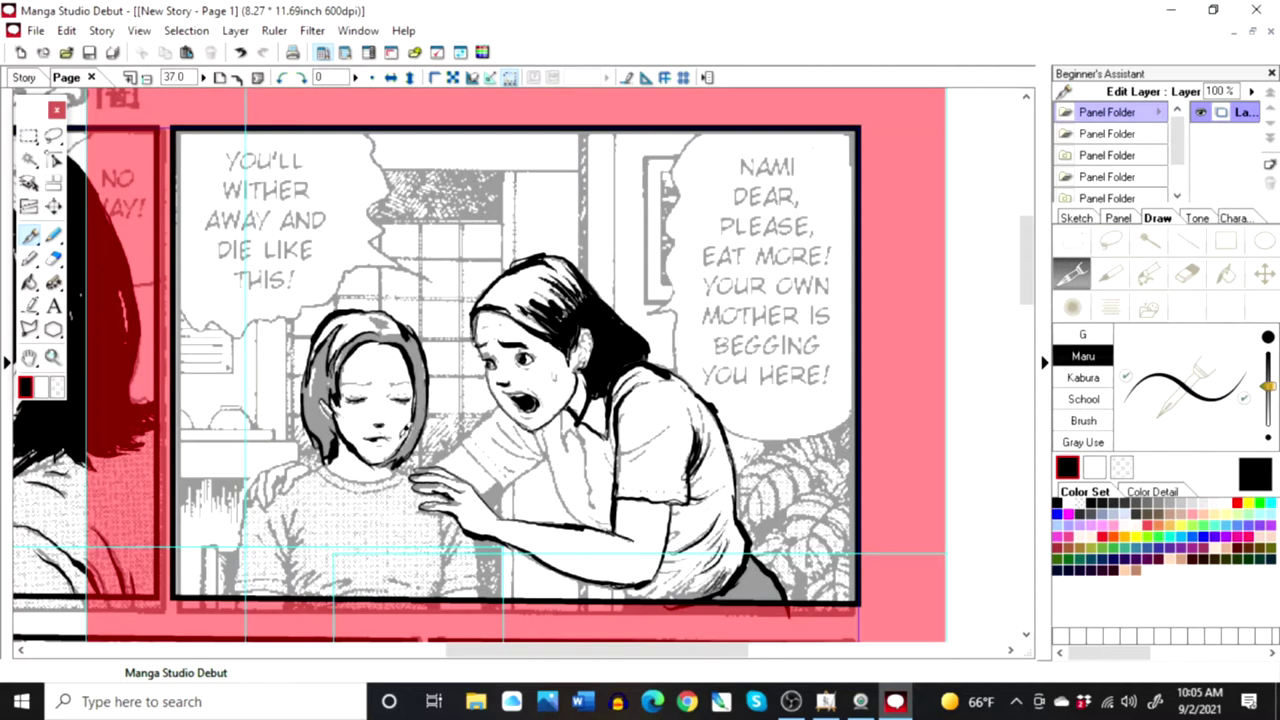
left_click(240, 54)
left_click_drag(364, 437, 384, 437)
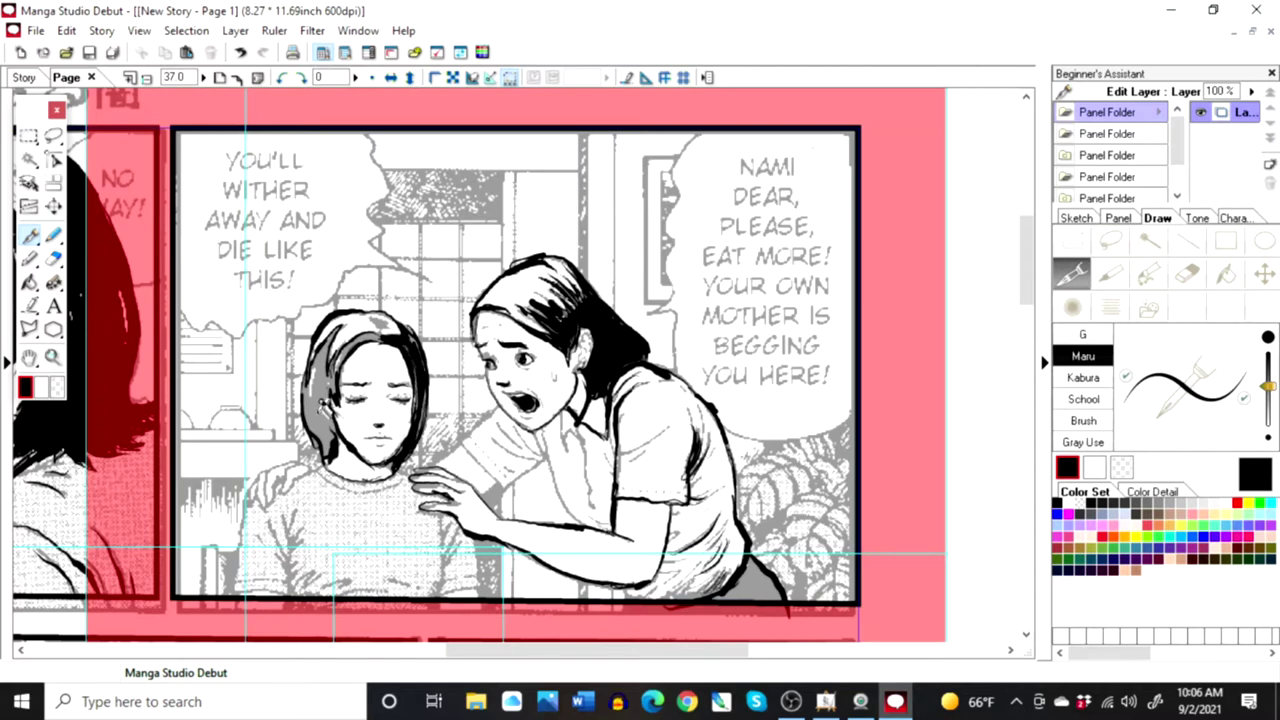
Step: Darken the seated girl's hair with black strokes, leaving white highlights near the crown
left_click_drag(322, 412, 323, 441)
mouse_move(312, 382)
left_mouse_down()
mouse_move(328, 350)
mouse_move(310, 402)
left_mouse_up()
mouse_move(325, 345)
left_mouse_down()
mouse_move(317, 392)
mouse_move(370, 322)
left_mouse_up()
mouse_move(317, 406)
left_mouse_down()
mouse_move(328, 438)
mouse_move(325, 408)
left_mouse_up()
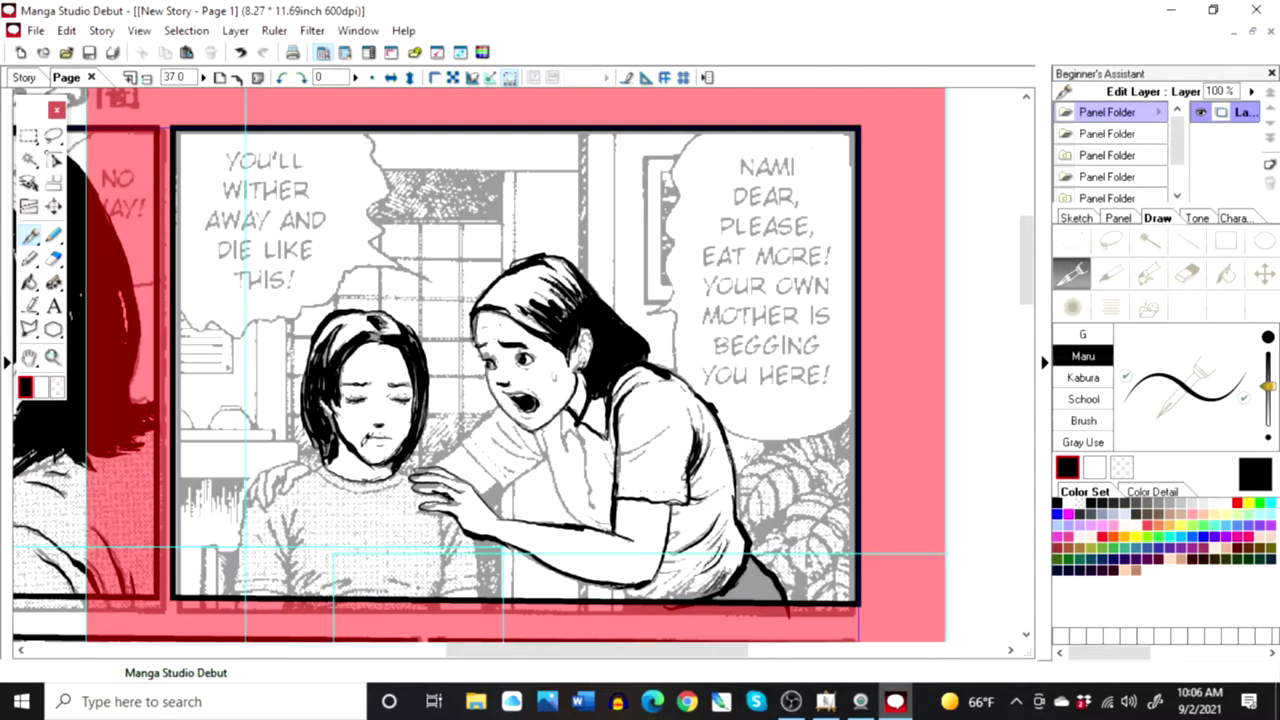
Step: Ink the girl's sweater collar and shoulder along with the mother's hand resting on it
mouse_move(318, 460)
left_mouse_down()
mouse_move(390, 488)
mouse_move(405, 472)
left_mouse_up()
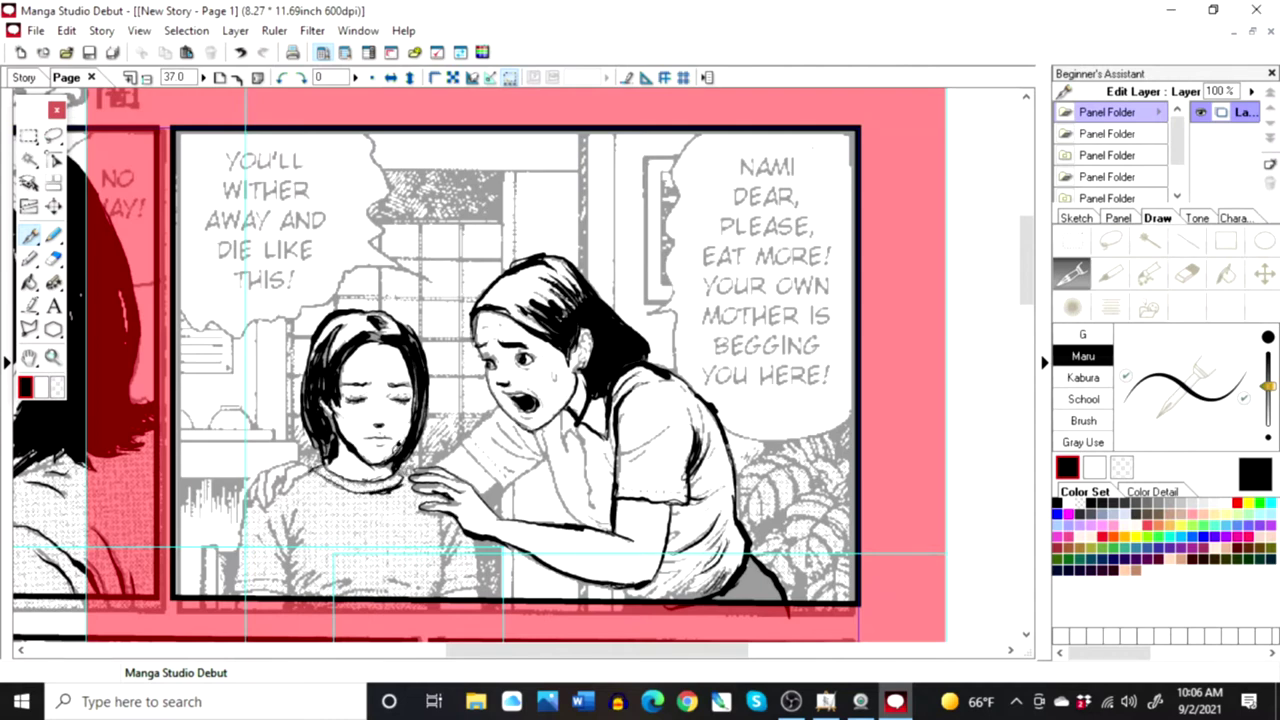
mouse_move(248, 500)
left_mouse_down()
mouse_move(242, 592)
mouse_move(296, 584)
mouse_move(288, 510)
mouse_move(294, 560)
mouse_move(300, 530)
mouse_move(290, 580)
mouse_move(298, 556)
left_mouse_up()
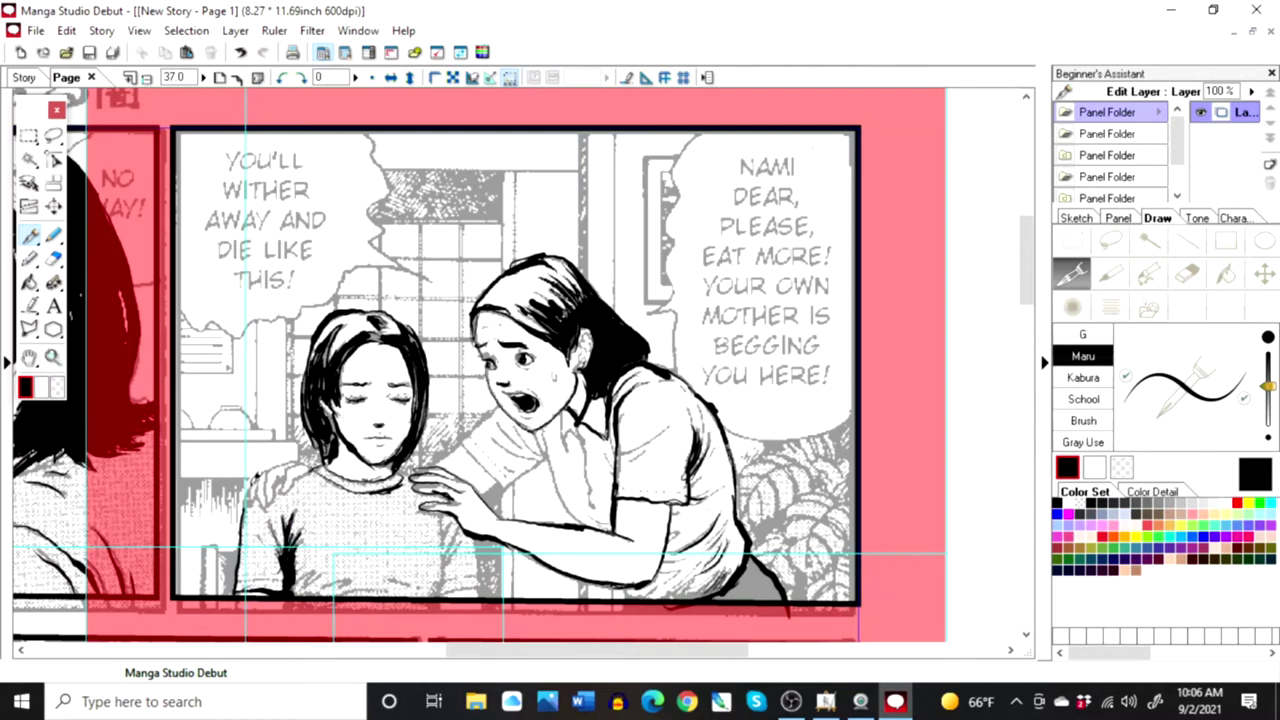
mouse_move(262, 480)
left_mouse_down()
mouse_move(256, 471)
mouse_move(288, 464)
mouse_move(269, 473)
left_mouse_up()
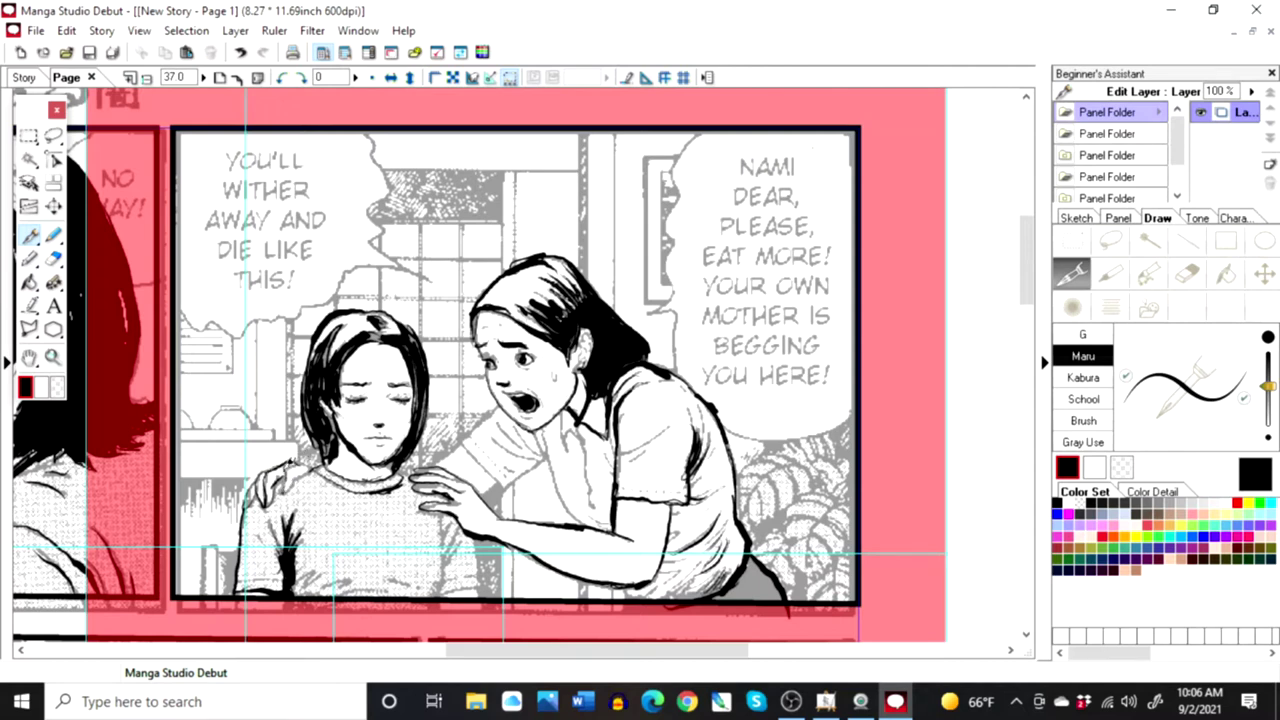
mouse_move(290, 466)
left_mouse_down()
mouse_move(286, 488)
mouse_move(314, 462)
left_mouse_up()
Step: Ink the fold lines, lower creases and remaining sleeve of the girl's sweater, and touch up the neck shading
left_click_drag(316, 570, 302, 591)
left_click_drag(388, 580, 404, 586)
left_click_drag(442, 523, 438, 596)
mouse_move(441, 552)
left_mouse_down()
mouse_move(439, 596)
mouse_move(459, 527)
mouse_move(450, 512)
mouse_move(476, 598)
left_mouse_up()
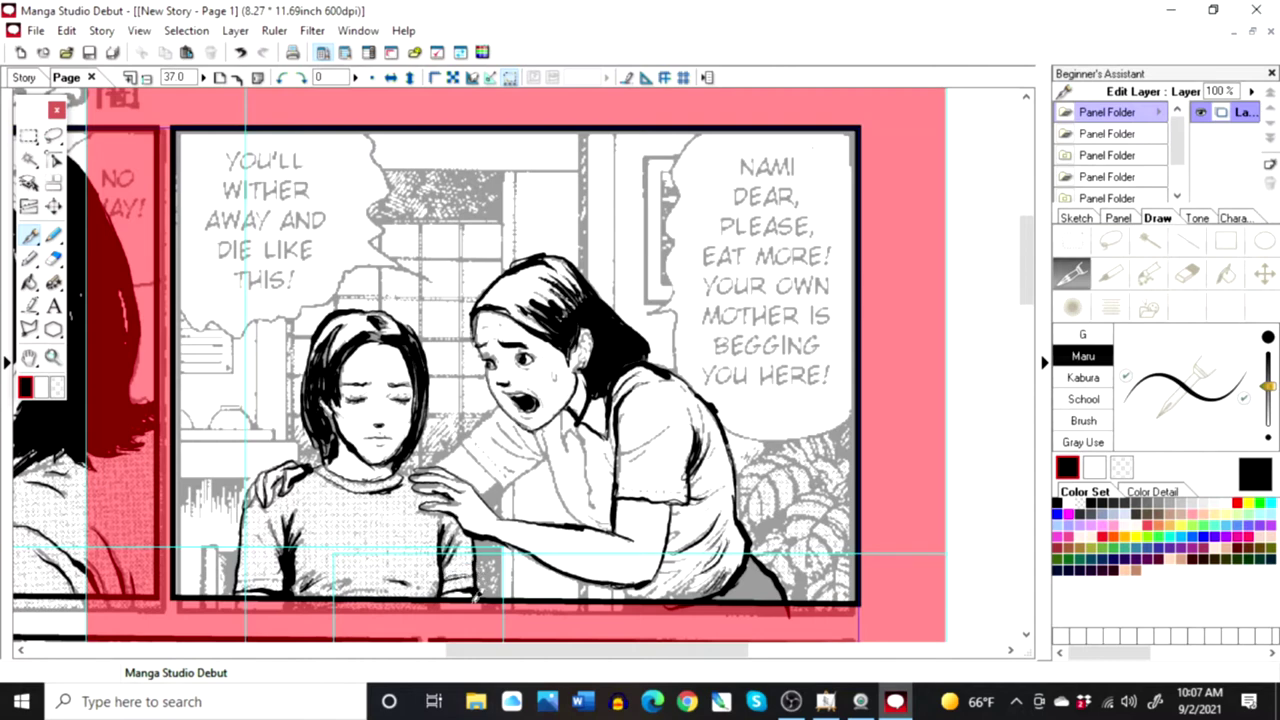
mouse_move(405, 464)
left_mouse_down()
mouse_move(411, 476)
mouse_move(398, 467)
left_mouse_up()
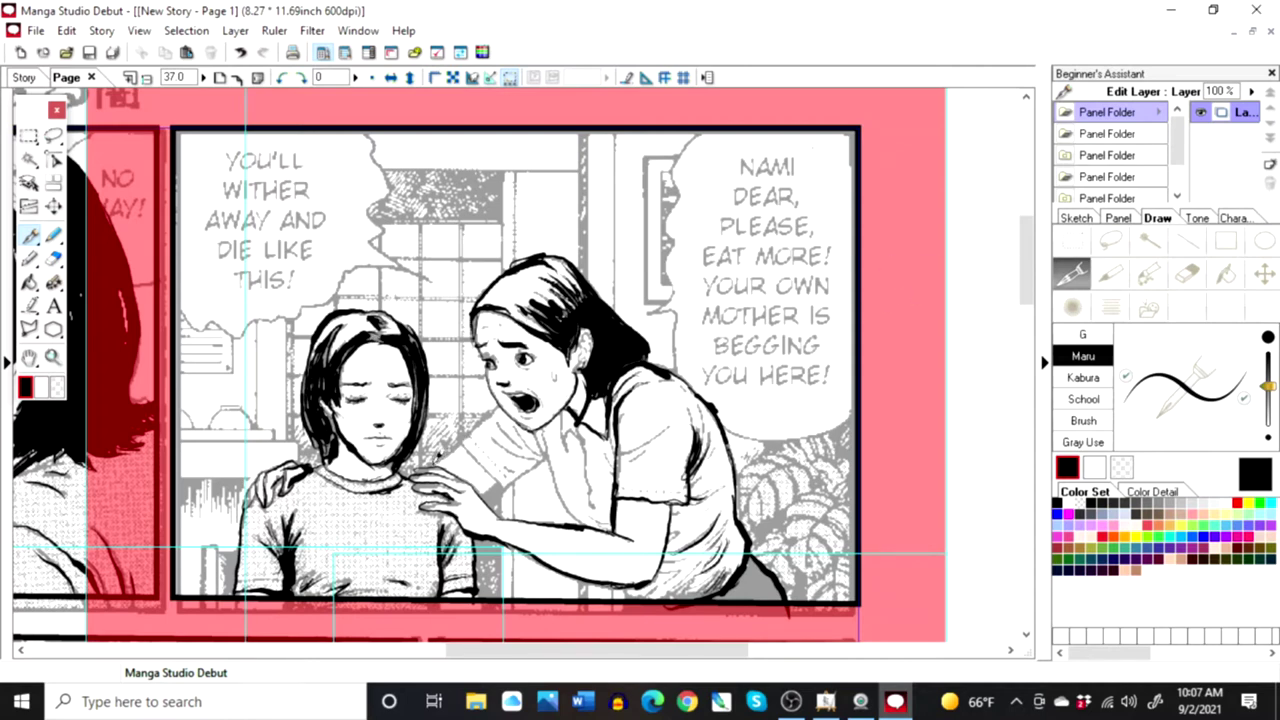
Step: Ink the mother's far sleeve and open shirt collar, and fill her skirt at the panel's lower edge with black
mouse_move(474, 433)
left_mouse_down()
mouse_move(488, 462)
mouse_move(458, 432)
mouse_move(500, 401)
left_mouse_up()
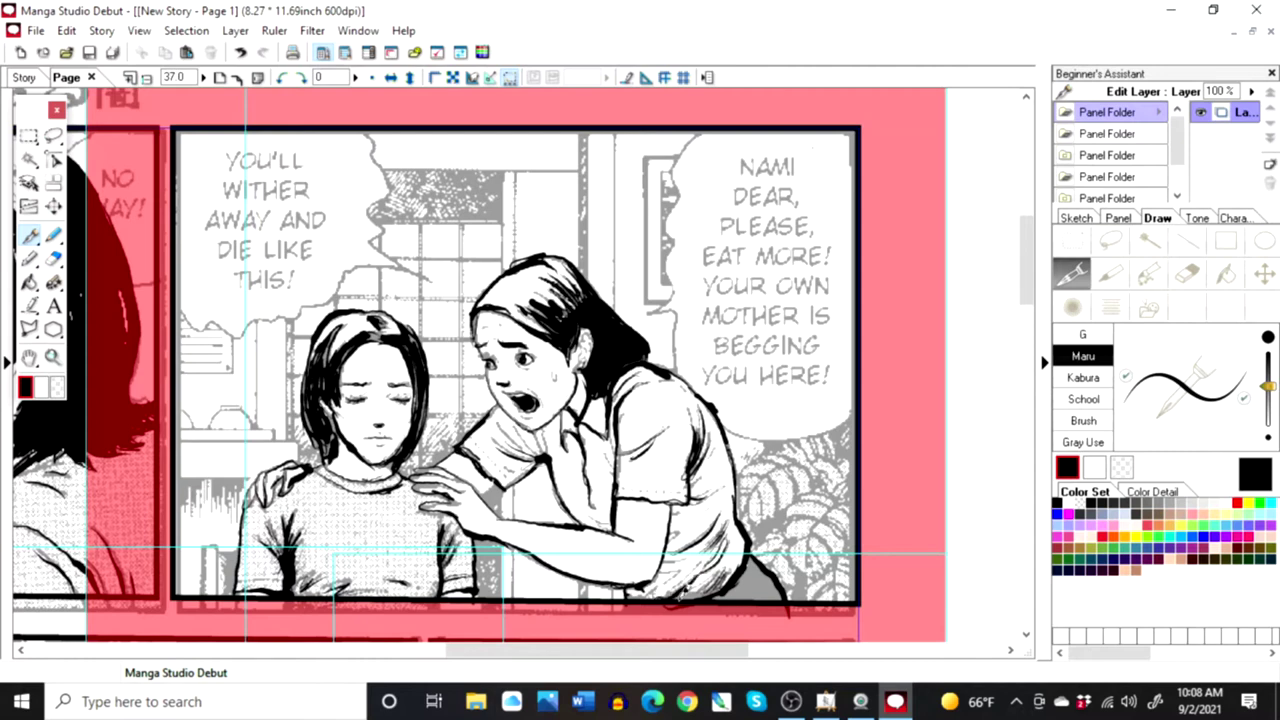
mouse_move(732, 592)
left_mouse_down()
mouse_move(752, 556)
mouse_move(762, 598)
mouse_move(716, 597)
mouse_move(764, 582)
left_mouse_up()
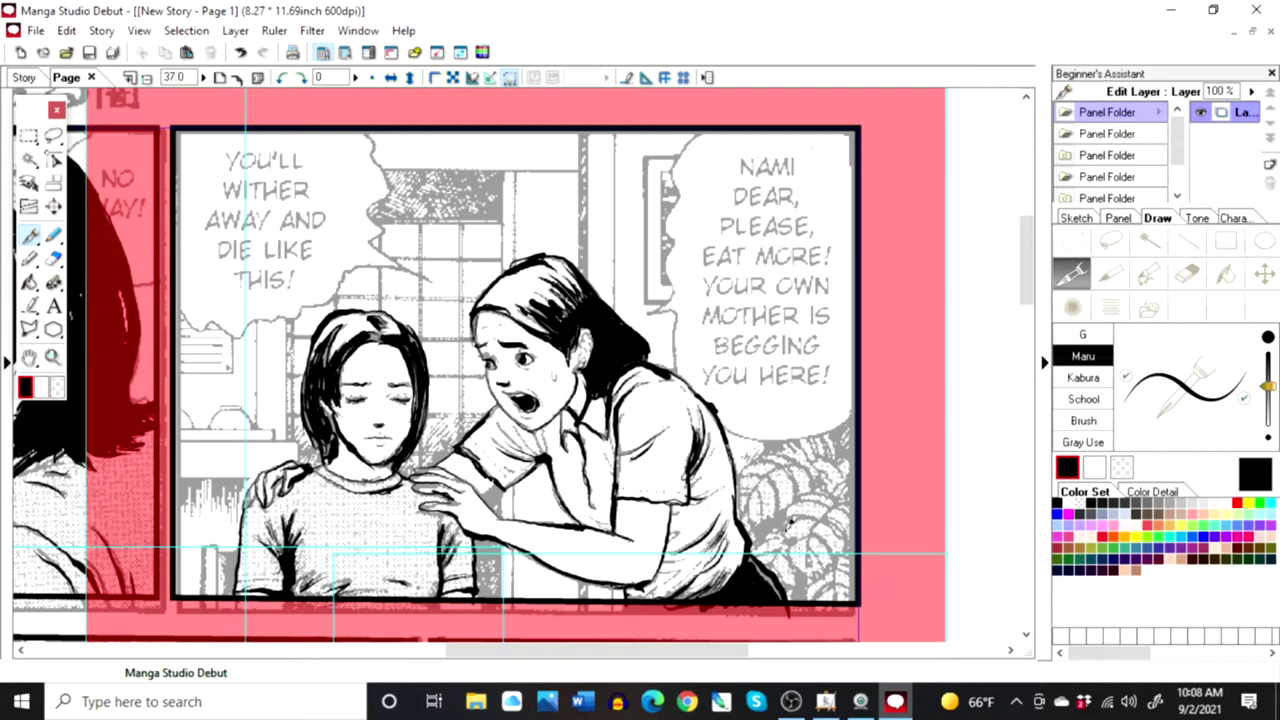
Step: Ink the outline and veins of the large plant leaf near the panel's lower corner
mouse_move(790, 537)
left_mouse_down()
mouse_move(817, 482)
mouse_move(802, 488)
mouse_move(848, 491)
left_mouse_up()
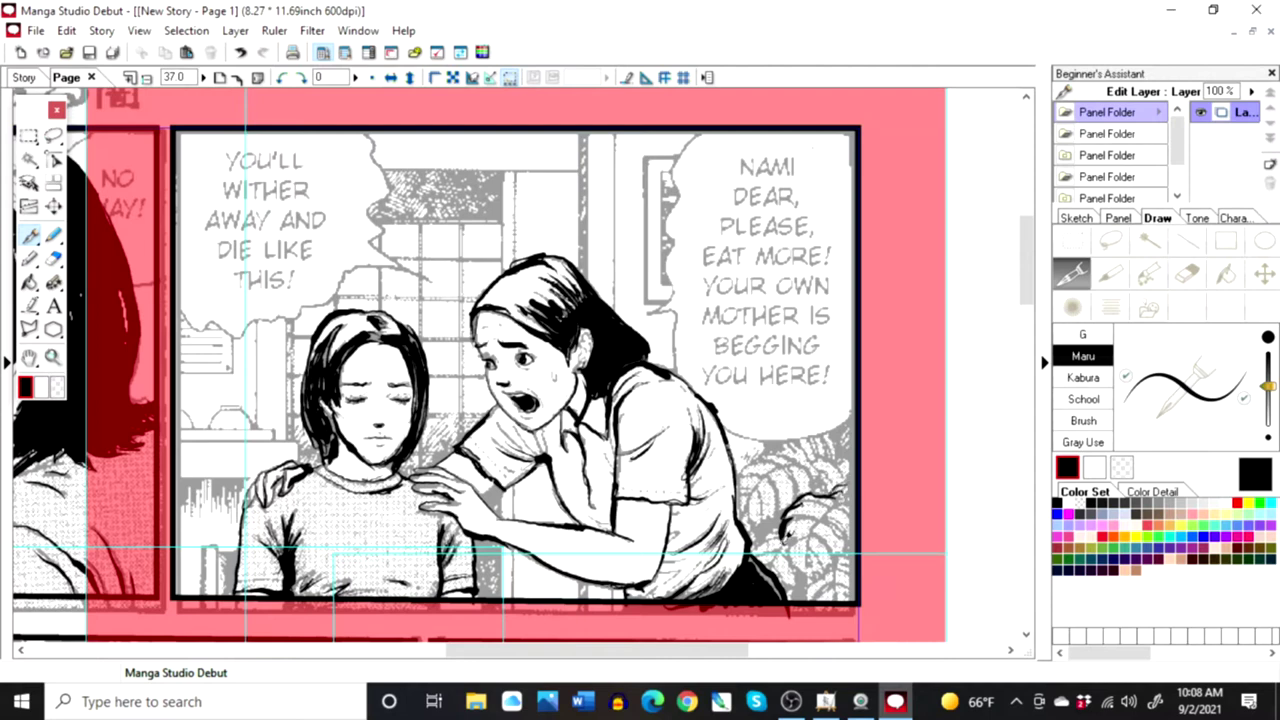
mouse_move(786, 538)
left_mouse_down()
mouse_move(808, 526)
mouse_move(809, 567)
mouse_move(839, 543)
left_mouse_up()
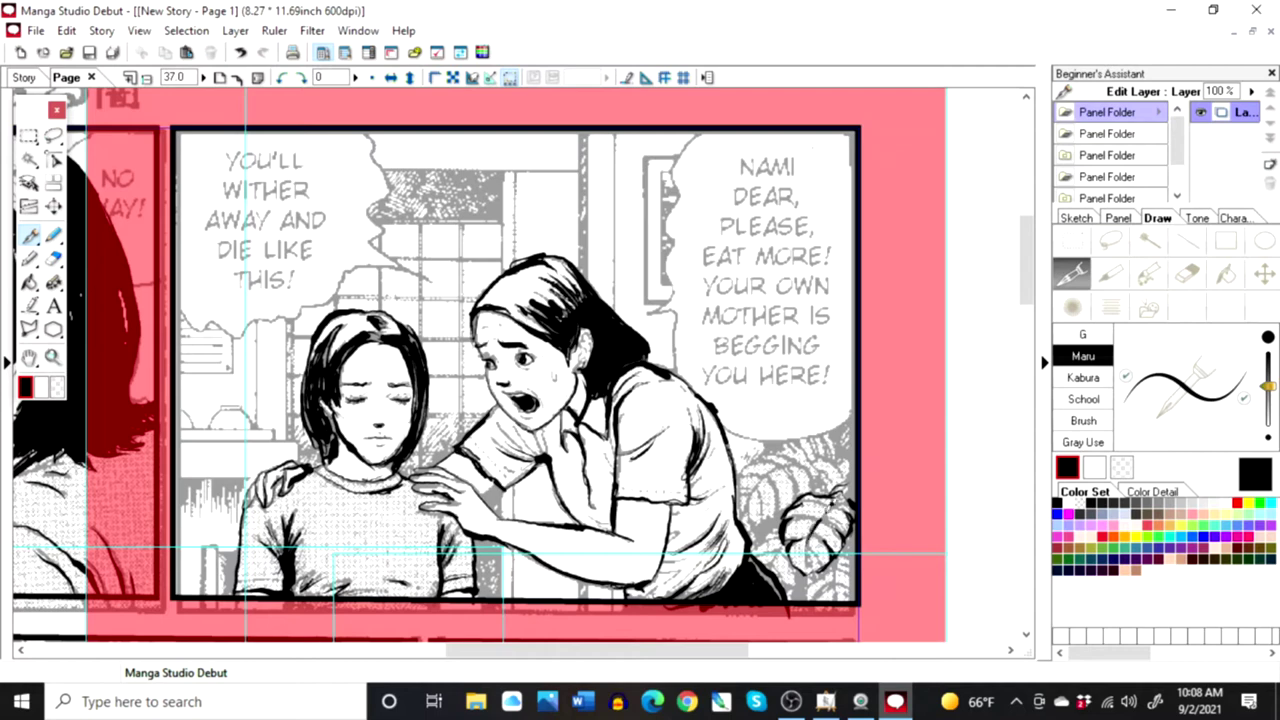
left_click_drag(813, 526, 825, 509)
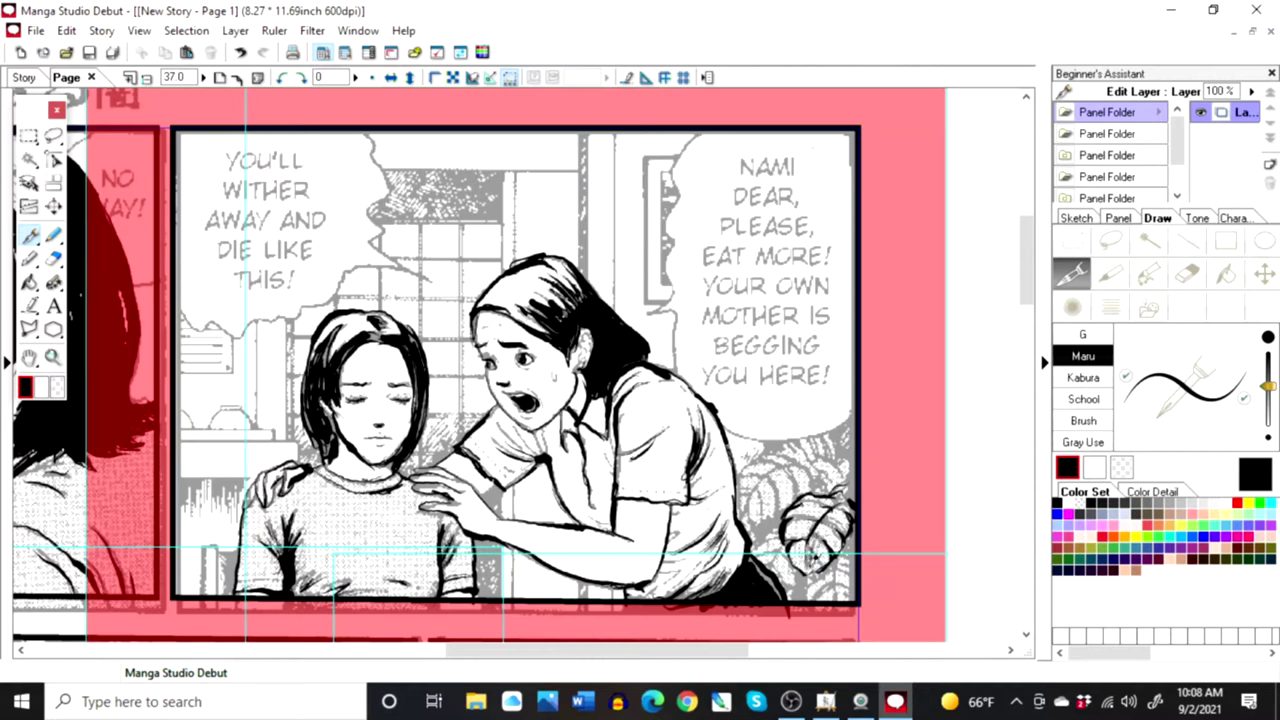
mouse_move(820, 550)
left_mouse_down()
mouse_move(855, 486)
mouse_move(850, 522)
mouse_move(868, 445)
mouse_move(824, 502)
left_mouse_up()
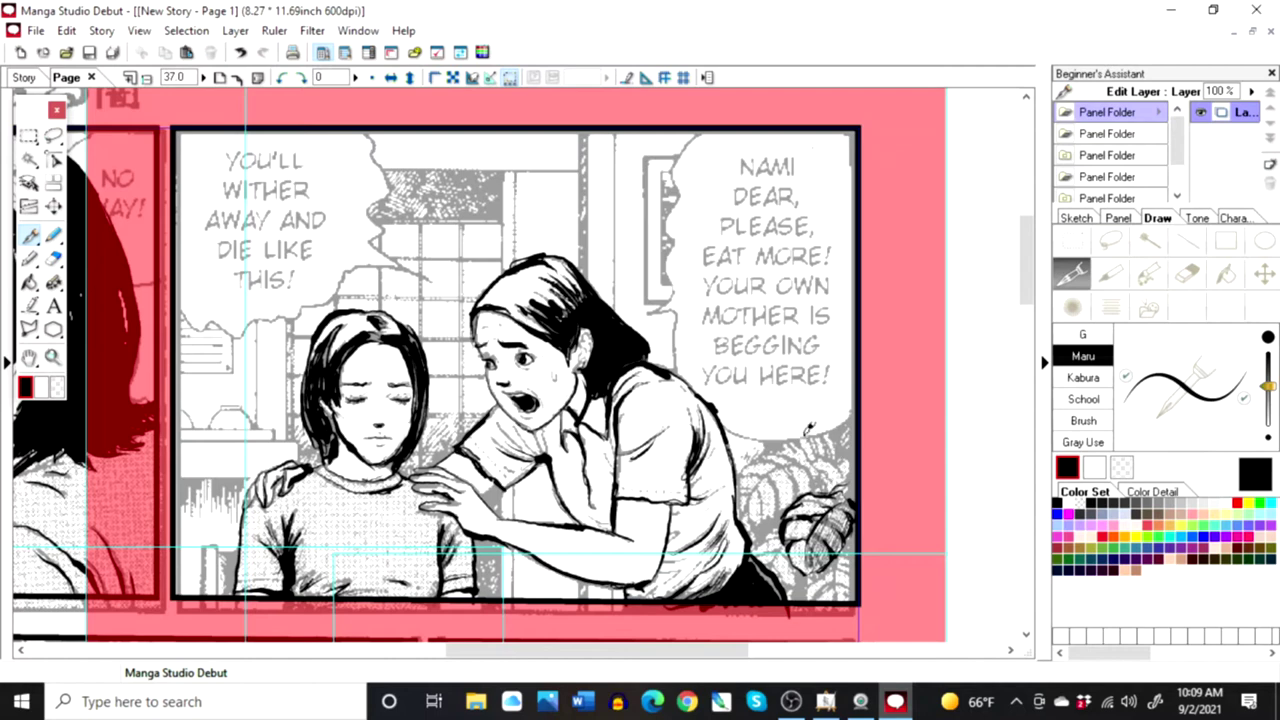
Step: Ink the remaining plant leaves behind the mother and blacken the gaps between them
mouse_move(741, 477)
left_mouse_down()
mouse_move(760, 457)
mouse_move(797, 460)
left_mouse_up()
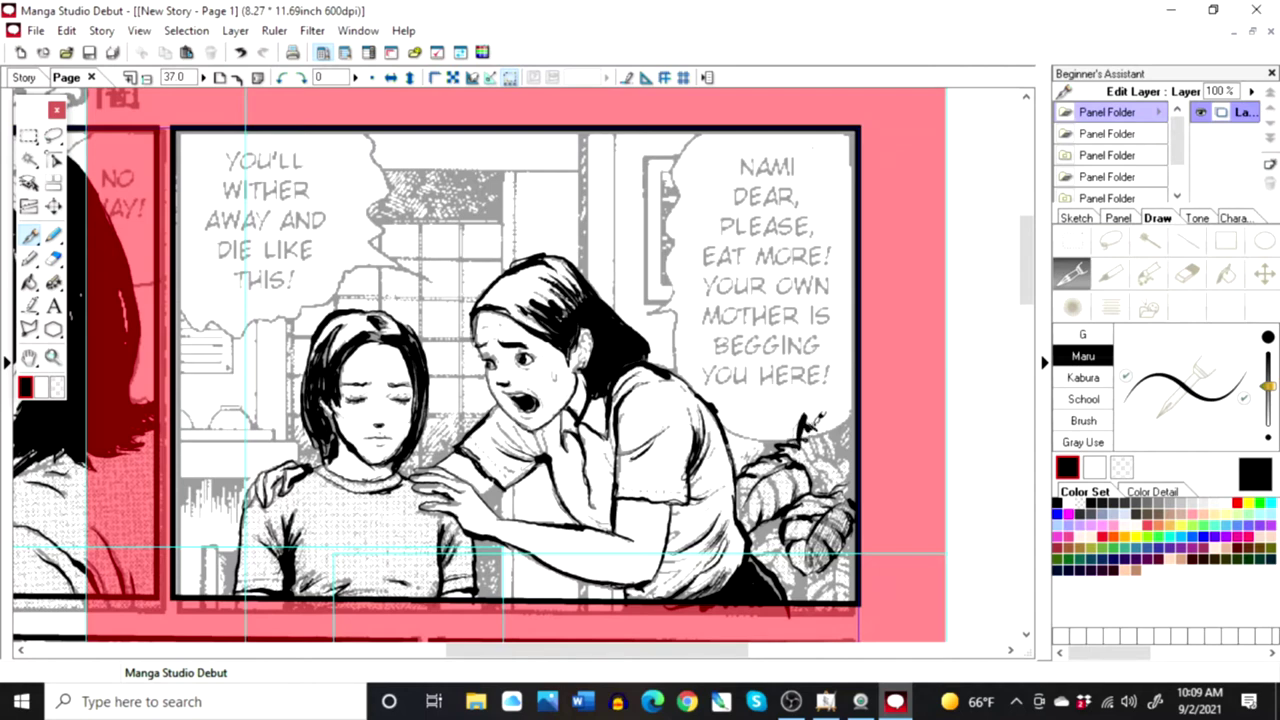
mouse_move(858, 424)
left_mouse_down()
mouse_move(847, 471)
mouse_move(822, 448)
left_mouse_up()
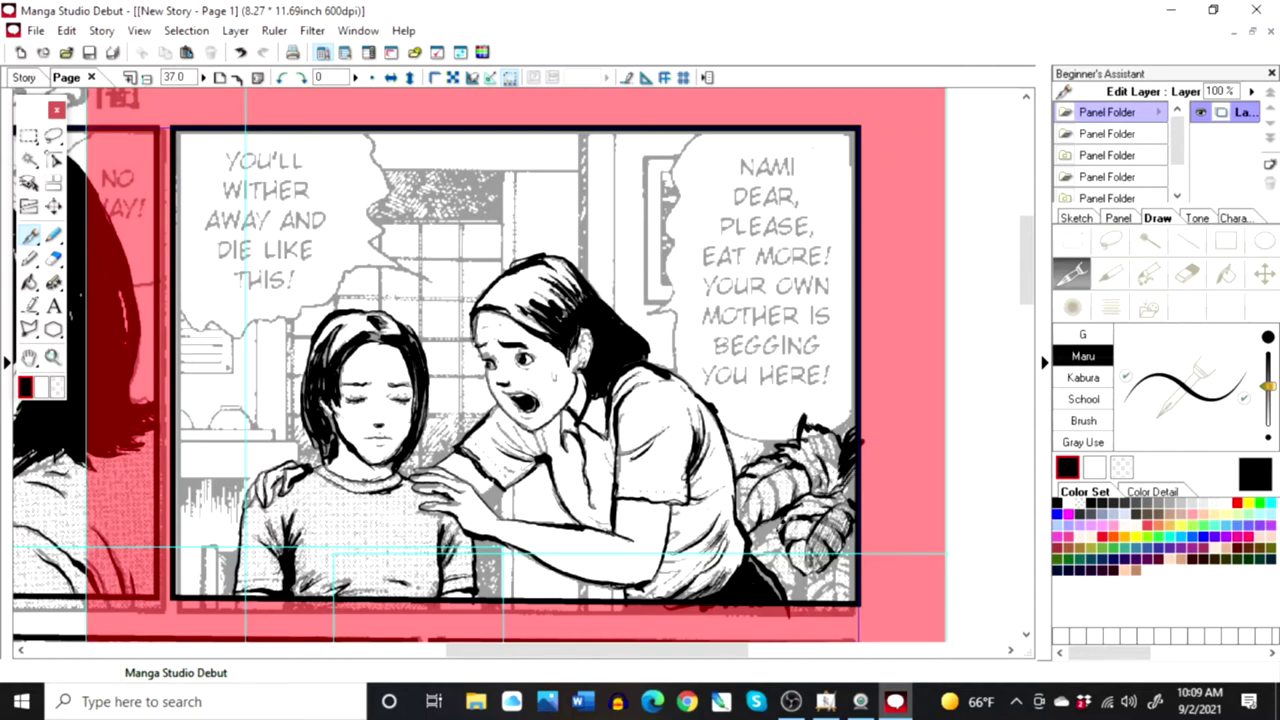
left_click_drag(788, 514, 766, 544)
mouse_move(782, 526)
left_mouse_down()
mouse_move(765, 544)
mouse_move(800, 600)
left_mouse_up()
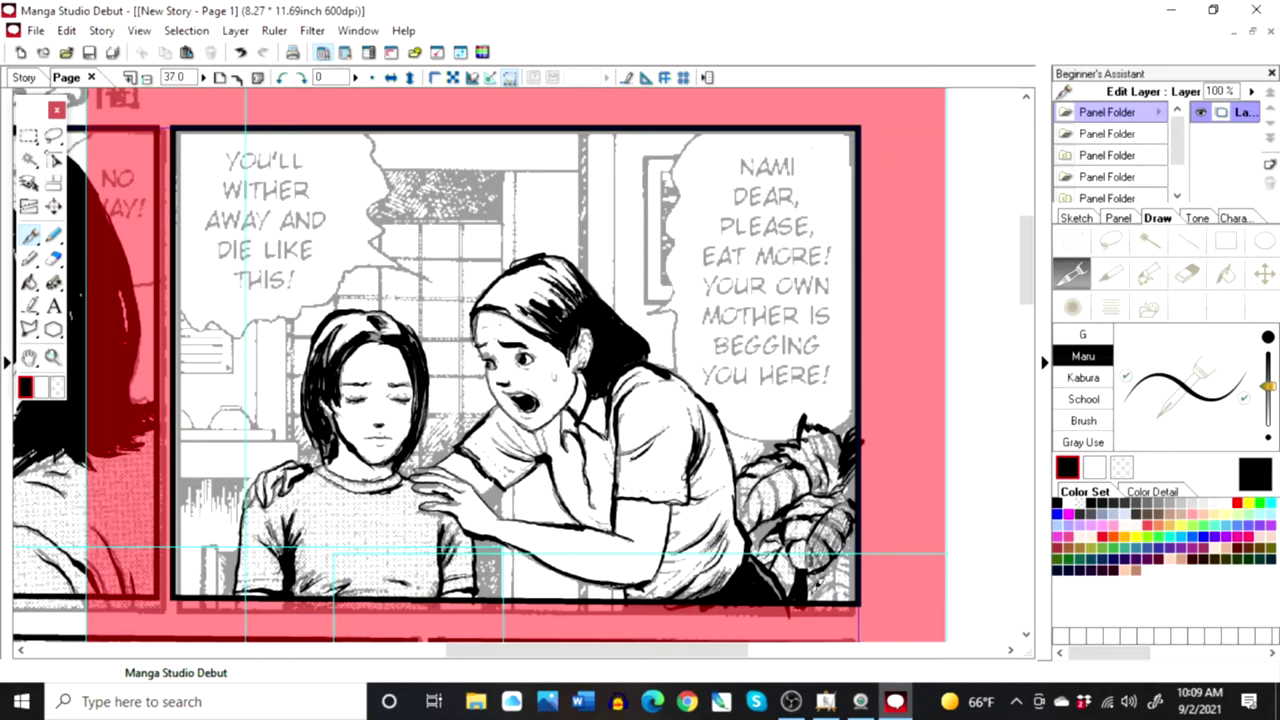
mouse_move(840, 556)
left_mouse_down()
mouse_move(837, 596)
mouse_move(834, 586)
left_mouse_up()
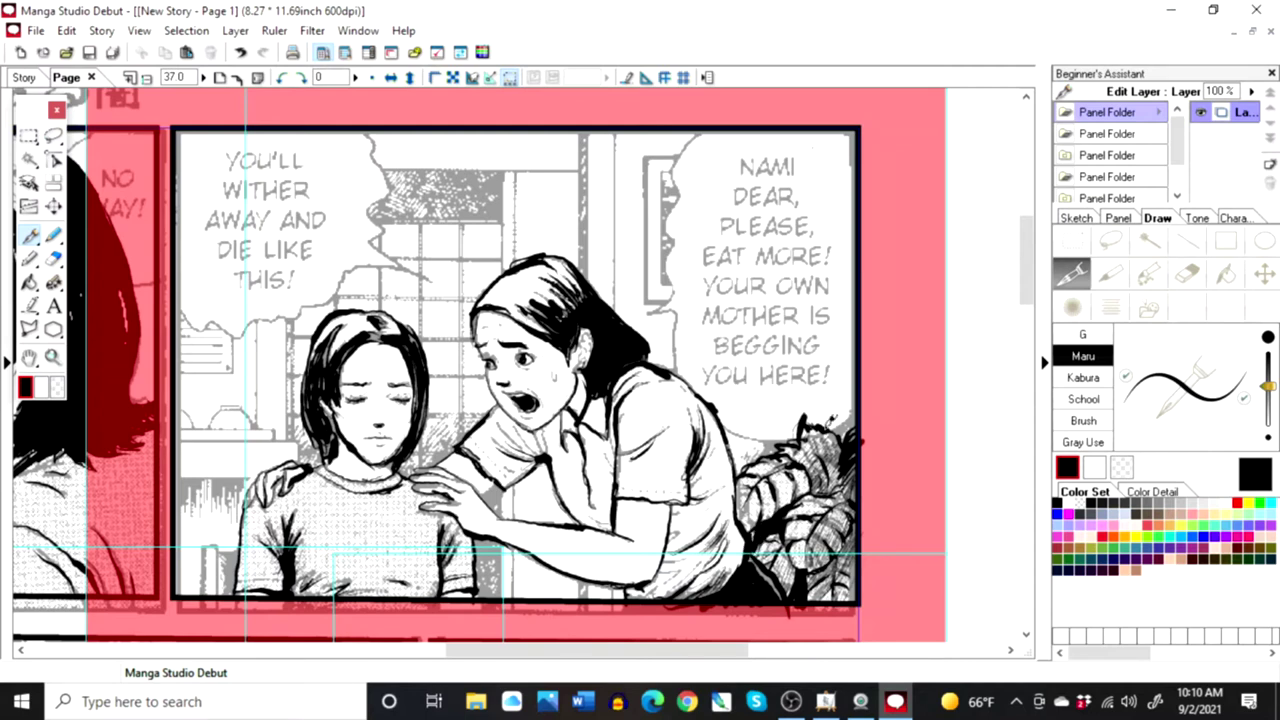
Step: Hatch a diagonal shadow on the wall above the plant
left_click_drag(844, 432, 837, 413)
mouse_move(782, 424)
left_mouse_down()
mouse_move(766, 450)
mouse_move(856, 376)
left_mouse_up()
mouse_move(822, 426)
left_mouse_down()
mouse_move(856, 384)
mouse_move(862, 406)
left_mouse_up()
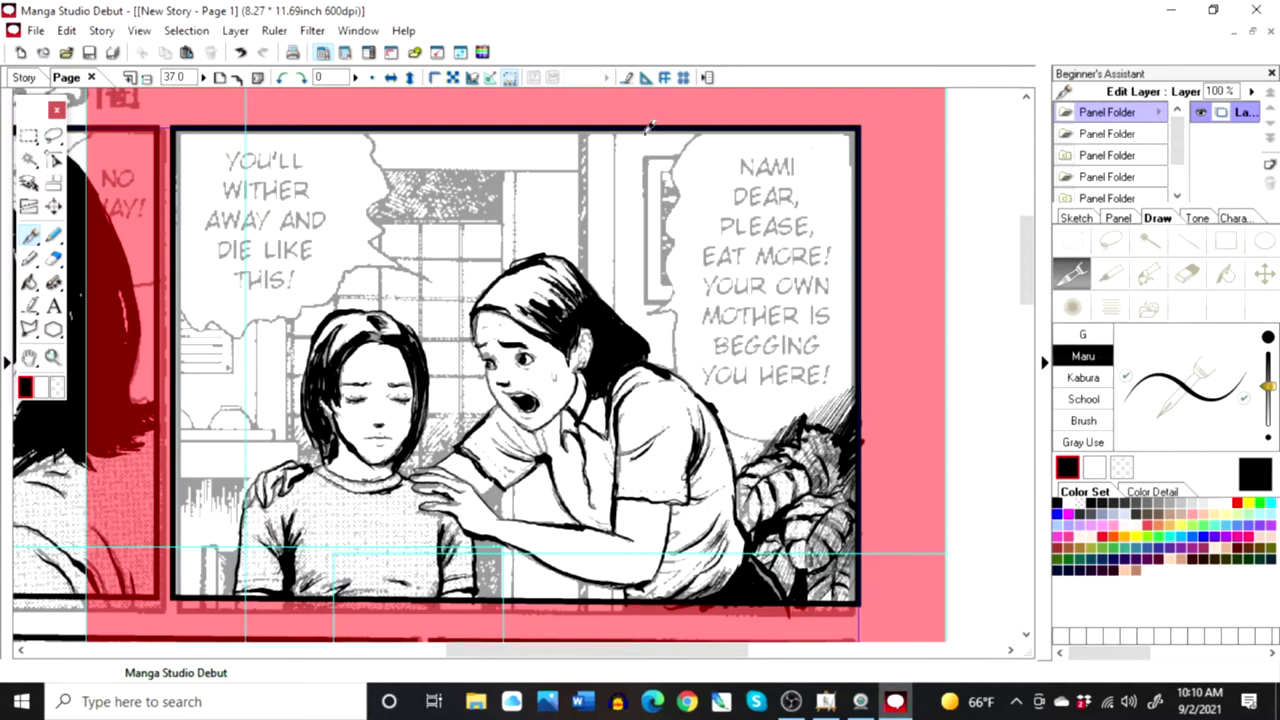
Step: Ink the vertical wall post behind the mother and a double-bordered picture frame across the scanned speech bubble
mouse_move(588, 121)
left_mouse_down()
mouse_move(590, 270)
mouse_move(588, 122)
mouse_move(584, 270)
left_mouse_up()
left_click_drag(614, 124, 615, 318)
mouse_move(646, 162)
left_mouse_down()
mouse_move(647, 296)
mouse_move(647, 157)
mouse_move(815, 152)
left_mouse_up()
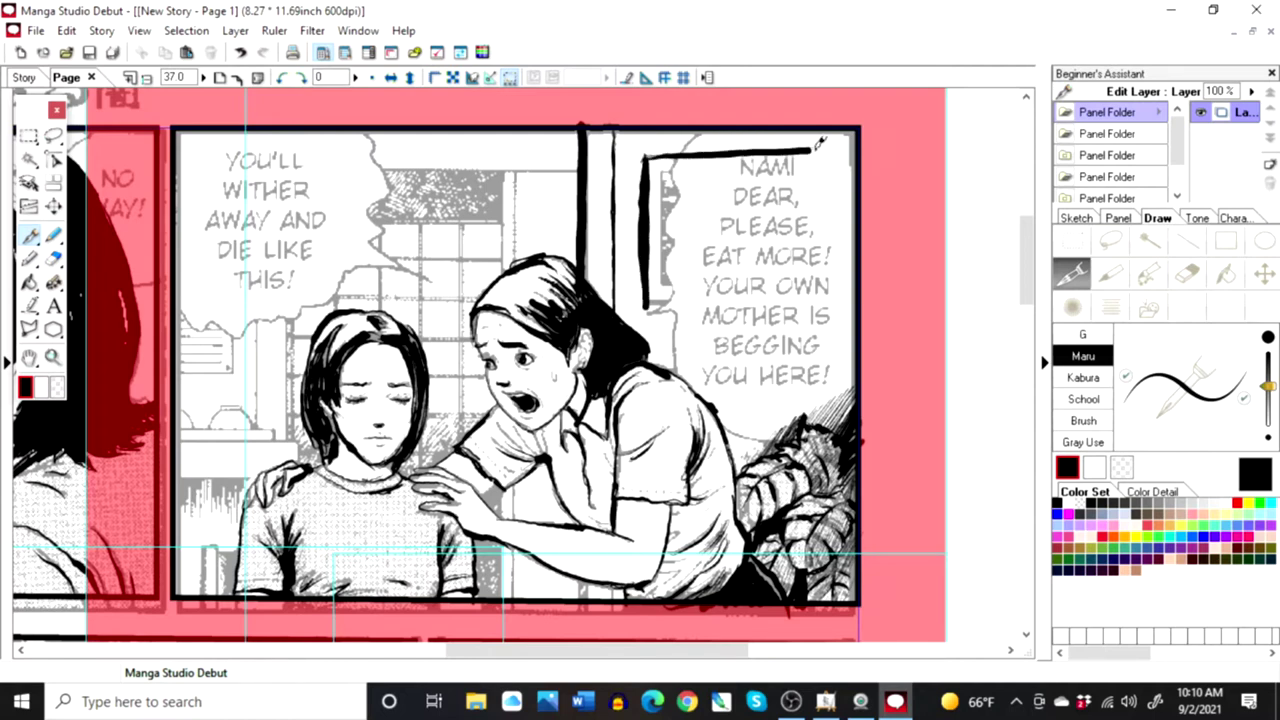
left_click_drag(650, 300, 815, 297)
left_click_drag(817, 150, 814, 298)
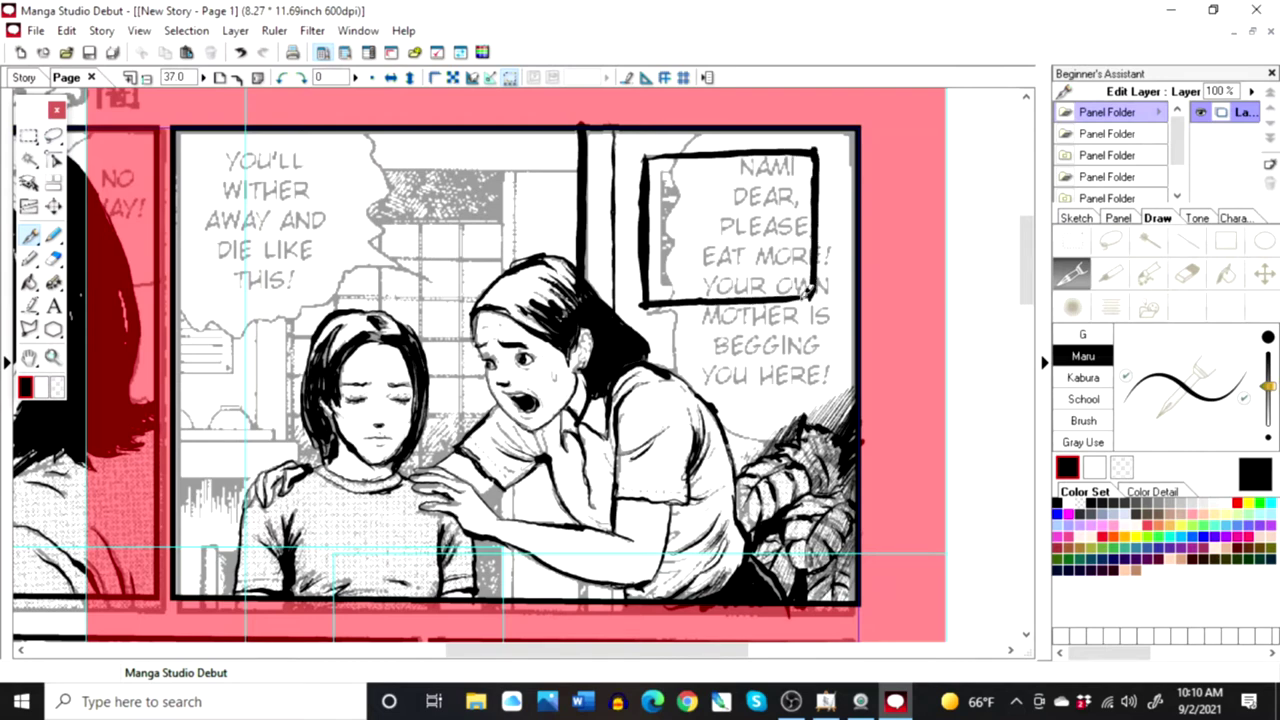
mouse_move(665, 160)
left_mouse_down()
mouse_move(665, 270)
mouse_move(662, 160)
mouse_move(678, 148)
mouse_move(680, 178)
mouse_move(660, 165)
mouse_move(813, 152)
mouse_move(801, 152)
mouse_move(823, 171)
mouse_move(814, 153)
mouse_move(802, 227)
mouse_move(813, 153)
mouse_move(805, 252)
left_mouse_up()
mouse_move(674, 274)
left_mouse_down()
mouse_move(784, 278)
mouse_move(673, 275)
mouse_move(780, 274)
mouse_move(720, 285)
left_mouse_up()
left_click_drag(798, 283, 758, 284)
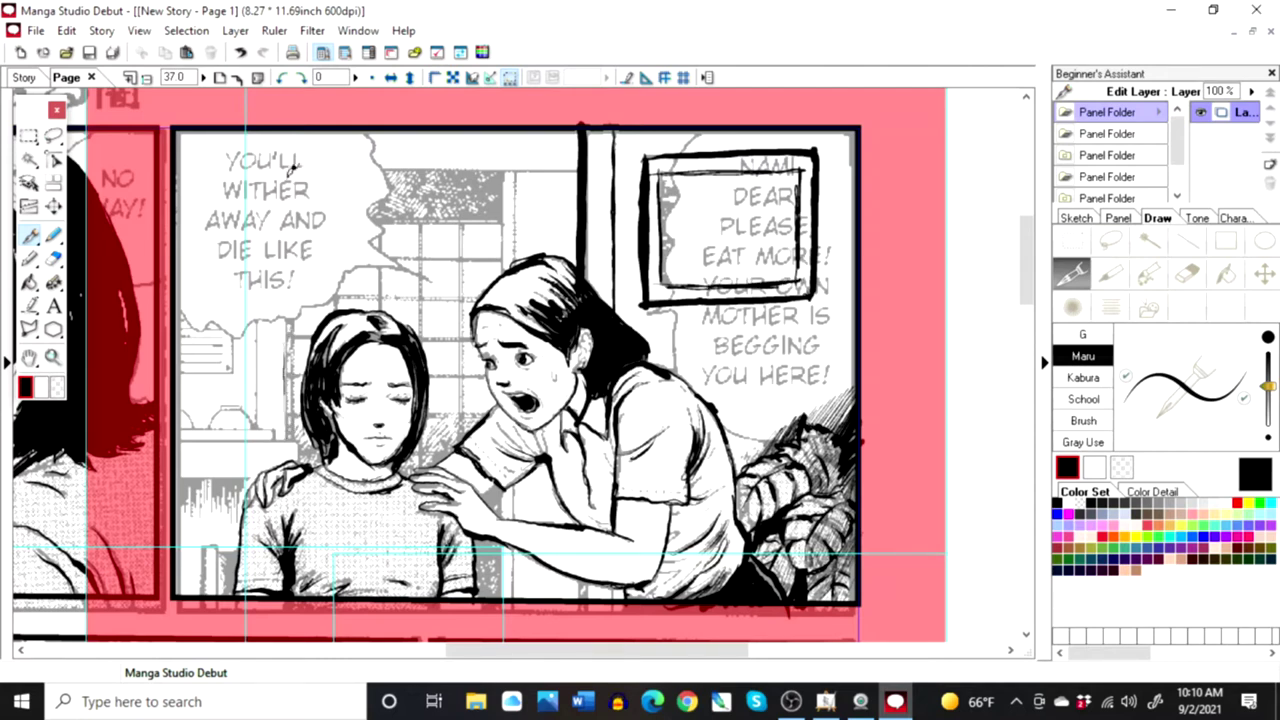
Step: Ink the window frame behind the two figures, with two upright sides and a horizontal top bar
mouse_move(298, 206)
left_mouse_down()
mouse_move(284, 366)
mouse_move(282, 351)
left_mouse_up()
left_click_drag(293, 222, 288, 330)
left_click_drag(293, 230, 293, 430)
mouse_move(296, 358)
left_mouse_down()
mouse_move(301, 170)
mouse_move(300, 356)
left_mouse_up()
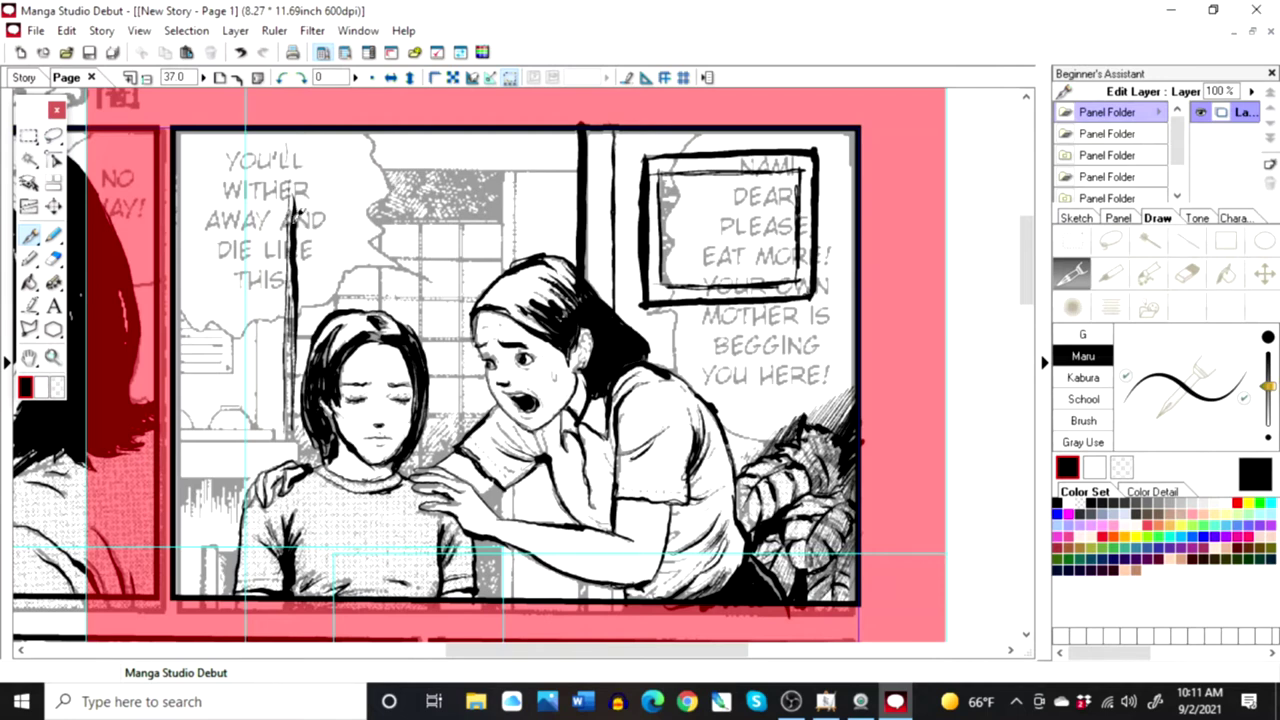
left_click_drag(292, 226, 453, 222)
mouse_move(364, 222)
left_mouse_down()
mouse_move(488, 218)
mouse_move(338, 222)
mouse_move(502, 221)
left_mouse_up()
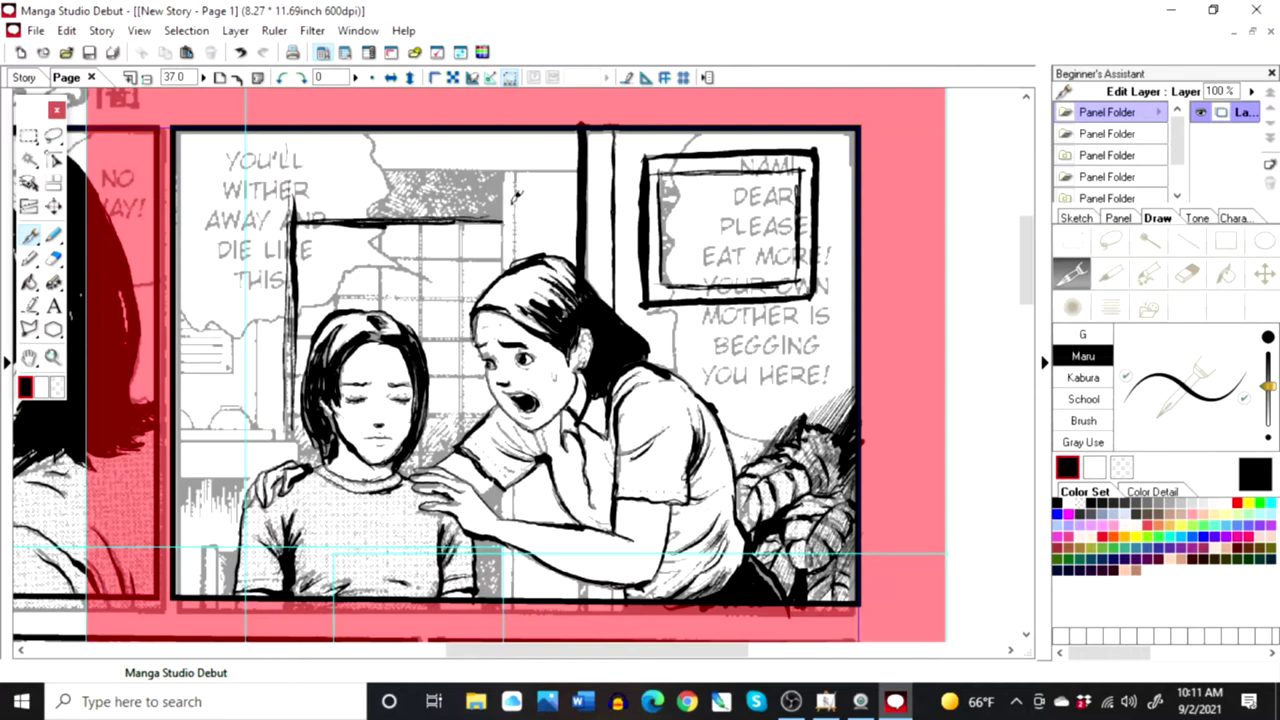
left_click_drag(503, 168, 501, 276)
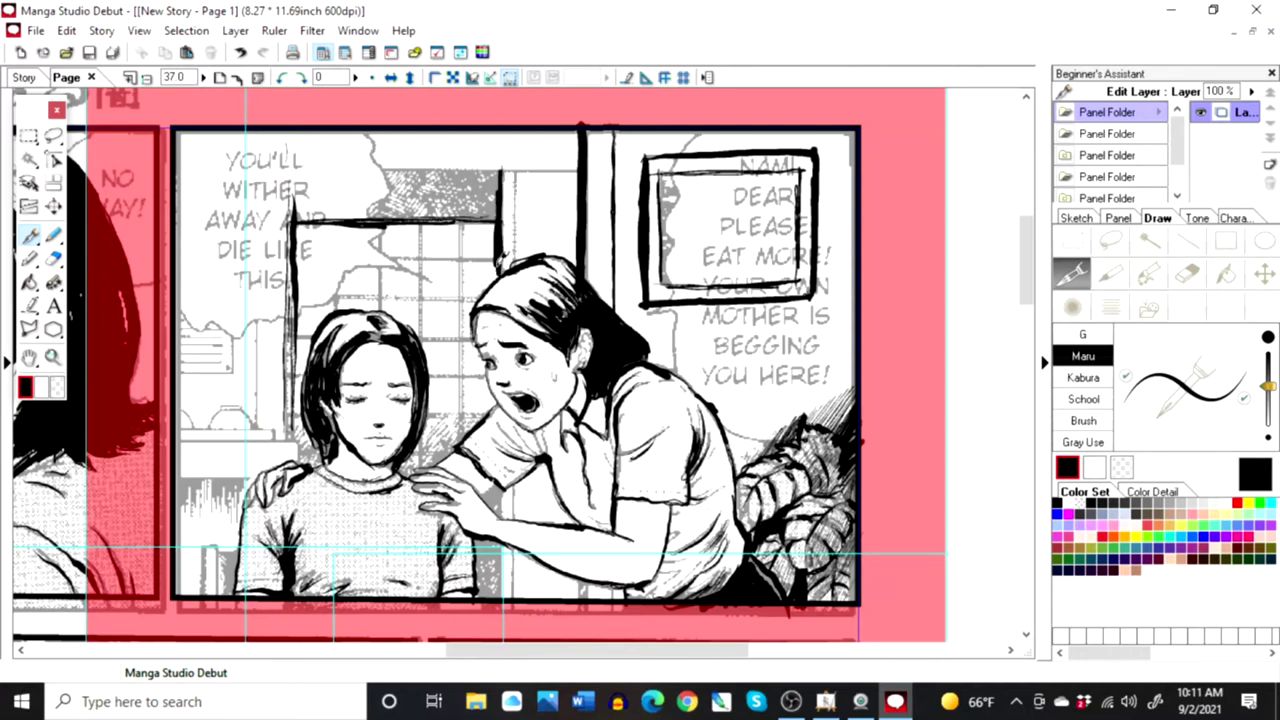
Step: Ink the horizontal wall beam above the window and crosshatch the dark strip beneath it
mouse_move(340, 165)
left_mouse_down()
mouse_move(584, 166)
mouse_move(255, 165)
left_mouse_up()
left_click_drag(380, 158, 313, 157)
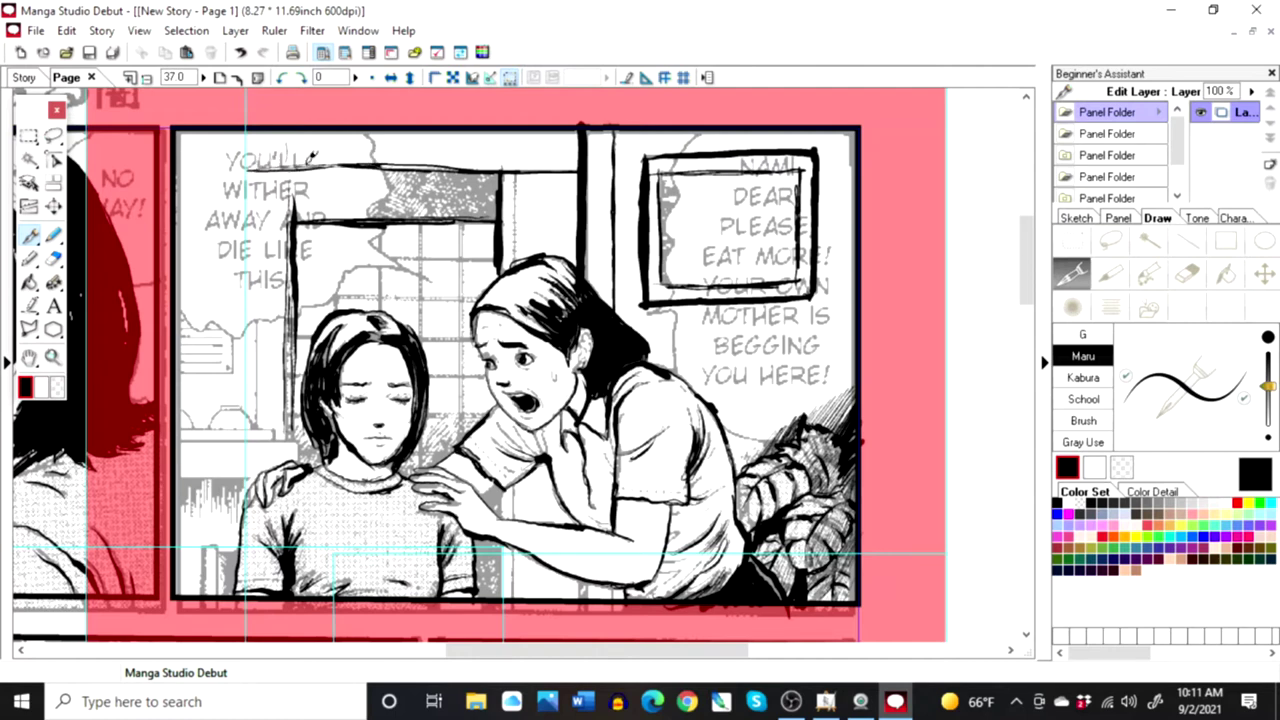
left_click_drag(180, 173, 338, 158)
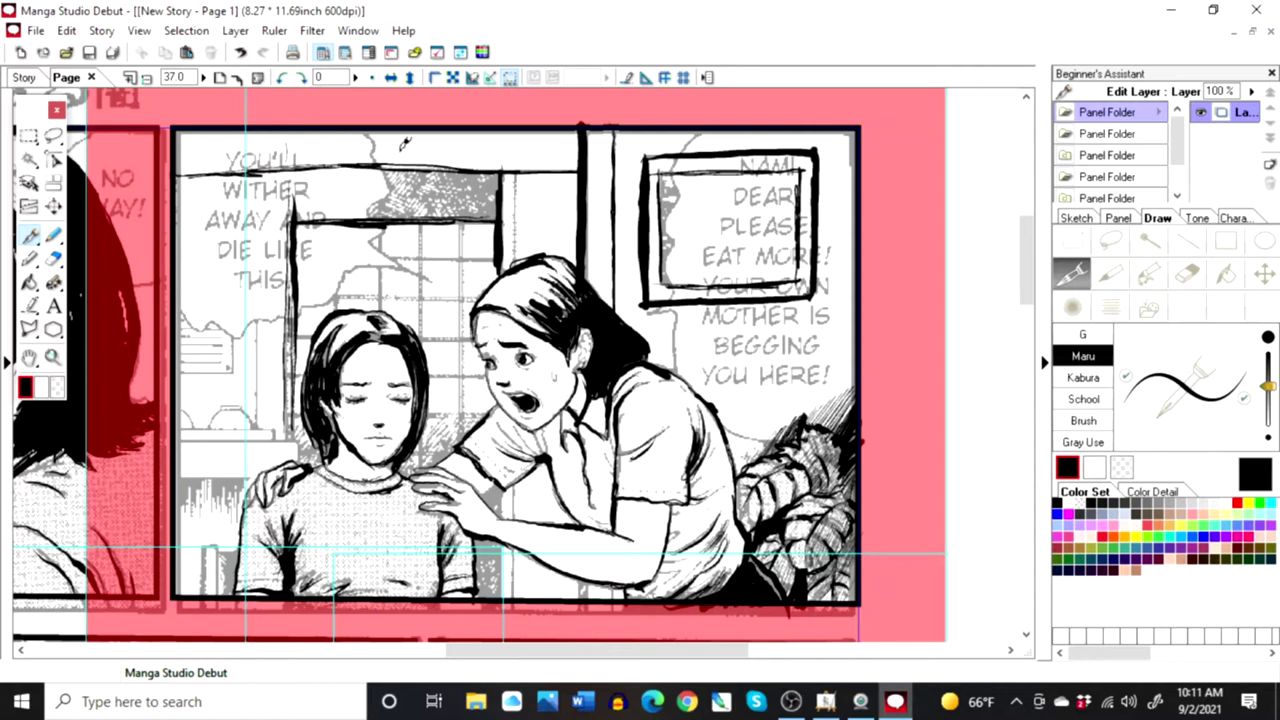
mouse_move(413, 178)
left_mouse_down()
mouse_move(402, 214)
mouse_move(500, 188)
mouse_move(479, 220)
left_mouse_up()
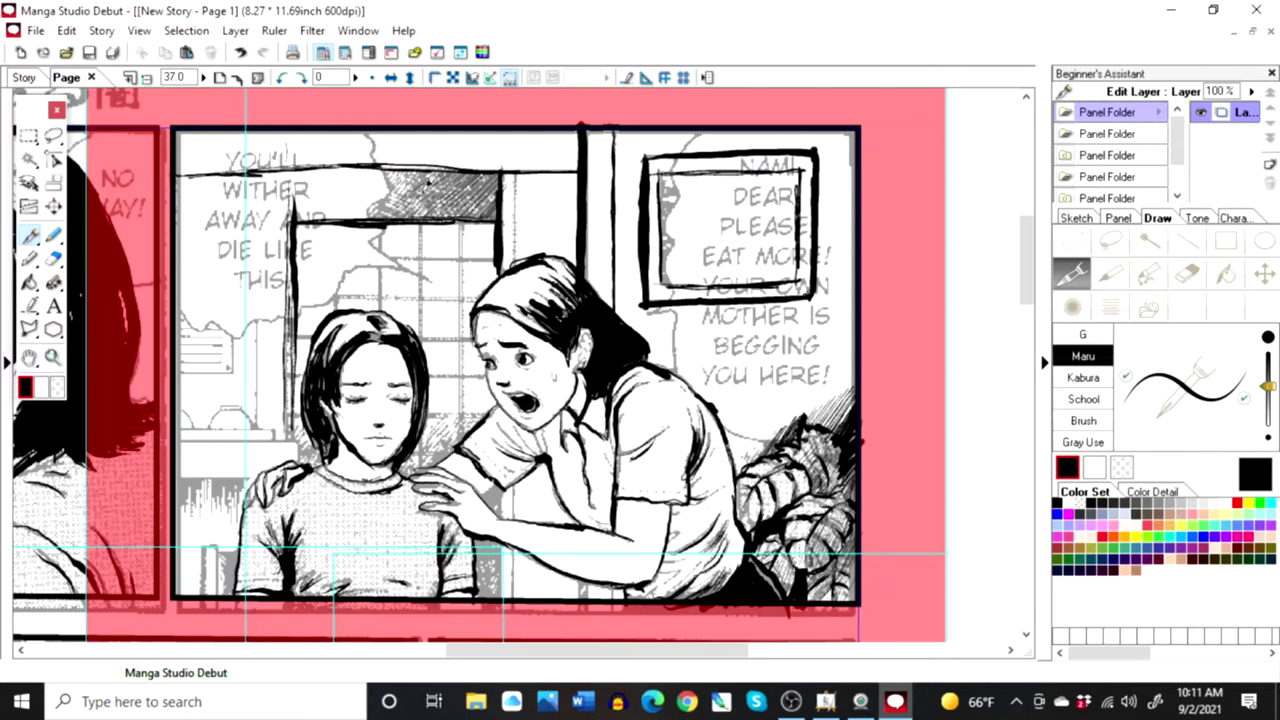
mouse_move(423, 169)
left_mouse_down()
mouse_move(470, 216)
mouse_move(470, 192)
mouse_move(470, 205)
mouse_move(482, 180)
mouse_move(488, 200)
mouse_move(496, 180)
mouse_move(490, 160)
mouse_move(502, 168)
left_mouse_up()
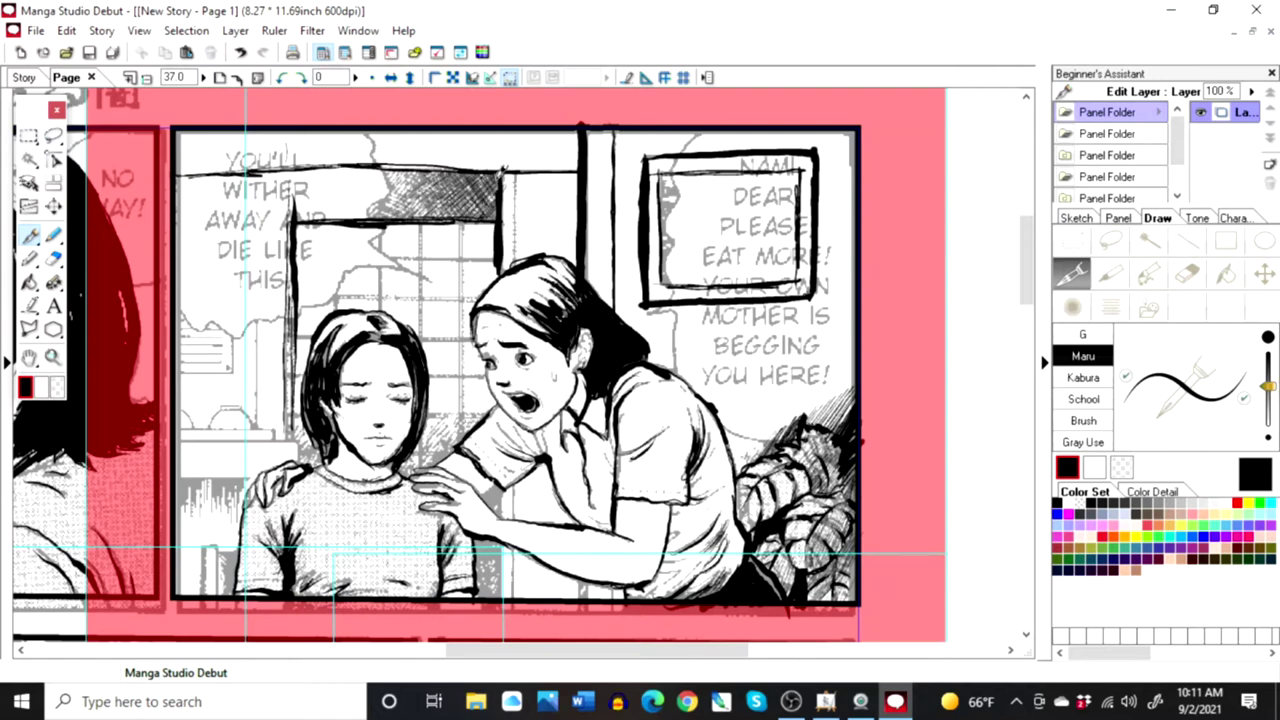
Step: Ink the bowl and the shelf edges beside the seated girl
left_click_drag(207, 430, 241, 406)
left_click_drag(170, 430, 290, 432)
mouse_move(176, 440)
left_mouse_down()
mouse_move(296, 444)
mouse_move(293, 461)
left_mouse_up()
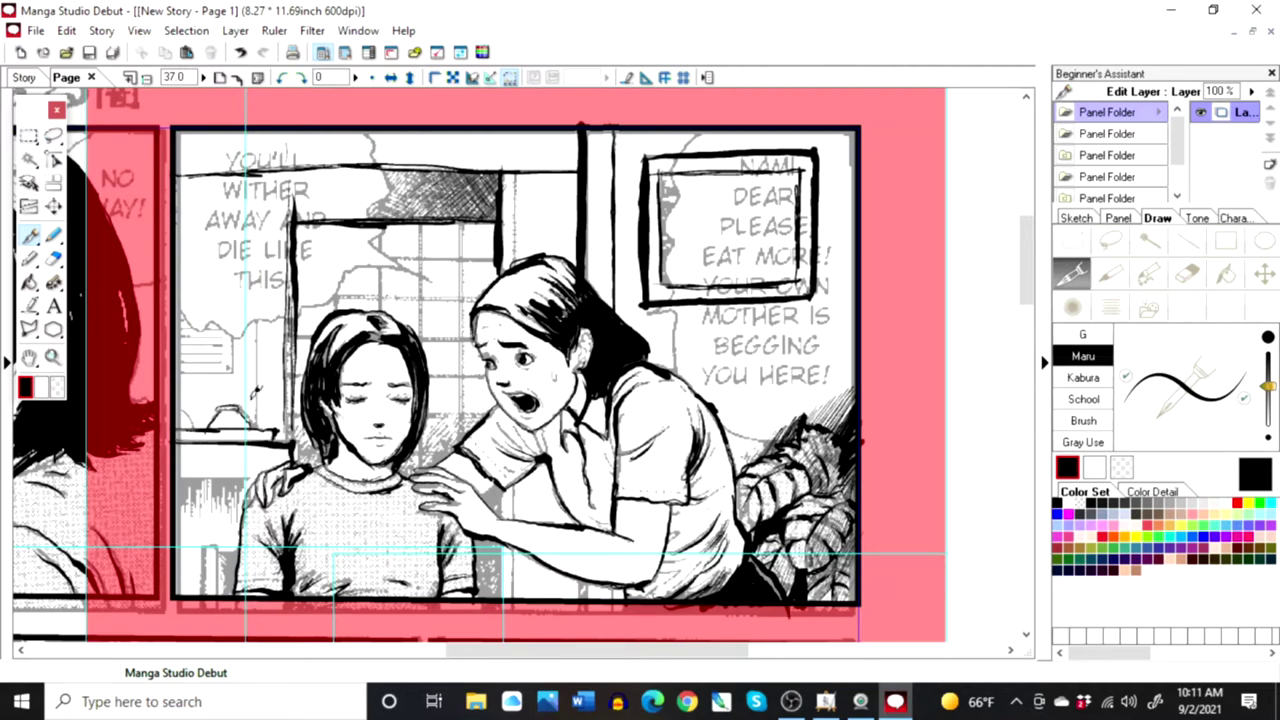
Step: Ink the vertical wall lines and note edge above the shelf, and the horizontal edge below the shelf
mouse_move(261, 310)
left_mouse_down()
mouse_move(258, 416)
mouse_move(260, 298)
left_mouse_up()
mouse_move(256, 176)
left_mouse_down()
mouse_move(257, 349)
mouse_move(256, 177)
left_mouse_up()
mouse_move(232, 315)
left_mouse_down()
mouse_move(231, 367)
mouse_move(236, 340)
left_mouse_up()
mouse_move(234, 288)
left_mouse_down()
mouse_move(232, 328)
mouse_move(234, 256)
mouse_move(235, 272)
left_mouse_up()
left_click_drag(176, 481, 250, 479)
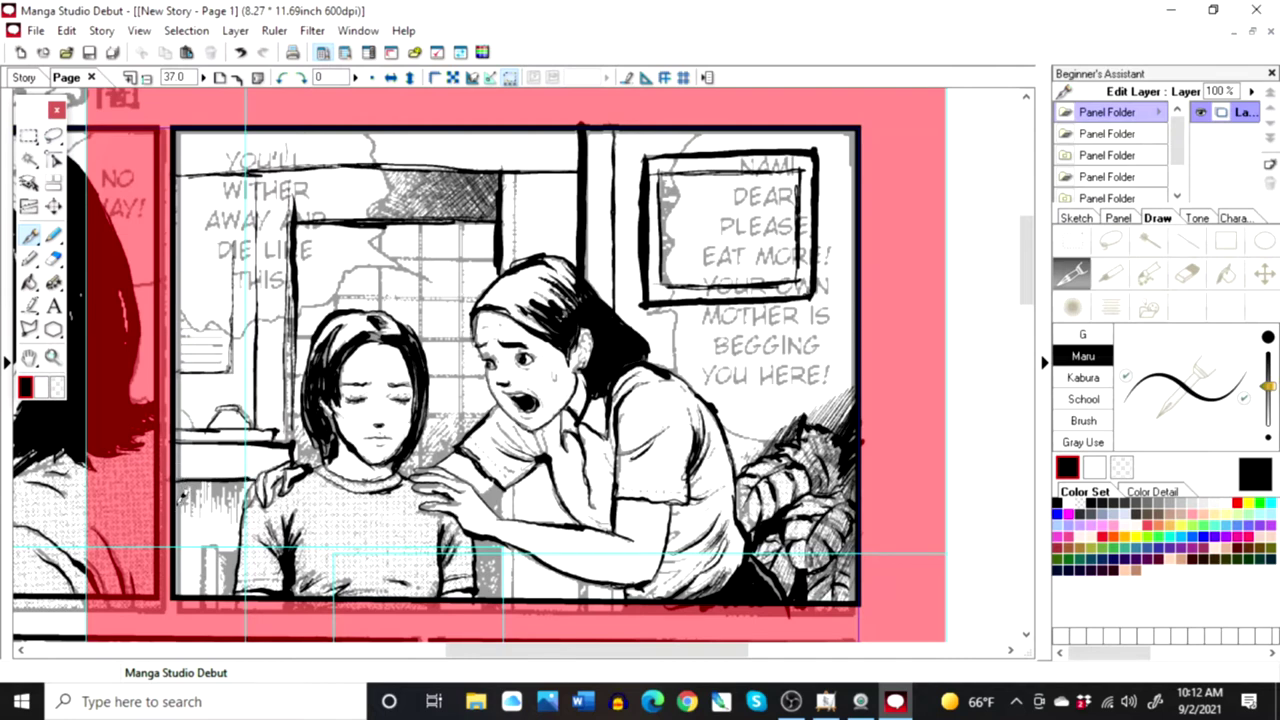
Step: Ink the dark hatching beneath the shelf and the remaining small edges on the shelf and below the woman's arm
mouse_move(181, 481)
left_mouse_down()
mouse_move(179, 544)
mouse_move(180, 526)
left_mouse_up()
mouse_move(199, 480)
left_mouse_down()
mouse_move(194, 503)
mouse_move(196, 478)
mouse_move(216, 476)
mouse_move(200, 474)
mouse_move(203, 514)
mouse_move(212, 480)
mouse_move(254, 478)
mouse_move(235, 517)
left_mouse_up()
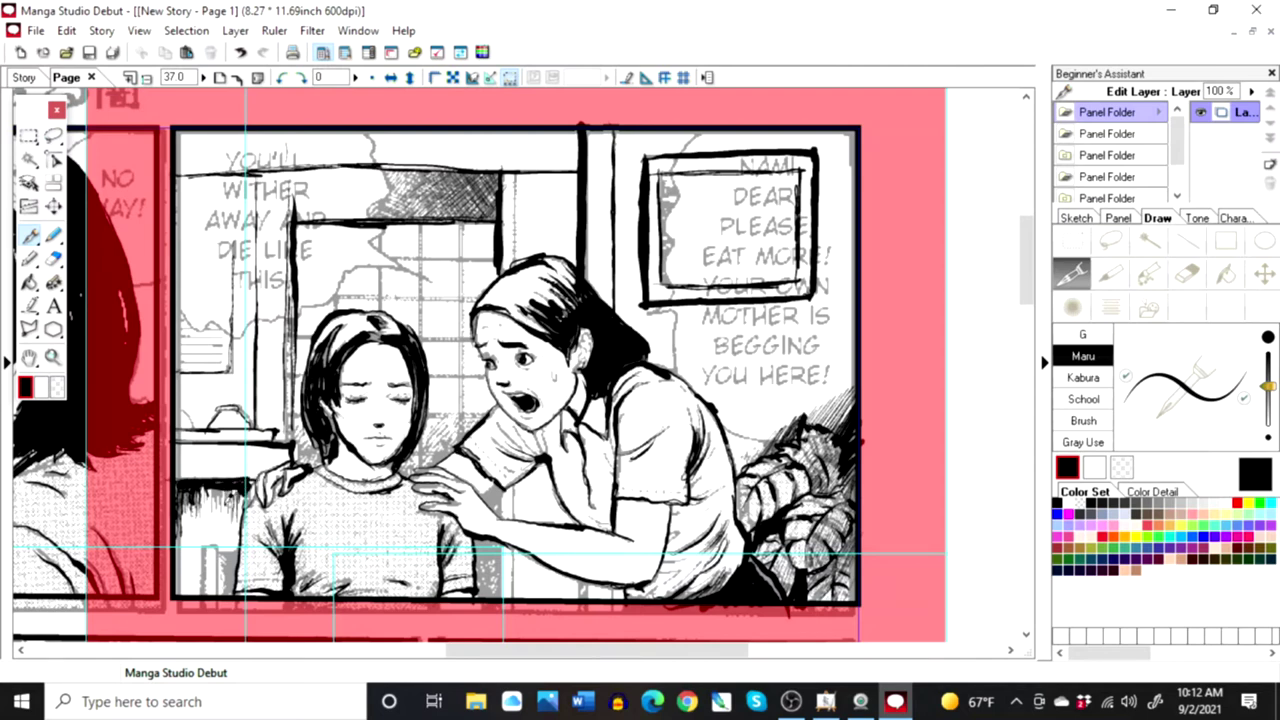
mouse_move(208, 484)
left_mouse_down()
mouse_move(207, 511)
mouse_move(215, 498)
mouse_move(222, 516)
left_mouse_up()
left_click_drag(179, 406, 194, 421)
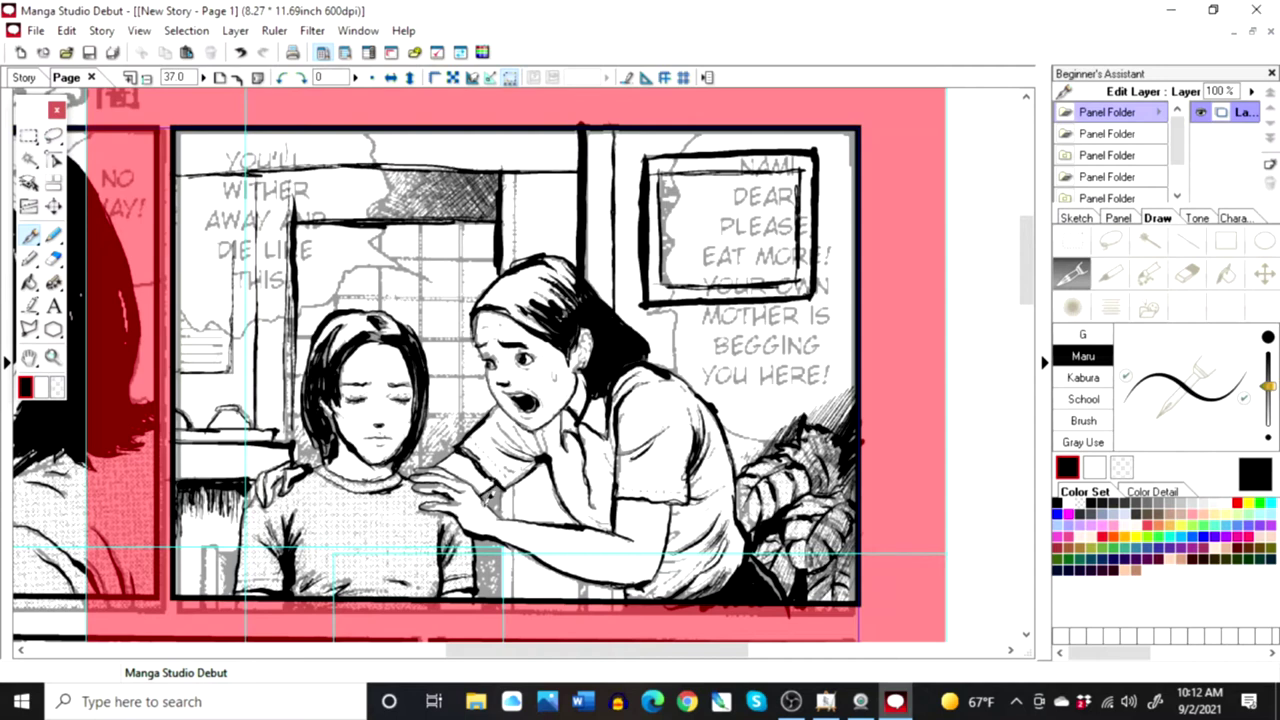
left_click_drag(486, 488, 502, 510)
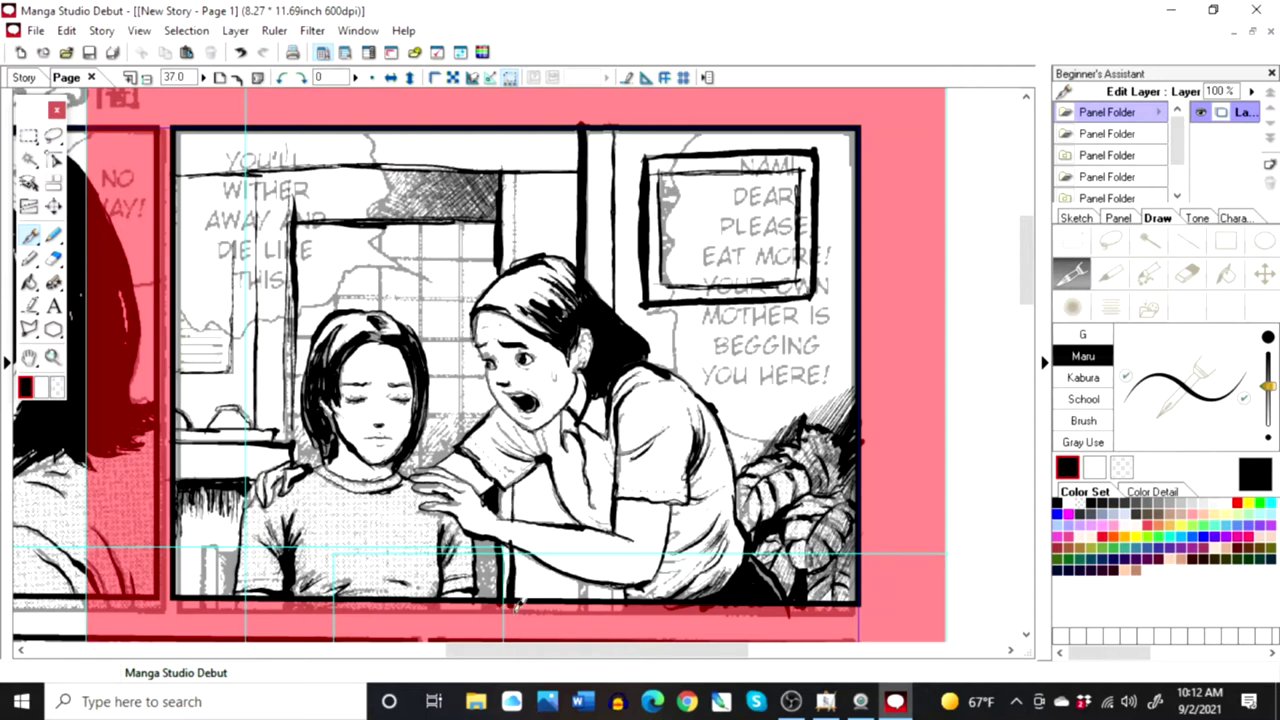
Step: Ink the vertical glazing bars and the upper horizontal bar of the window behind the two figures
left_click_drag(459, 221, 457, 384)
mouse_move(458, 382)
left_mouse_down()
mouse_move(463, 222)
mouse_move(458, 405)
left_mouse_up()
left_click(241, 53)
left_click_drag(459, 403, 461, 222)
left_click_drag(297, 254, 482, 257)
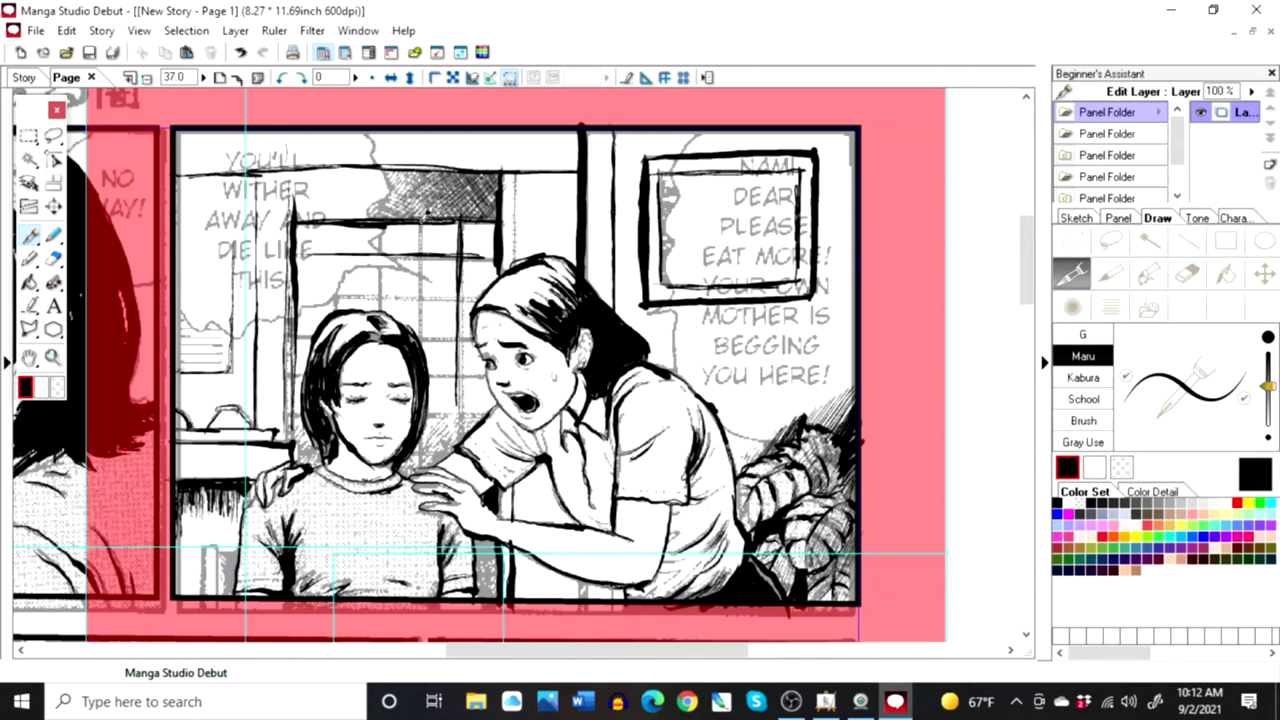
left_click_drag(377, 227, 376, 300)
left_click_drag(376, 227, 377, 298)
left_click_drag(340, 230, 336, 302)
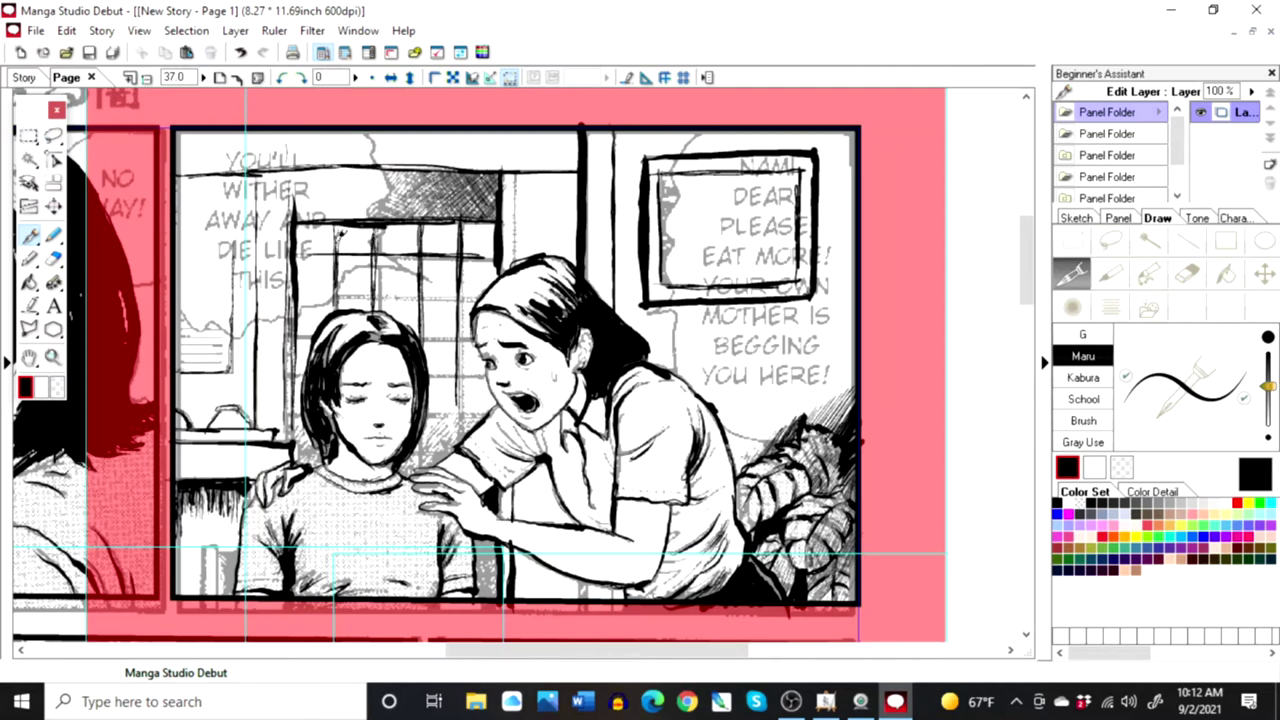
Step: Ink the remaining horizontal glazing bars of the window, around the girl's head and beside the woman's face
left_click_drag(294, 298, 480, 298)
mouse_move(315, 293)
left_mouse_down()
mouse_move(466, 294)
mouse_move(474, 279)
left_mouse_up()
left_click_drag(424, 340, 472, 341)
left_click_drag(301, 335, 328, 318)
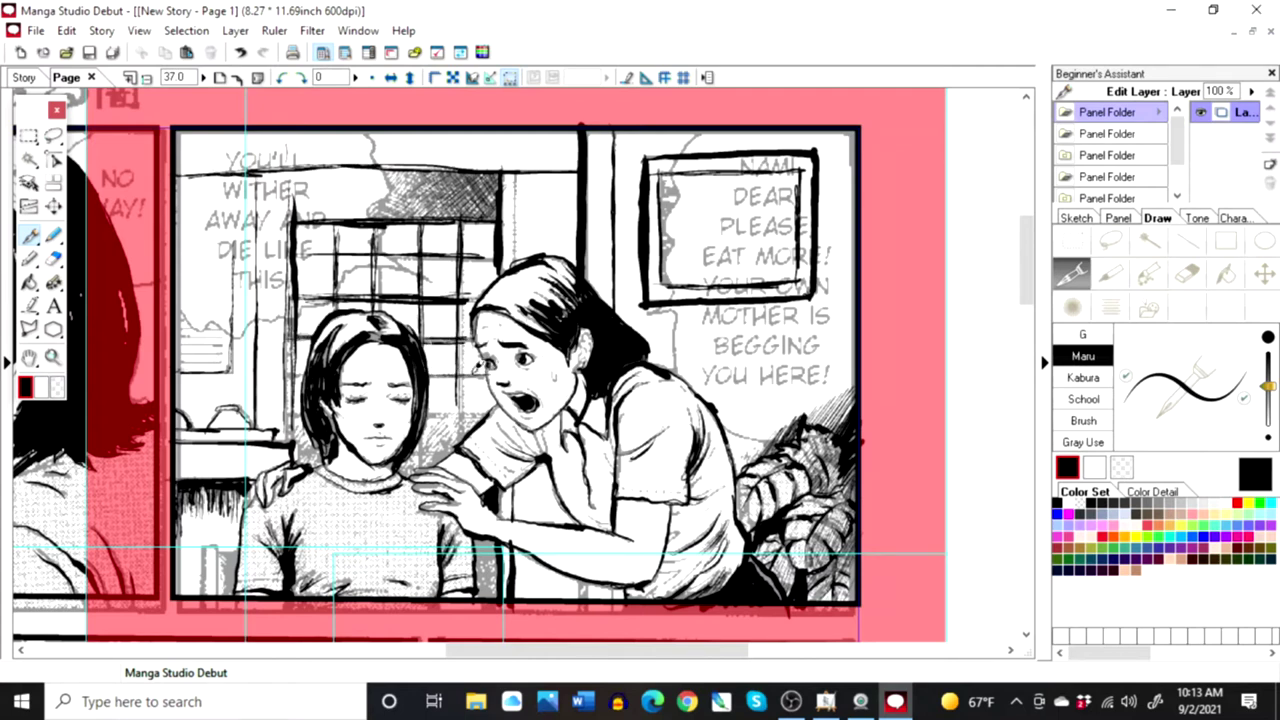
left_click(241, 53)
left_click(241, 53)
left_click_drag(477, 392, 480, 401)
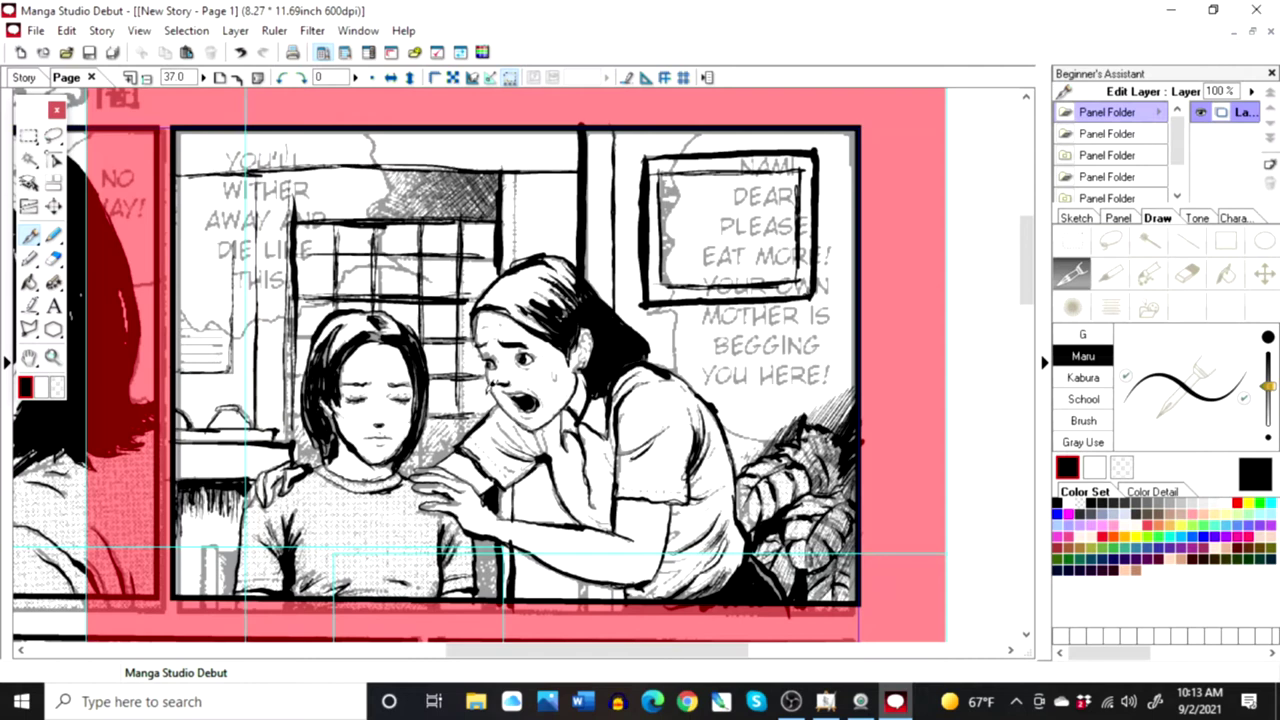
Step: Hide the faded scan layer to check the bare ink lines of both upper panels, and return to the two-figure panel's layer
scroll(1105, 196, "down", 1)
left_click(1102, 194)
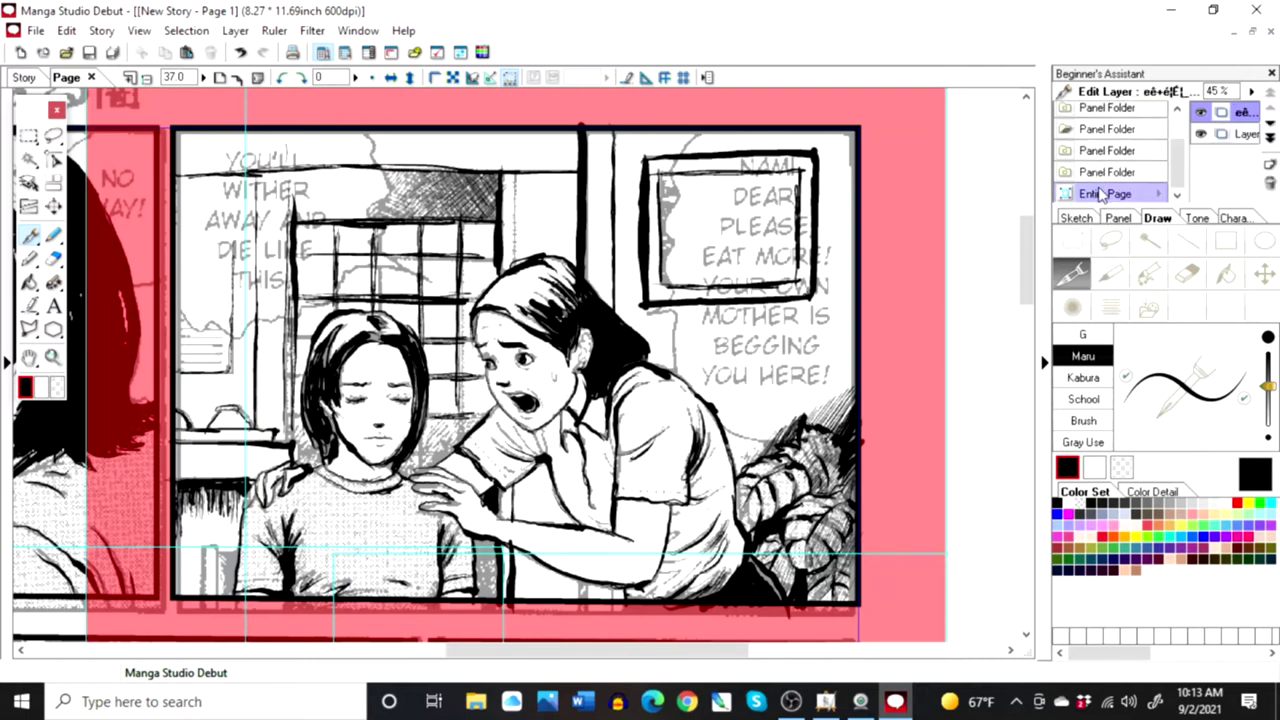
left_click(1201, 112)
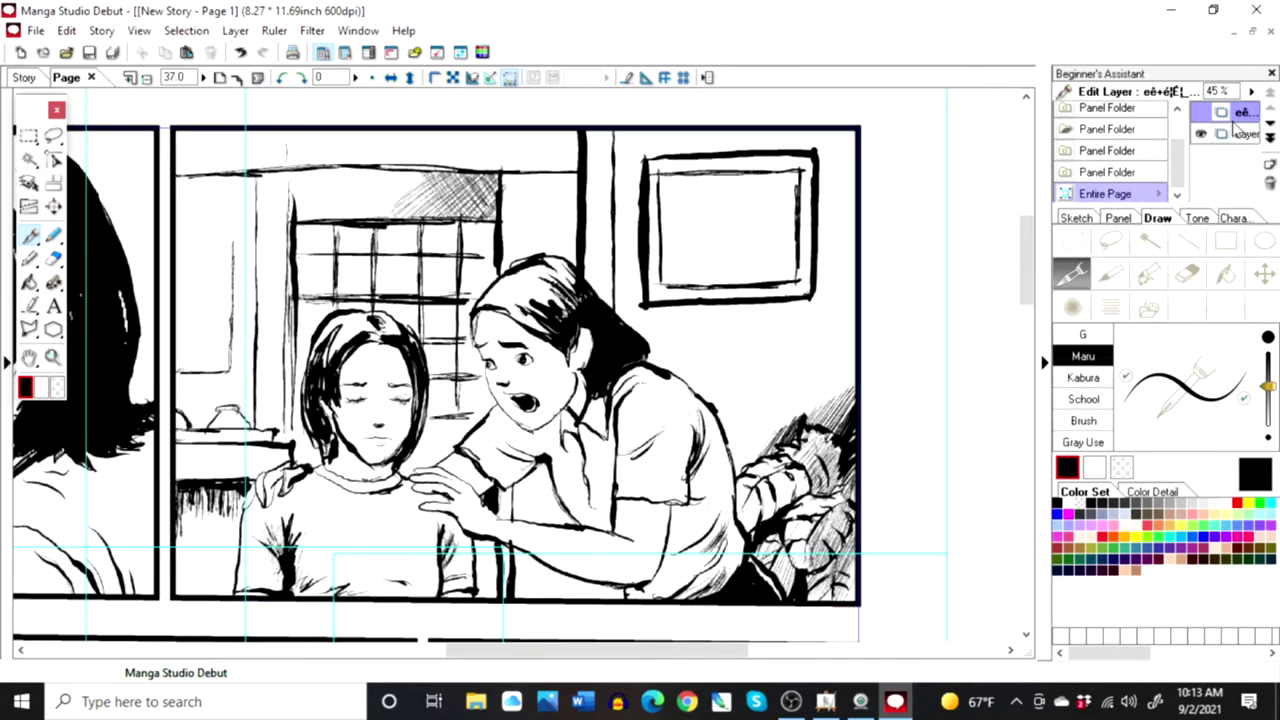
left_click_drag(609, 651, 498, 697)
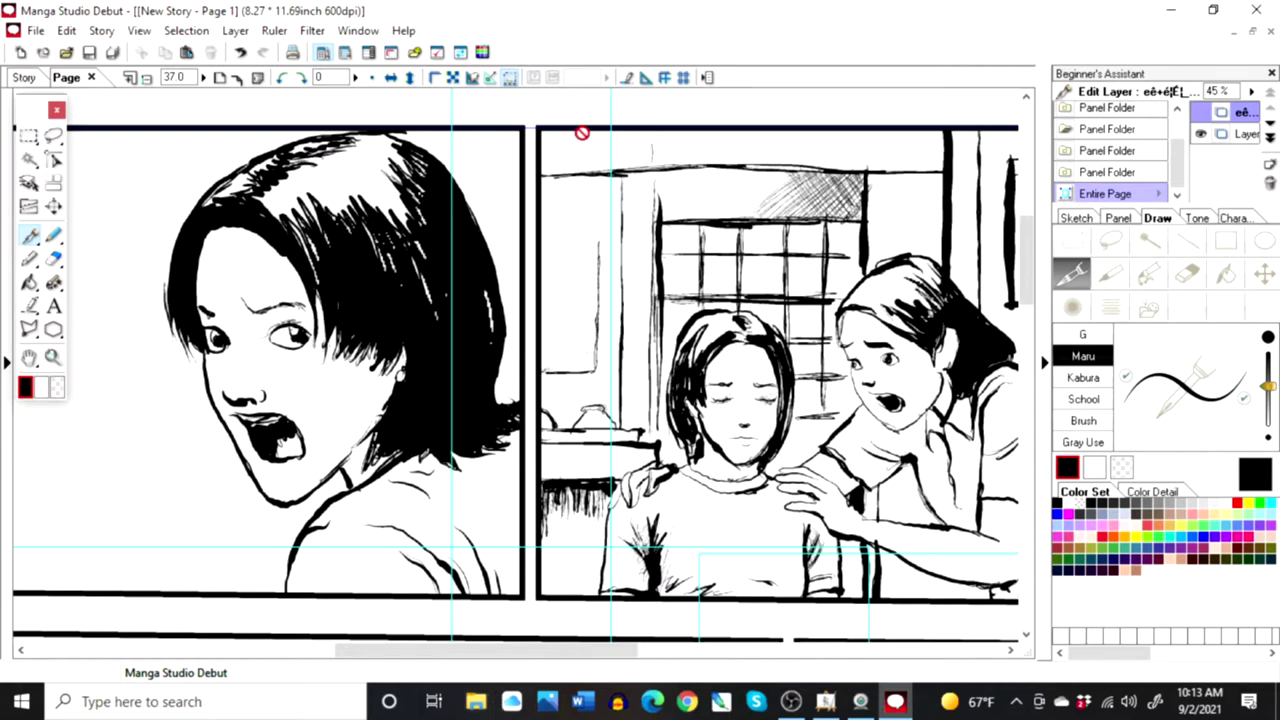
left_click(1108, 122)
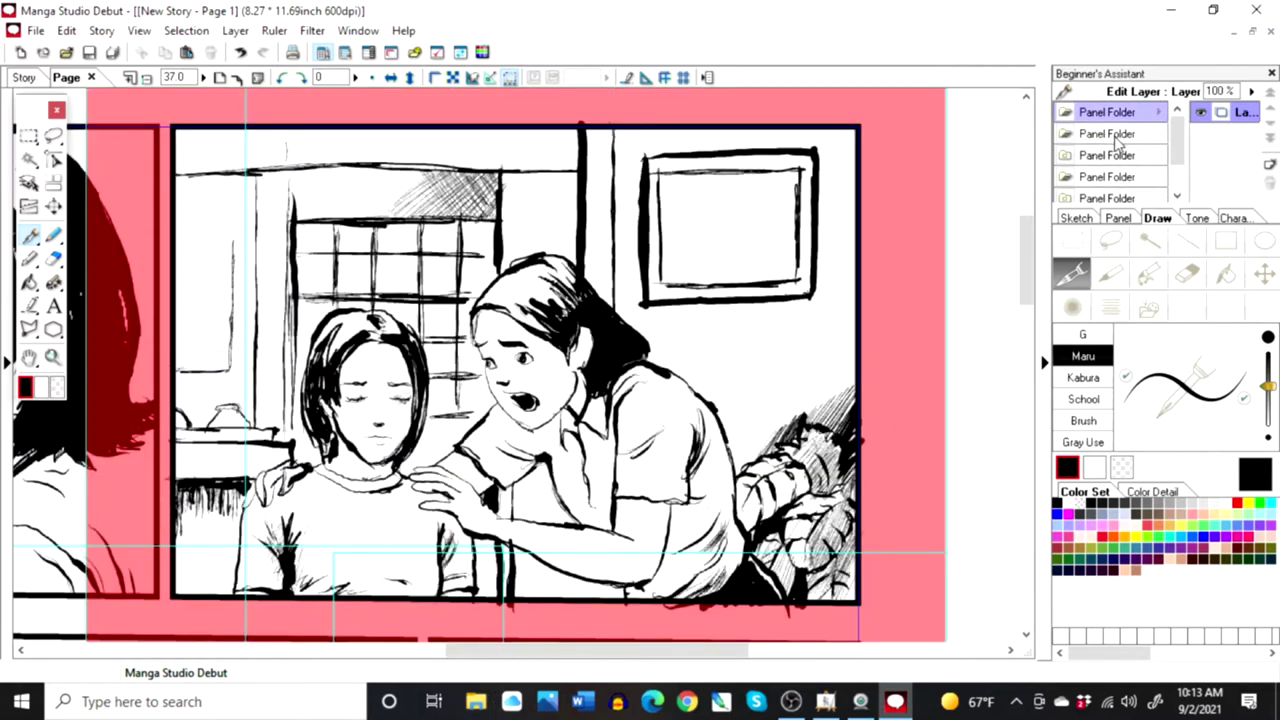
left_click(1110, 133)
left_click(1128, 116)
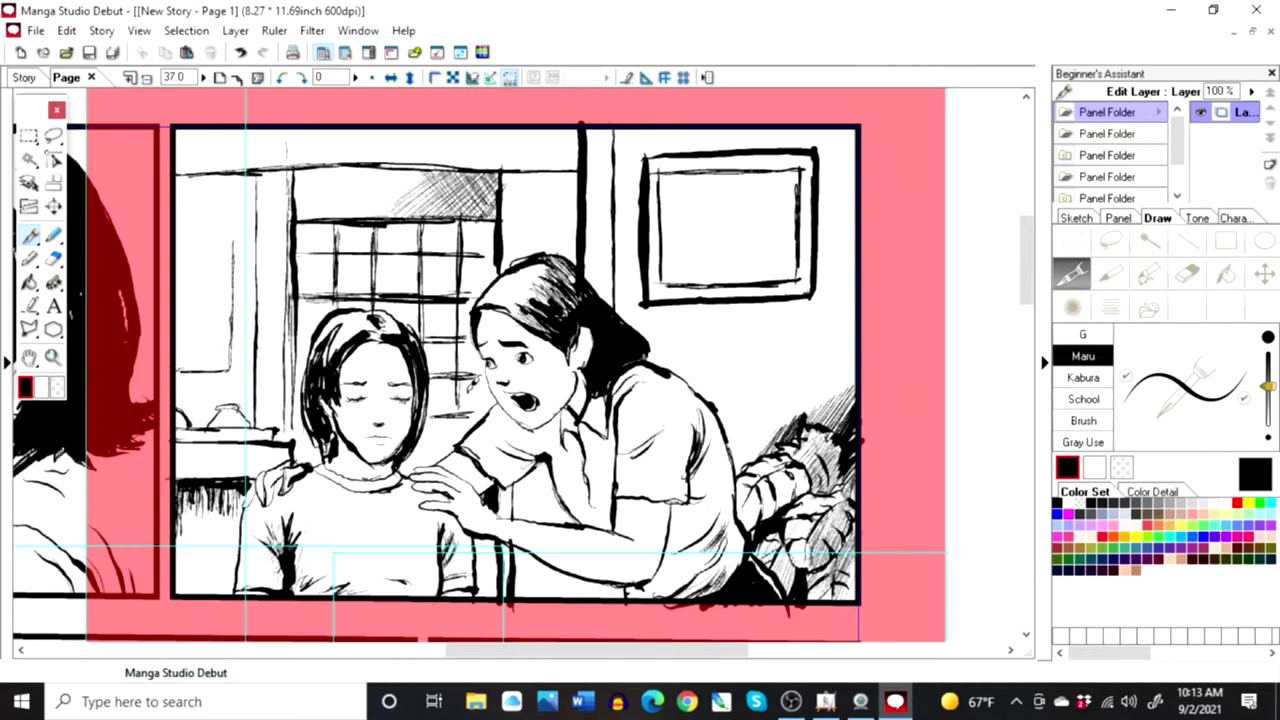
Step: Hatch the shadow between the girl and the leaning woman and darken the gap beneath the woman's arm
mouse_move(443, 415)
left_mouse_down()
mouse_move(408, 470)
mouse_move(422, 472)
left_mouse_up()
mouse_move(479, 417)
left_mouse_down()
mouse_move(425, 472)
mouse_move(500, 394)
left_mouse_up()
left_click_drag(480, 525, 500, 595)
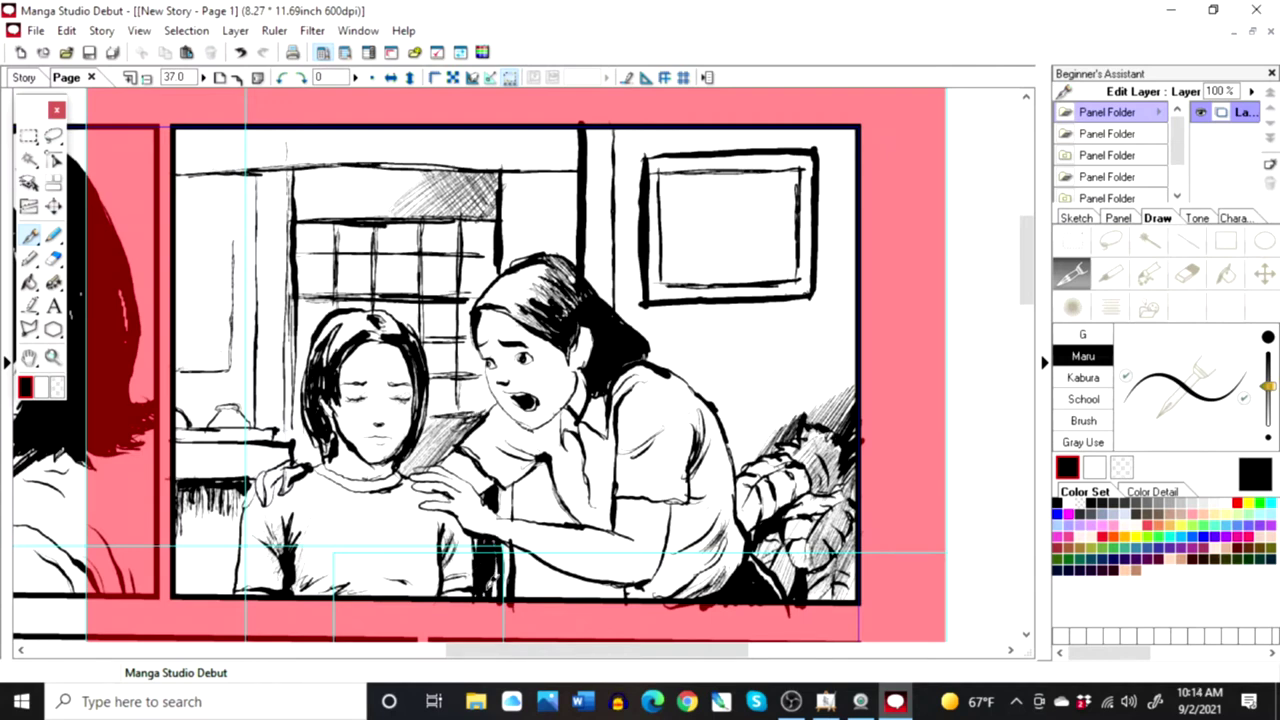
Step: Show the faded scan again and select the panel folder of the bottom panel with the houses
left_click(1124, 155)
left_click(1120, 133)
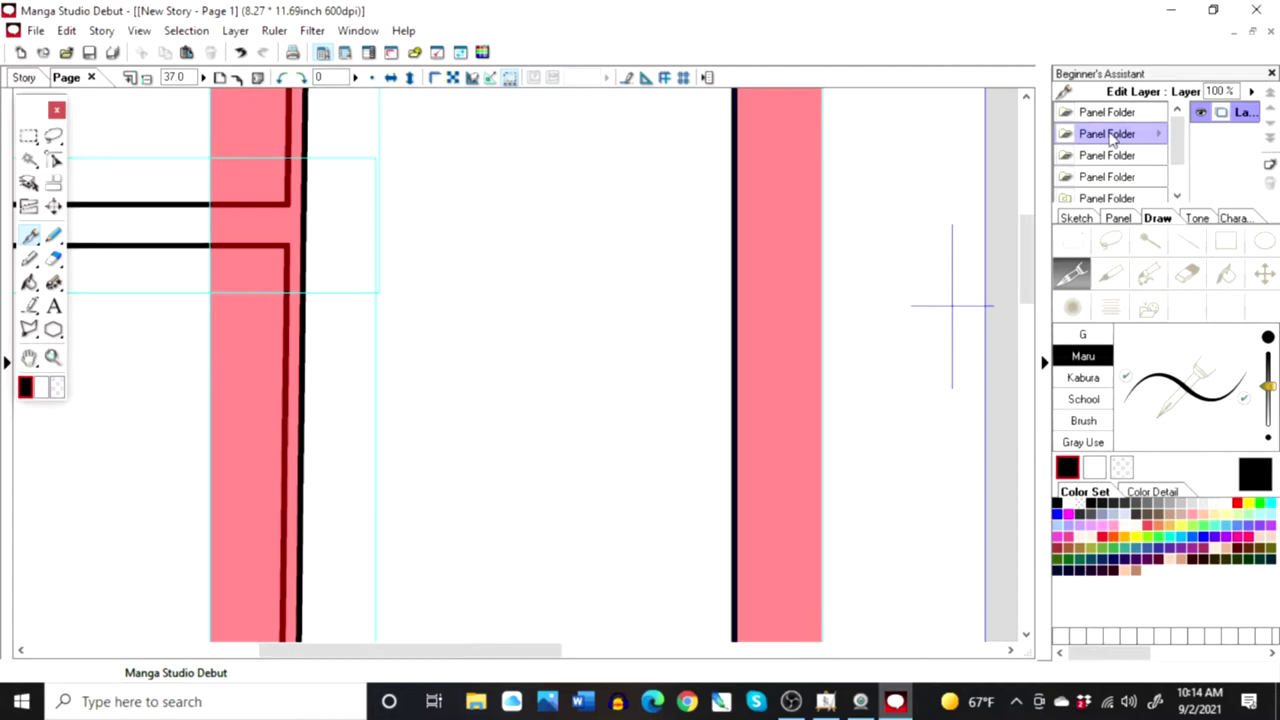
scroll(1187, 178, "down", 1)
left_click(1120, 194)
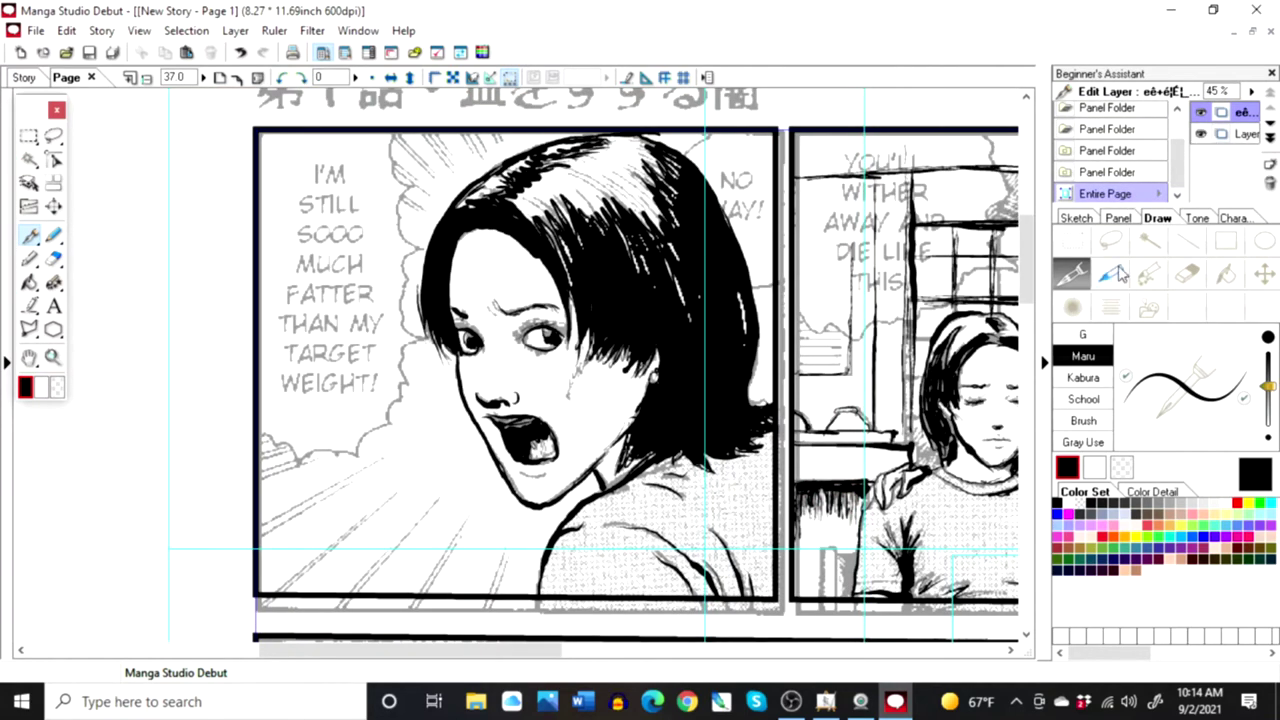
left_click(1104, 150)
left_click(1107, 134)
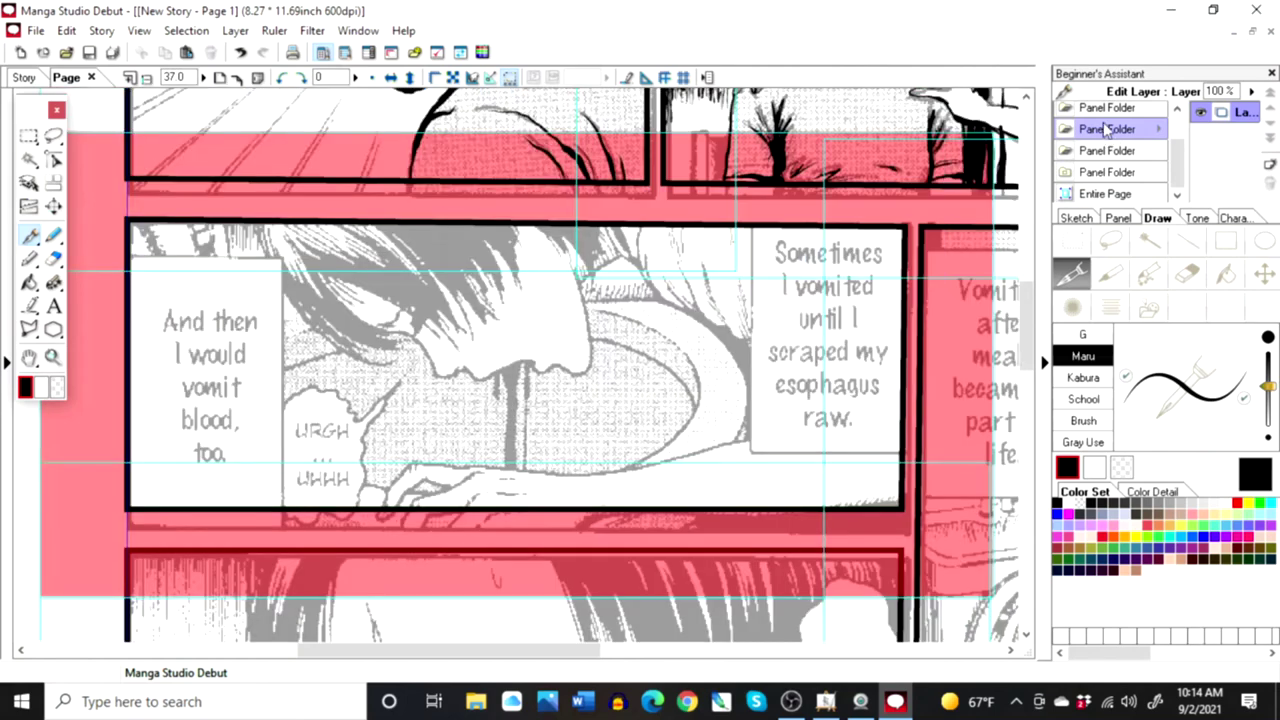
left_click(1104, 150)
left_click(1102, 172)
left_click(1112, 194)
left_click(1104, 172)
left_click(1104, 150)
left_click(1104, 172)
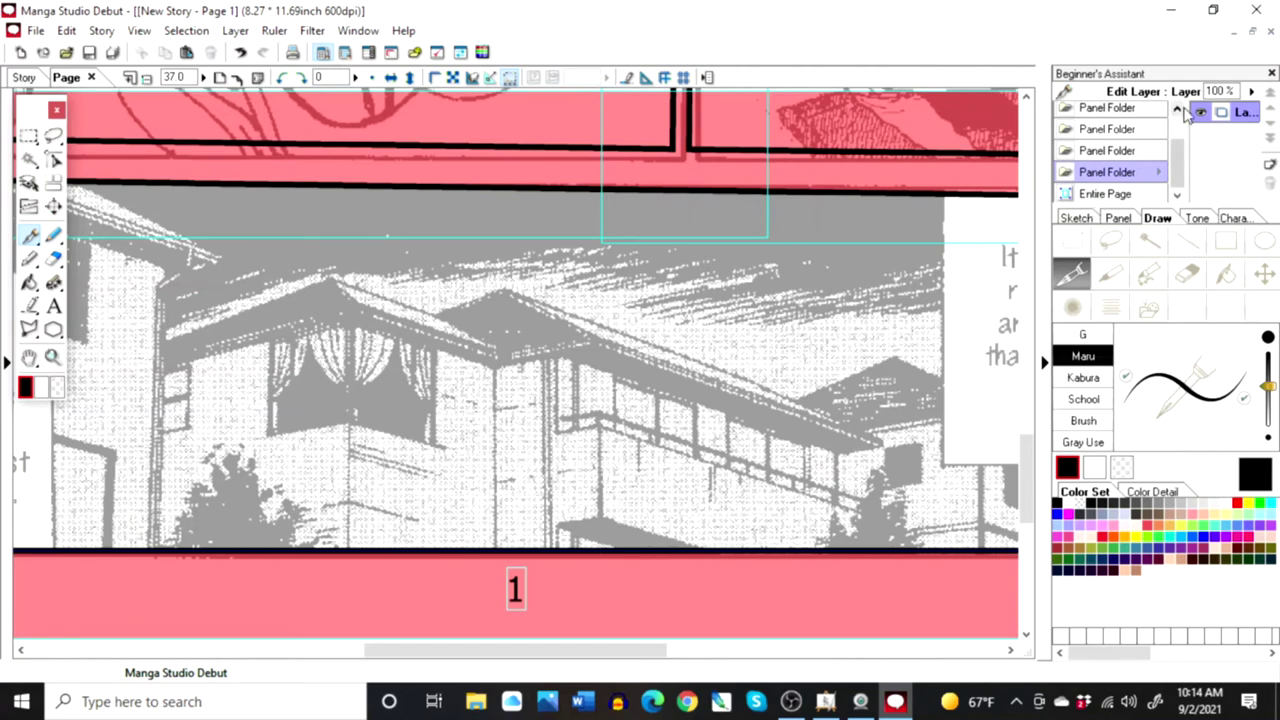
left_click(1140, 195)
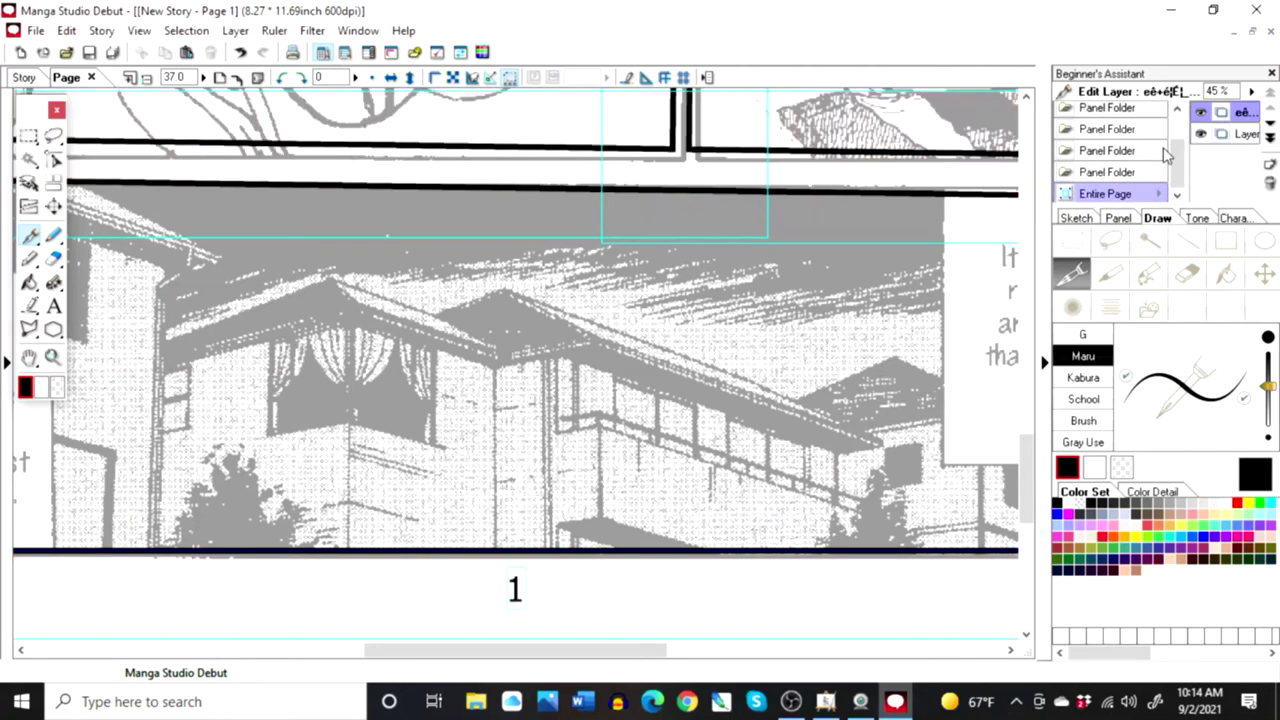
left_click(1121, 175)
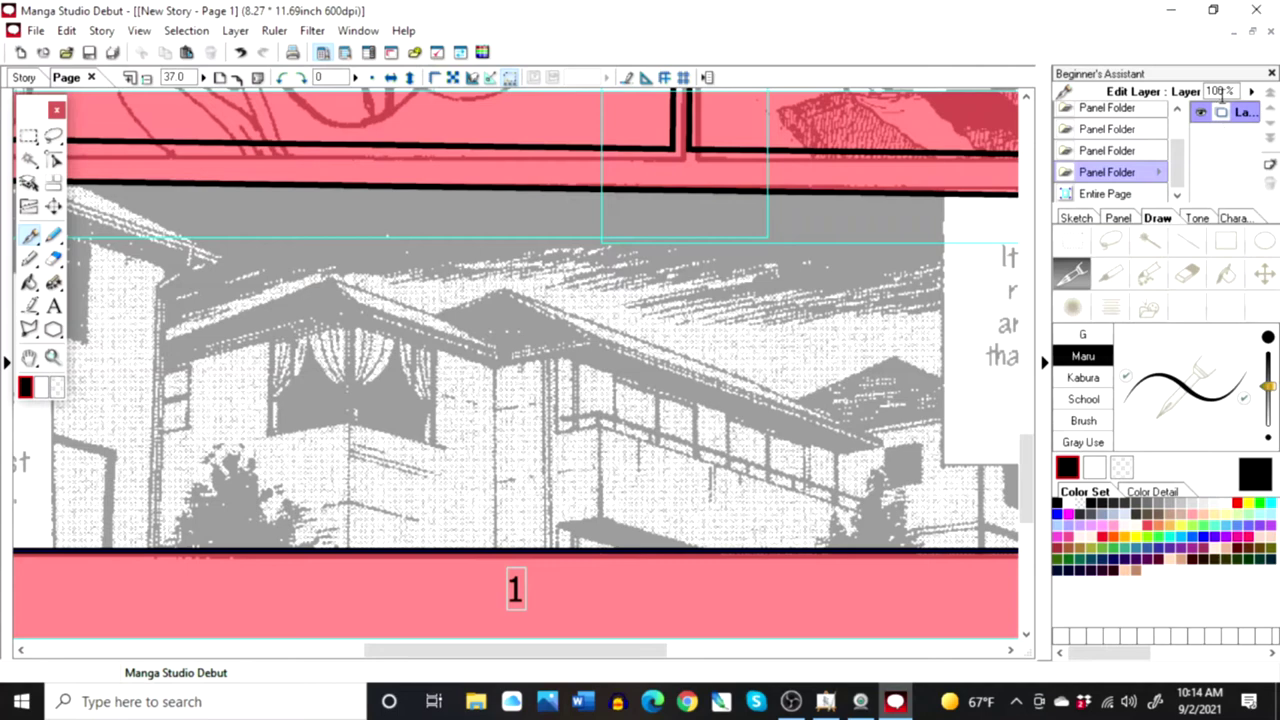
Step: Ink the middle house's two vertical wall edges and both slopes of its gabled roof
left_click_drag(492, 366, 491, 540)
left_click_drag(348, 338, 353, 552)
mouse_move(348, 306)
left_mouse_down()
mouse_move(486, 343)
mouse_move(495, 358)
mouse_move(345, 305)
mouse_move(352, 324)
mouse_move(495, 366)
mouse_move(507, 352)
left_mouse_up()
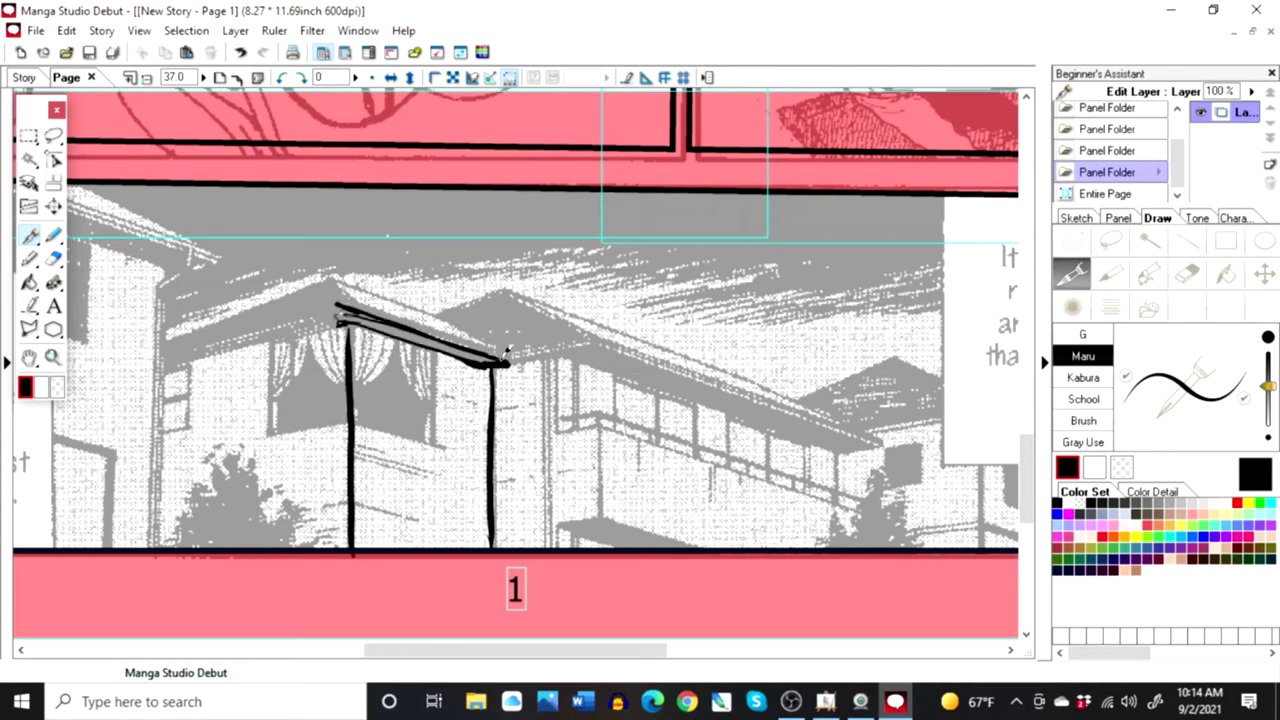
left_click_drag(339, 271, 521, 349)
left_click_drag(326, 284, 160, 338)
left_click_drag(346, 322, 159, 361)
Step: Ink the outline and dark foliage of the bush in front of the middle house
mouse_move(203, 526)
left_mouse_down()
mouse_move(236, 451)
mouse_move(295, 511)
mouse_move(292, 548)
left_mouse_up()
left_click_drag(194, 553, 242, 462)
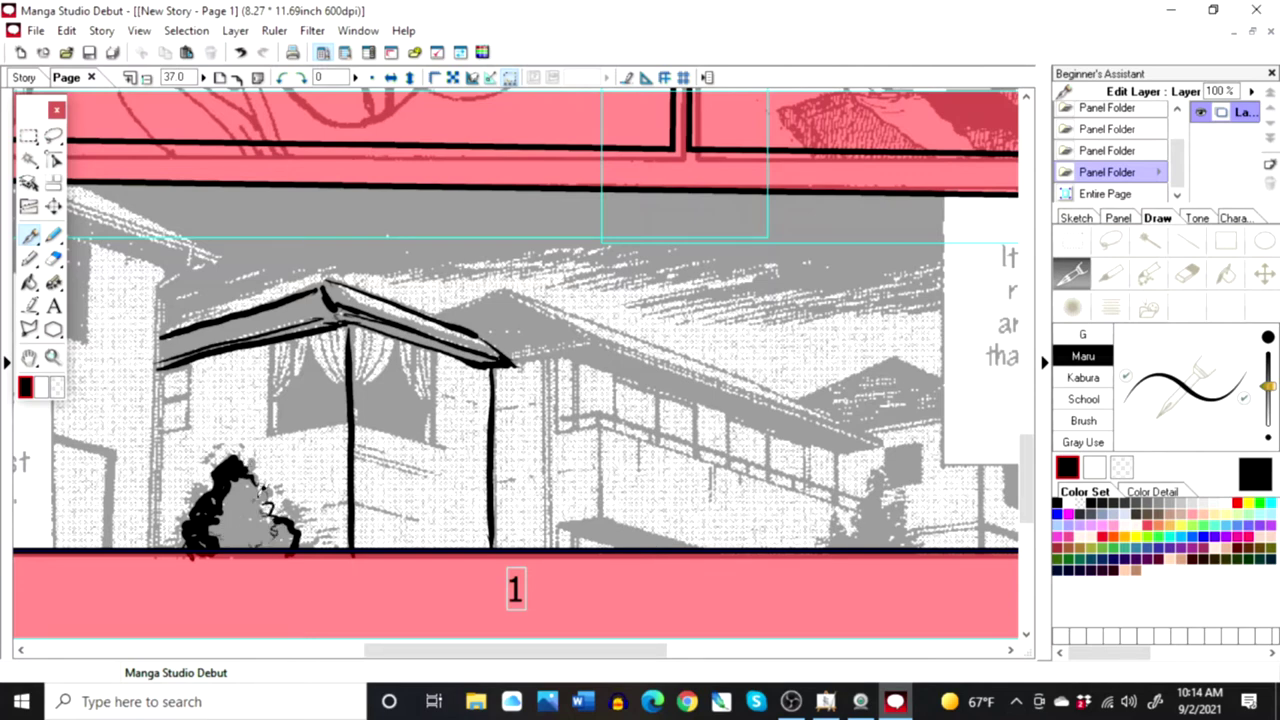
left_click_drag(284, 526, 295, 546)
Step: Ink the left house's vertical wall corner and its slanted overhanging roof
mouse_move(166, 262)
left_mouse_down()
mouse_move(155, 560)
mouse_move(164, 256)
left_mouse_up()
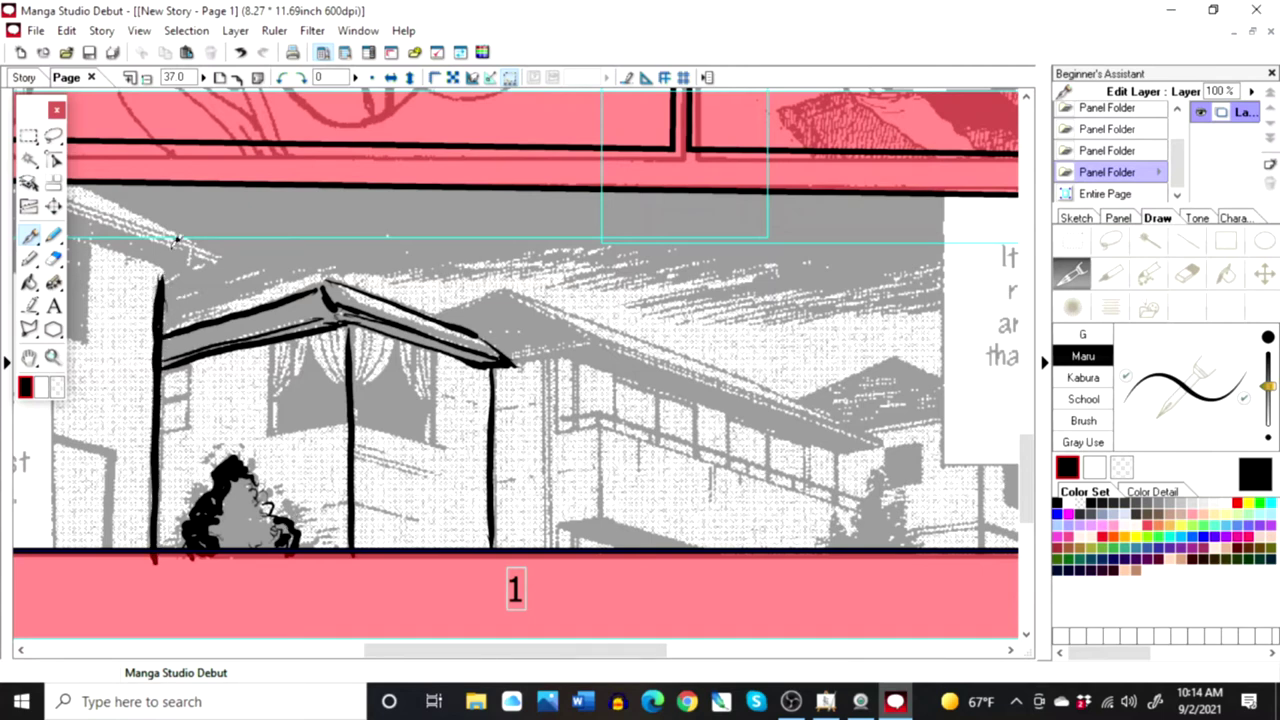
left_click_drag(477, 652, 438, 651)
mouse_move(82, 193)
left_mouse_down()
mouse_move(300, 272)
mouse_move(84, 182)
mouse_move(343, 256)
mouse_move(296, 278)
left_mouse_up()
mouse_move(250, 222)
left_mouse_down()
mouse_move(345, 258)
mouse_move(150, 190)
mouse_move(348, 262)
mouse_move(245, 198)
left_mouse_up()
mouse_move(160, 182)
left_mouse_down()
mouse_move(251, 206)
mouse_move(197, 168)
mouse_move(256, 195)
left_mouse_up()
right_click(352, 508)
left_click(330, 565)
Step: Ink the low wall with its slanted top and the recessed opening beneath the left house's roof
left_click_drag(242, 452, 239, 547)
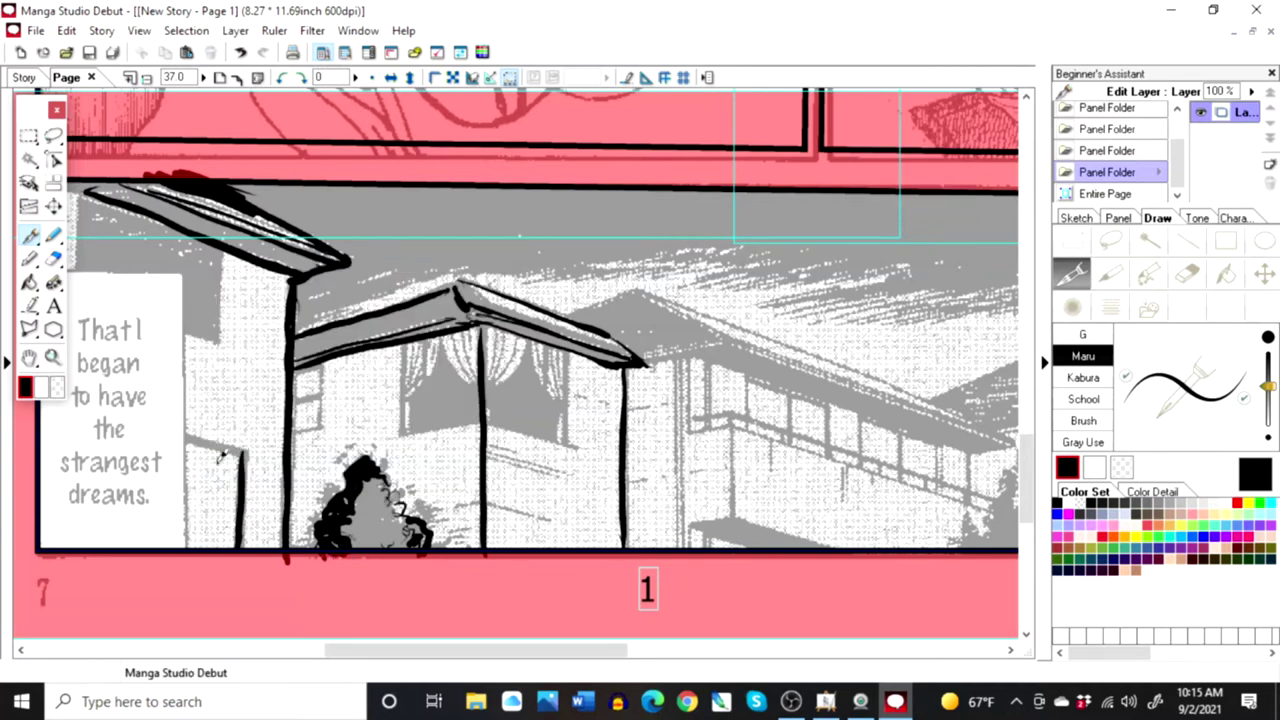
mouse_move(242, 449)
left_mouse_down()
mouse_move(46, 401)
mouse_move(244, 456)
left_mouse_up()
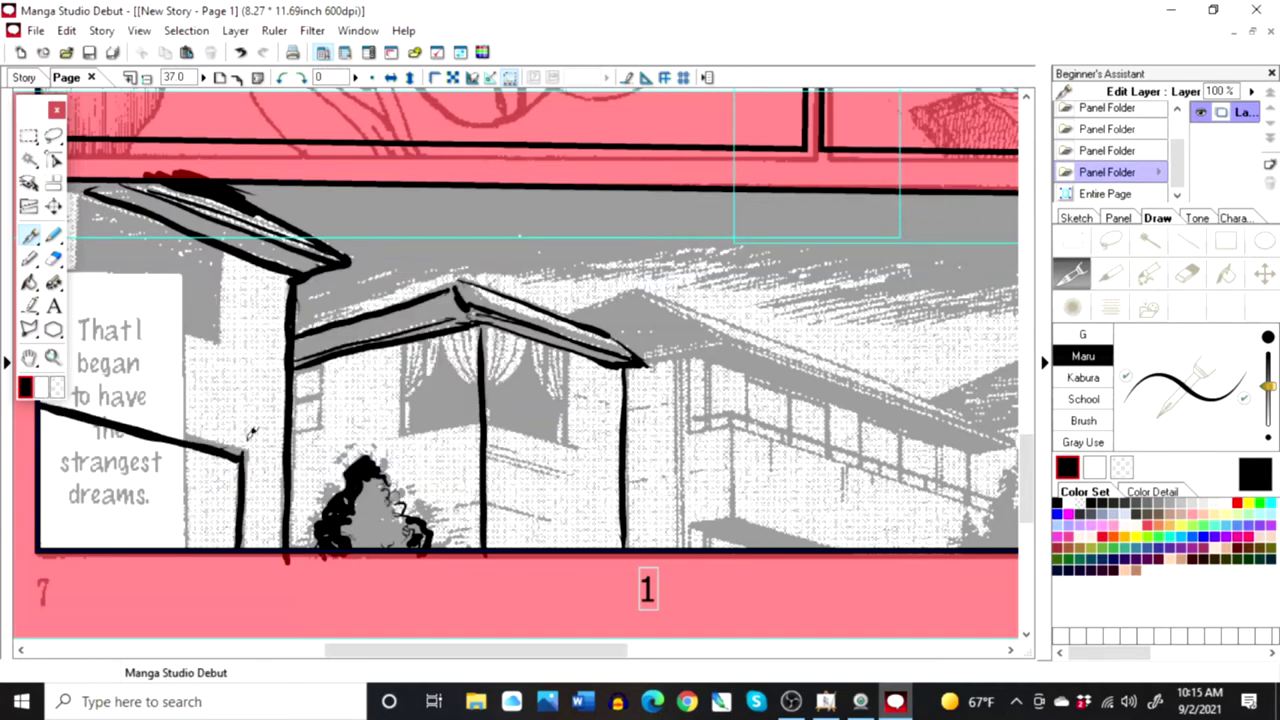
left_click_drag(218, 345, 66, 279)
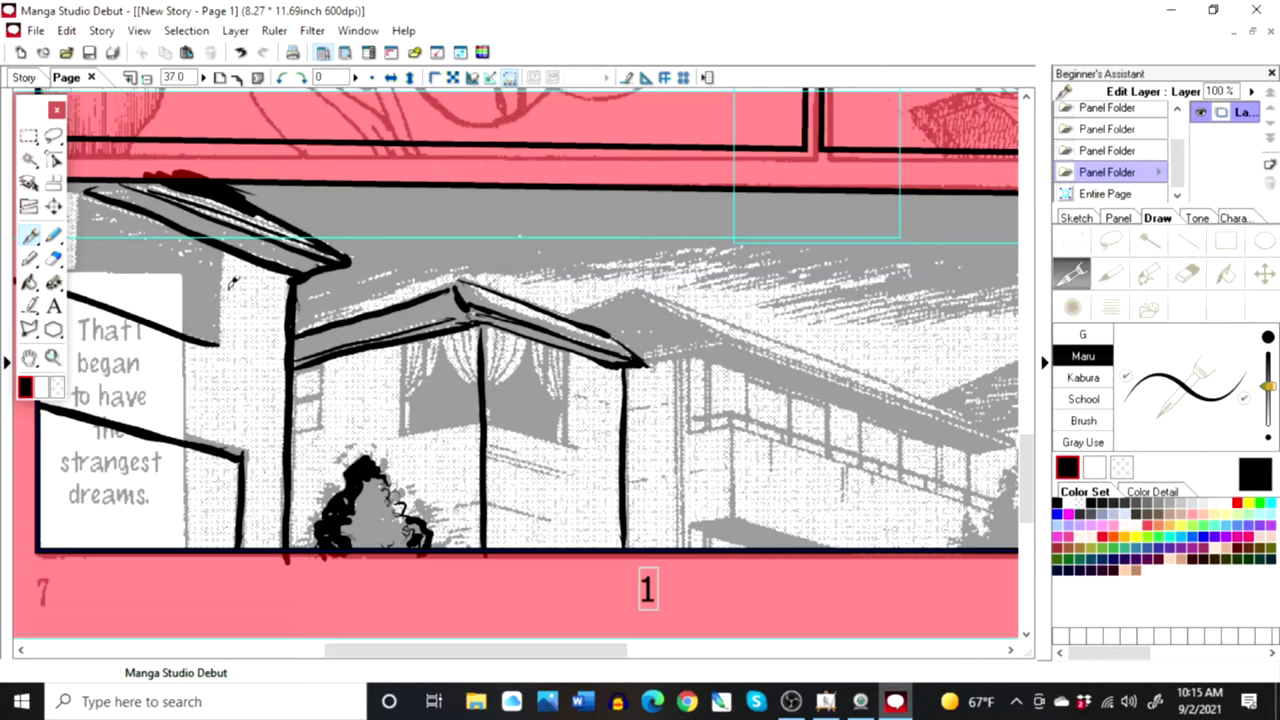
left_click_drag(221, 247, 213, 342)
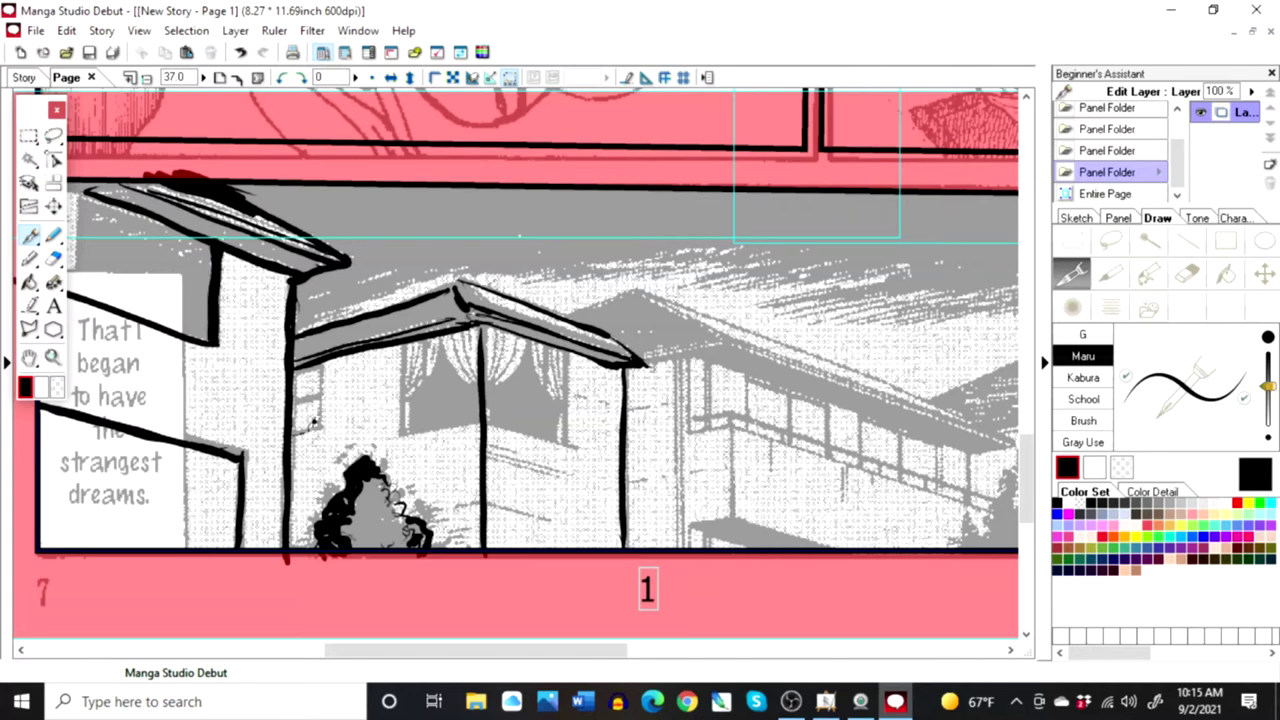
Step: Ink the small side window of the middle house and the slanted texture lines on its lower walls
left_click_drag(292, 436, 319, 430)
mouse_move(320, 366)
left_mouse_down()
mouse_move(320, 421)
mouse_move(318, 376)
mouse_move(300, 398)
mouse_move(318, 366)
left_mouse_up()
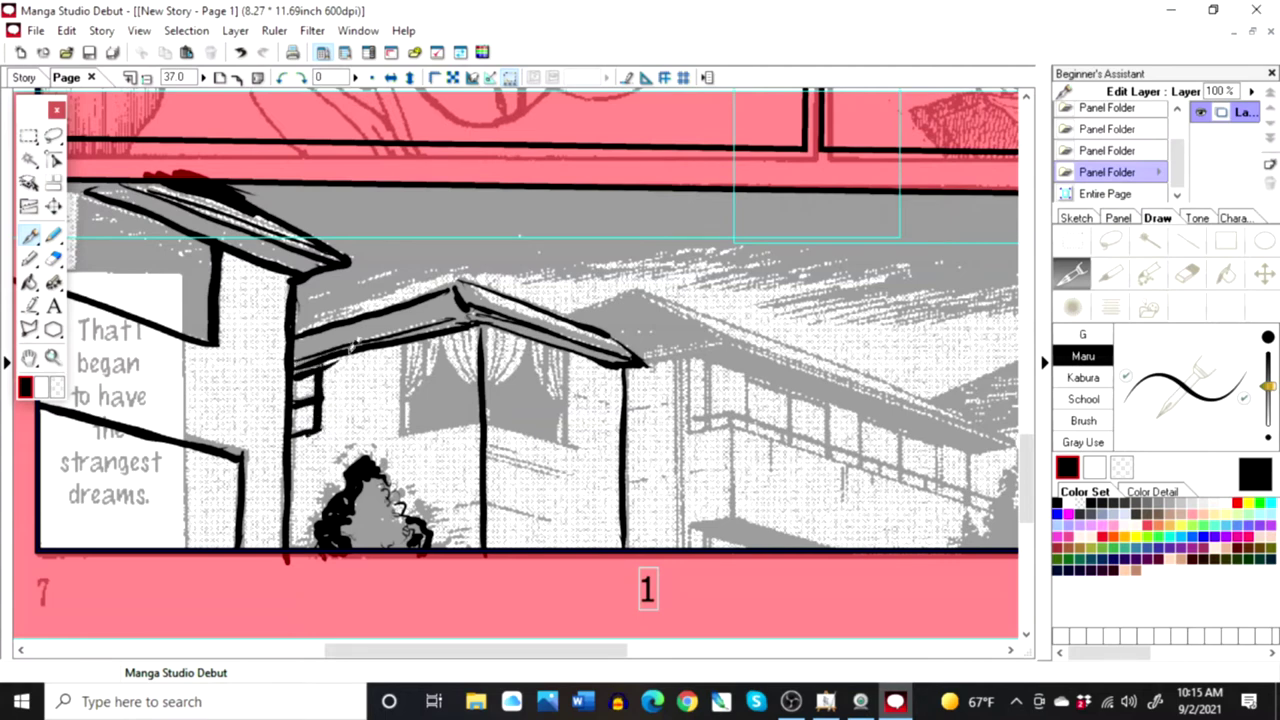
left_click_drag(489, 444, 566, 472)
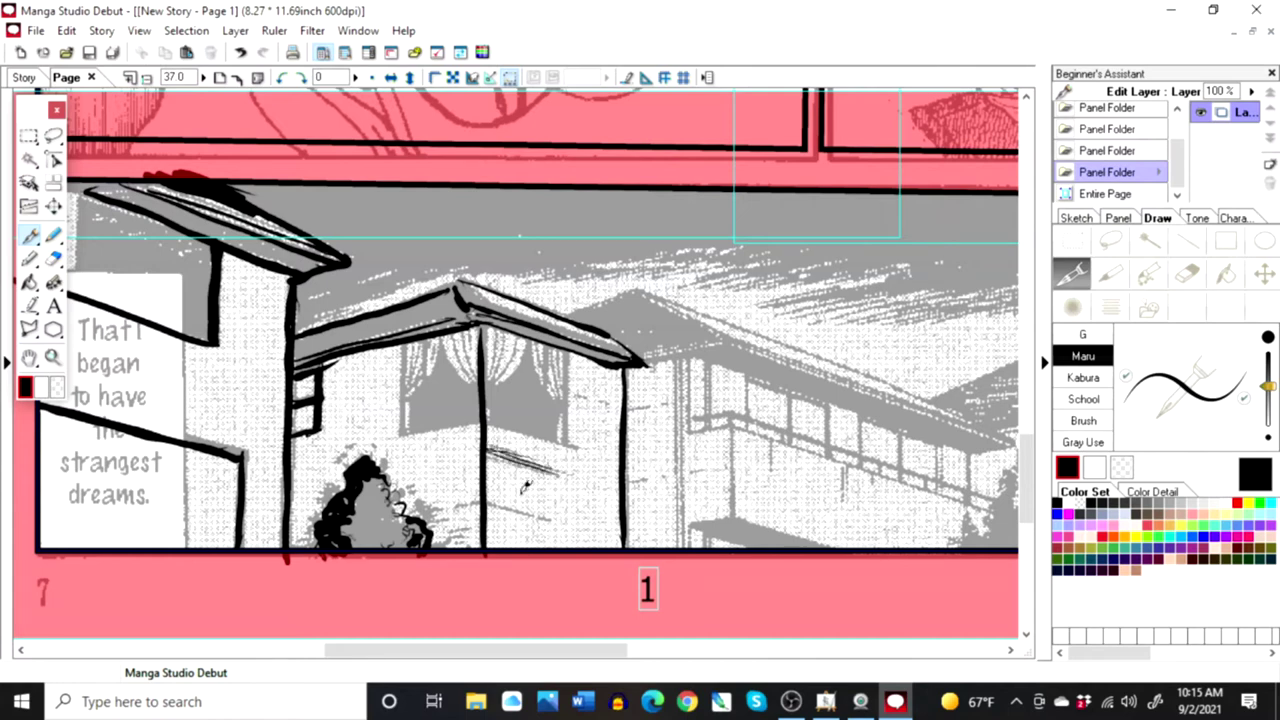
left_click_drag(488, 500, 538, 512)
left_click_drag(470, 530, 456, 538)
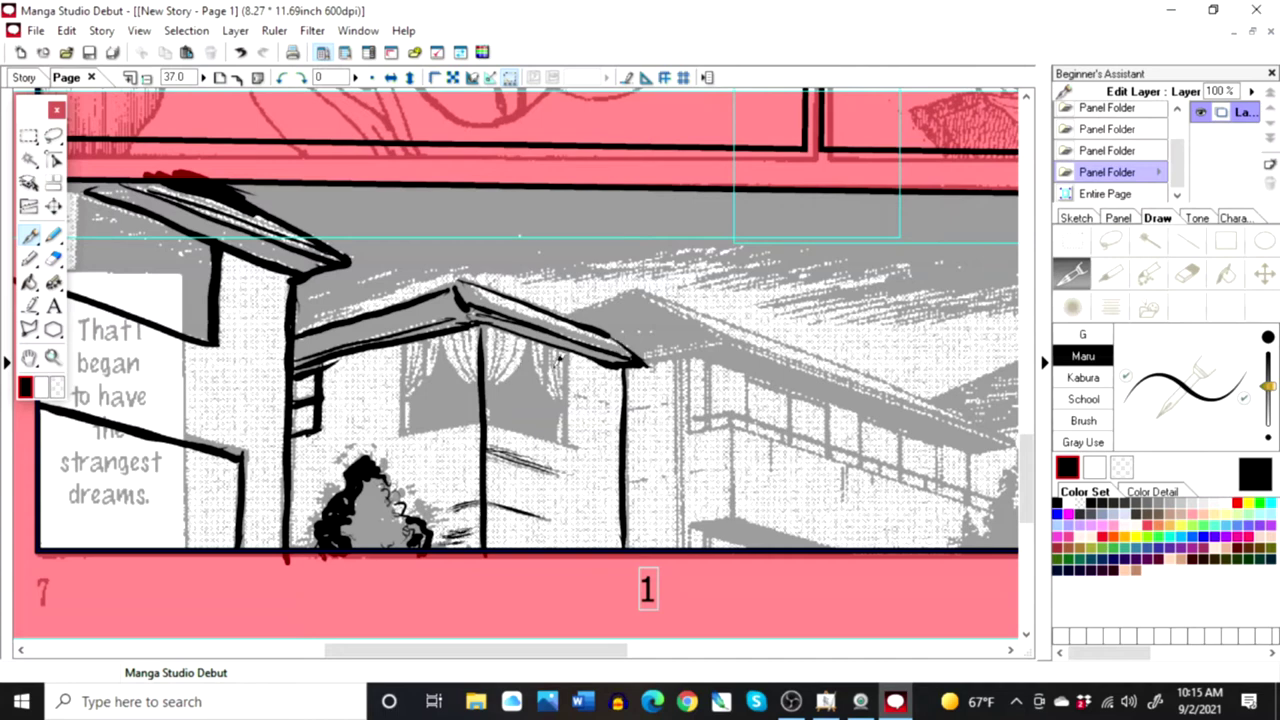
Step: Ink the middle house's corner window with its frame and draped curtains, and blacken the glass
mouse_move(566, 334)
left_mouse_down()
mouse_move(566, 450)
mouse_move(568, 412)
left_mouse_up()
mouse_move(404, 342)
left_mouse_down()
mouse_move(398, 436)
mouse_move(409, 421)
mouse_move(481, 413)
mouse_move(564, 441)
left_mouse_up()
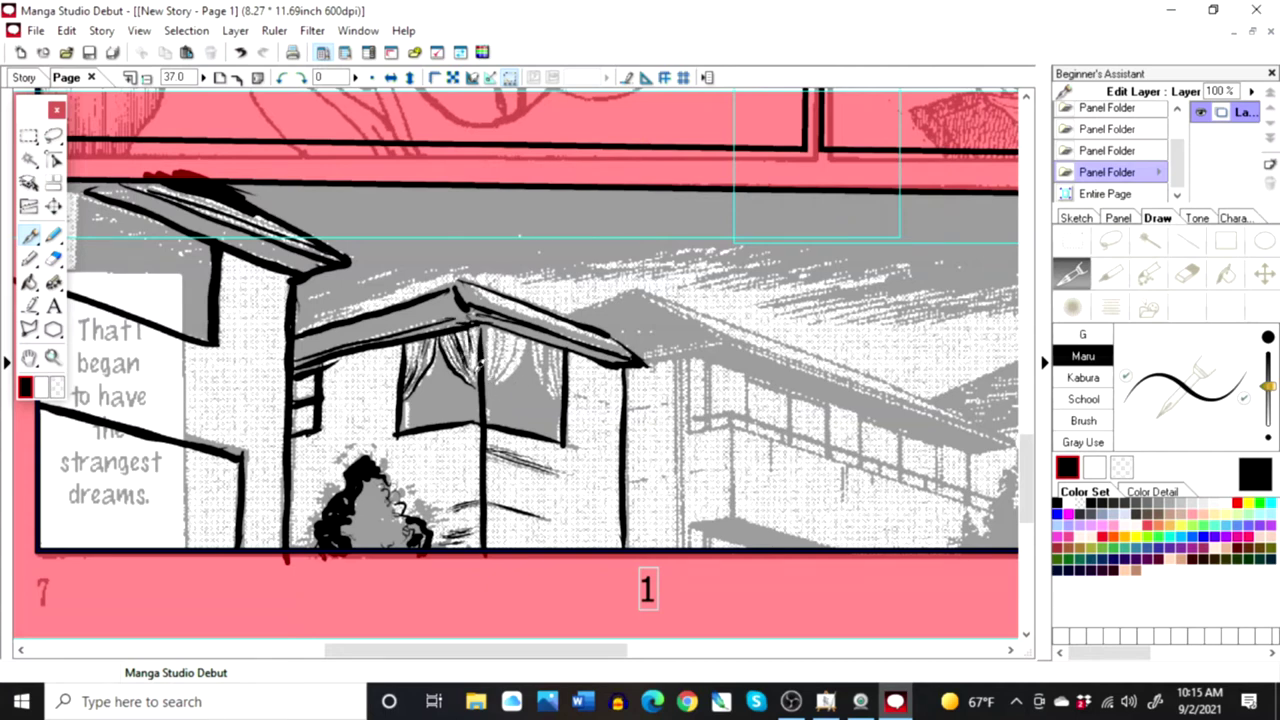
mouse_move(487, 386)
left_mouse_down()
mouse_move(523, 332)
mouse_move(511, 359)
mouse_move(513, 325)
mouse_move(491, 360)
mouse_move(558, 396)
left_mouse_up()
mouse_move(542, 330)
left_mouse_down()
mouse_move(565, 400)
mouse_move(557, 340)
mouse_move(563, 392)
left_mouse_up()
left_click_drag(420, 394, 408, 432)
mouse_move(452, 352)
left_mouse_down()
mouse_move(414, 426)
mouse_move(424, 402)
mouse_move(426, 424)
left_mouse_up()
mouse_move(456, 376)
left_mouse_down()
mouse_move(437, 413)
mouse_move(452, 388)
mouse_move(410, 430)
left_mouse_up()
left_click(241, 56)
mouse_move(448, 344)
left_mouse_down()
mouse_move(418, 394)
mouse_move(476, 404)
mouse_move(472, 418)
mouse_move(418, 426)
mouse_move(428, 414)
left_mouse_up()
mouse_move(466, 372)
left_mouse_down()
mouse_move(478, 389)
mouse_move(496, 417)
mouse_move(521, 375)
mouse_move(519, 345)
mouse_move(533, 353)
mouse_move(541, 335)
mouse_move(543, 373)
mouse_move(535, 349)
mouse_move(501, 405)
mouse_move(523, 380)
mouse_move(523, 412)
mouse_move(556, 432)
mouse_move(516, 399)
mouse_move(495, 405)
mouse_move(501, 417)
mouse_move(538, 418)
left_mouse_up()
Step: Ink the vertical wall edges where the right building begins and the solid black awning at their base
mouse_move(676, 366)
left_mouse_down()
mouse_move(687, 565)
mouse_move(688, 497)
left_mouse_up()
mouse_move(691, 356)
left_mouse_down()
mouse_move(686, 430)
mouse_move(732, 421)
mouse_move(730, 512)
left_mouse_up()
mouse_move(732, 424)
left_mouse_down()
mouse_move(742, 517)
mouse_move(852, 547)
left_mouse_up()
mouse_move(690, 517)
left_mouse_down()
mouse_move(779, 548)
mouse_move(745, 522)
mouse_move(805, 540)
left_mouse_up()
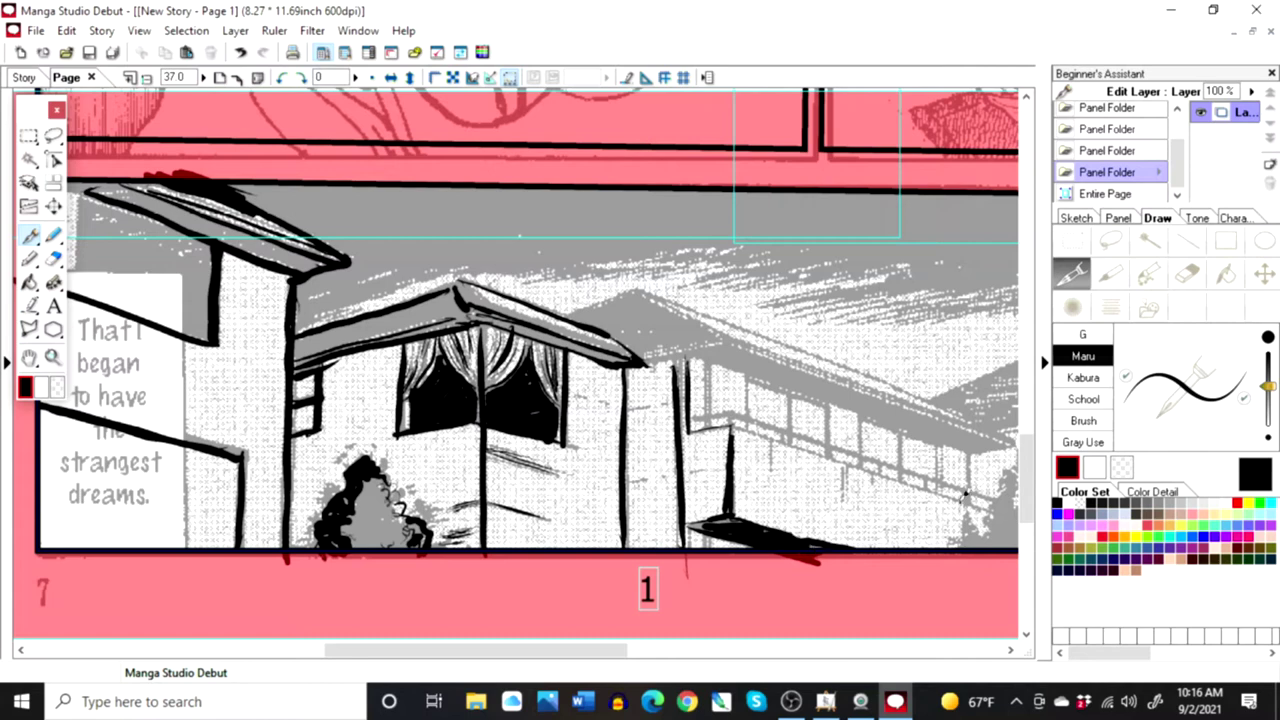
Step: Ink the right building's slanted double ledge and the row of upright window posts above it
left_click_drag(733, 425, 1018, 516)
mouse_move(714, 420)
left_mouse_down()
mouse_move(780, 440)
mouse_move(800, 432)
mouse_move(1018, 515)
left_mouse_up()
left_click_drag(688, 423, 734, 416)
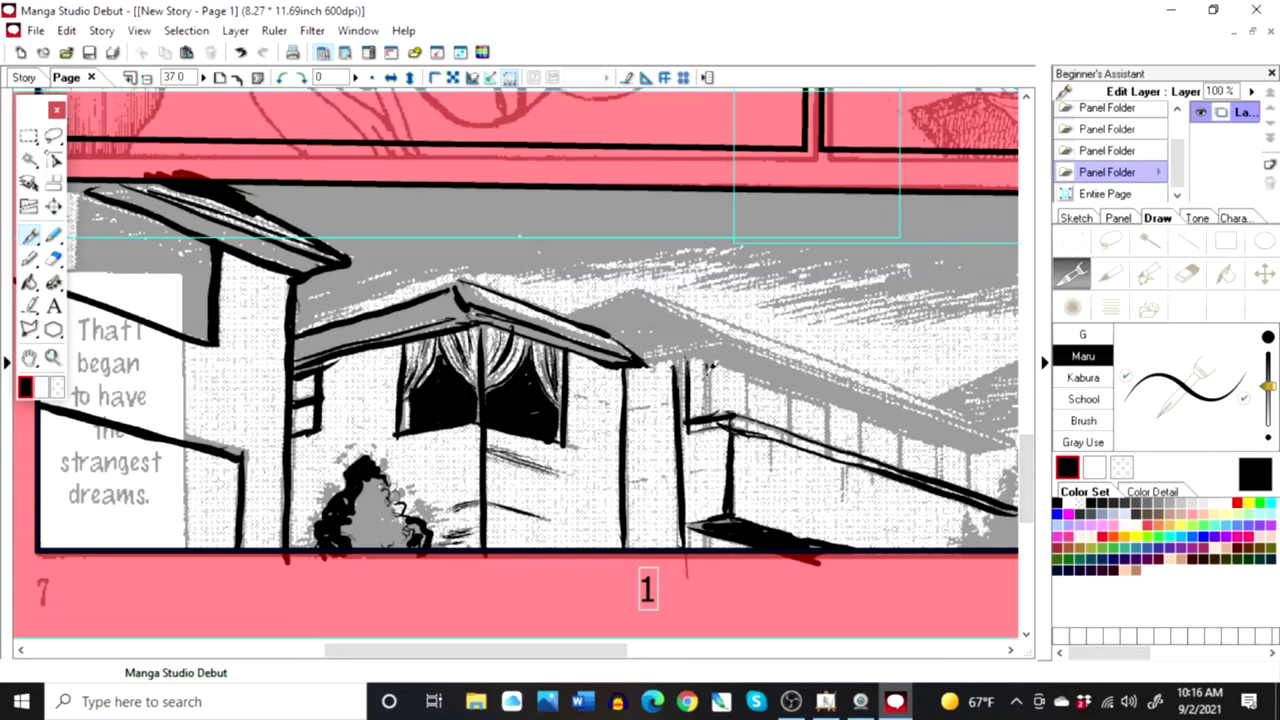
left_click_drag(709, 383, 706, 413)
left_click_drag(745, 370, 740, 419)
left_click_drag(790, 378, 788, 438)
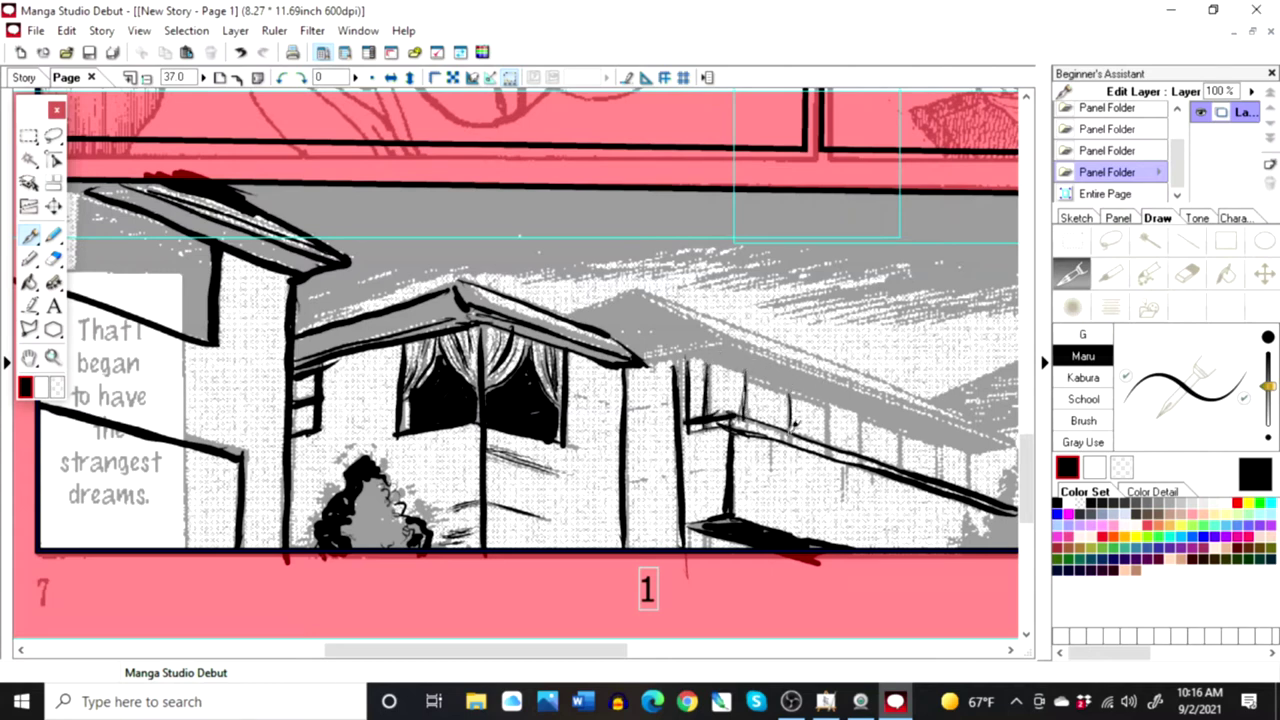
left_click_drag(830, 390, 826, 450)
left_click_drag(900, 428, 897, 474)
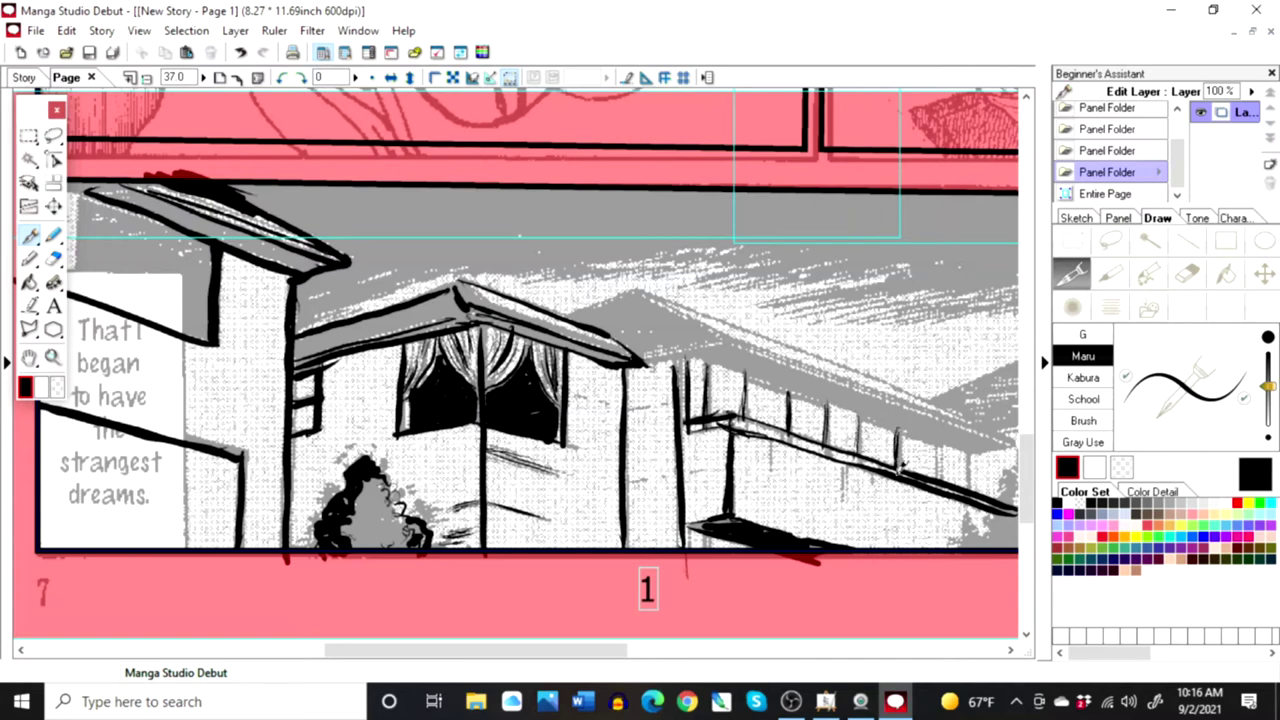
left_click_drag(946, 430, 938, 480)
Step: Ink the lower eave and upper slope of the right building's long roof and its join to the middle house
mouse_move(690, 345)
left_mouse_down()
mouse_move(985, 448)
mouse_move(937, 435)
mouse_move(968, 452)
mouse_move(1006, 446)
left_mouse_up()
mouse_move(642, 285)
left_mouse_down()
mouse_move(780, 355)
mouse_move(995, 428)
left_mouse_up()
left_click_drag(638, 361, 740, 338)
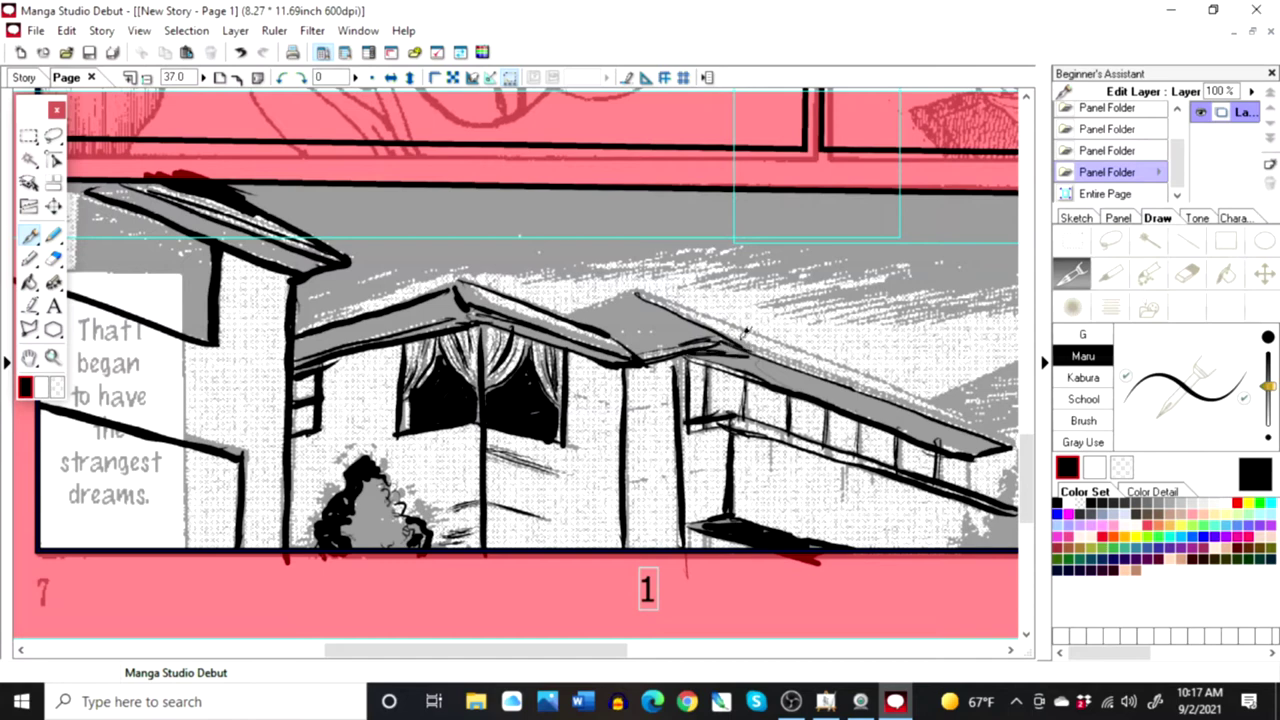
Step: Ink the upper edge of the right building's long roof and blacken its peak and sloping underside
mouse_move(638, 290)
left_mouse_down()
mouse_move(887, 370)
mouse_move(769, 337)
mouse_move(925, 386)
mouse_move(881, 378)
mouse_move(1012, 441)
left_mouse_up()
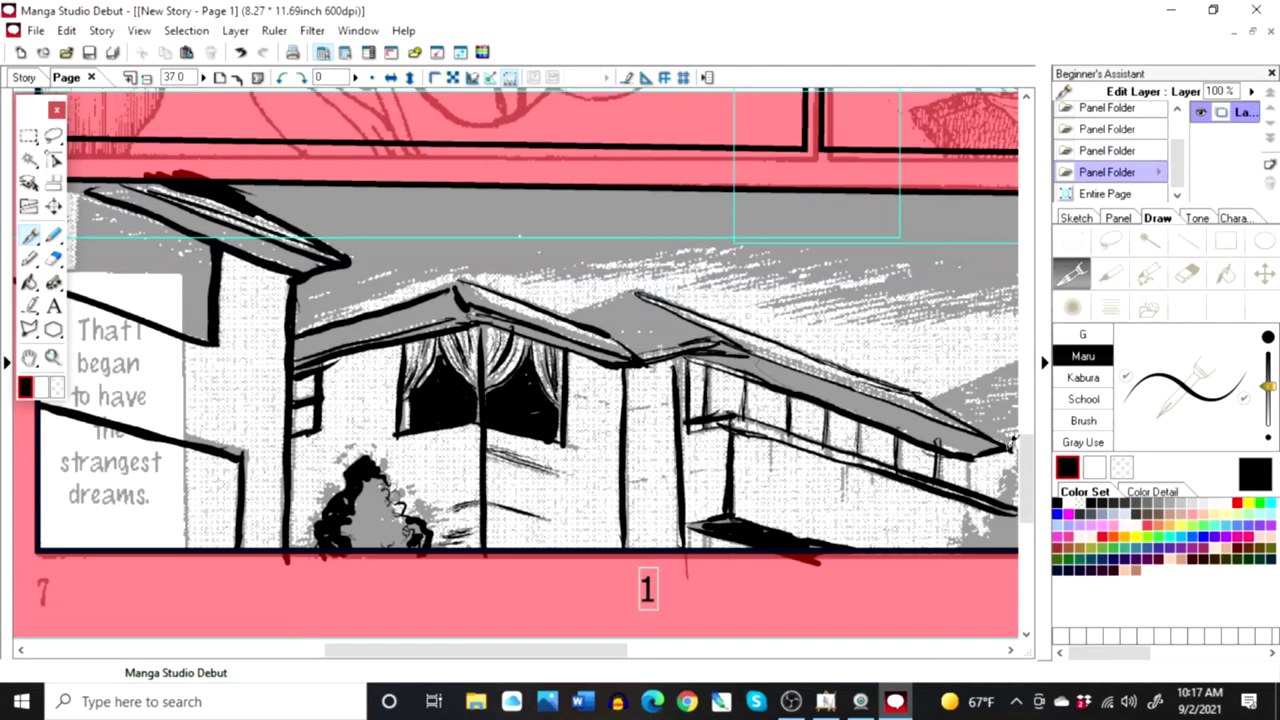
mouse_move(643, 285)
left_mouse_down()
mouse_move(590, 298)
mouse_move(667, 310)
mouse_move(625, 322)
mouse_move(638, 331)
mouse_move(714, 332)
mouse_move(655, 347)
mouse_move(775, 348)
mouse_move(702, 347)
mouse_move(863, 393)
mouse_move(788, 378)
mouse_move(979, 438)
left_mouse_up()
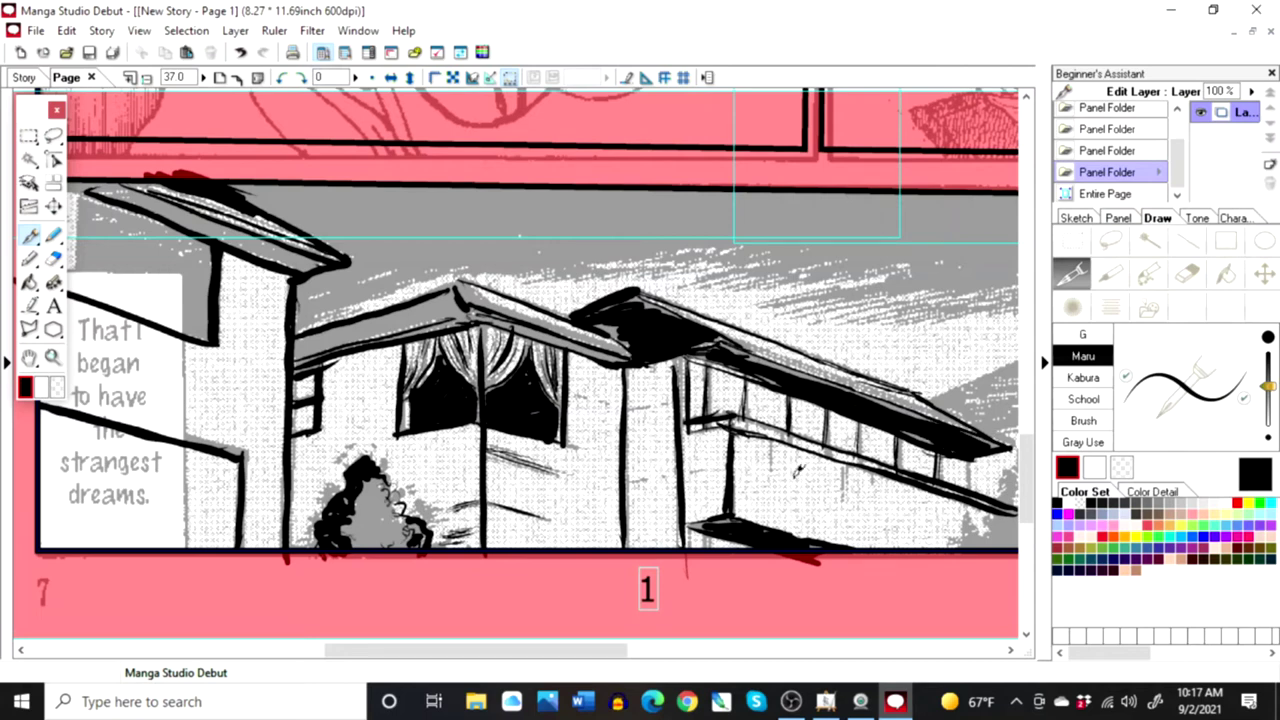
left_click_drag(847, 464, 843, 497)
Step: Ink a dark, leafy bush at the far end of the right building's ledge
left_click(717, 660)
left_click_drag(651, 666, 632, 660)
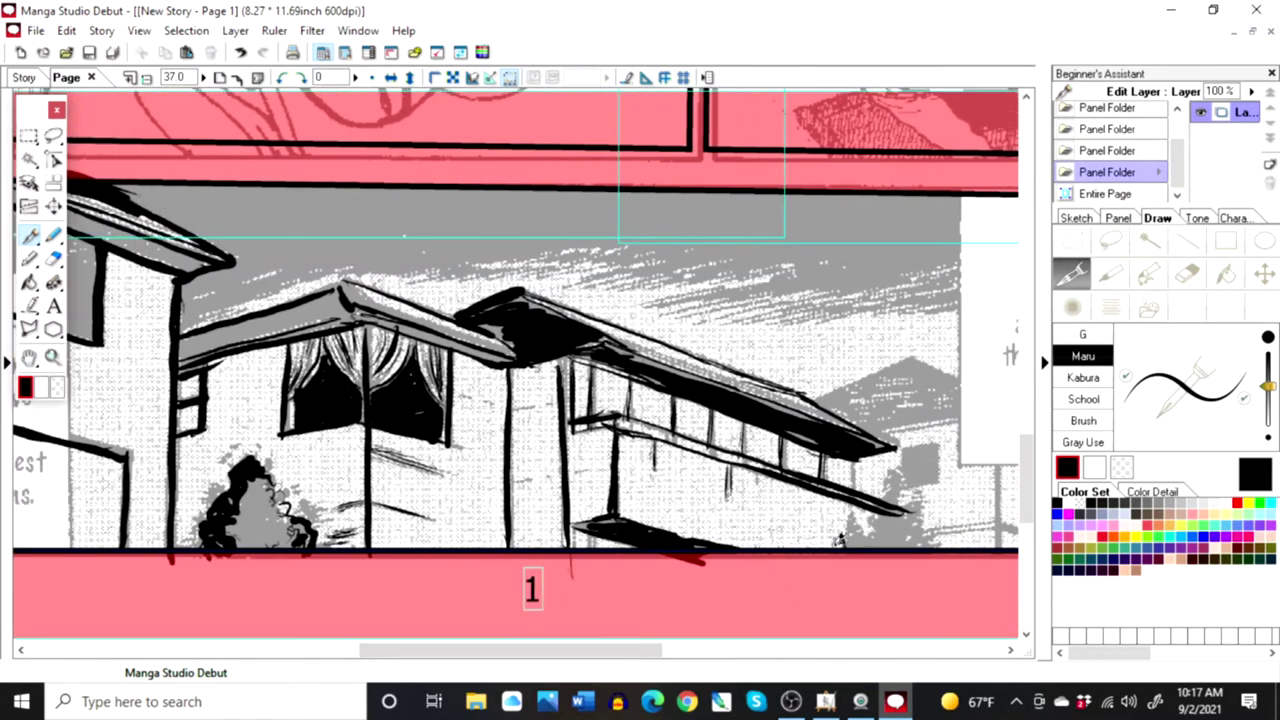
mouse_move(853, 515)
left_mouse_down()
mouse_move(879, 525)
mouse_move(904, 490)
mouse_move(894, 524)
mouse_move(864, 535)
mouse_move(919, 502)
mouse_move(940, 558)
mouse_move(880, 556)
left_mouse_up()
mouse_move(910, 502)
left_mouse_down()
mouse_move(900, 552)
mouse_move(945, 556)
left_mouse_up()
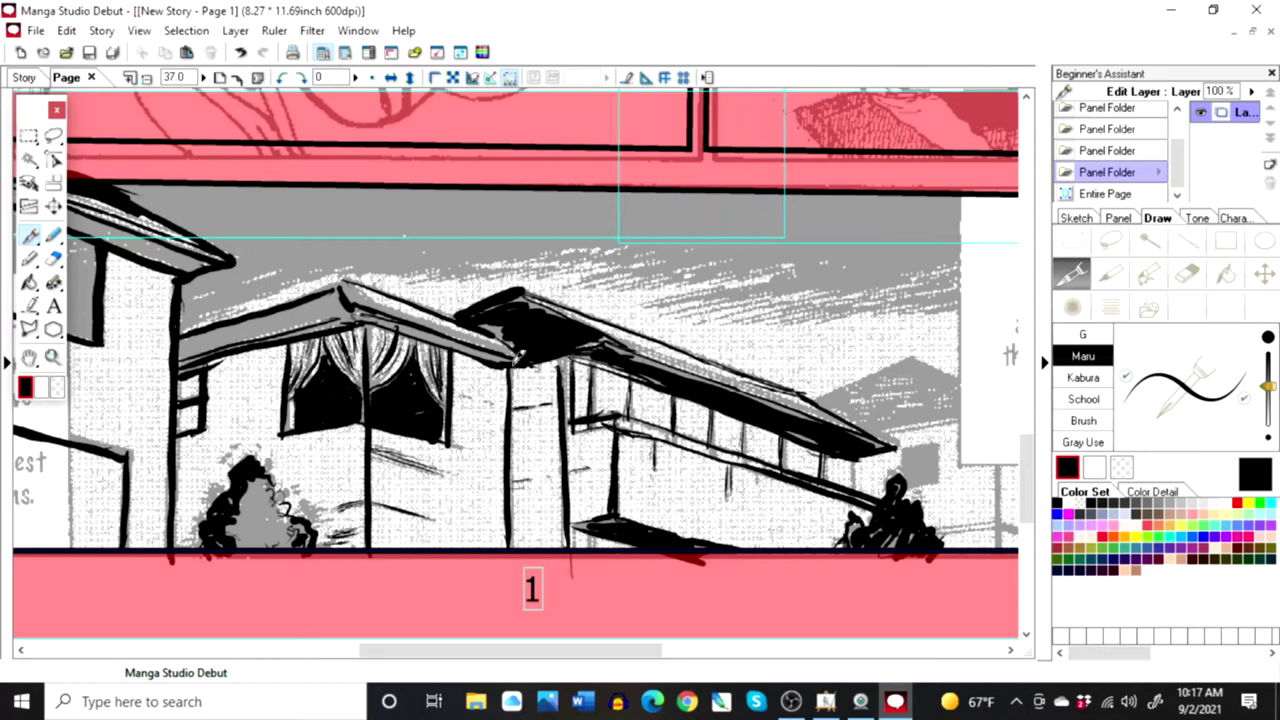
Step: Shade the wall strips where the middle house meets the right building with diagonal hatching
mouse_move(521, 357)
left_mouse_down()
mouse_move(514, 400)
mouse_move(540, 393)
mouse_move(504, 538)
left_mouse_up()
mouse_move(536, 490)
left_mouse_down()
mouse_move(504, 540)
mouse_move(522, 552)
left_mouse_up()
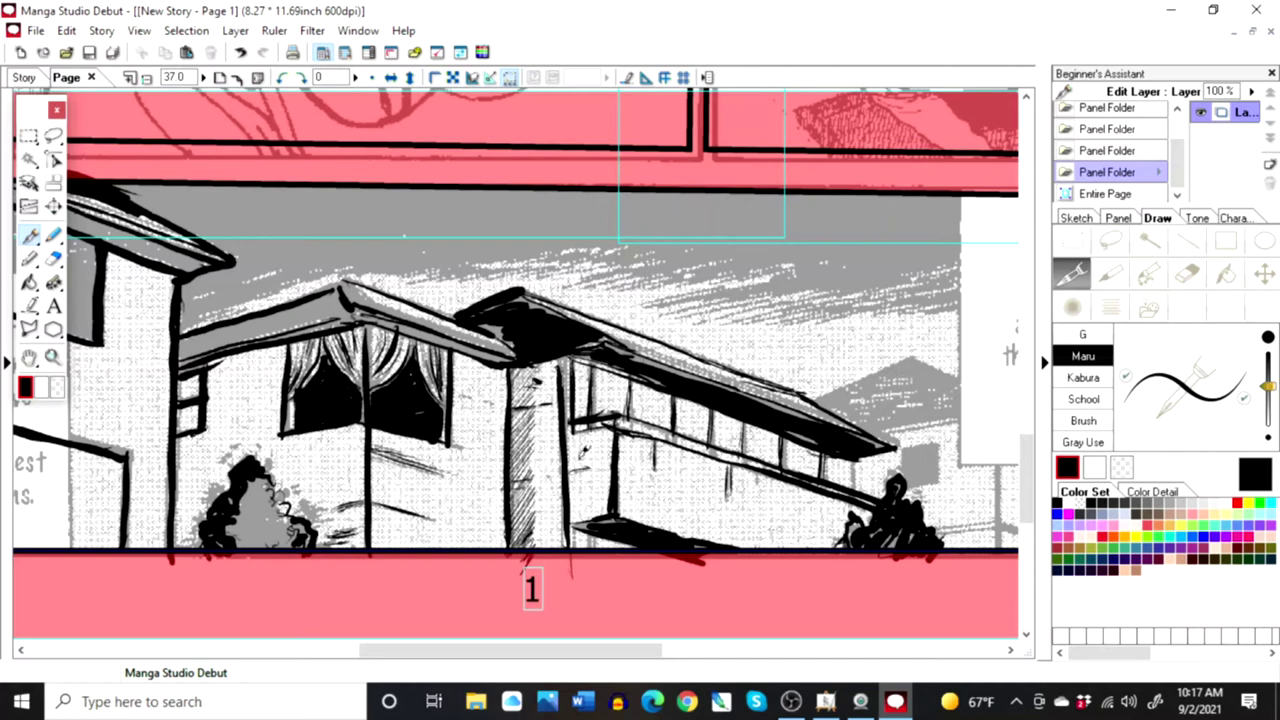
mouse_move(588, 521)
left_mouse_down()
mouse_move(570, 527)
mouse_move(574, 547)
left_mouse_up()
left_click_drag(582, 533, 594, 550)
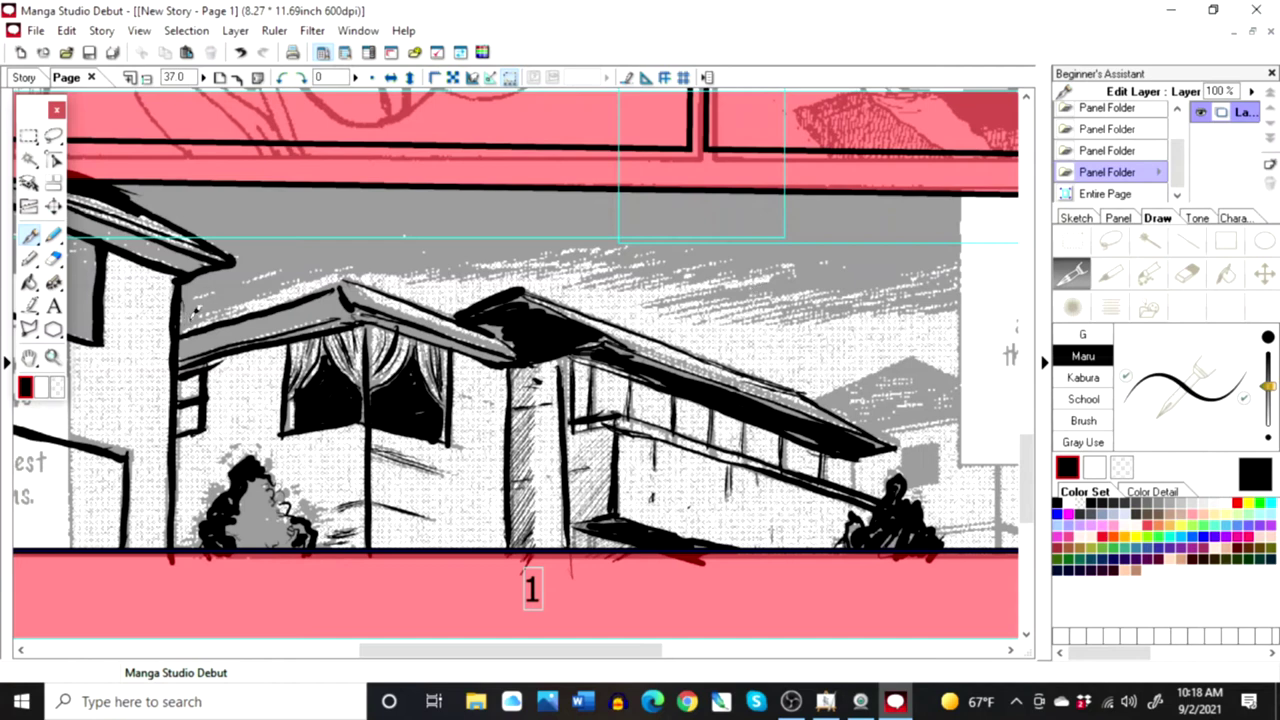
Step: Ink the ragged lower edge of the dark sky above the roofs, out across the caption box to the panel border
mouse_move(379, 261)
left_mouse_down()
mouse_move(384, 273)
mouse_move(464, 261)
mouse_move(412, 280)
mouse_move(608, 242)
mouse_move(604, 268)
mouse_move(768, 251)
mouse_move(608, 290)
mouse_move(660, 270)
mouse_move(672, 290)
mouse_move(734, 272)
mouse_move(626, 312)
left_mouse_up()
mouse_move(700, 300)
left_mouse_down()
mouse_move(790, 280)
mouse_move(842, 290)
mouse_move(690, 305)
mouse_move(910, 296)
left_mouse_up()
left_click_drag(650, 650, 708, 650)
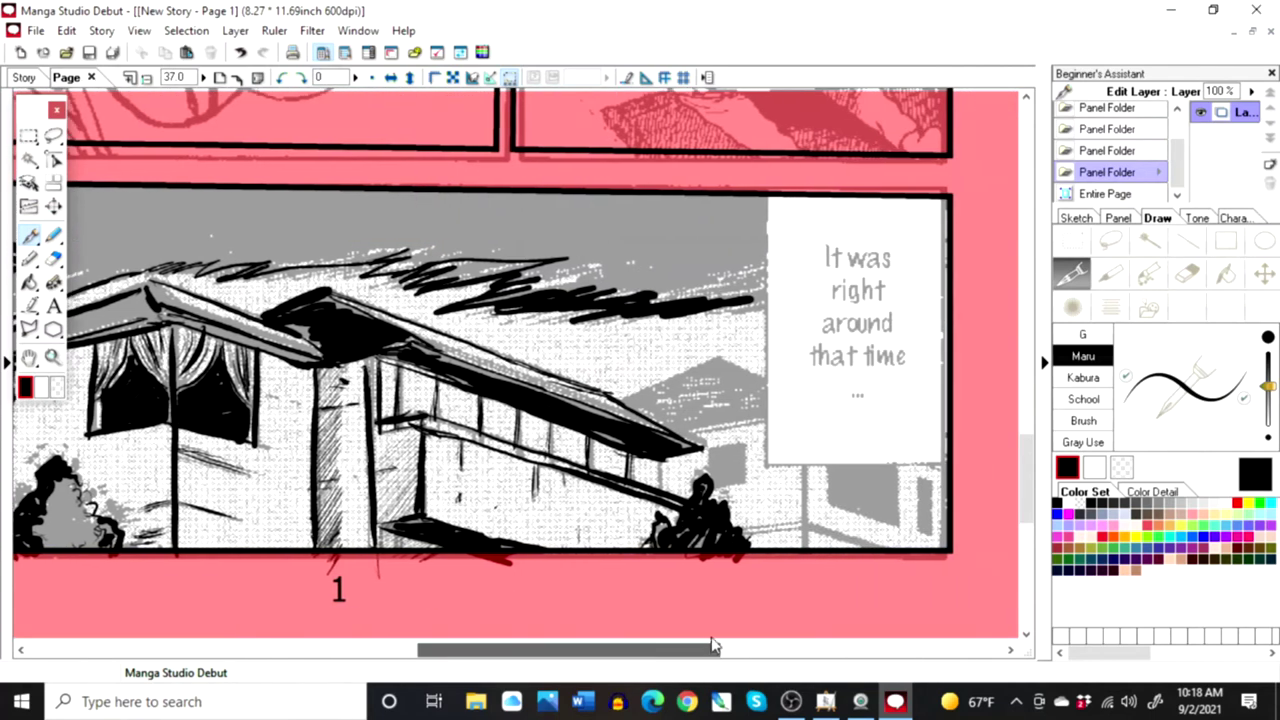
mouse_move(730, 305)
left_mouse_down()
mouse_move(891, 282)
mouse_move(983, 241)
left_mouse_up()
left_click_drag(492, 650, 417, 650)
left_click(1149, 240)
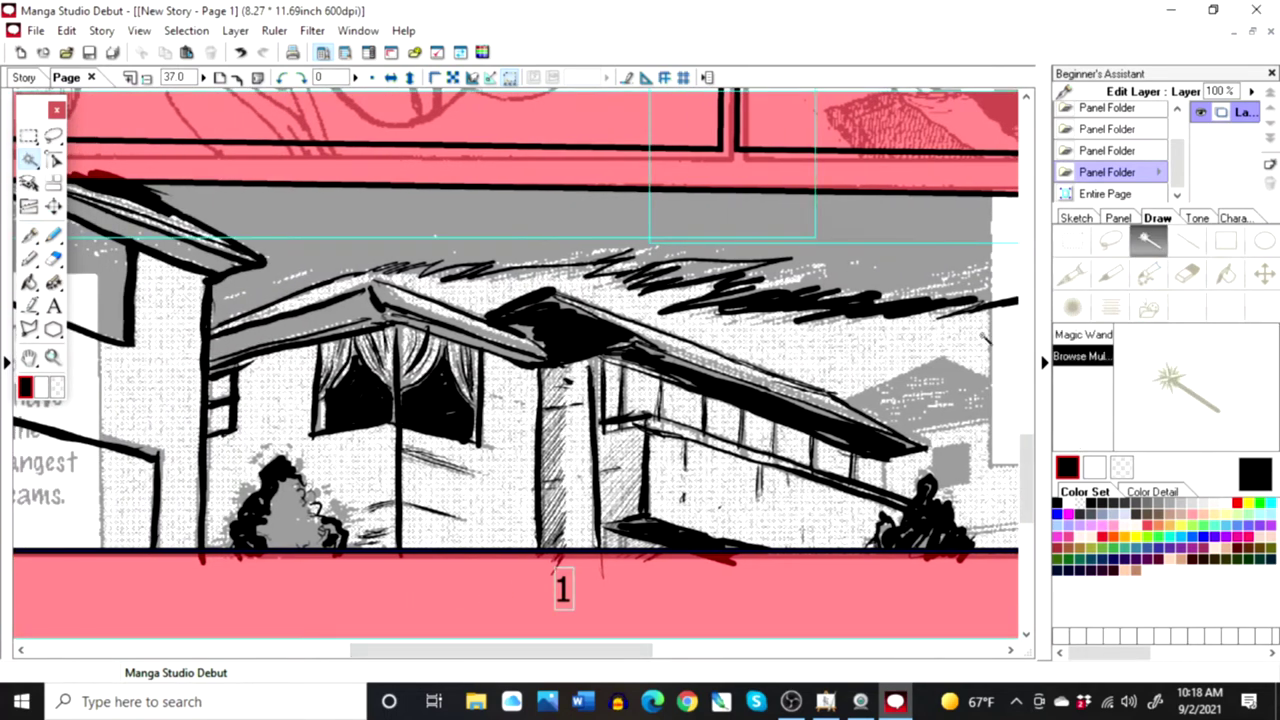
left_click(1071, 273)
left_click_drag(607, 651, 639, 651)
left_click_drag(818, 300, 1033, 272)
left_click_drag(551, 654, 585, 654)
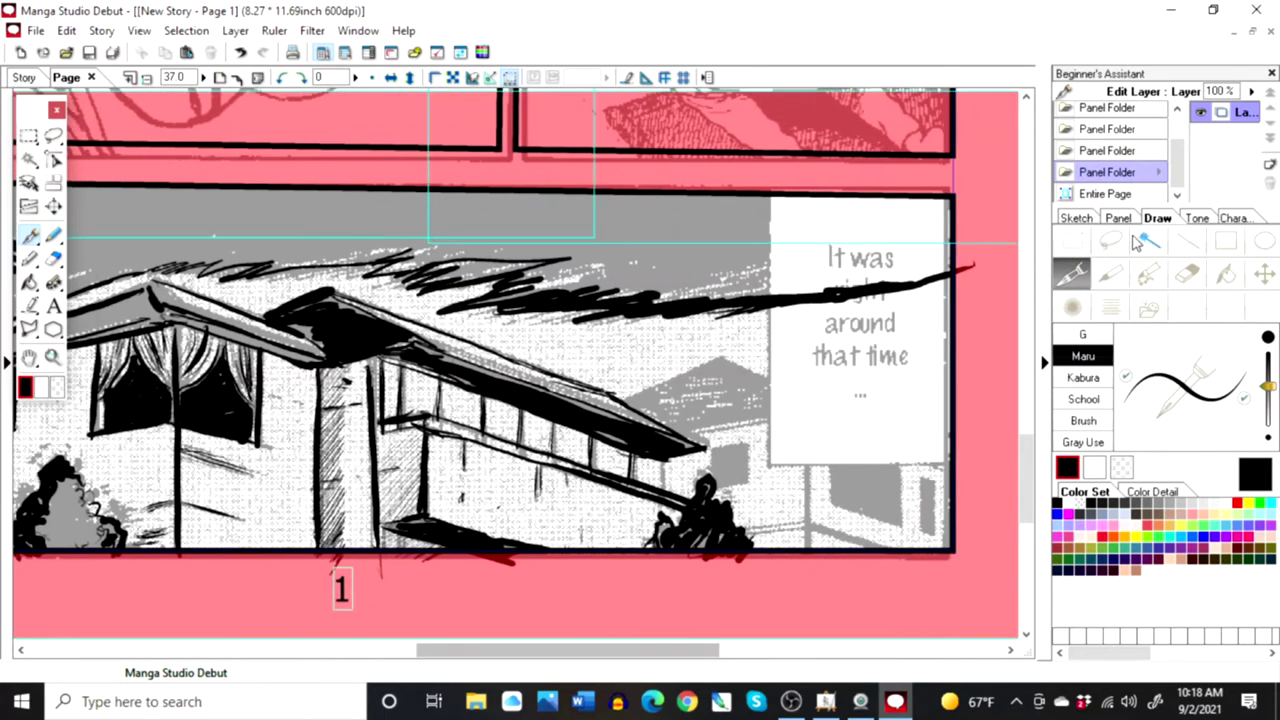
Step: Select the sky area above the ragged edge with the Magic Wand and fill it with the black foreground color
left_click(1146, 240)
left_click(735, 225)
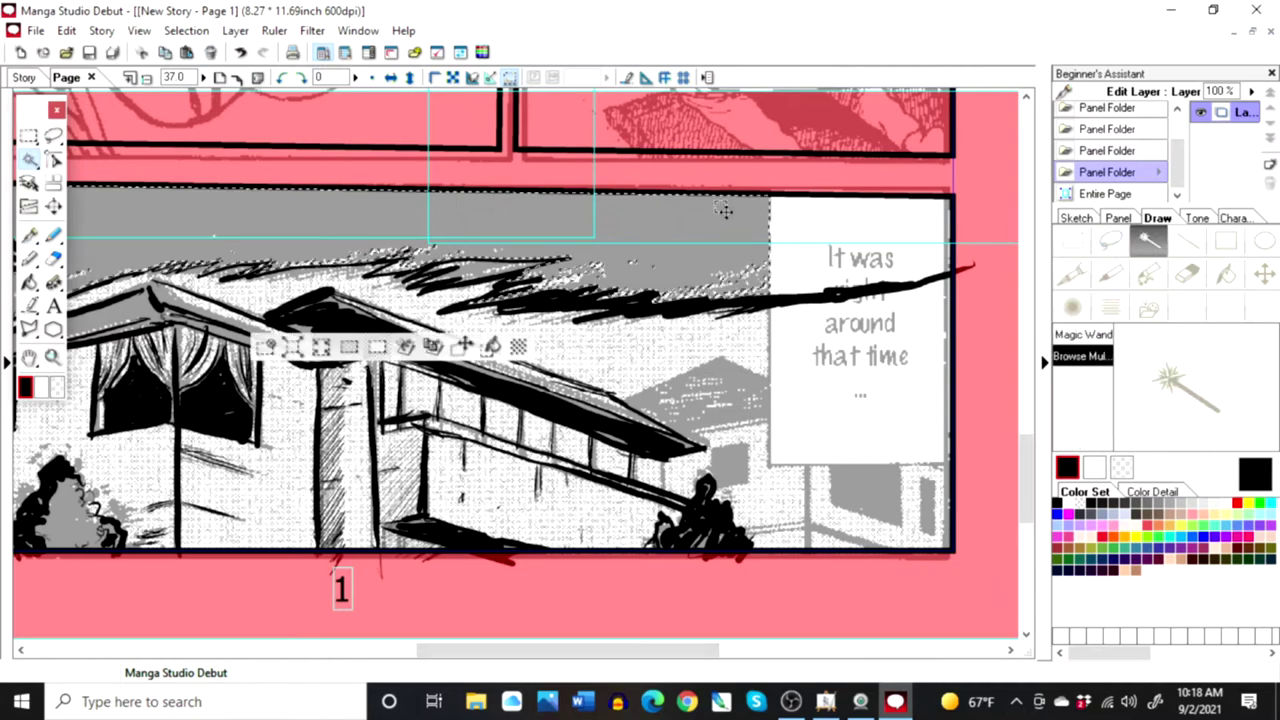
left_click(267, 346)
left_click(705, 245)
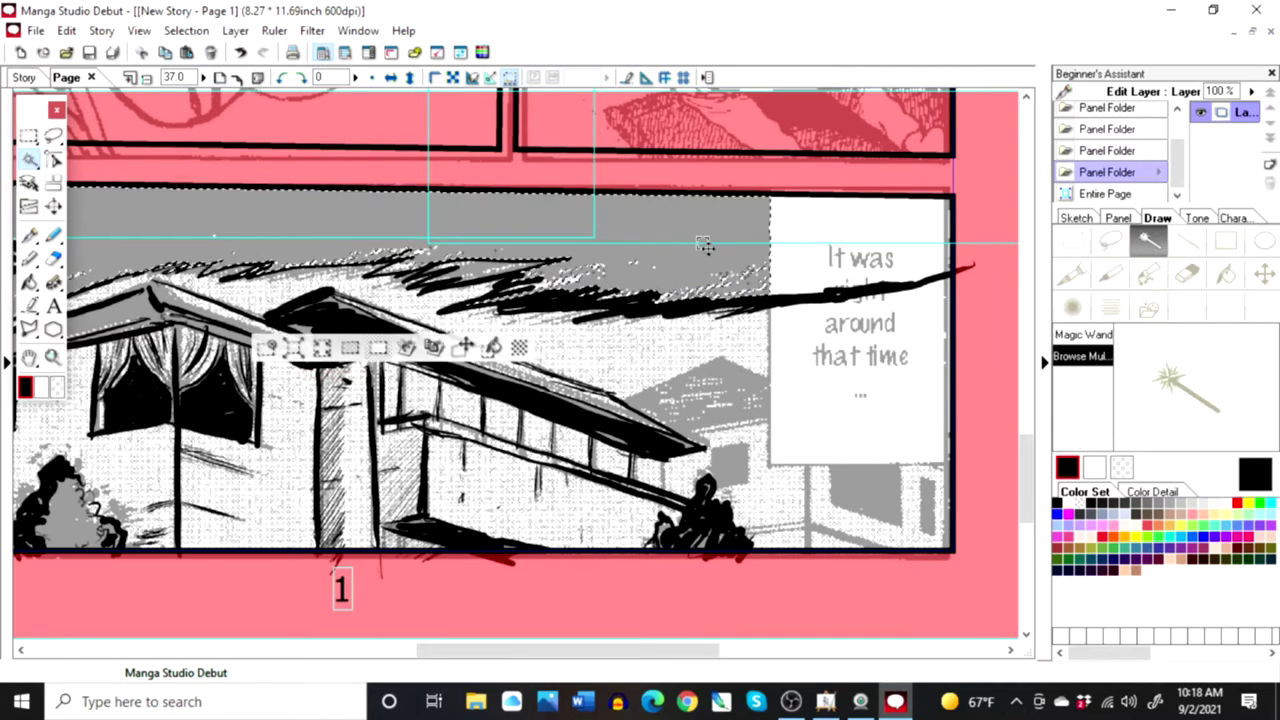
left_click(491, 347)
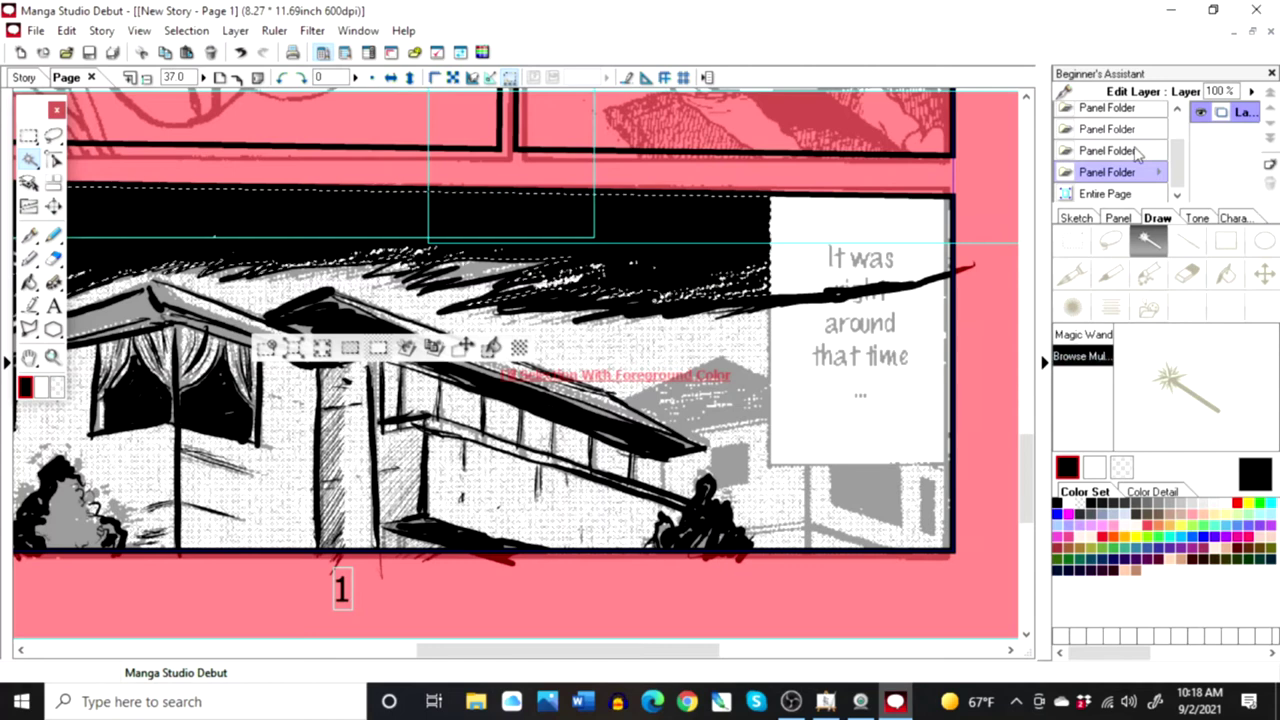
Step: Blacken the sky over the upper part of the caption box with pen strokes and cover the remaining gaps beside it
left_click(1071, 274)
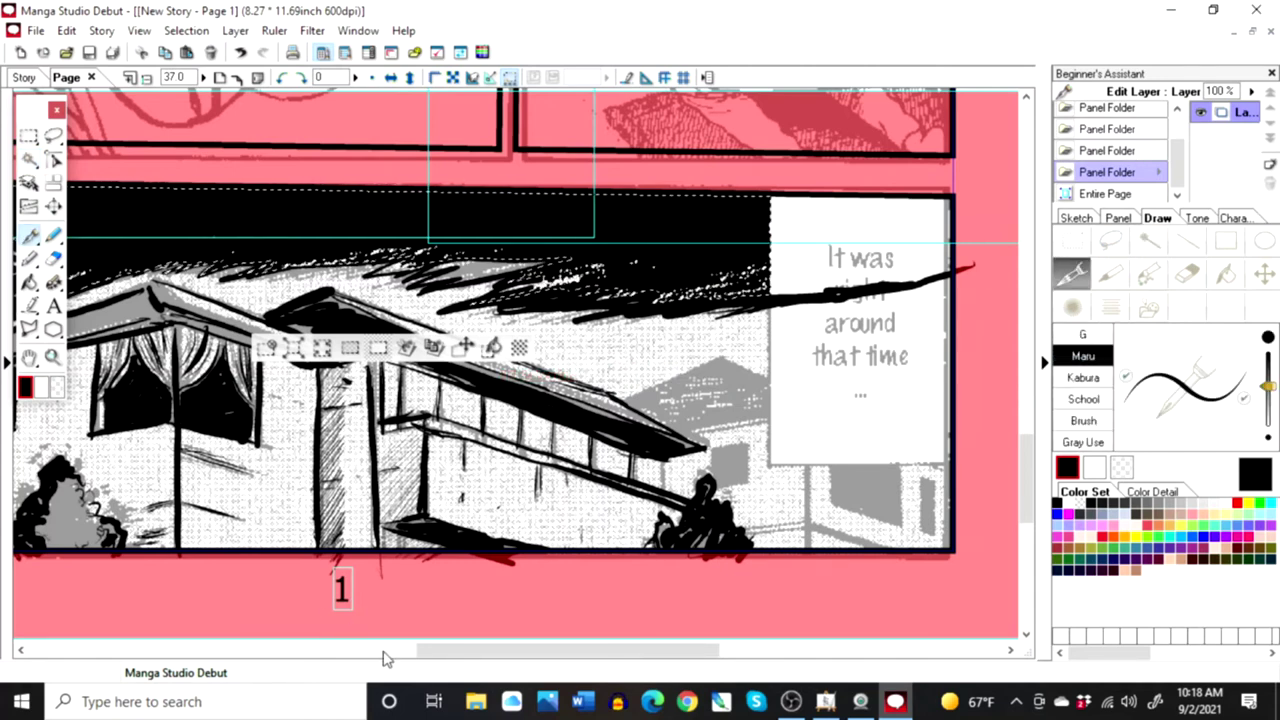
left_click(1149, 243)
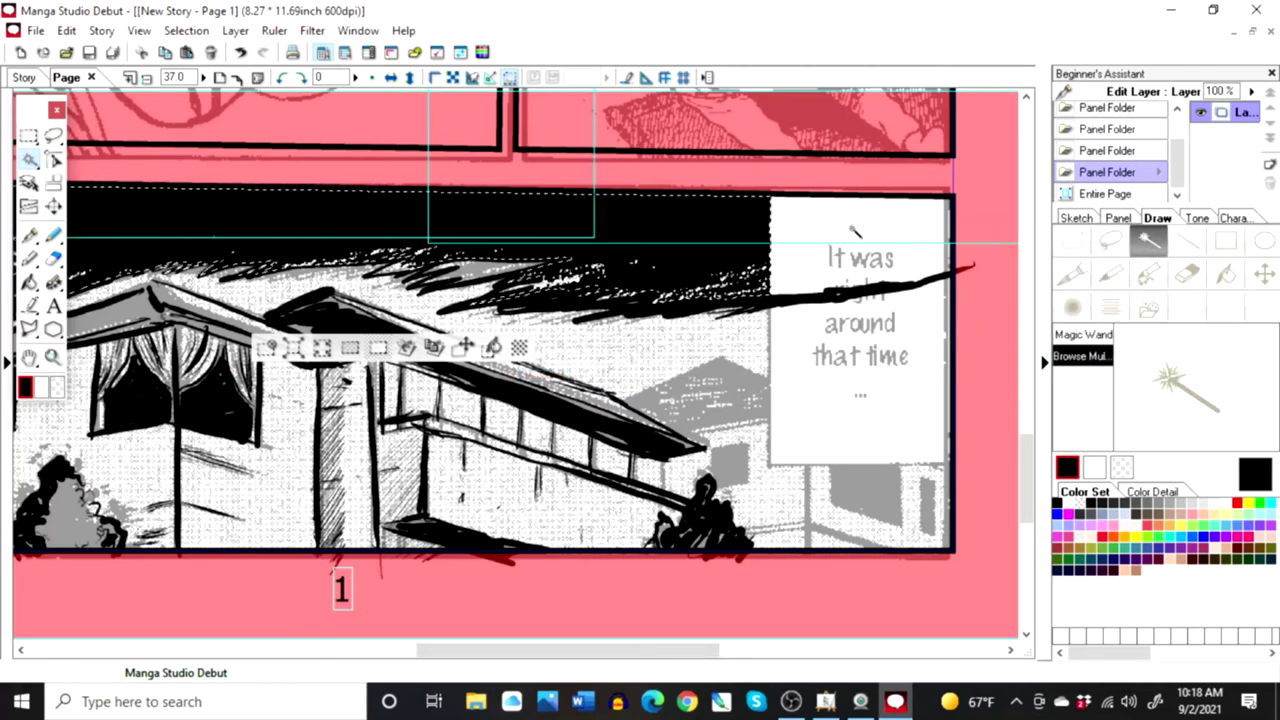
left_click(1072, 273)
mouse_move(768, 237)
left_mouse_down()
mouse_move(844, 201)
mouse_move(826, 184)
mouse_move(752, 209)
mouse_move(770, 230)
mouse_move(745, 272)
mouse_move(937, 242)
mouse_move(790, 290)
mouse_move(940, 270)
mouse_move(953, 190)
left_mouse_up()
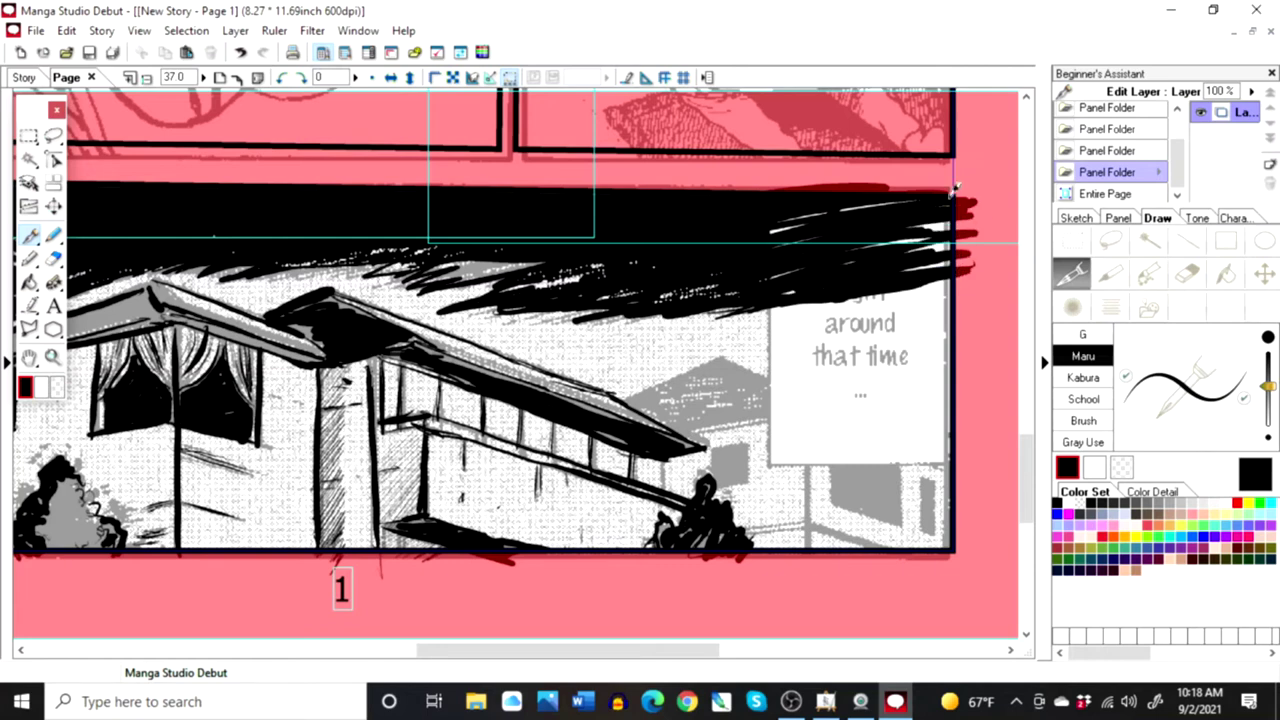
mouse_move(775, 227)
left_mouse_down()
mouse_move(850, 205)
mouse_move(842, 234)
mouse_move(945, 230)
mouse_move(868, 230)
mouse_move(872, 243)
mouse_move(946, 230)
mouse_move(938, 258)
mouse_move(668, 296)
left_mouse_up()
mouse_move(618, 262)
left_mouse_down()
mouse_move(525, 282)
mouse_move(598, 270)
left_mouse_up()
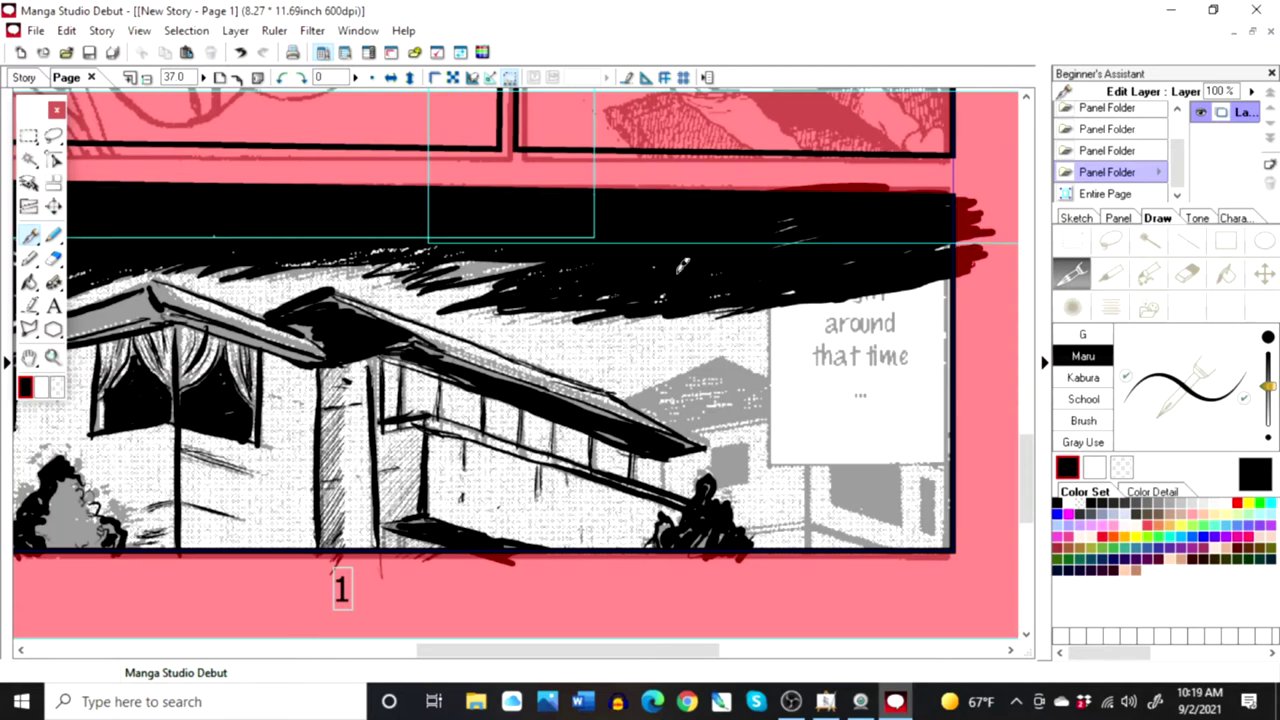
mouse_move(690, 650)
left_mouse_down()
mouse_move(620, 662)
mouse_move(690, 655)
left_mouse_up()
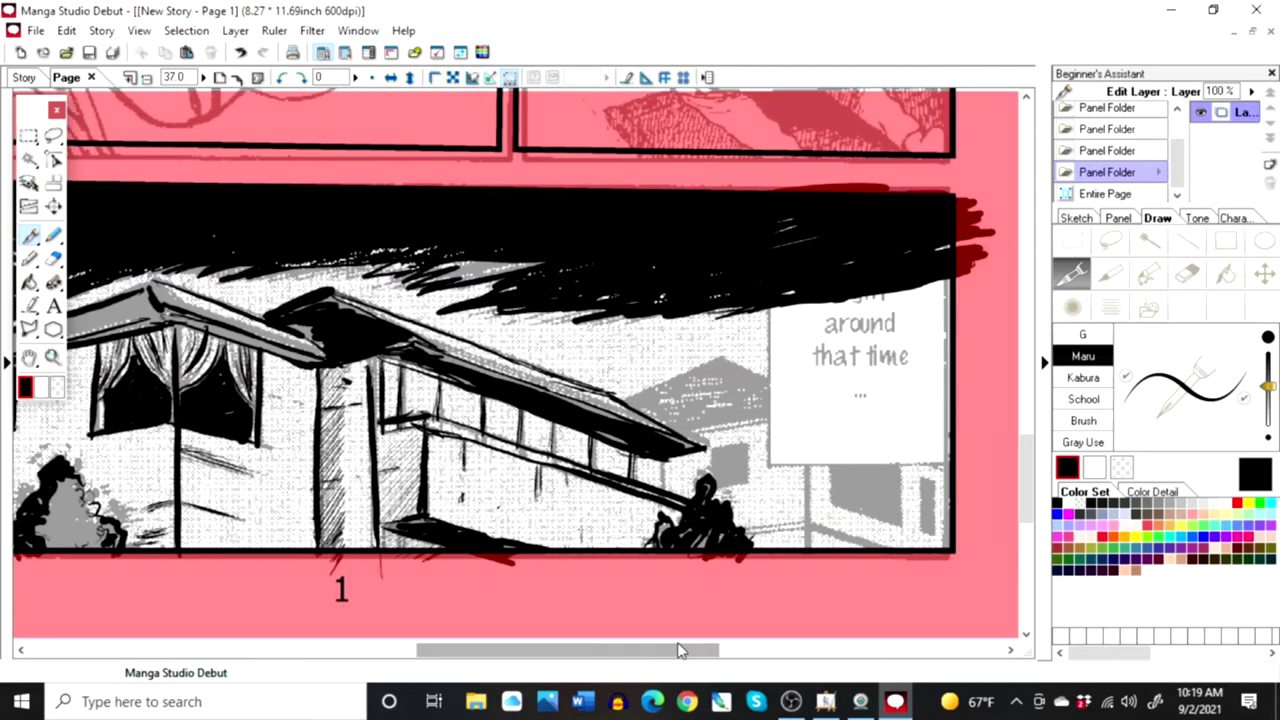
Step: Ink the distant house's solid black roof, its vertical corner edge and the double eave line sloping to the border
mouse_move(629, 392)
left_mouse_down()
mouse_move(726, 342)
mouse_move(722, 359)
mouse_move(751, 352)
mouse_move(725, 347)
mouse_move(842, 409)
left_mouse_up()
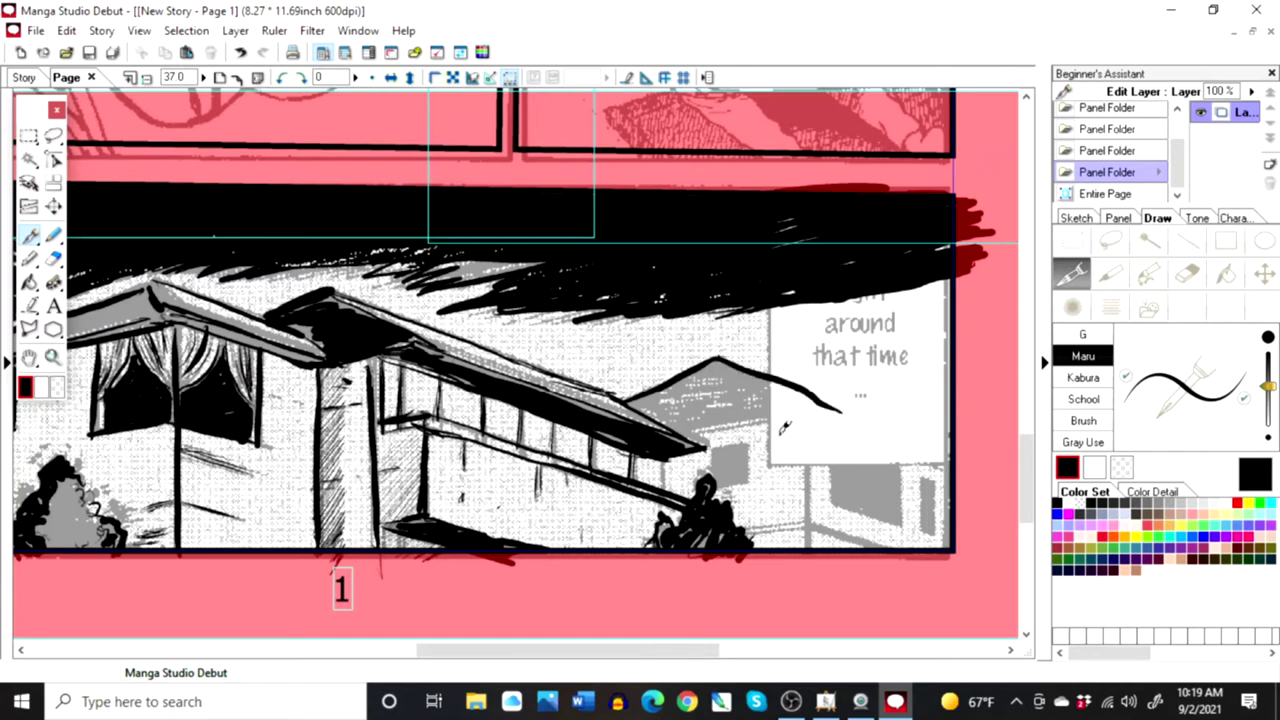
mouse_move(732, 420)
left_mouse_down()
mouse_move(843, 406)
mouse_move(805, 391)
mouse_move(848, 413)
left_mouse_up()
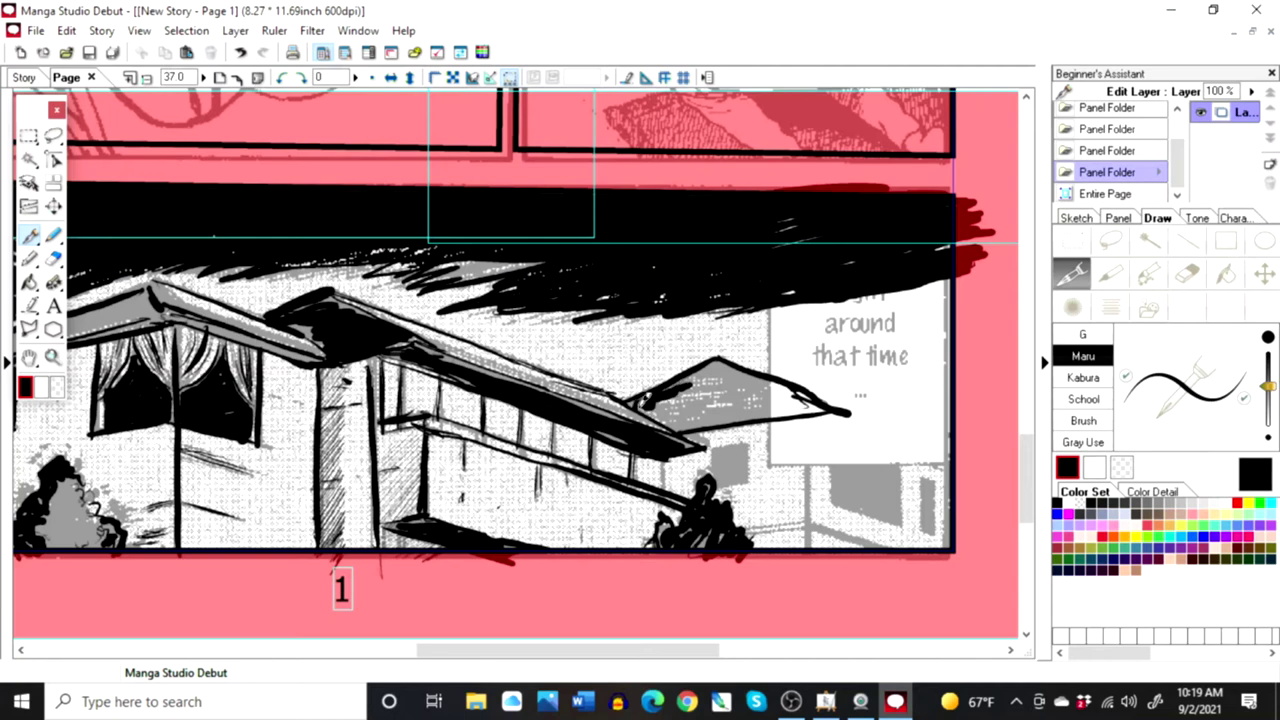
mouse_move(650, 401)
left_mouse_down()
mouse_move(685, 423)
mouse_move(680, 392)
mouse_move(749, 391)
mouse_move(741, 399)
mouse_move(791, 407)
left_mouse_up()
mouse_move(738, 356)
left_mouse_down()
mouse_move(800, 392)
mouse_move(866, 398)
mouse_move(810, 455)
mouse_move(803, 575)
left_mouse_up()
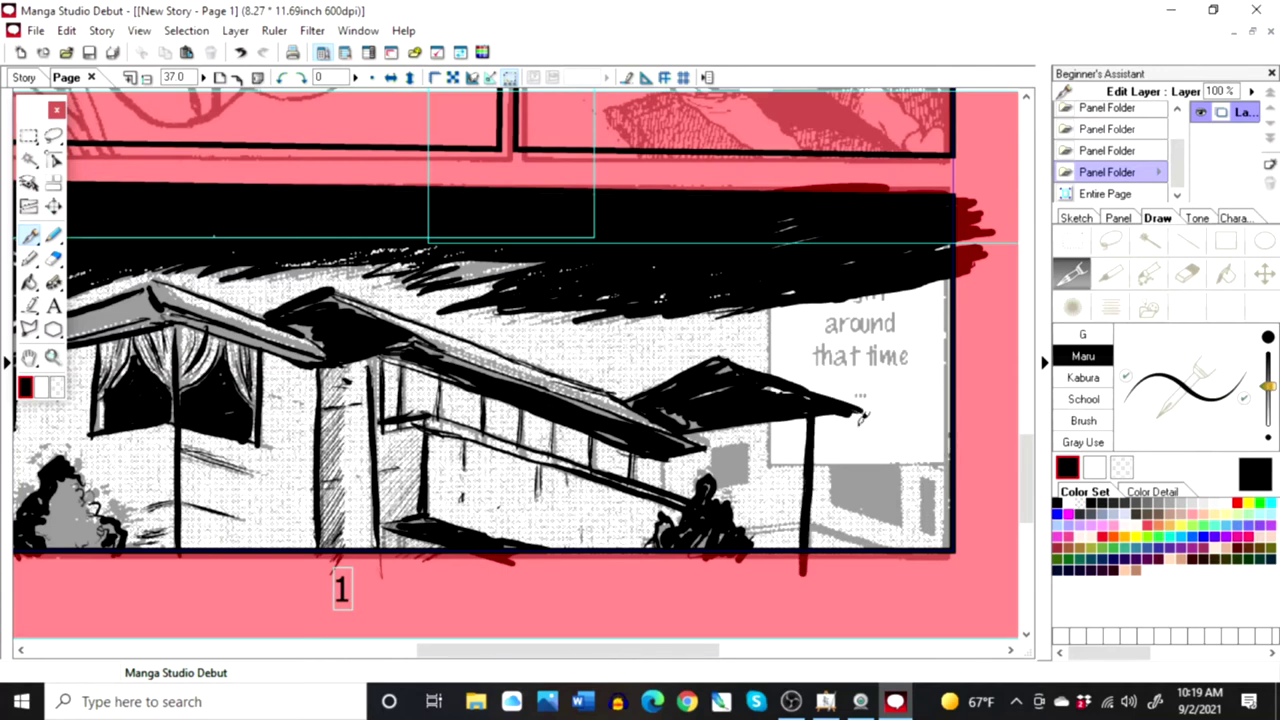
left_click_drag(850, 408, 968, 484)
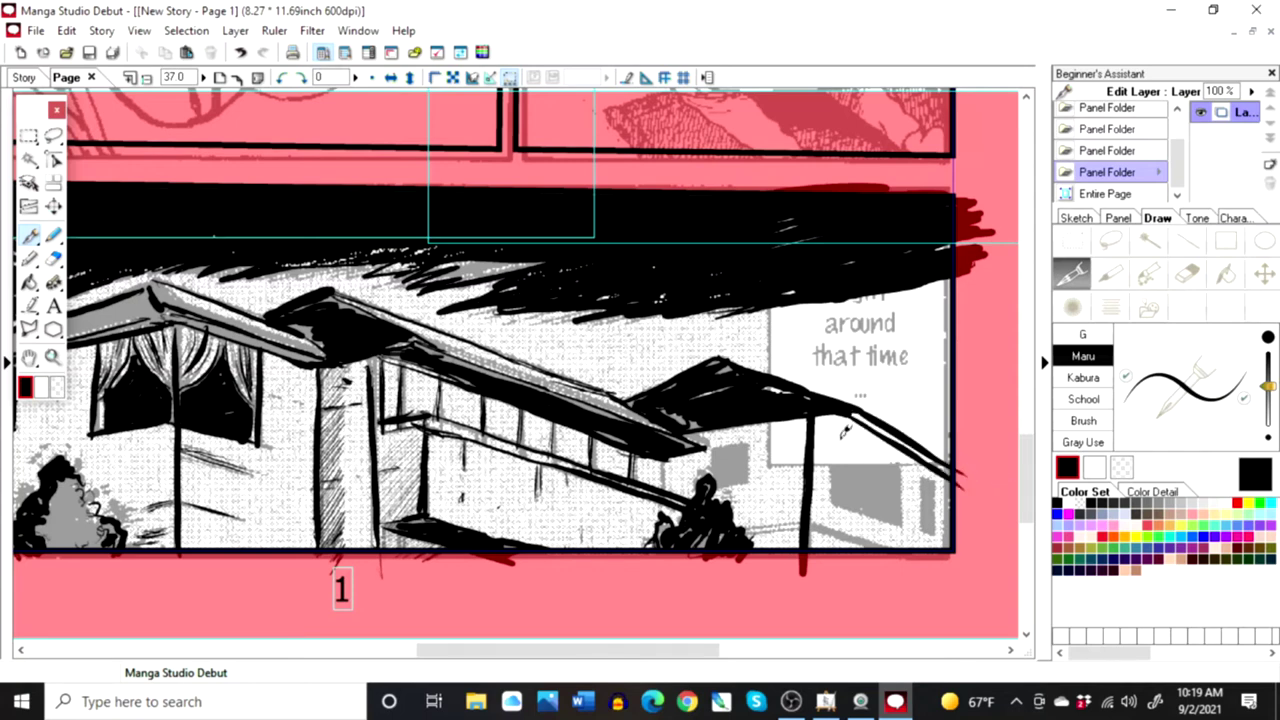
Step: Ink the distant house's windows as solid black shapes, including the small one beside the bush
left_click_drag(898, 452, 902, 512)
mouse_move(832, 440)
left_mouse_down()
mouse_move(829, 500)
mouse_move(889, 511)
left_mouse_up()
mouse_move(832, 441)
left_mouse_down()
mouse_move(891, 462)
mouse_move(846, 448)
mouse_move(833, 466)
mouse_move(840, 500)
mouse_move(880, 510)
mouse_move(868, 450)
mouse_move(888, 510)
mouse_move(880, 463)
mouse_move(940, 532)
mouse_move(922, 466)
mouse_move(926, 520)
mouse_move(918, 476)
left_mouse_up()
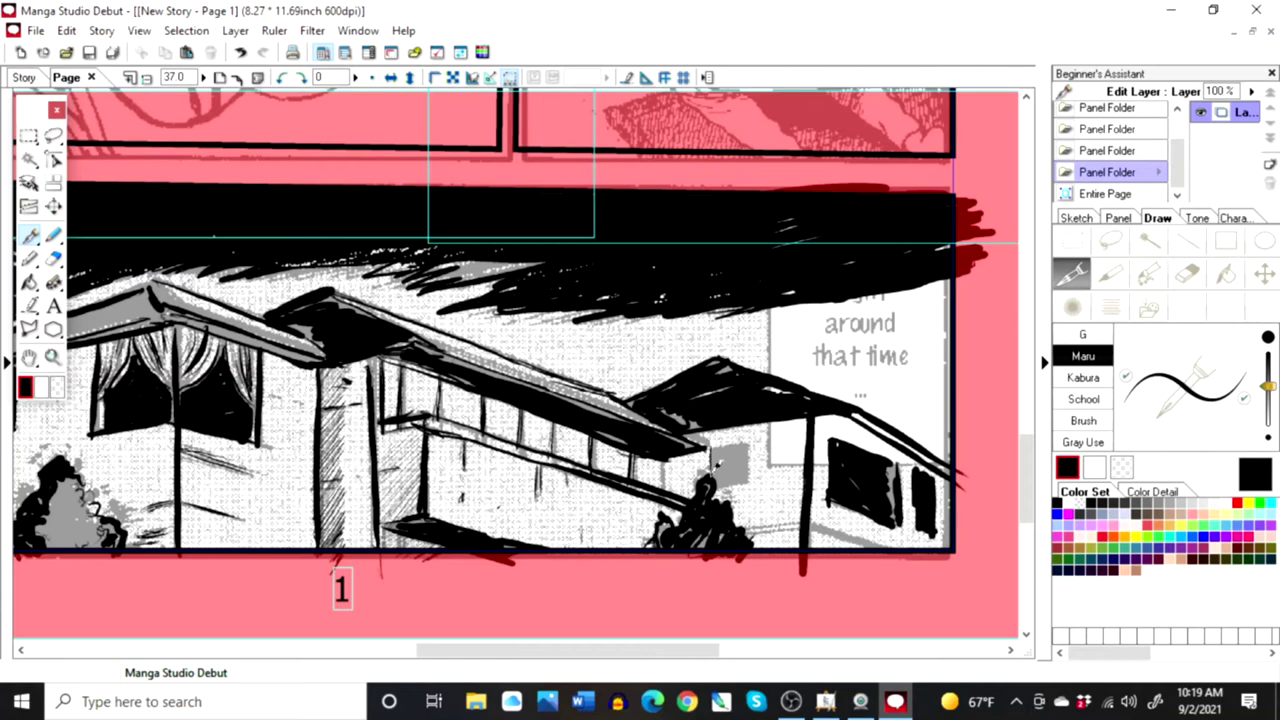
mouse_move(744, 428)
left_mouse_down()
mouse_move(751, 459)
mouse_move(751, 441)
mouse_move(723, 479)
mouse_move(746, 469)
mouse_move(715, 457)
mouse_move(746, 449)
mouse_move(744, 484)
left_mouse_up()
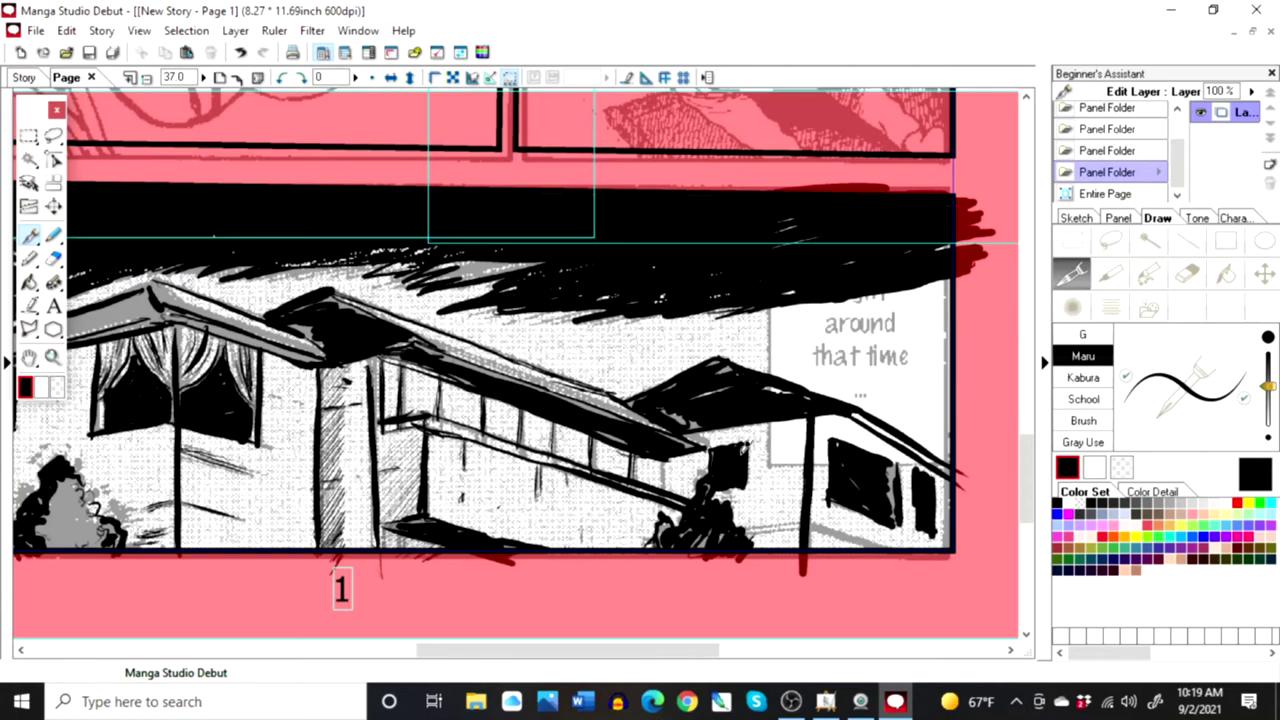
Step: Ink the end edges of the right building and hatch the shadows around the bush under the distant roof
left_click_drag(664, 444, 666, 490)
mouse_move(667, 484)
left_mouse_down()
mouse_move(679, 457)
mouse_move(702, 453)
mouse_move(686, 492)
left_mouse_up()
mouse_move(716, 430)
left_mouse_down()
mouse_move(690, 496)
mouse_move(680, 468)
mouse_move(694, 474)
mouse_move(718, 446)
left_mouse_up()
mouse_move(746, 429)
left_mouse_down()
mouse_move(726, 446)
mouse_move(730, 536)
left_mouse_up()
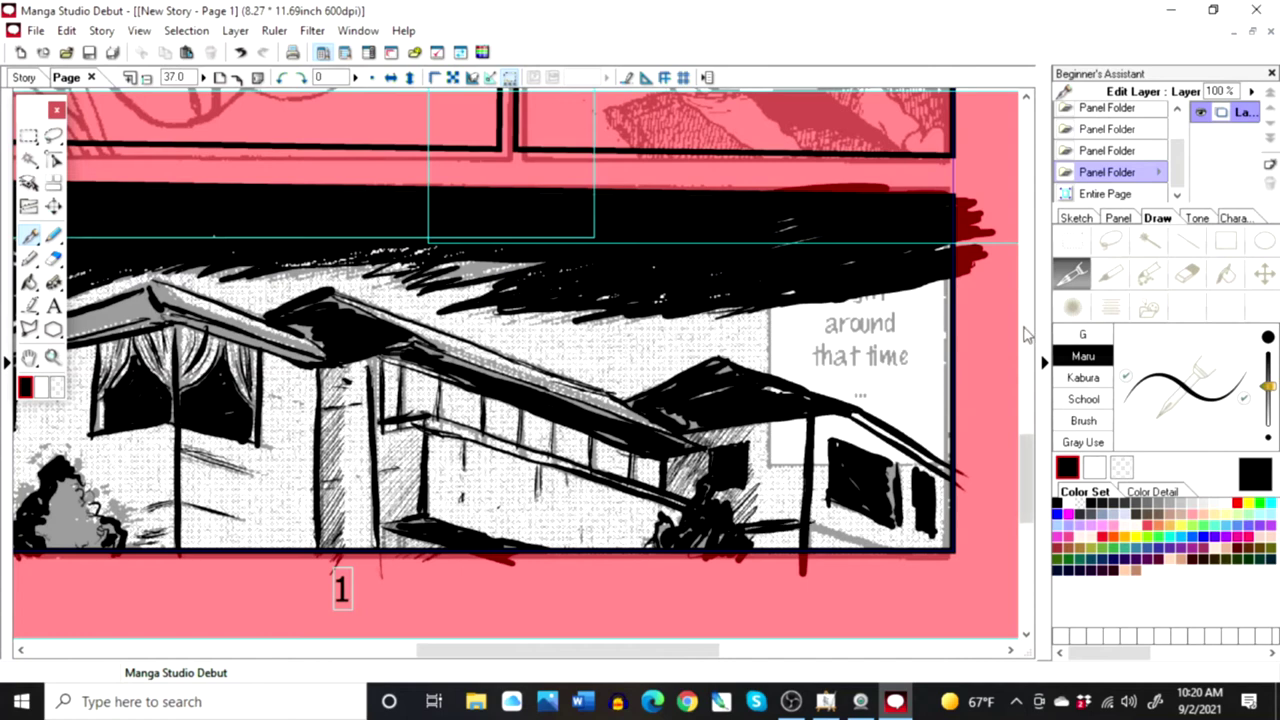
Step: Switch to the panel with the girl's face close-up and ink her face contour from hairline to chin and ear
left_click(1125, 150)
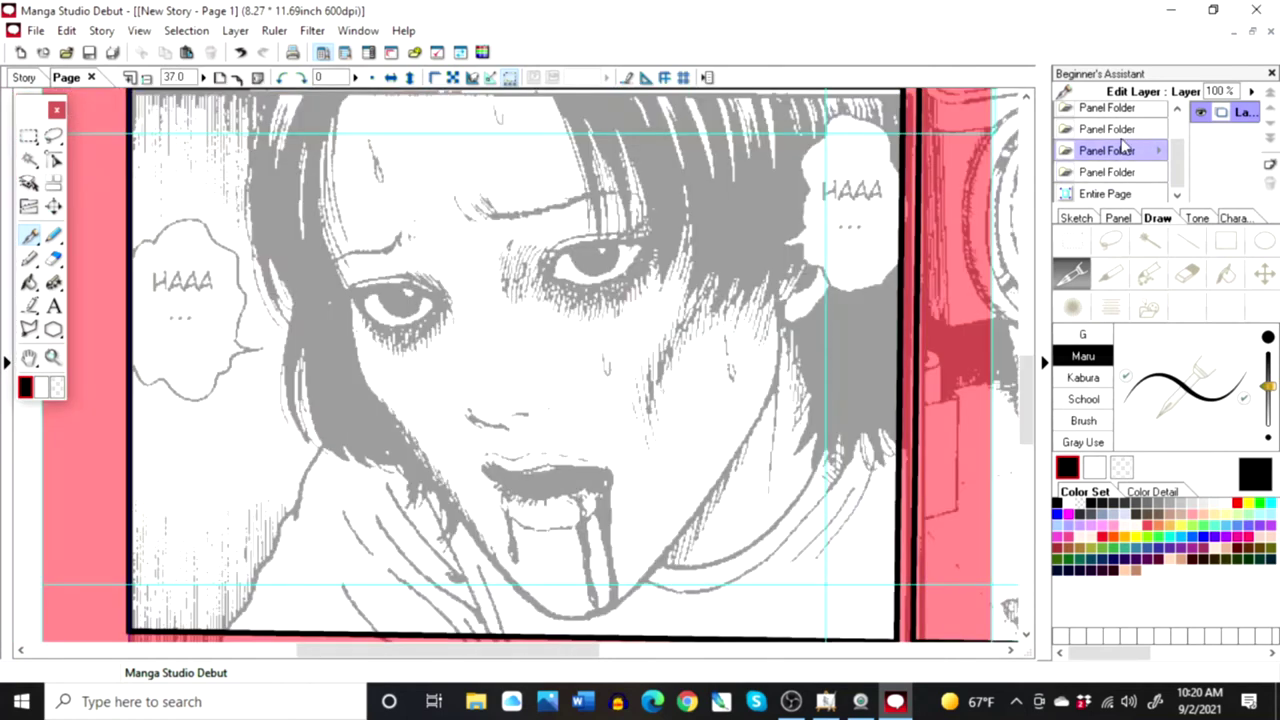
mouse_move(338, 104)
left_mouse_down()
mouse_move(328, 148)
mouse_move(365, 365)
mouse_move(448, 486)
left_mouse_up()
mouse_move(557, 600)
left_mouse_down()
mouse_move(604, 595)
mouse_move(605, 607)
mouse_move(690, 535)
mouse_move(787, 370)
mouse_move(793, 274)
left_mouse_up()
Step: Ink the outlines of the girl's hair, with the jagged fringe, ear and locks on both sides of her face
left_click_drag(543, 91, 564, 106)
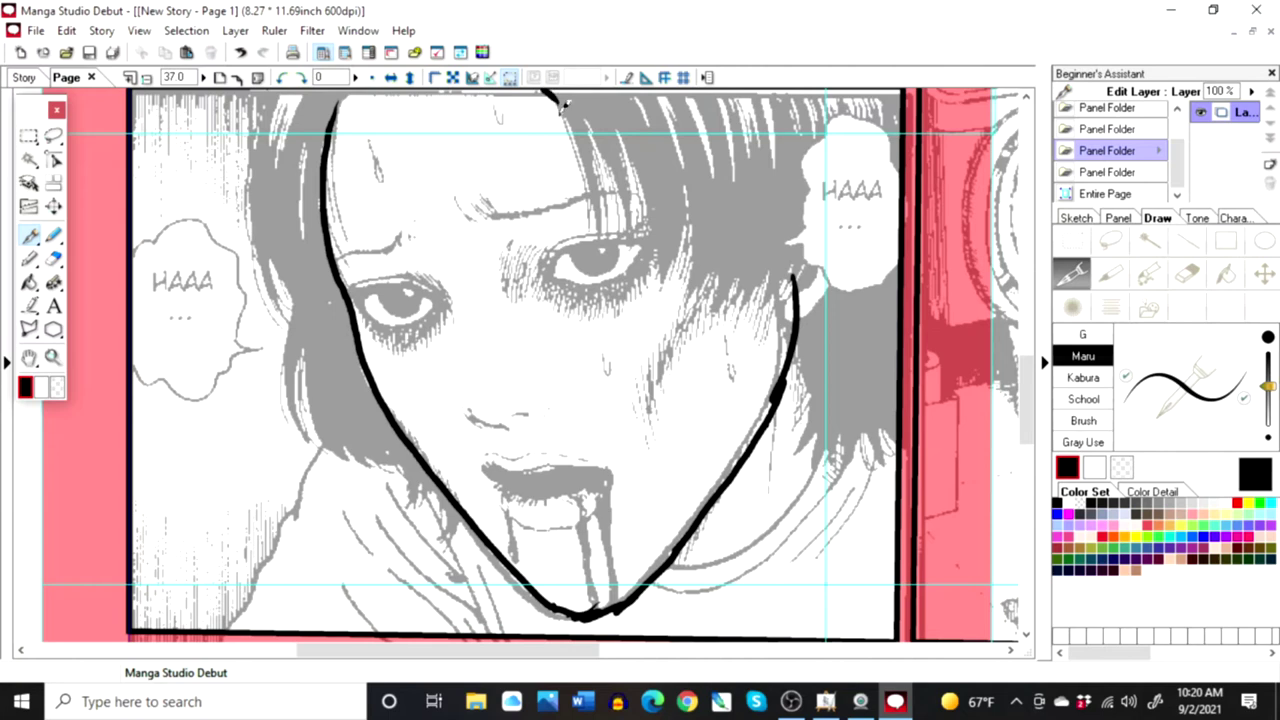
scroll(1000, 343, "up", 3)
mouse_move(535, 150)
left_mouse_down()
mouse_move(565, 177)
mouse_move(591, 287)
mouse_move(588, 213)
mouse_move(613, 287)
mouse_move(612, 237)
mouse_move(659, 313)
mouse_move(643, 338)
mouse_move(642, 270)
mouse_move(663, 330)
mouse_move(670, 268)
mouse_move(673, 348)
mouse_move(690, 285)
mouse_move(699, 328)
mouse_move(696, 390)
left_mouse_up()
mouse_move(716, 294)
left_mouse_down()
mouse_move(712, 376)
mouse_move(734, 317)
mouse_move(732, 372)
mouse_move(746, 312)
mouse_move(743, 372)
mouse_move(764, 316)
mouse_move(776, 357)
mouse_move(791, 301)
mouse_move(811, 344)
mouse_move(849, 254)
mouse_move(854, 286)
mouse_move(804, 384)
mouse_move(805, 493)
mouse_move(821, 544)
mouse_move(846, 498)
mouse_move(842, 548)
mouse_move(873, 489)
mouse_move(882, 520)
mouse_move(910, 488)
left_mouse_up()
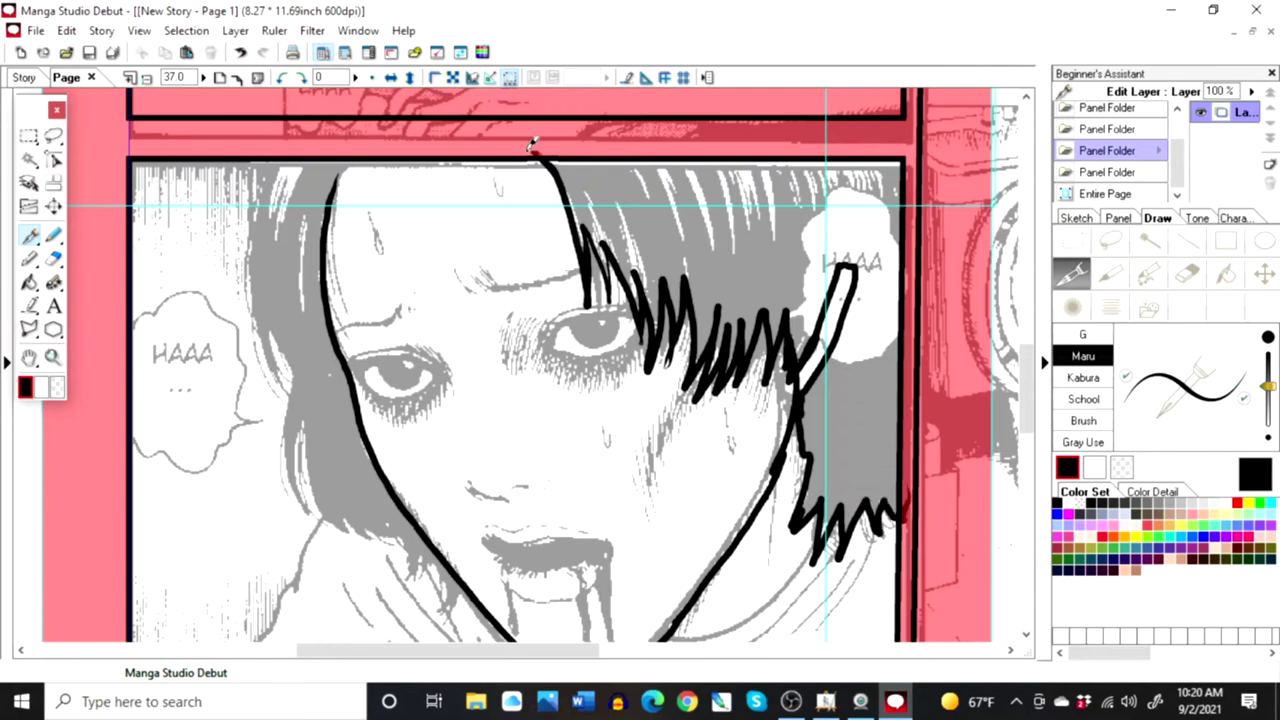
mouse_move(340, 175)
left_mouse_down()
mouse_move(355, 150)
mouse_move(262, 172)
mouse_move(312, 512)
mouse_move(300, 418)
mouse_move(366, 520)
mouse_move(435, 545)
mouse_move(440, 588)
mouse_move(455, 590)
mouse_move(456, 550)
left_mouse_up()
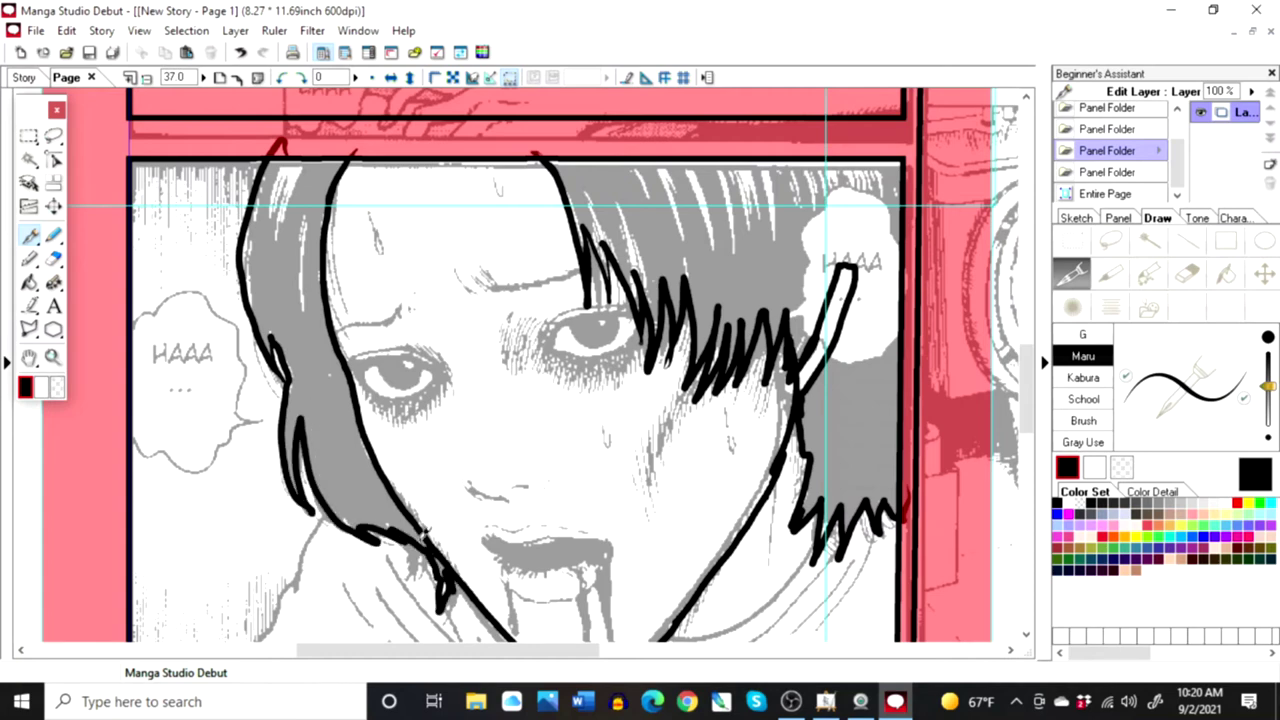
Step: Ink the girl's shoulder line below the HAAA balloon and the clothing folds beside her chin
scroll(365, 487, "down", 2)
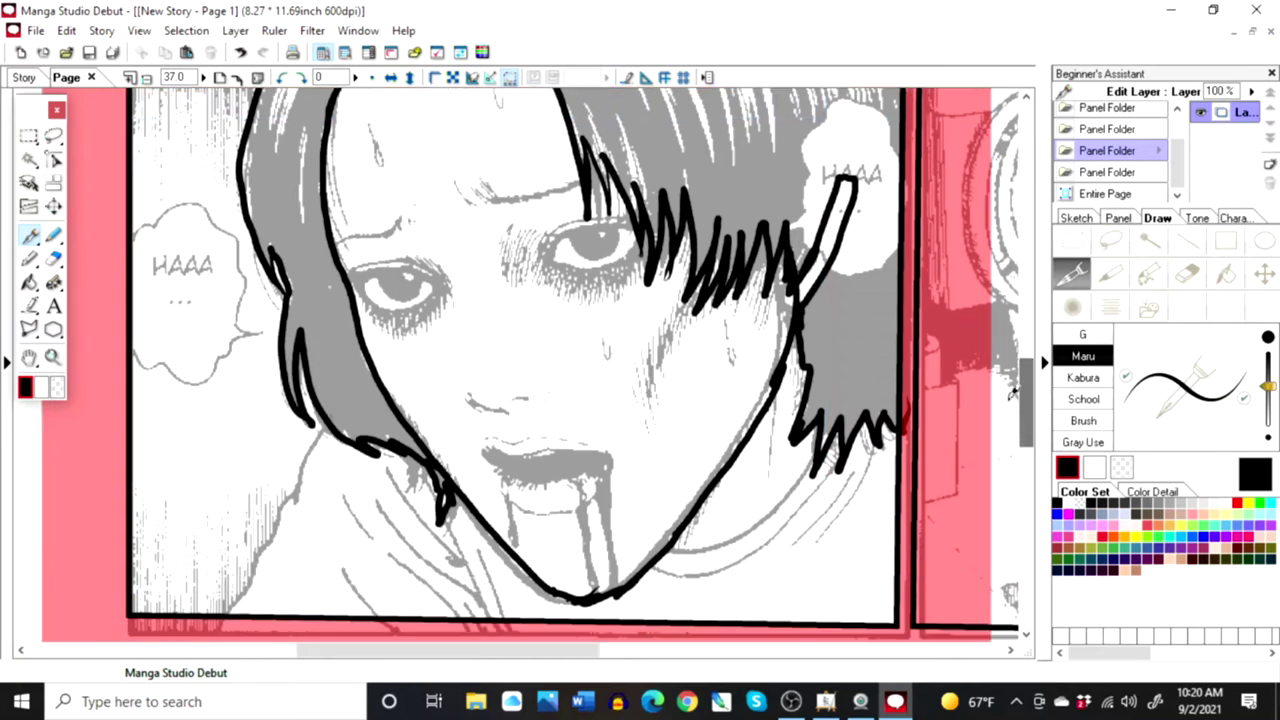
left_click_drag(237, 588, 320, 428)
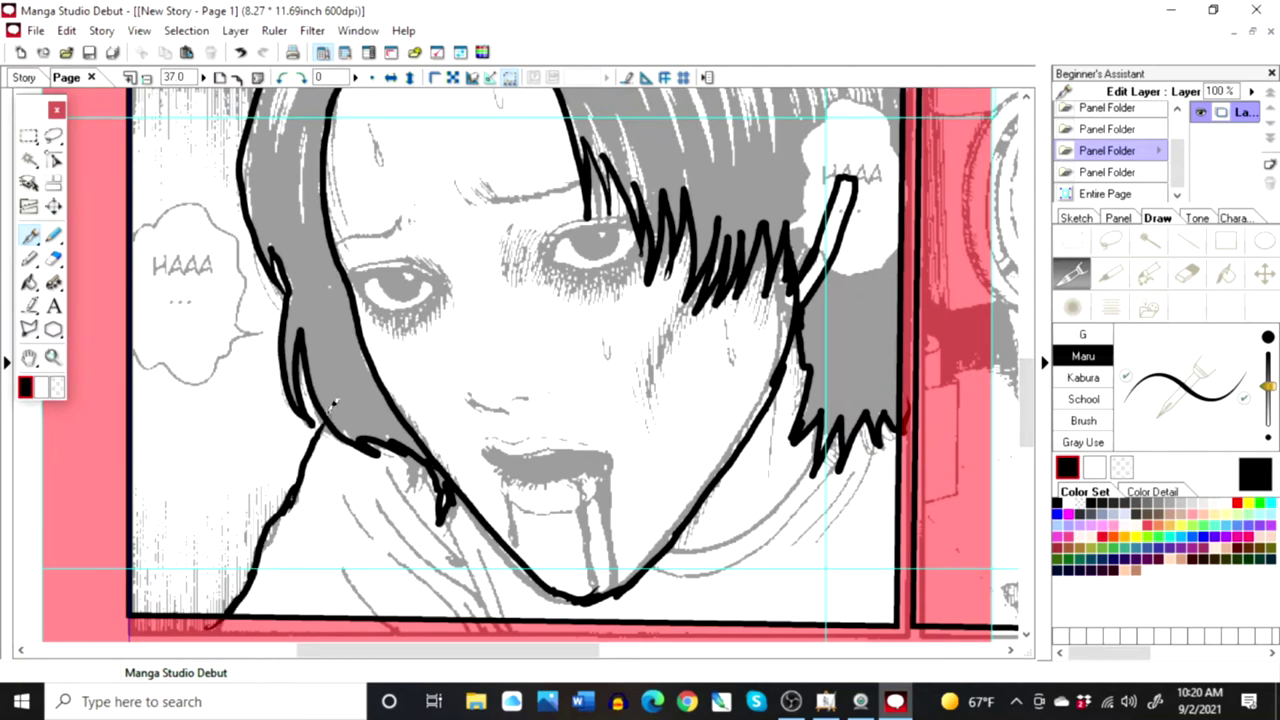
left_click_drag(386, 468, 468, 570)
mouse_move(384, 494)
left_mouse_down()
mouse_move(412, 532)
mouse_move(480, 586)
left_mouse_up()
mouse_move(386, 538)
left_mouse_down()
mouse_move(446, 590)
mouse_move(470, 638)
left_mouse_up()
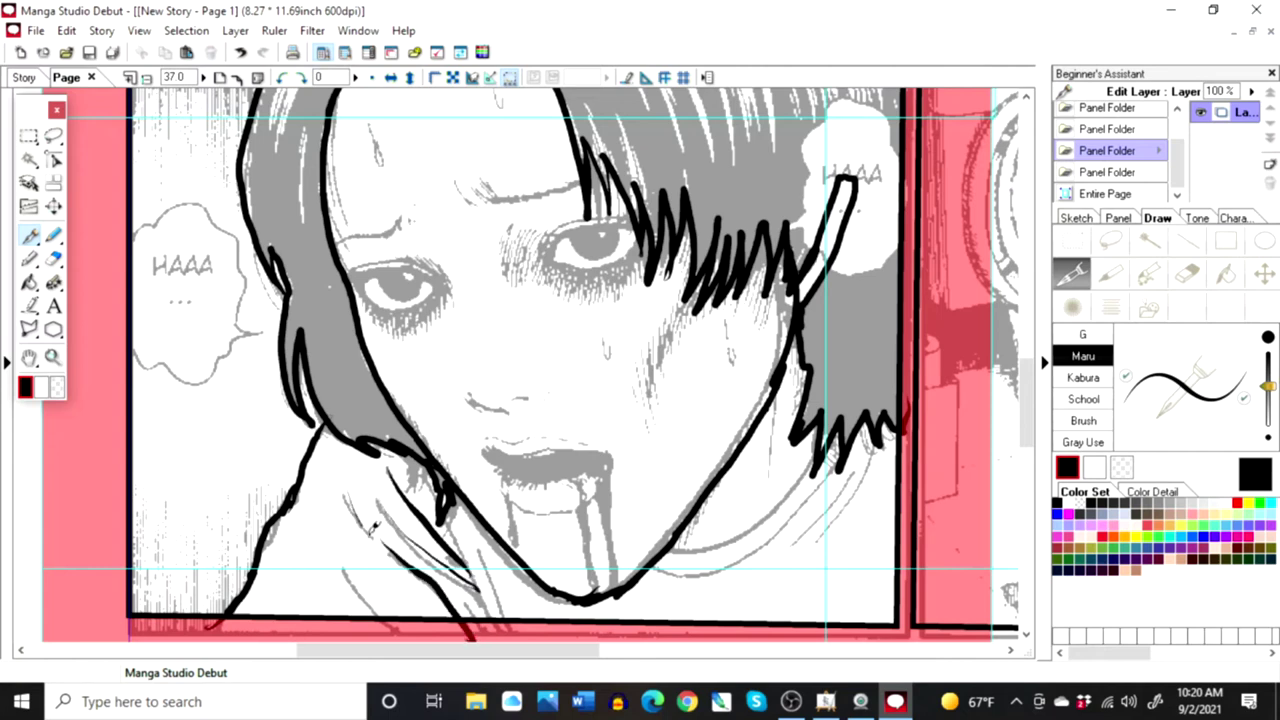
left_click_drag(342, 552, 402, 636)
left_click_drag(464, 570, 494, 632)
left_click_drag(452, 504, 497, 638)
left_click_drag(484, 532, 504, 616)
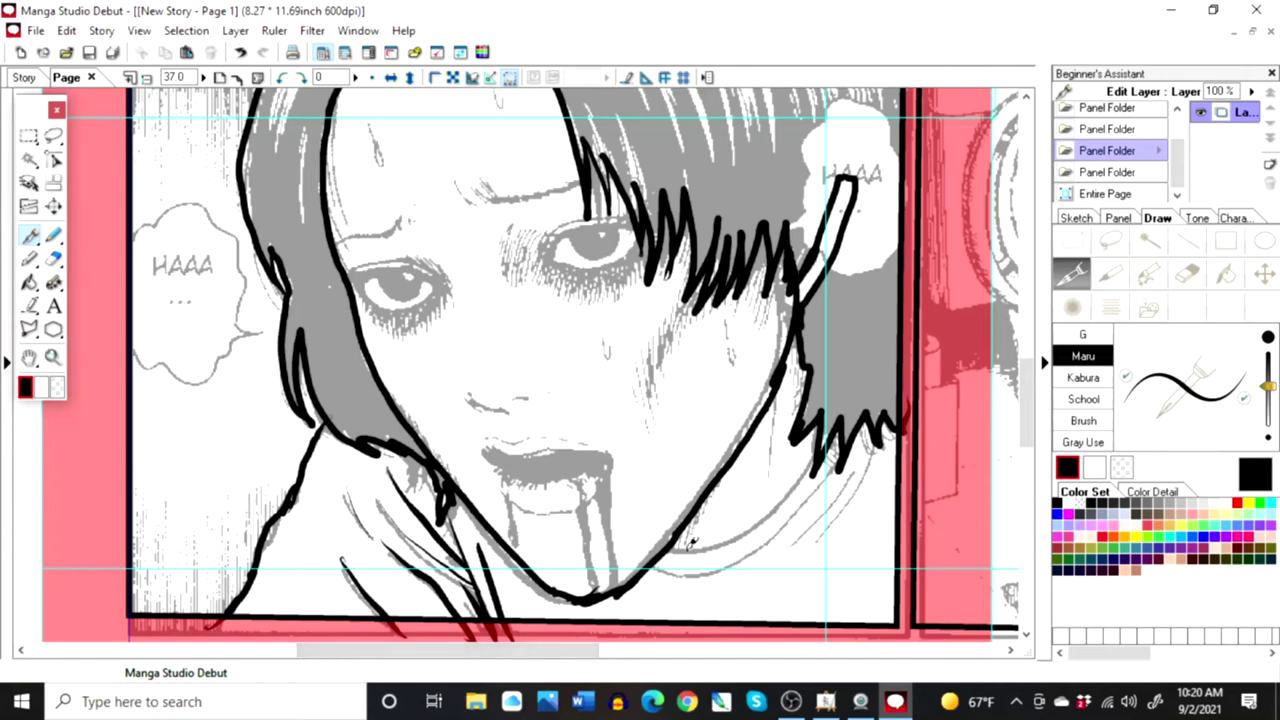
Step: Ink the curved collar and shoulder folds between her chin and the hair under her ear
mouse_move(662, 556)
left_mouse_down()
mouse_move(795, 486)
mouse_move(815, 428)
left_mouse_up()
mouse_move(655, 553)
left_mouse_down()
mouse_move(713, 570)
mouse_move(809, 505)
mouse_move(840, 452)
left_mouse_up()
left_click_drag(822, 514, 869, 433)
left_click_drag(808, 554, 877, 436)
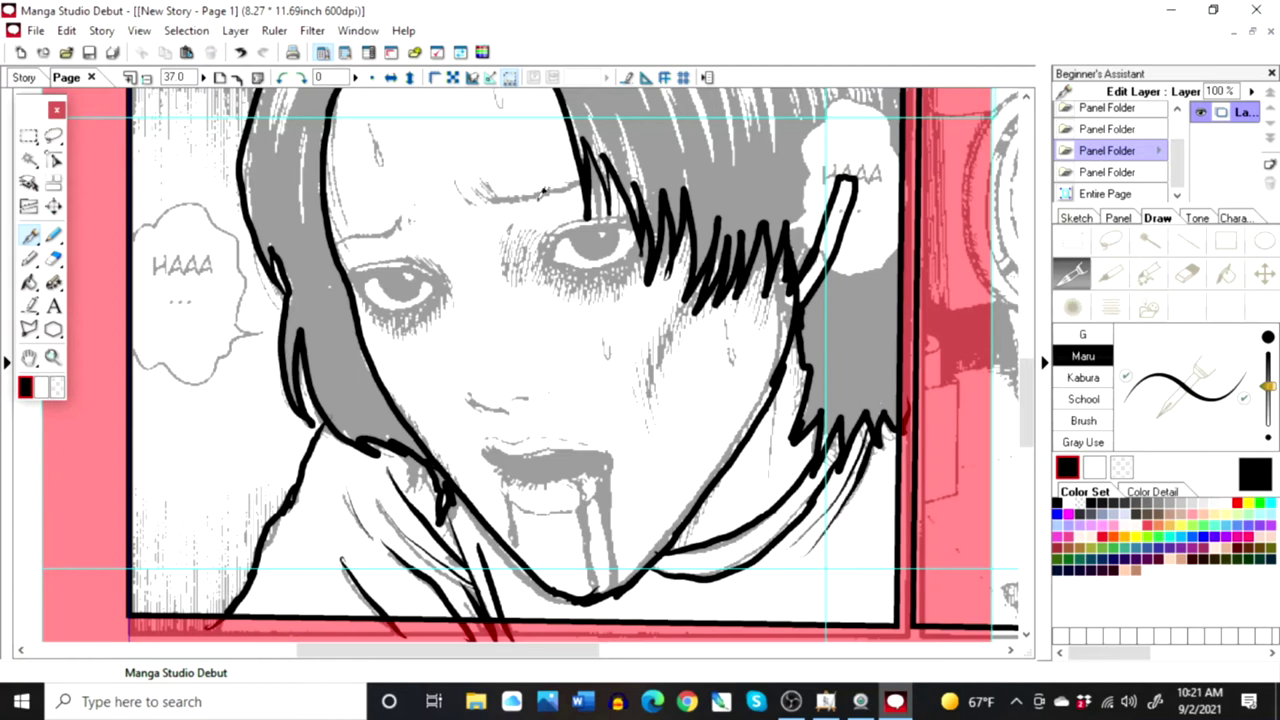
Step: Ink the girl's eye nearest the HAAA balloon with its lids, dark iris and highlight
mouse_move(351, 274)
left_mouse_down()
mouse_move(411, 257)
mouse_move(439, 267)
mouse_move(445, 286)
mouse_move(396, 262)
left_mouse_up()
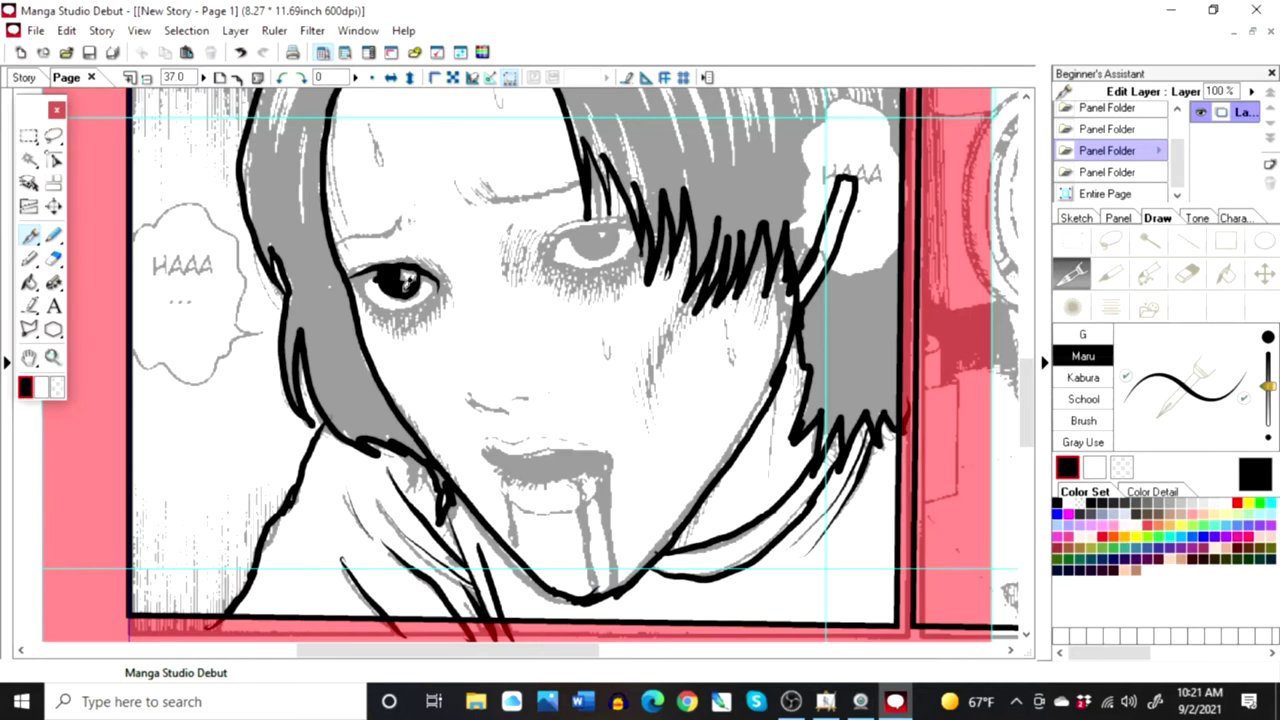
mouse_move(352, 276)
left_mouse_down()
mouse_move(410, 306)
mouse_move(438, 286)
mouse_move(444, 260)
left_mouse_up()
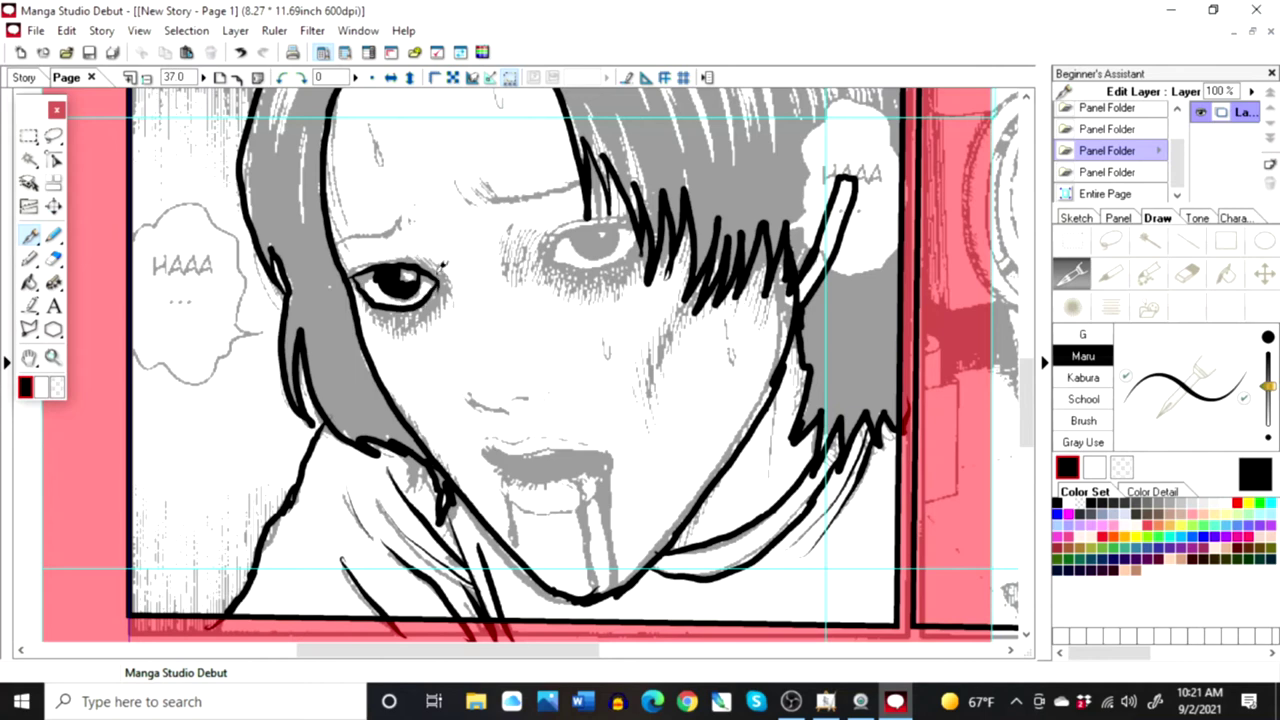
Step: Ink the girl's eye beneath the jagged fringe, with its lids, dark iris and the shadow under it
mouse_move(554, 244)
left_mouse_down()
mouse_move(584, 217)
mouse_move(648, 204)
left_mouse_up()
mouse_move(548, 254)
left_mouse_down()
mouse_move(596, 268)
mouse_move(640, 236)
mouse_move(610, 246)
mouse_move(616, 224)
mouse_move(612, 240)
mouse_move(570, 238)
mouse_move(588, 230)
left_mouse_up()
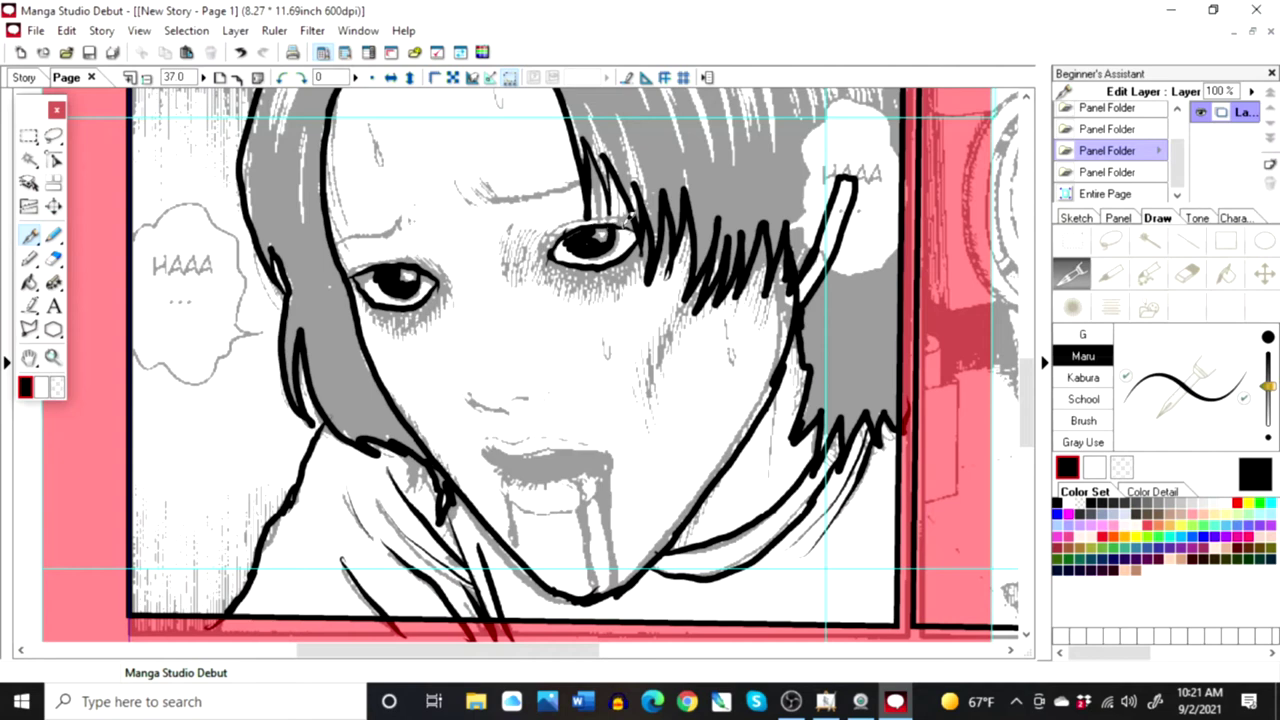
mouse_move(521, 235)
left_mouse_down()
mouse_move(506, 272)
mouse_move(530, 275)
left_mouse_up()
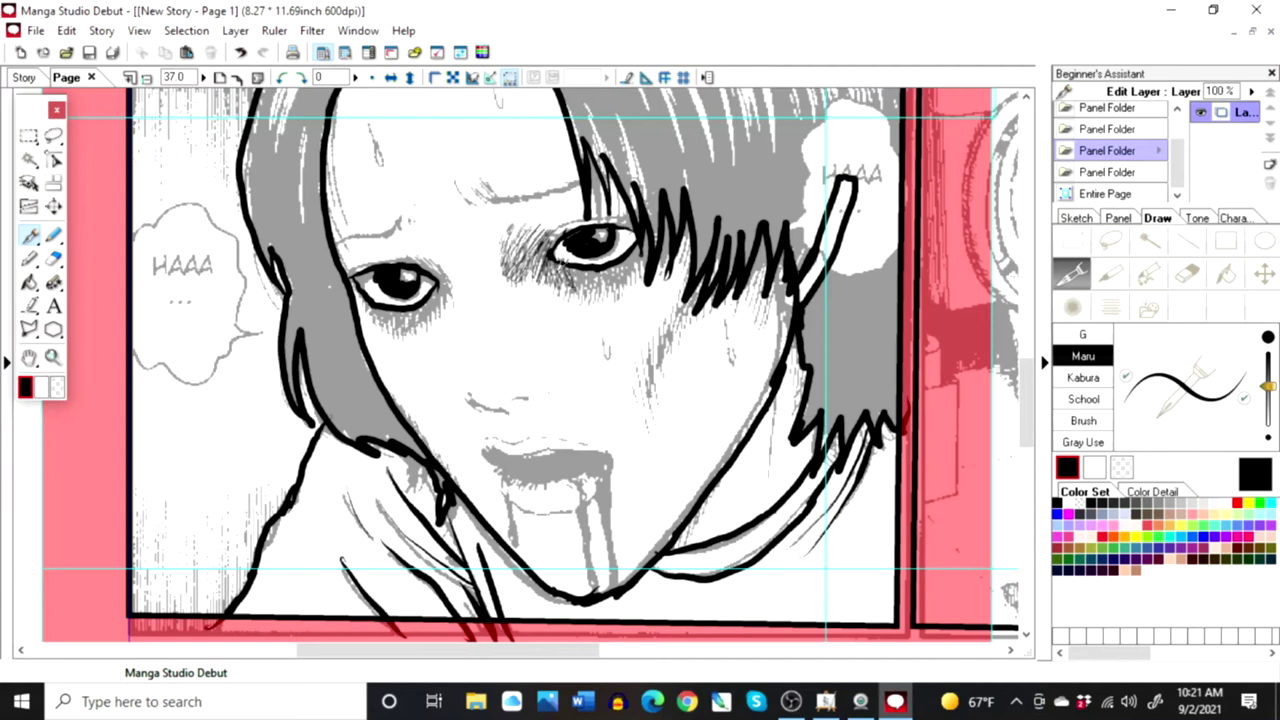
mouse_move(576, 264)
left_mouse_down()
mouse_move(568, 297)
mouse_move(632, 280)
mouse_move(565, 290)
mouse_move(576, 255)
left_mouse_up()
Step: Ink the underside of the girl's nose, the crease along its bridge and both furrowed eyebrows
mouse_move(474, 383)
left_mouse_down()
mouse_move(495, 403)
mouse_move(541, 389)
left_mouse_up()
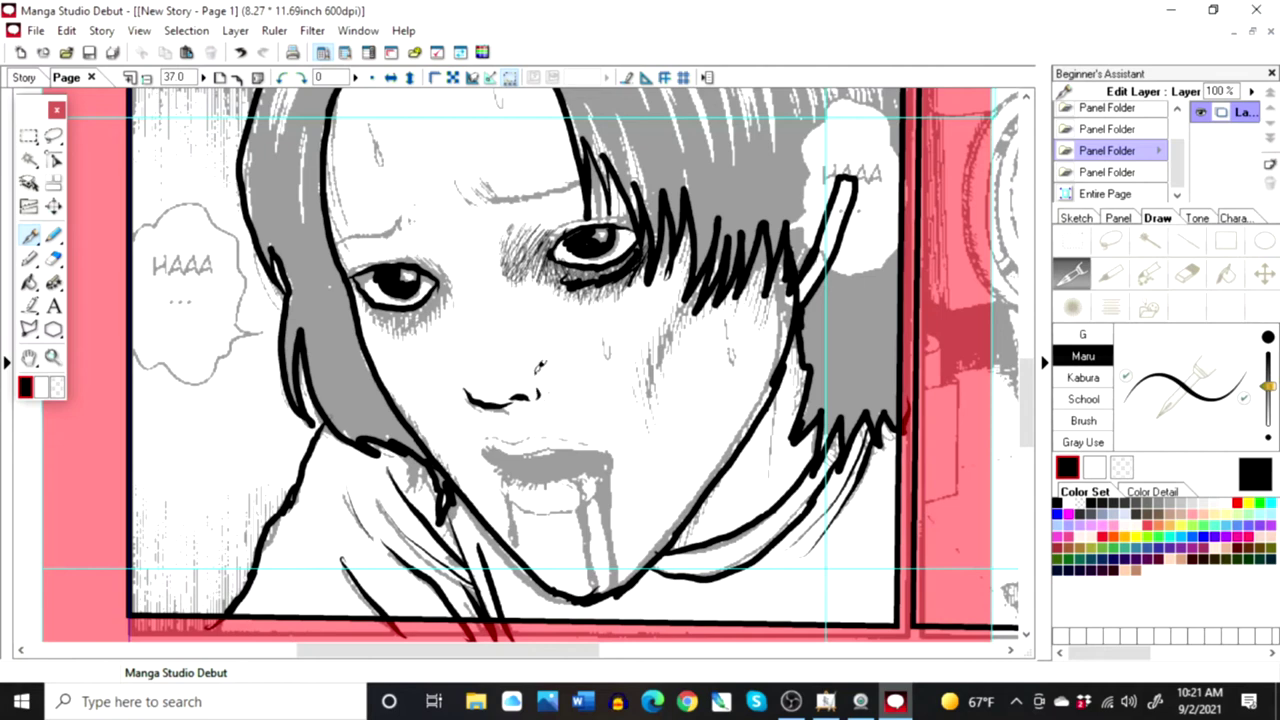
left_click_drag(470, 330, 436, 244)
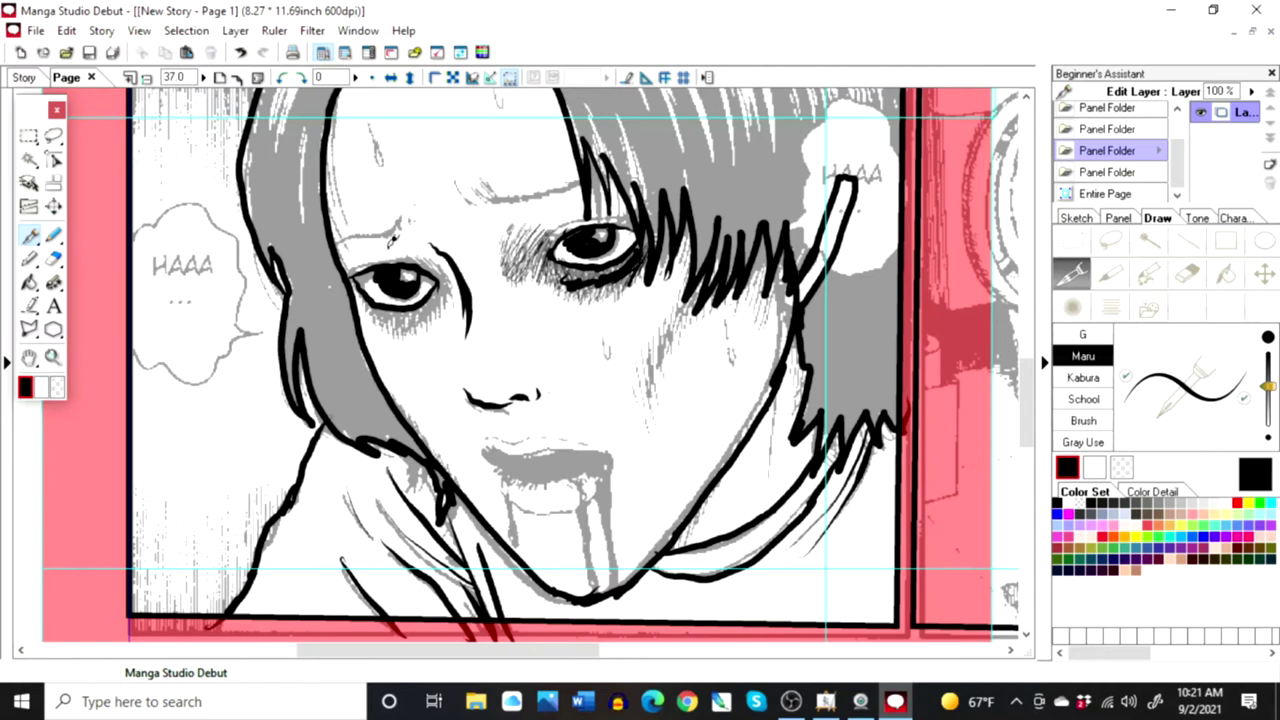
mouse_move(337, 241)
left_mouse_down()
mouse_move(410, 215)
mouse_move(401, 208)
left_mouse_up()
left_click_drag(467, 178, 590, 191)
mouse_move(468, 180)
left_mouse_down()
mouse_move(545, 195)
mouse_move(515, 190)
mouse_move(570, 190)
mouse_move(525, 187)
mouse_move(600, 172)
mouse_move(582, 183)
mouse_move(622, 182)
left_mouse_up()
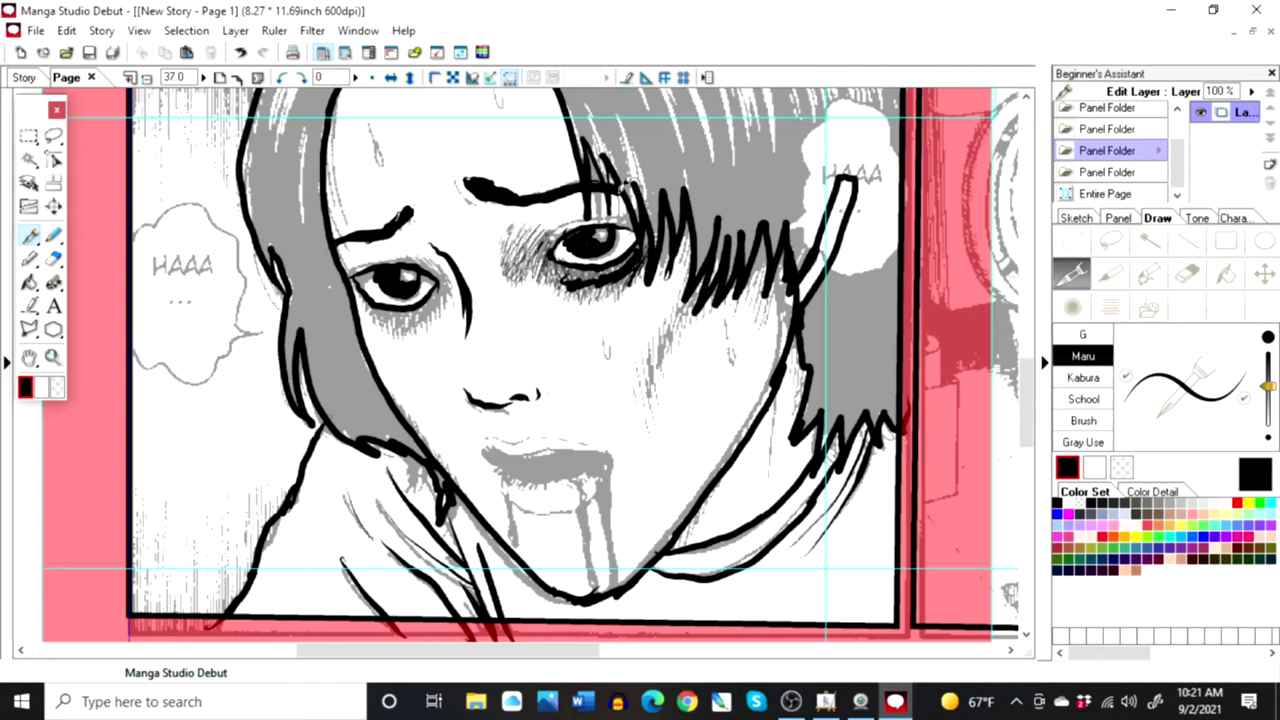
Step: Ink the dark strand running from the fringe down her cheek and the creases around the eye nearest the HAAA balloon
mouse_move(657, 408)
left_mouse_down()
mouse_move(653, 368)
mouse_move(667, 343)
mouse_move(665, 373)
mouse_move(683, 318)
left_mouse_up()
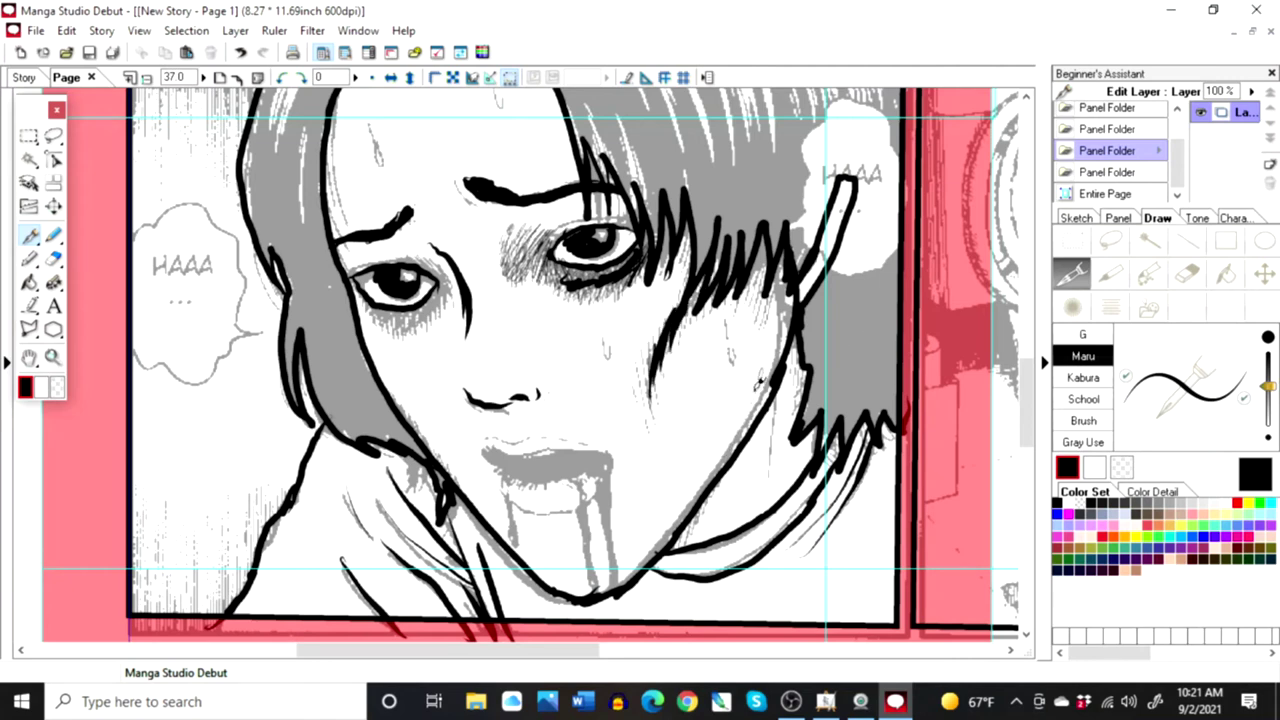
mouse_move(358, 285)
left_mouse_down()
mouse_move(388, 316)
mouse_move(428, 314)
mouse_move(445, 292)
left_mouse_up()
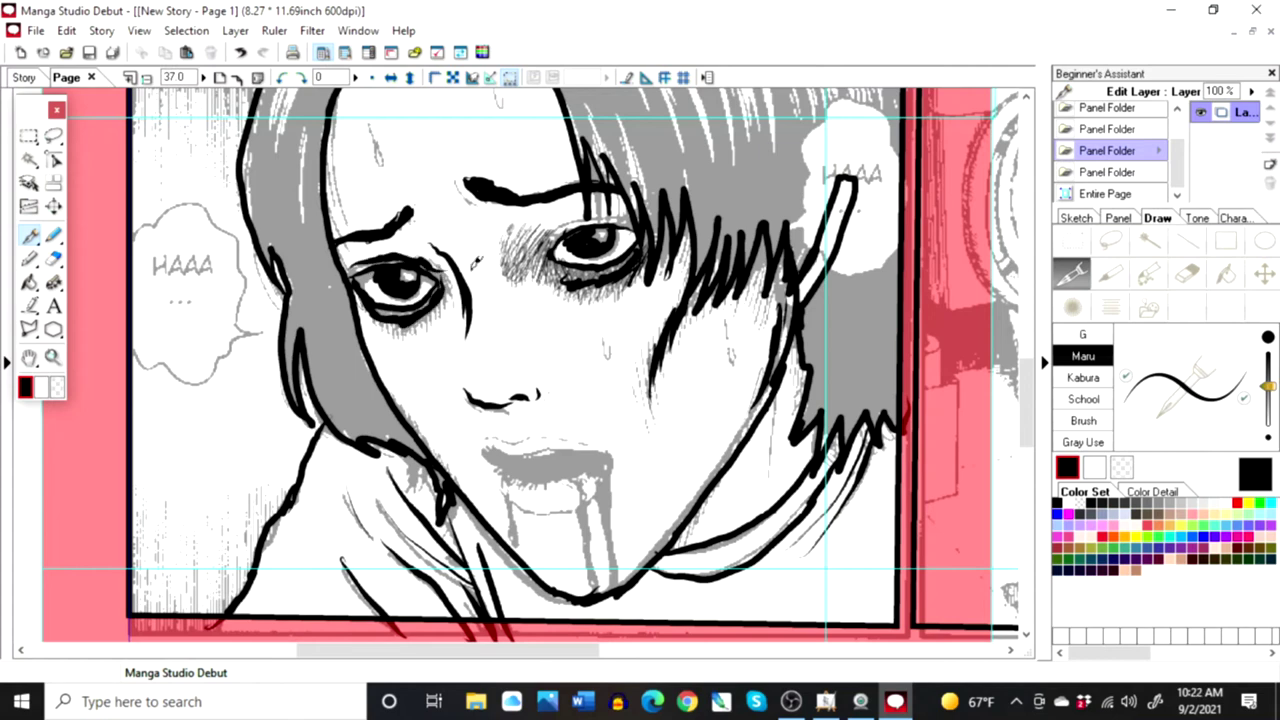
Step: Ink the girl's lips with a dark mouth opening and the streams running from her mouth to her chin
mouse_move(480, 452)
left_mouse_down()
mouse_move(615, 453)
mouse_move(558, 479)
left_mouse_up()
mouse_move(481, 456)
left_mouse_down()
mouse_move(528, 480)
mouse_move(558, 481)
mouse_move(489, 461)
mouse_move(565, 462)
mouse_move(540, 472)
mouse_move(604, 462)
left_mouse_up()
mouse_move(510, 498)
left_mouse_down()
mouse_move(545, 510)
mouse_move(594, 500)
left_mouse_up()
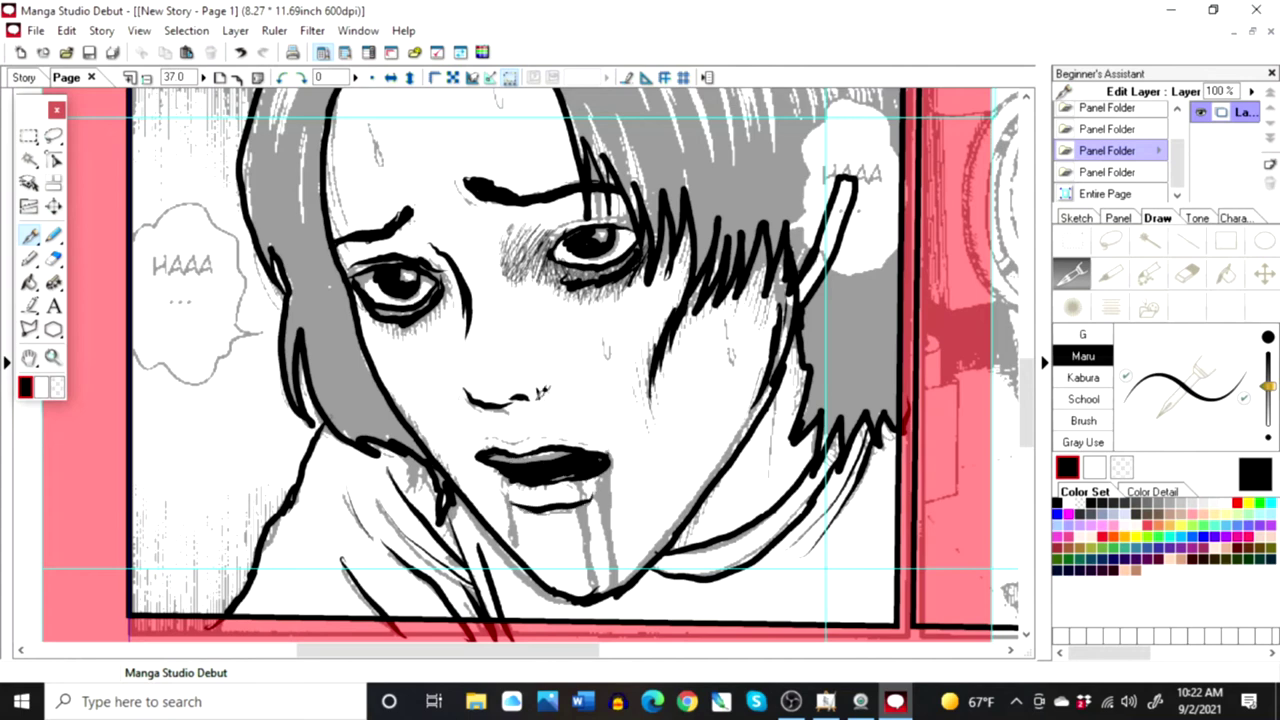
left_click_drag(538, 436, 556, 424)
mouse_move(581, 502)
left_mouse_down()
mouse_move(597, 579)
mouse_move(595, 494)
mouse_move(584, 504)
mouse_move(600, 482)
mouse_move(617, 577)
mouse_move(611, 545)
left_mouse_up()
left_click_drag(614, 462, 612, 548)
mouse_move(618, 460)
left_mouse_down()
mouse_move(604, 508)
mouse_move(608, 457)
left_mouse_up()
left_click_drag(506, 484, 511, 546)
mouse_move(508, 480)
left_mouse_down()
mouse_move(509, 543)
mouse_move(506, 478)
left_mouse_up()
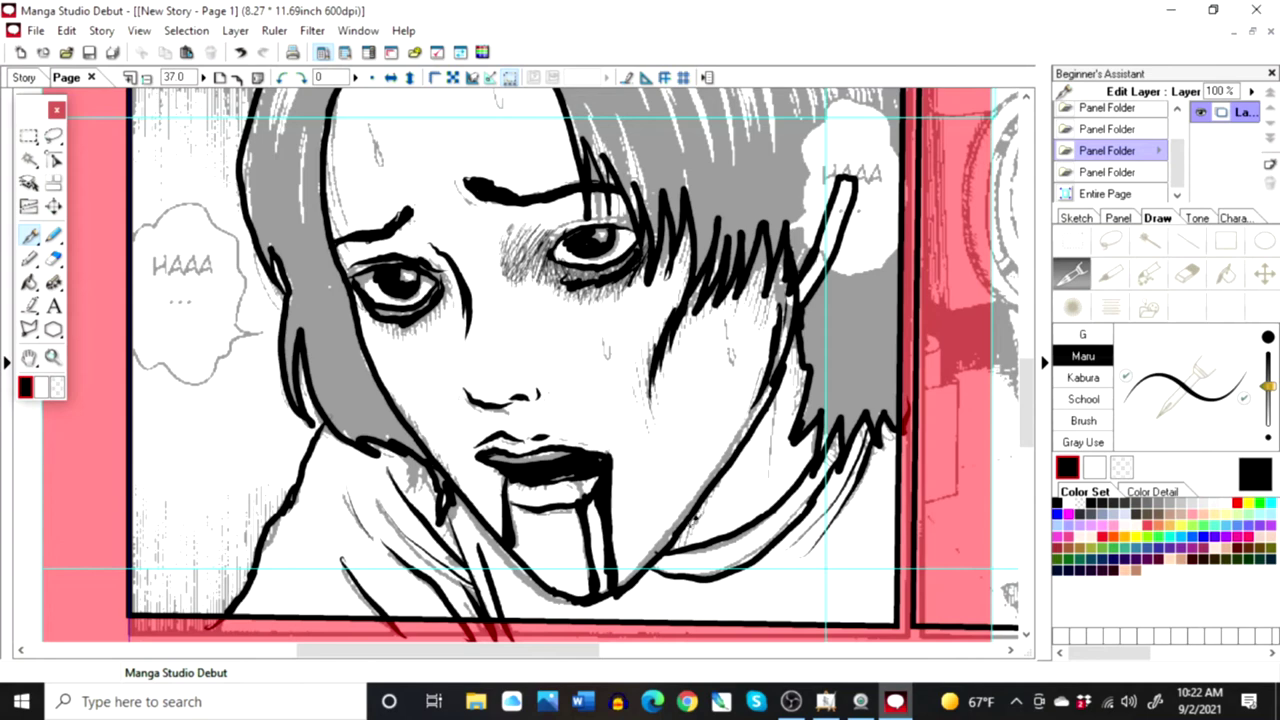
Step: Thicken the jaw shadow and hair edge below her ear, and add ink above the fringe-side eye and along the opposite hairline
mouse_move(682, 538)
left_mouse_down()
mouse_move(728, 490)
mouse_move(776, 397)
left_mouse_up()
mouse_move(750, 444)
left_mouse_down()
mouse_move(688, 531)
mouse_move(713, 493)
left_mouse_up()
left_click_drag(682, 537, 734, 470)
left_click_drag(796, 336, 804, 391)
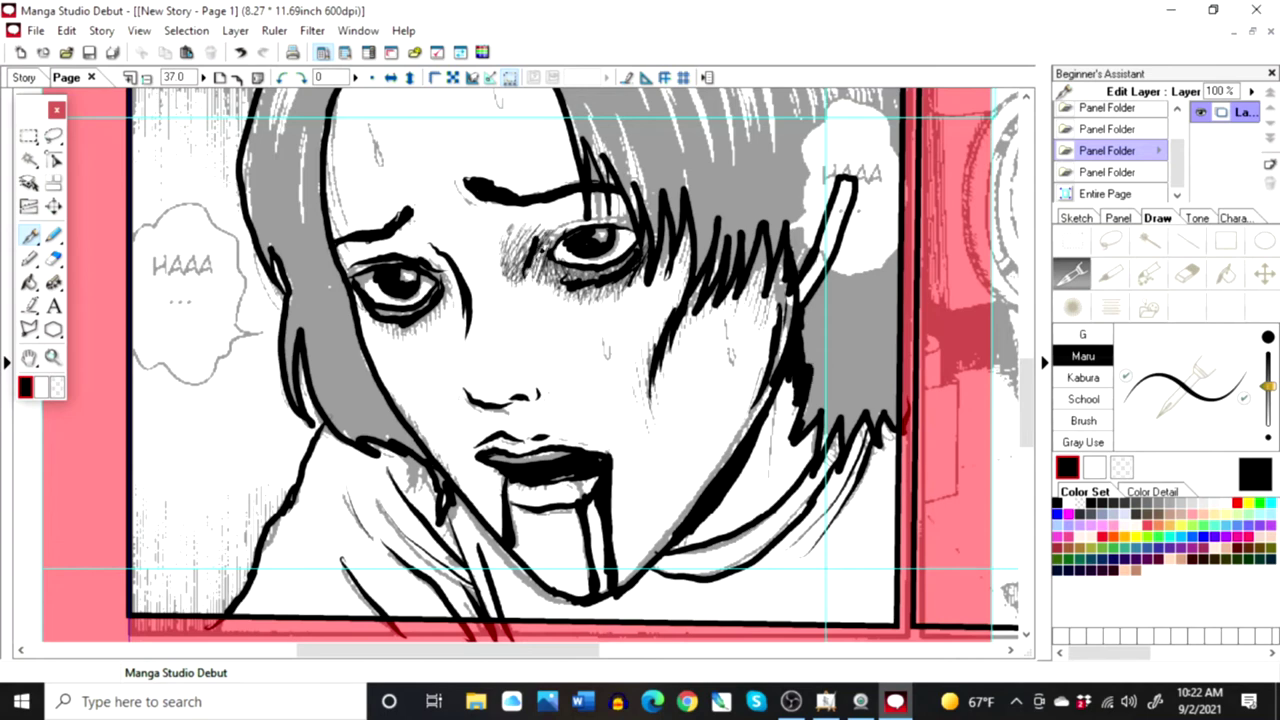
left_click_drag(548, 241, 602, 212)
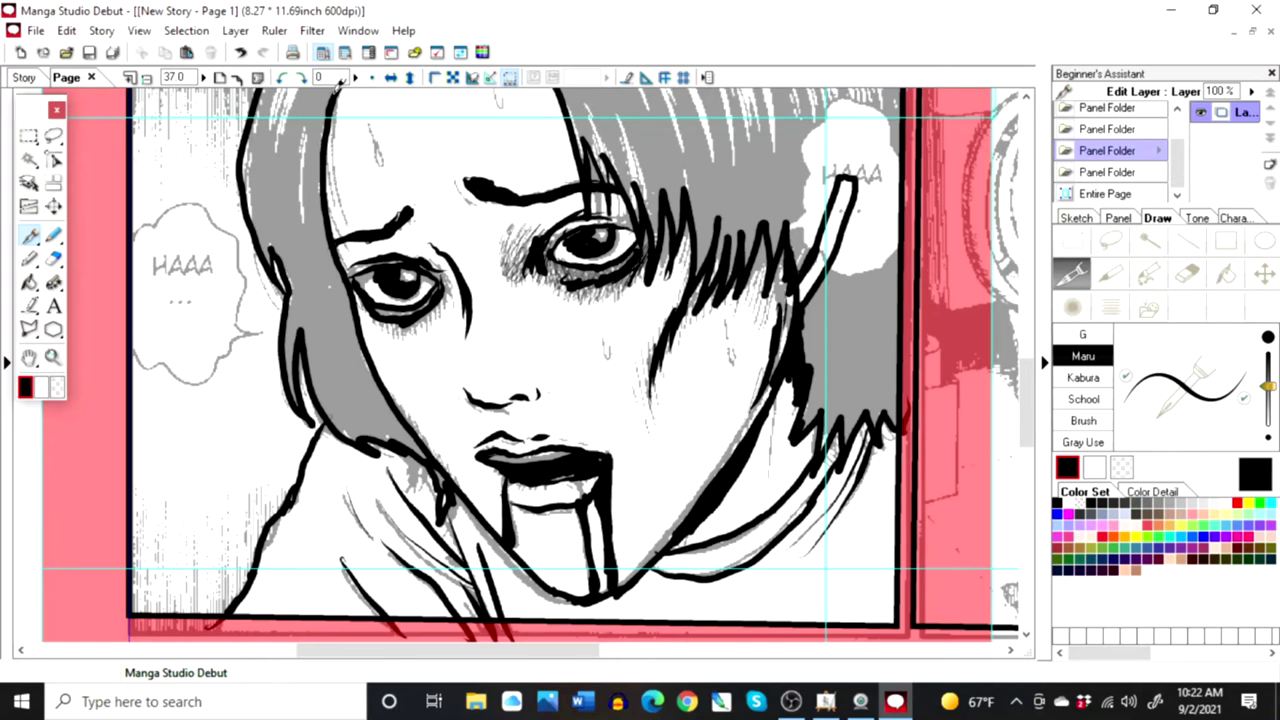
left_click_drag(337, 88, 347, 215)
Step: Select the hair areas on both sides of her face with the Magic Wand, fill them black and clear the selection
left_click_drag(1030, 366, 1030, 363)
left_click(1149, 240)
left_click(712, 165)
left_click(826, 320)
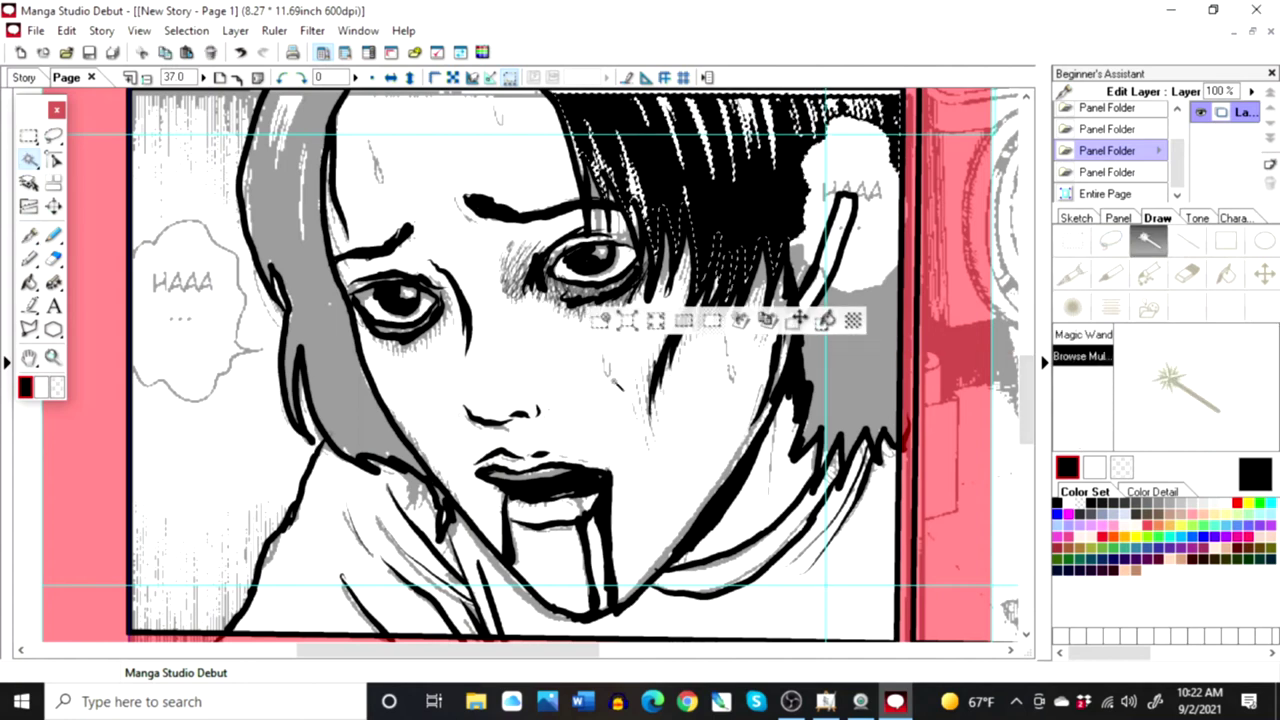
left_click(601, 320)
left_click(340, 379)
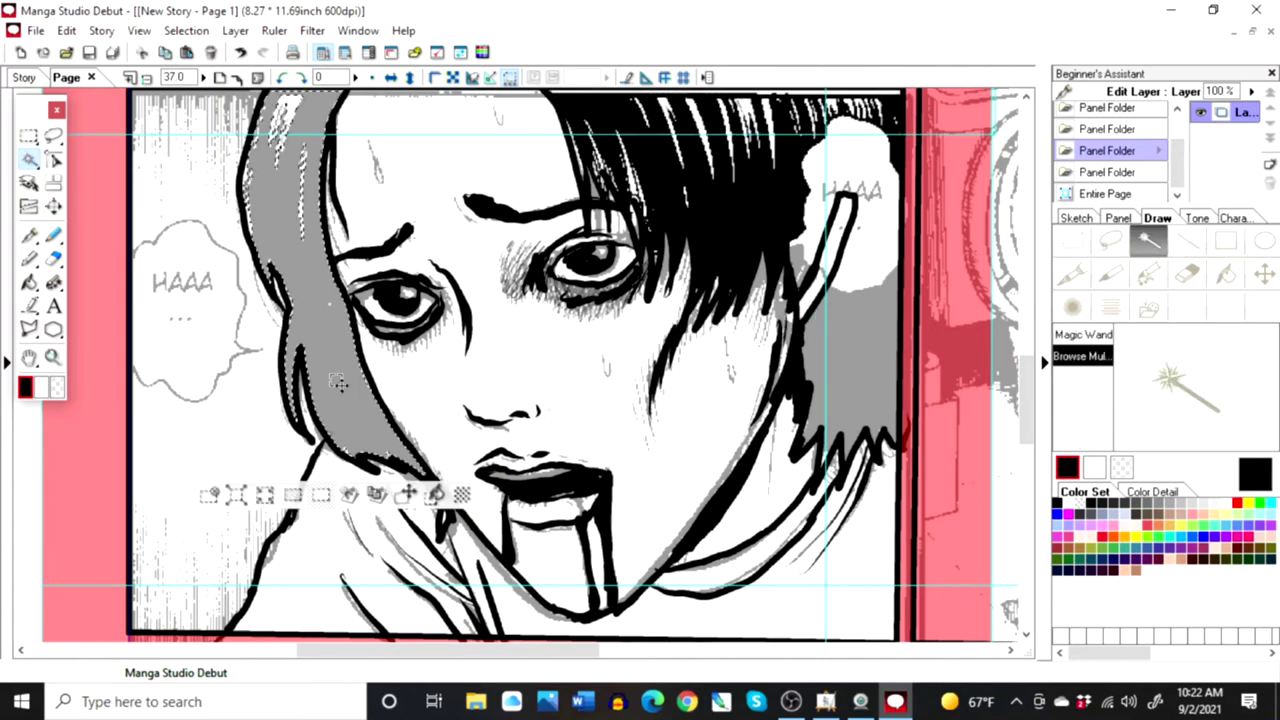
left_click(436, 494)
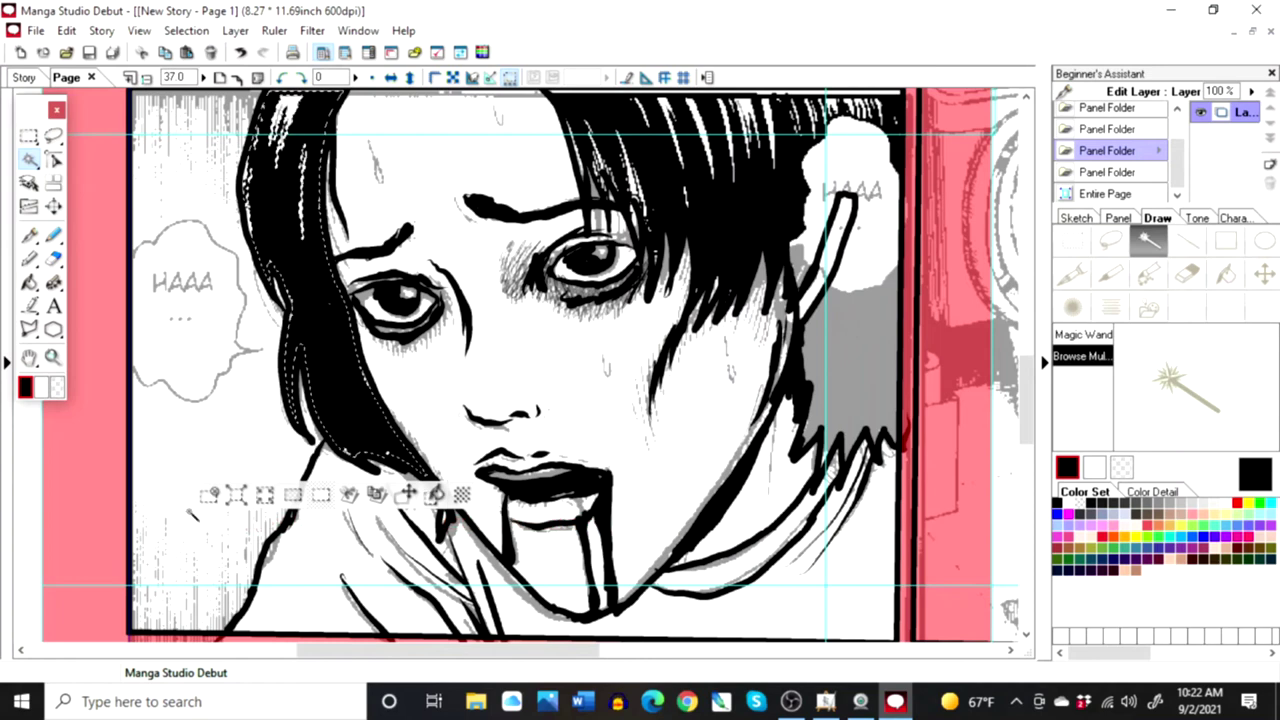
left_click(218, 496)
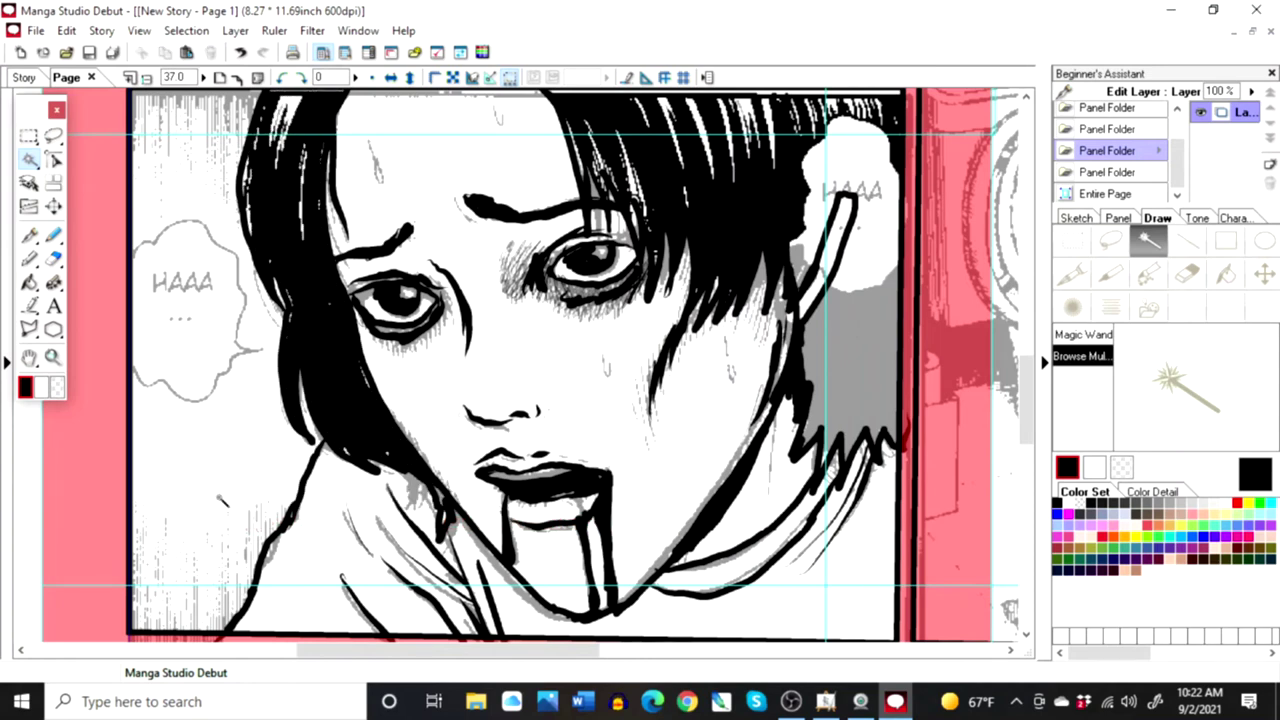
Step: Cover the white streaks in the hair on both sides of her forehead using the Maru pen, undoing the last stroke
left_click(1071, 272)
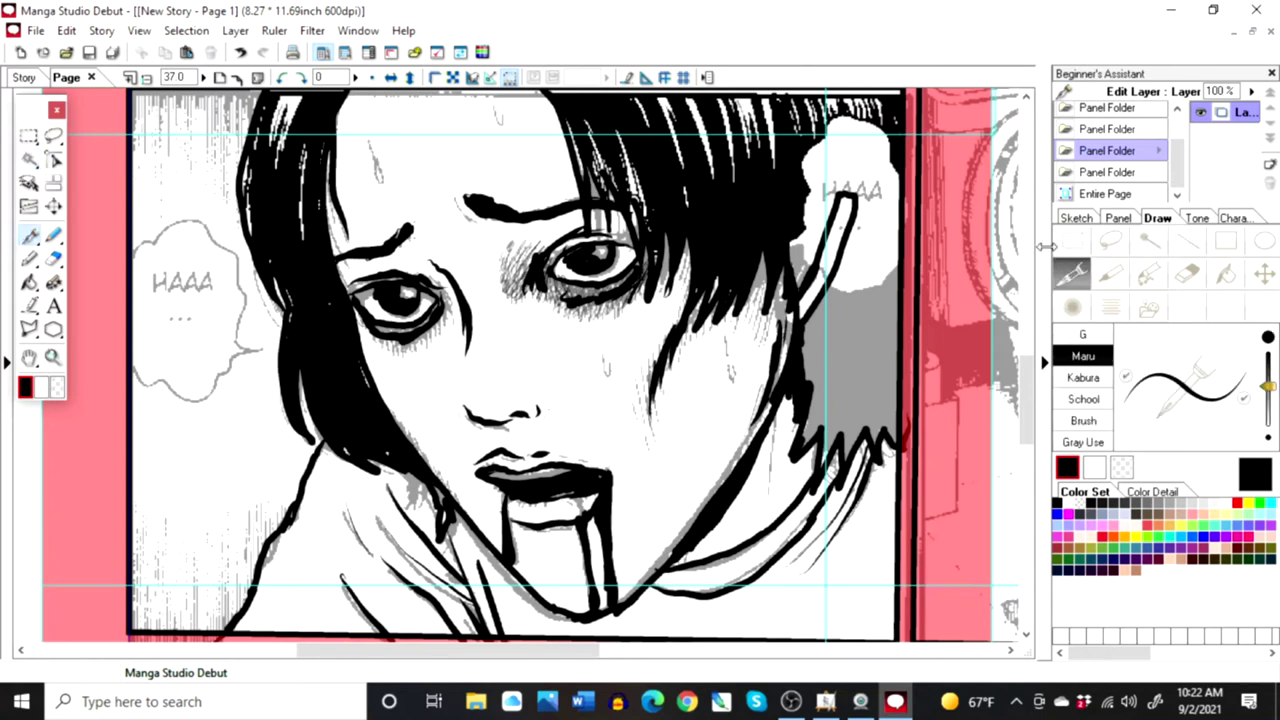
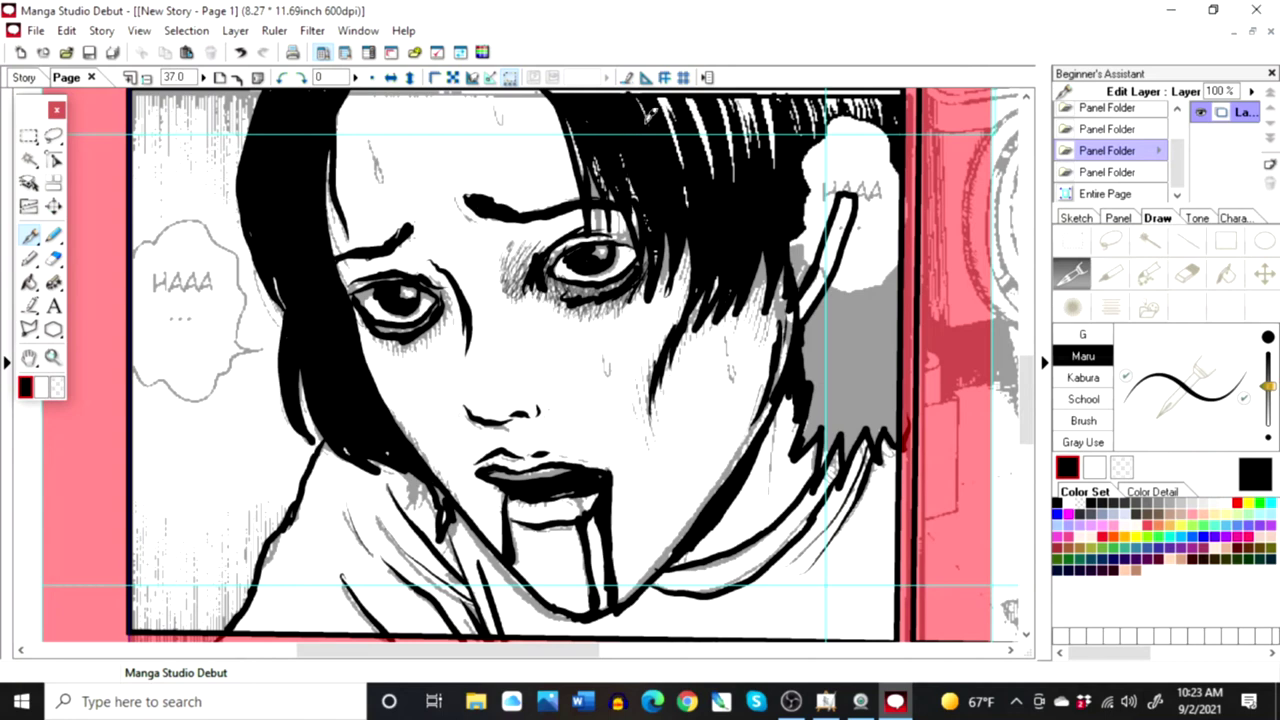
scroll(1024, 365, "up", 2)
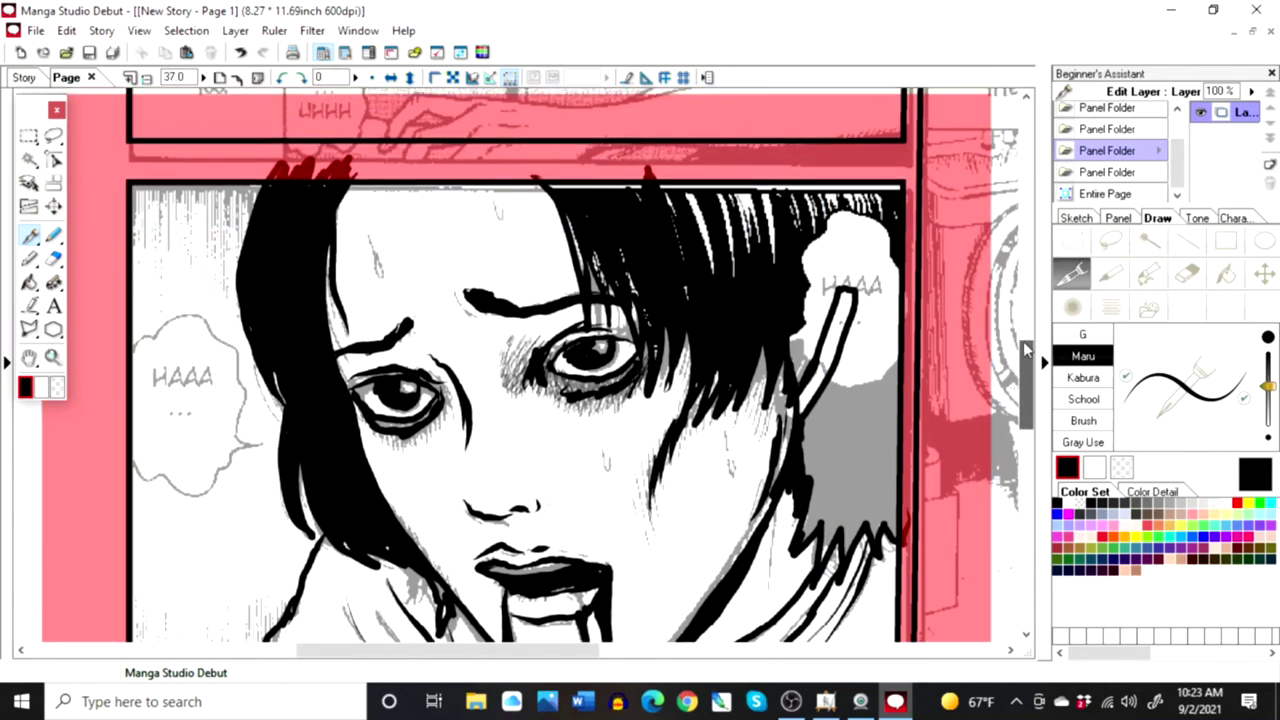
mouse_move(590, 170)
left_mouse_down()
mouse_move(706, 182)
mouse_move(704, 225)
mouse_move(742, 262)
mouse_move(750, 240)
mouse_move(786, 250)
mouse_move(812, 420)
left_mouse_up()
left_click(243, 53)
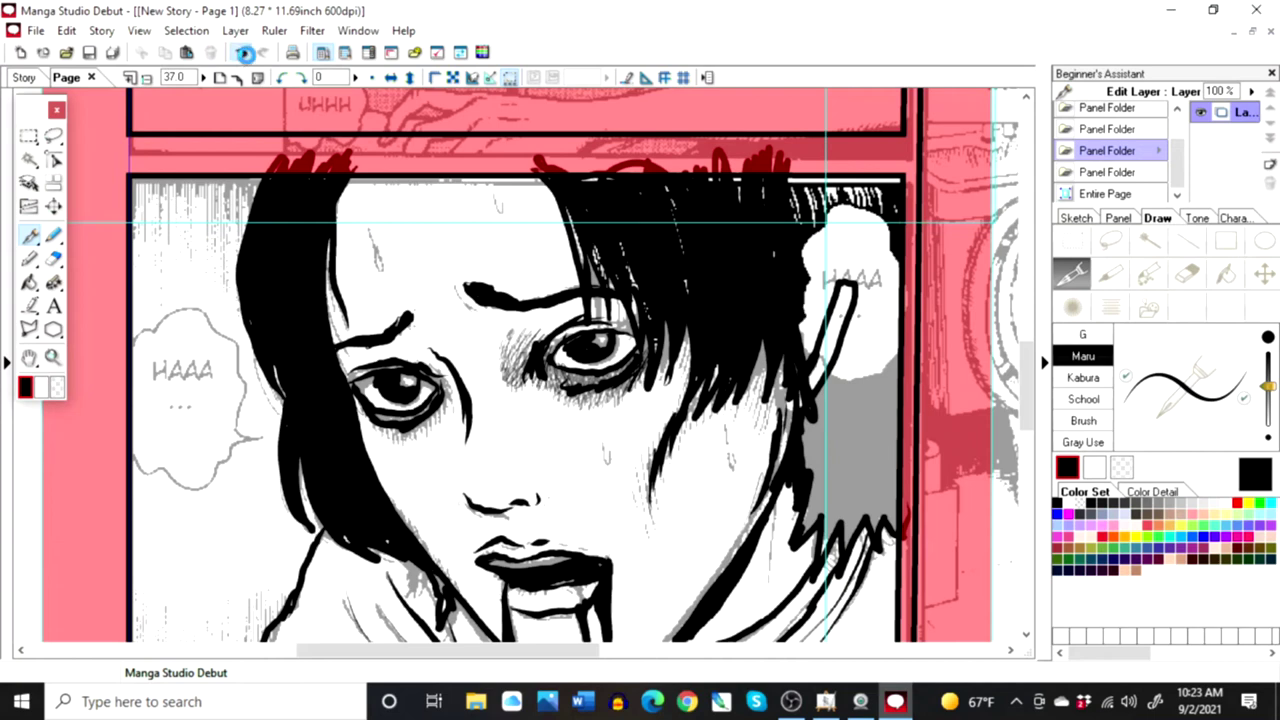
Step: Ink solid black over the balloon area above her ear, the gray hair below it and the remaining gaps in the hair
mouse_move(820, 320)
left_mouse_down()
mouse_move(794, 368)
mouse_move(824, 294)
left_mouse_up()
mouse_move(810, 370)
left_mouse_down()
mouse_move(828, 275)
mouse_move(805, 340)
mouse_move(845, 250)
mouse_move(838, 300)
left_mouse_up()
mouse_move(845, 255)
left_mouse_down()
mouse_move(798, 180)
mouse_move(838, 190)
mouse_move(808, 172)
mouse_move(838, 240)
mouse_move(808, 262)
mouse_move(852, 190)
mouse_move(868, 245)
left_mouse_up()
mouse_move(874, 190)
left_mouse_down()
mouse_move(862, 262)
mouse_move(845, 275)
mouse_move(856, 340)
mouse_move(806, 444)
mouse_move(816, 518)
mouse_move(832, 486)
mouse_move(810, 530)
left_mouse_up()
mouse_move(832, 478)
left_mouse_down()
mouse_move(835, 556)
mouse_move(840, 497)
mouse_move(849, 527)
mouse_move(869, 442)
mouse_move(900, 466)
left_mouse_up()
left_click_drag(895, 390, 870, 430)
left_click_drag(850, 362, 806, 458)
left_click_drag(846, 374, 824, 474)
mouse_move(854, 354)
left_mouse_down()
mouse_move(816, 450)
mouse_move(828, 474)
left_mouse_up()
mouse_move(876, 342)
left_mouse_down()
mouse_move(842, 478)
mouse_move(850, 455)
mouse_move(892, 505)
mouse_move(900, 460)
mouse_move(856, 442)
mouse_move(860, 340)
mouse_move(853, 380)
mouse_move(878, 222)
mouse_move(884, 290)
mouse_move(897, 215)
mouse_move(898, 240)
mouse_move(902, 165)
mouse_move(866, 190)
mouse_move(911, 172)
left_mouse_up()
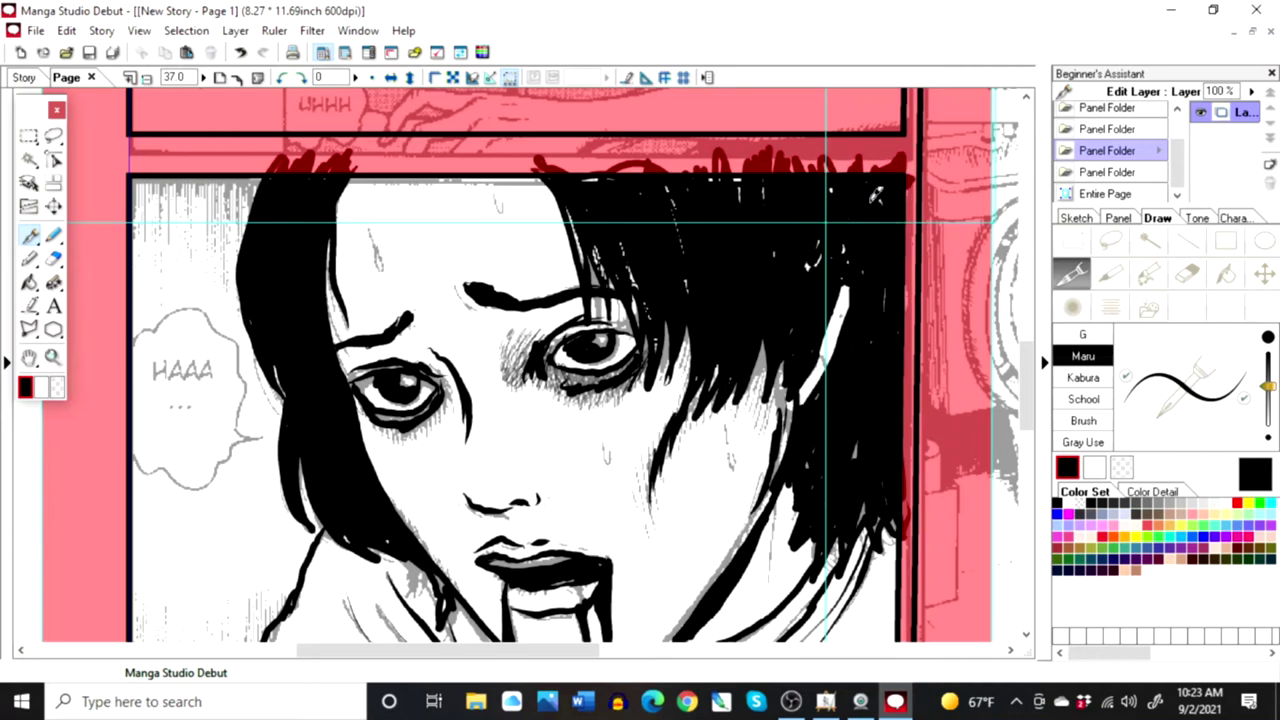
mouse_move(810, 284)
left_mouse_down()
mouse_move(794, 150)
mouse_move(734, 149)
mouse_move(738, 212)
mouse_move(696, 256)
mouse_move(677, 216)
mouse_move(603, 265)
left_mouse_up()
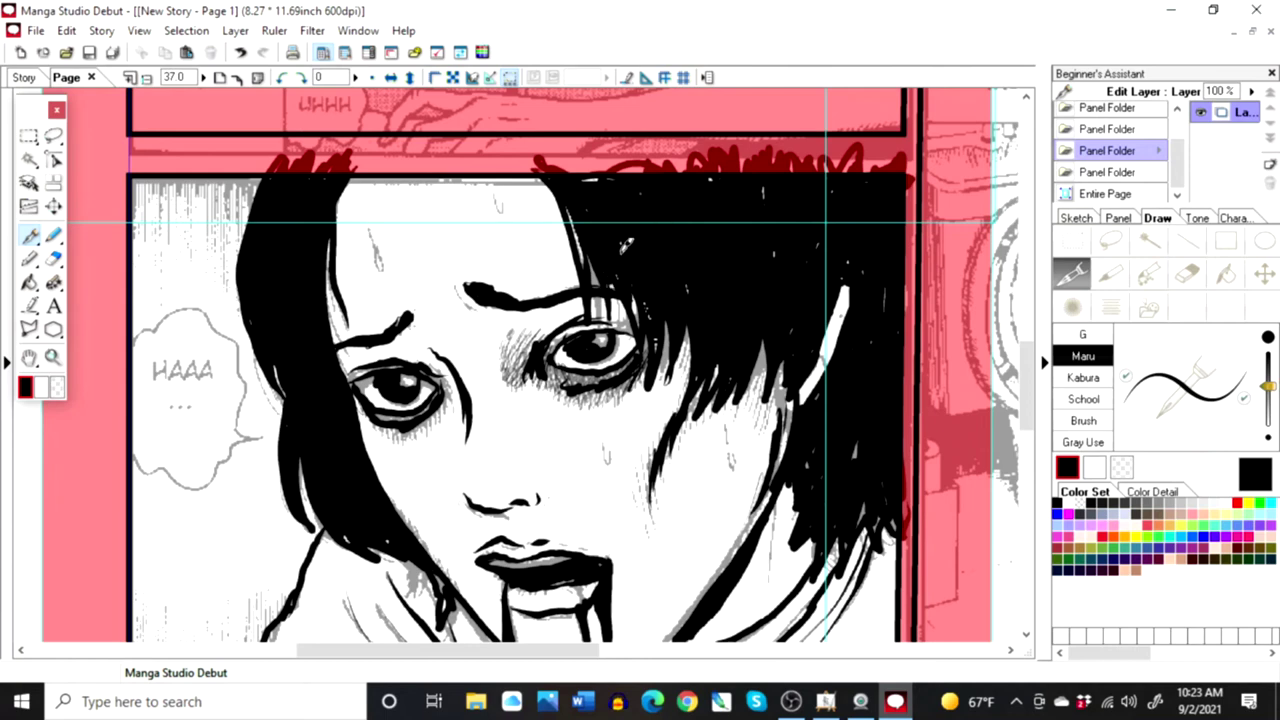
Step: Outline the sweat drops on the girl's forehead and cheek
left_click_drag(375, 216, 380, 266)
left_click_drag(499, 188, 497, 210)
left_click_drag(603, 443, 605, 462)
left_click_drag(726, 416, 730, 466)
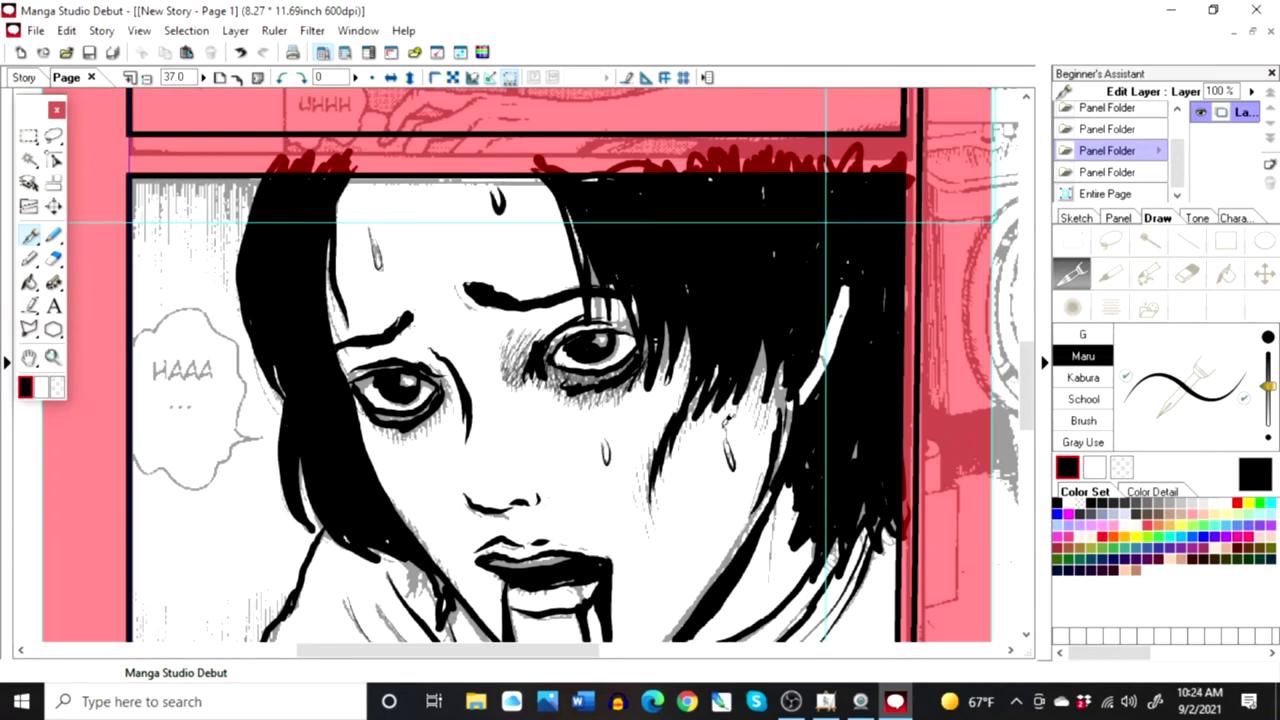
Step: Hatch dark shading around both of the girl's eyes, including the inner corner beside the nose
mouse_move(393, 424)
left_mouse_down()
mouse_move(446, 396)
mouse_move(380, 440)
mouse_move(387, 430)
left_mouse_up()
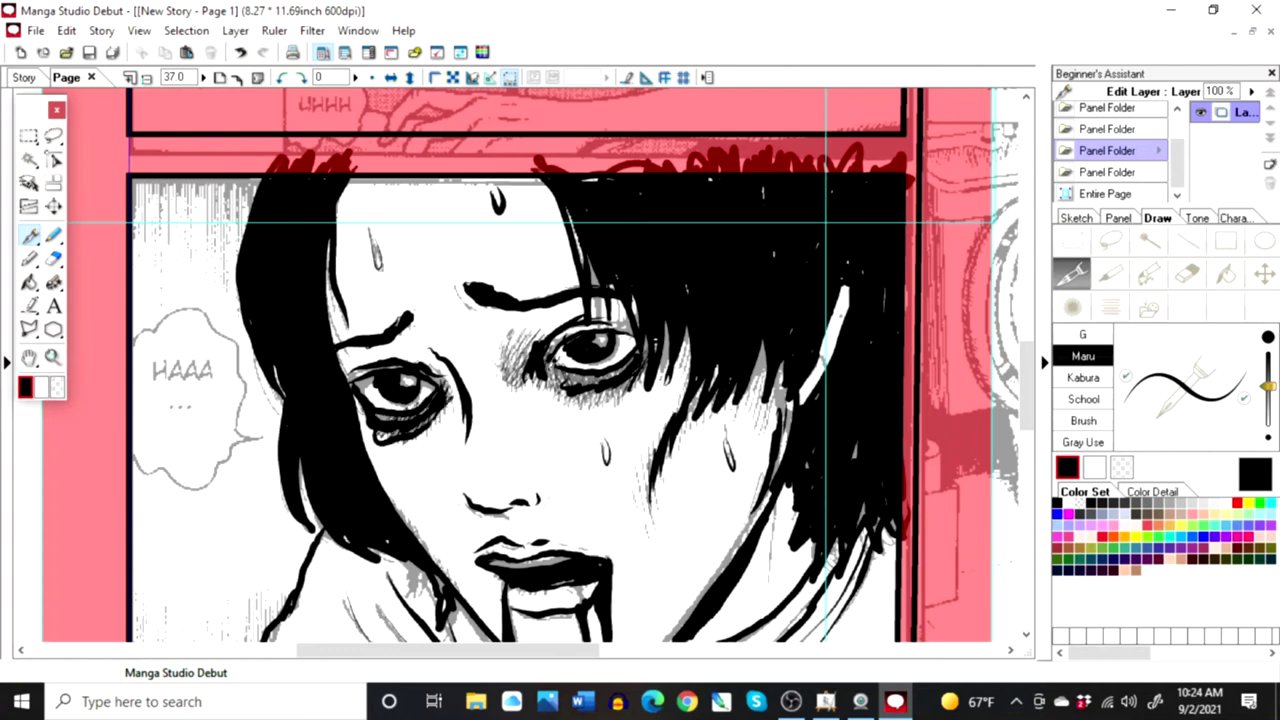
mouse_move(521, 335)
left_mouse_down()
mouse_move(501, 364)
mouse_move(511, 369)
left_mouse_up()
mouse_move(554, 320)
left_mouse_down()
mouse_move(518, 352)
mouse_move(525, 362)
mouse_move(592, 316)
mouse_move(521, 383)
mouse_move(526, 366)
mouse_move(572, 398)
mouse_move(645, 368)
left_mouse_up()
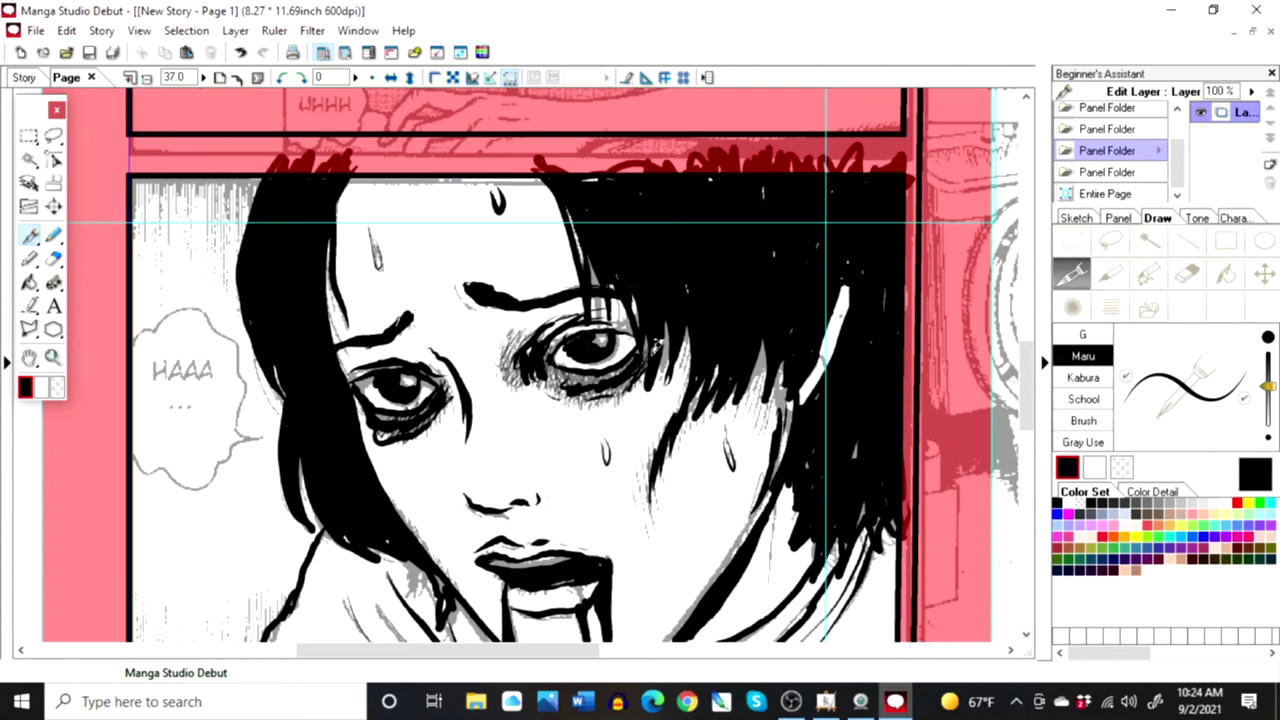
mouse_move(604, 315)
left_mouse_down()
mouse_move(642, 330)
mouse_move(596, 322)
mouse_move(628, 312)
mouse_move(588, 318)
left_mouse_up()
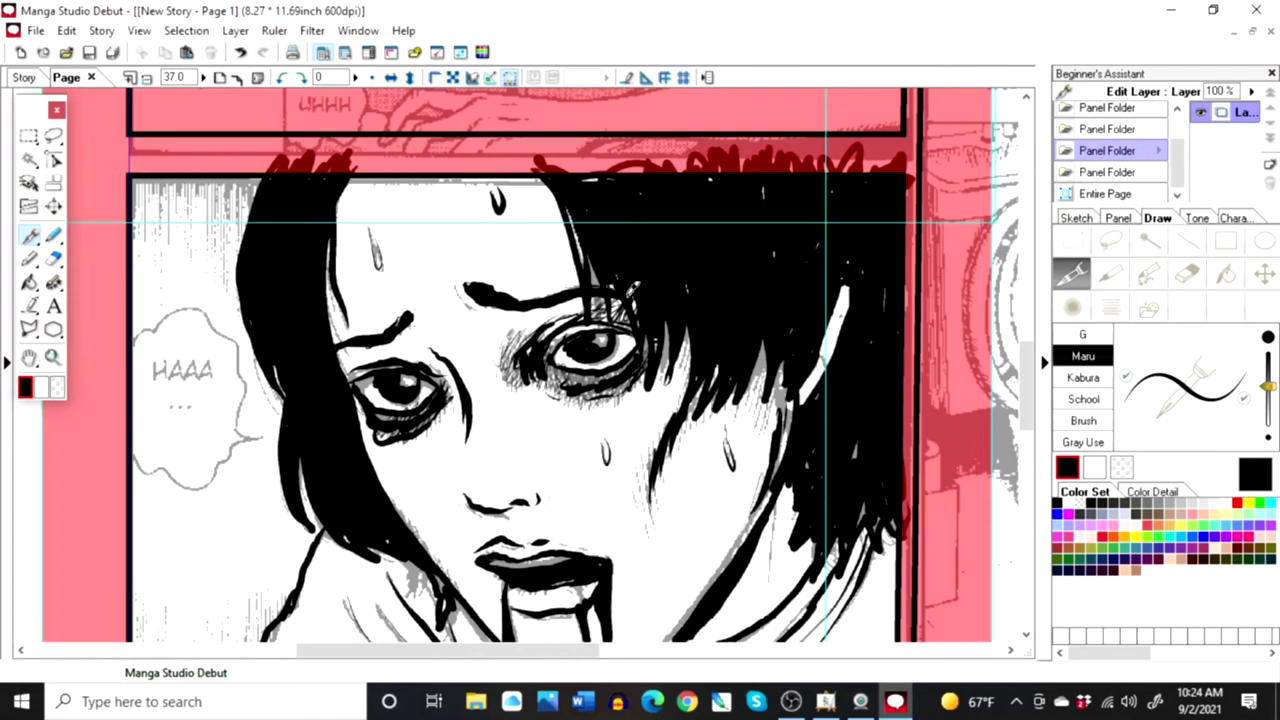
Step: Ink fine strands below the fringe and along the cheek to the jaw, and the curve of her nostril wing
left_click_drag(674, 322, 670, 389)
left_click_drag(692, 325, 673, 407)
left_click_drag(700, 340, 670, 424)
mouse_move(698, 350)
left_mouse_down()
mouse_move(675, 411)
mouse_move(682, 387)
left_mouse_up()
mouse_move(772, 330)
left_mouse_down()
mouse_move(750, 410)
mouse_move(760, 438)
left_mouse_up()
left_click_drag(788, 360, 768, 450)
left_click_drag(780, 394, 766, 454)
left_click_drag(783, 374, 775, 472)
mouse_move(792, 400)
left_mouse_down()
mouse_move(783, 445)
mouse_move(772, 407)
mouse_move(748, 530)
left_mouse_up()
left_click_drag(760, 480, 724, 564)
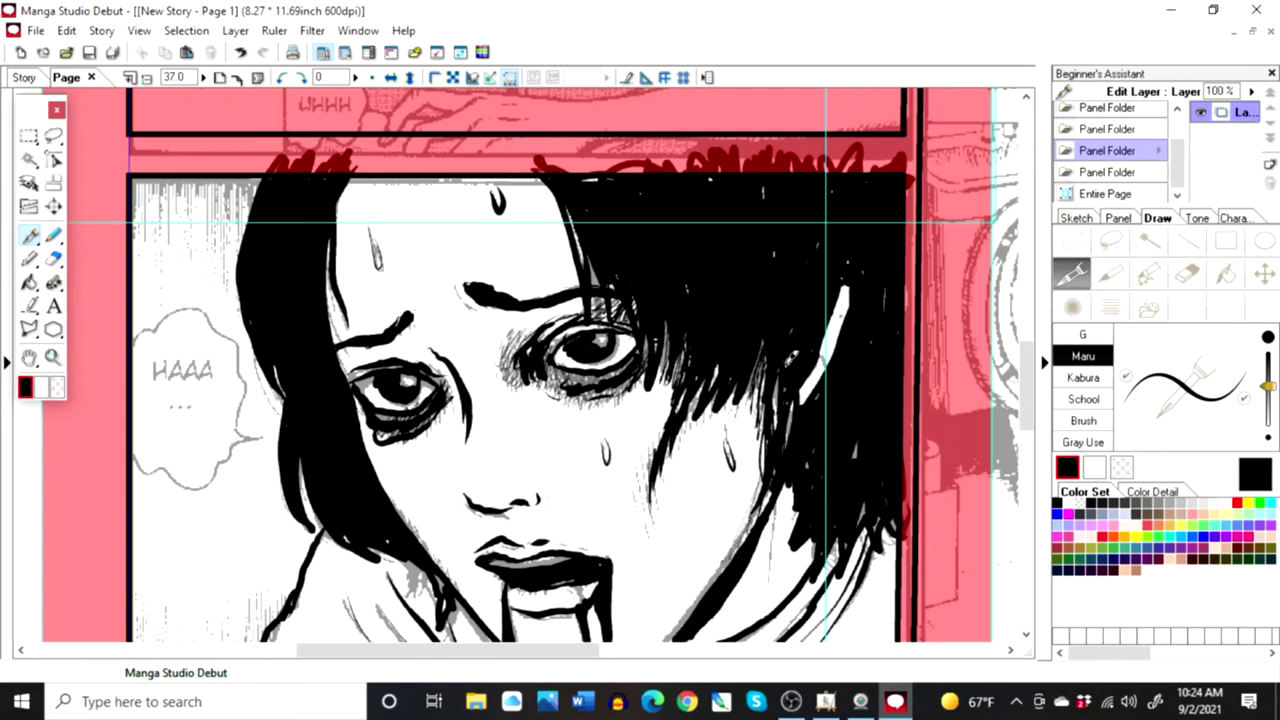
left_click_drag(450, 488, 474, 502)
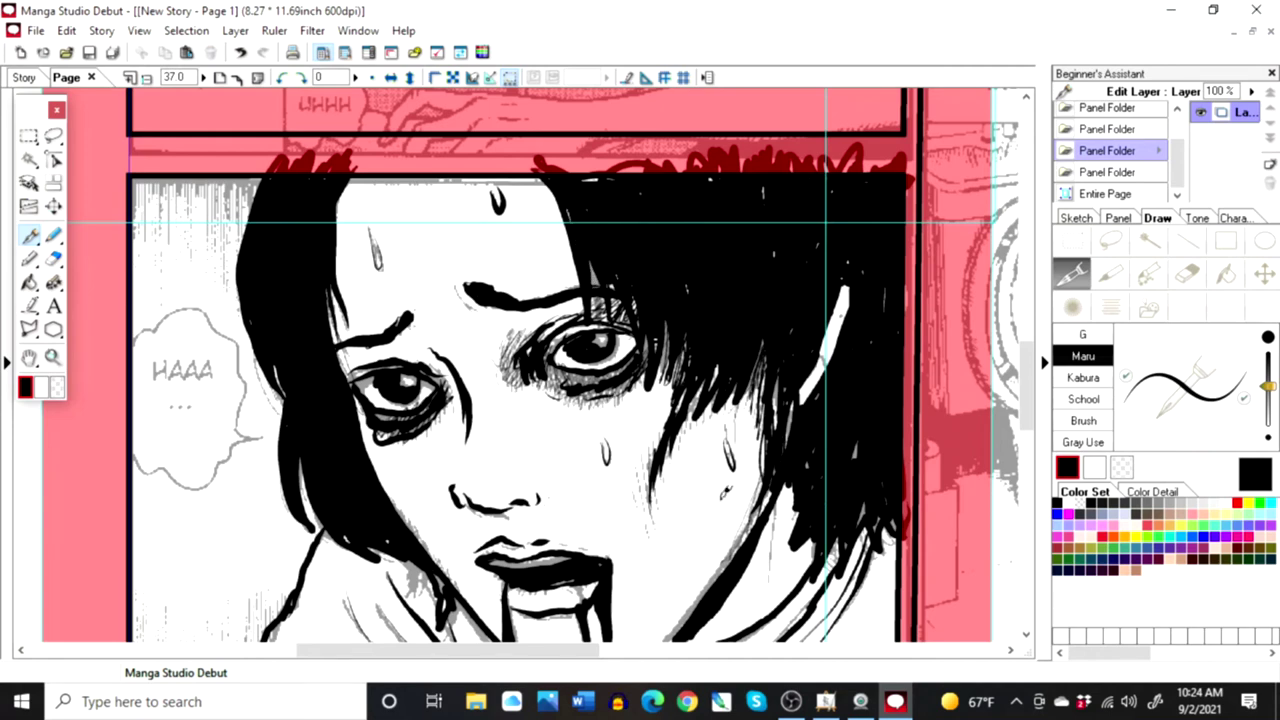
Step: Fit the page in view and hide the scan layer of the entire page
left_click(220, 78)
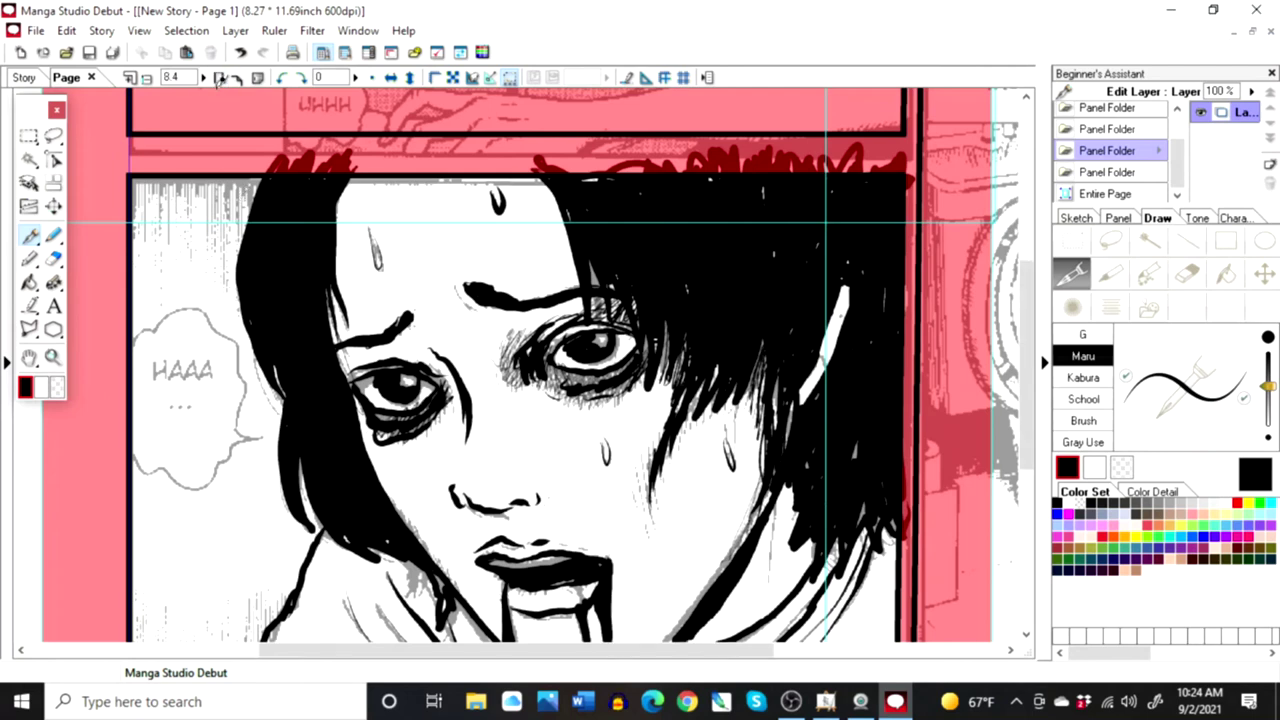
left_click(1140, 195)
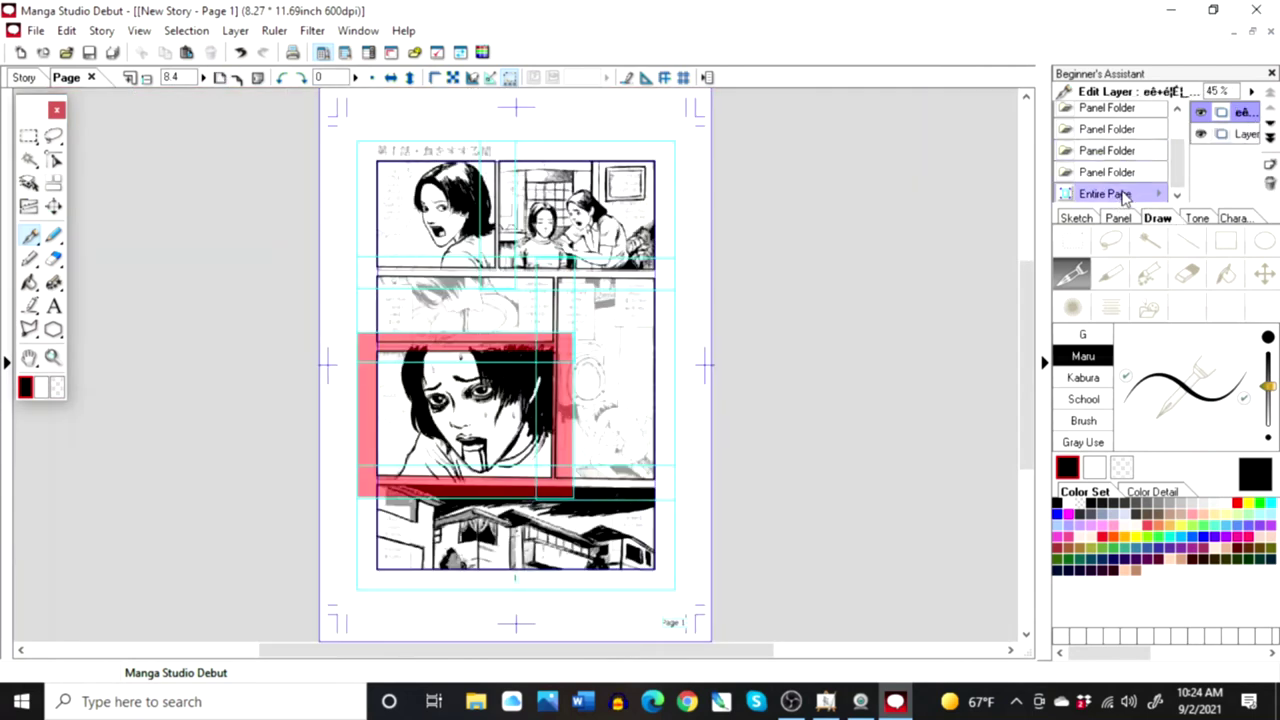
left_click(1201, 113)
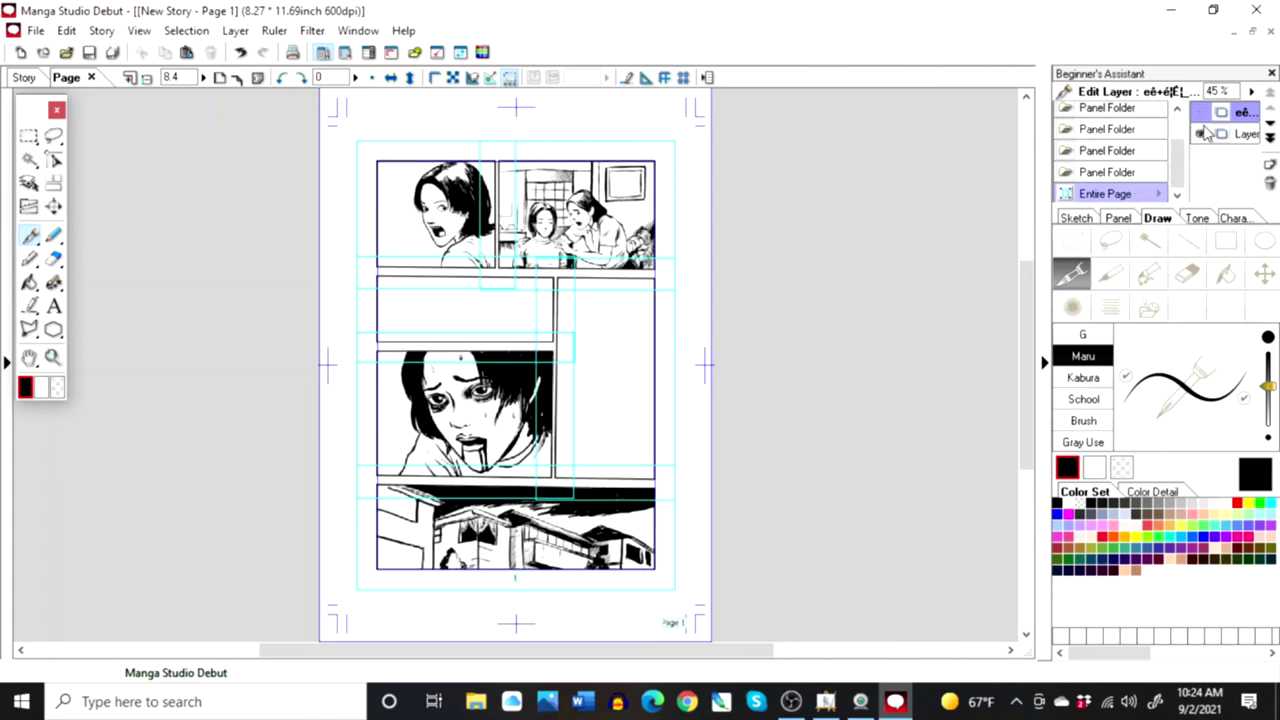
Step: Examine the inked panels up close without the scan, from the girl's close-up to the top row
left_click(203, 77)
left_click_drag(203, 77, 208, 80)
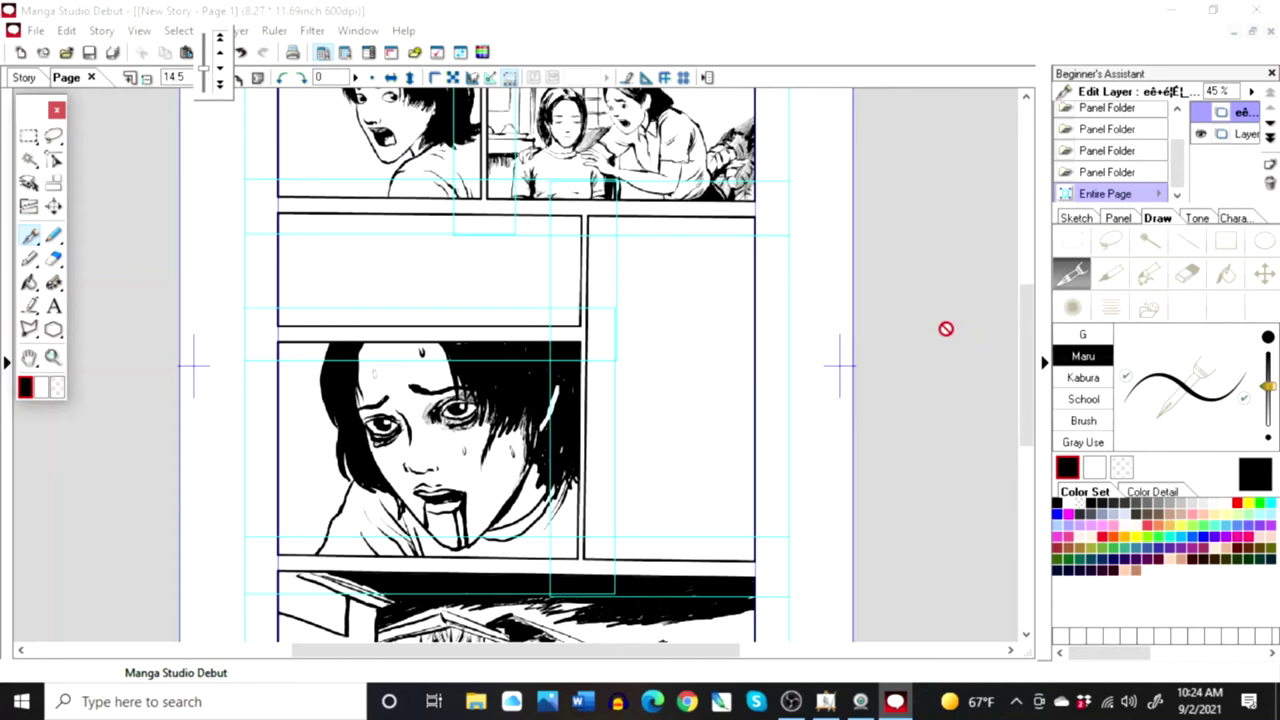
left_click(221, 59)
left_click(221, 58)
left_click(221, 58)
left_click(221, 58)
left_click(221, 58)
left_click(221, 58)
left_click(221, 58)
left_click_drag(1025, 361, 1046, 263)
Step: Select the panel folder of the tall empty panel beside the girl's close-up and switch to sketching with the Thin pencil
left_click(1106, 153)
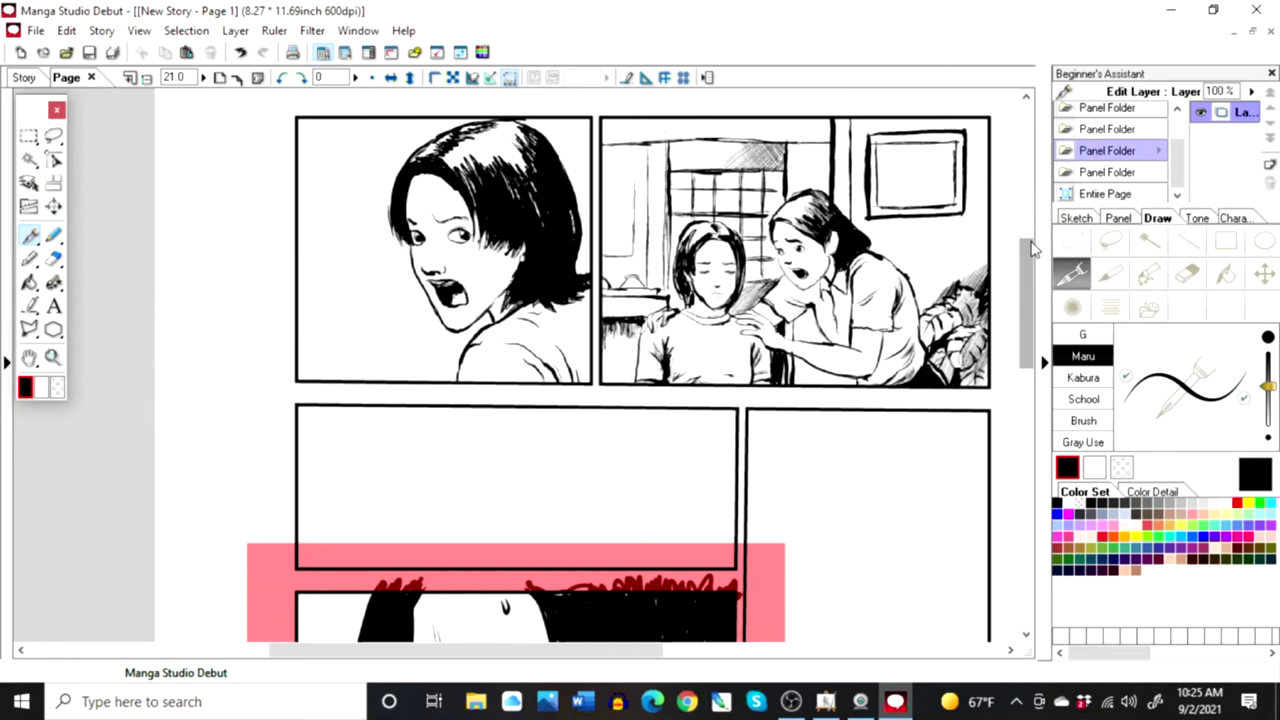
left_click(1118, 132)
left_click(1114, 178)
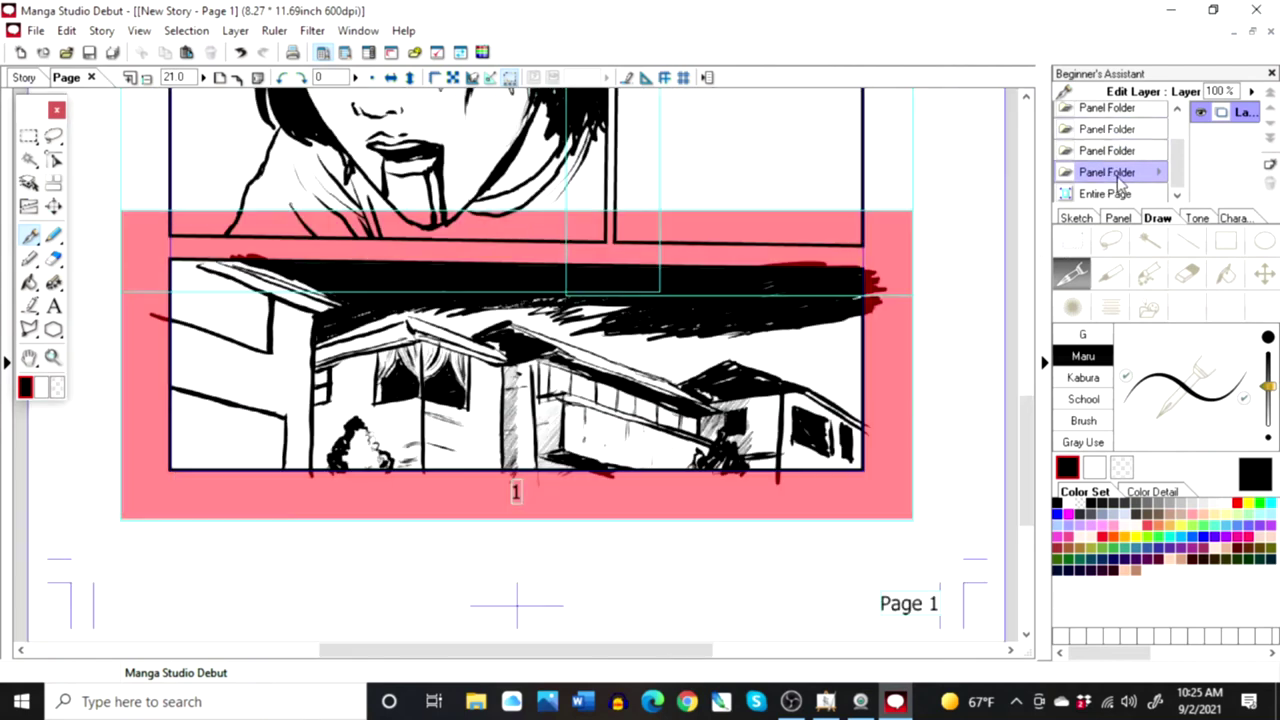
left_click(1118, 128)
left_click(1111, 150)
left_click(1124, 110)
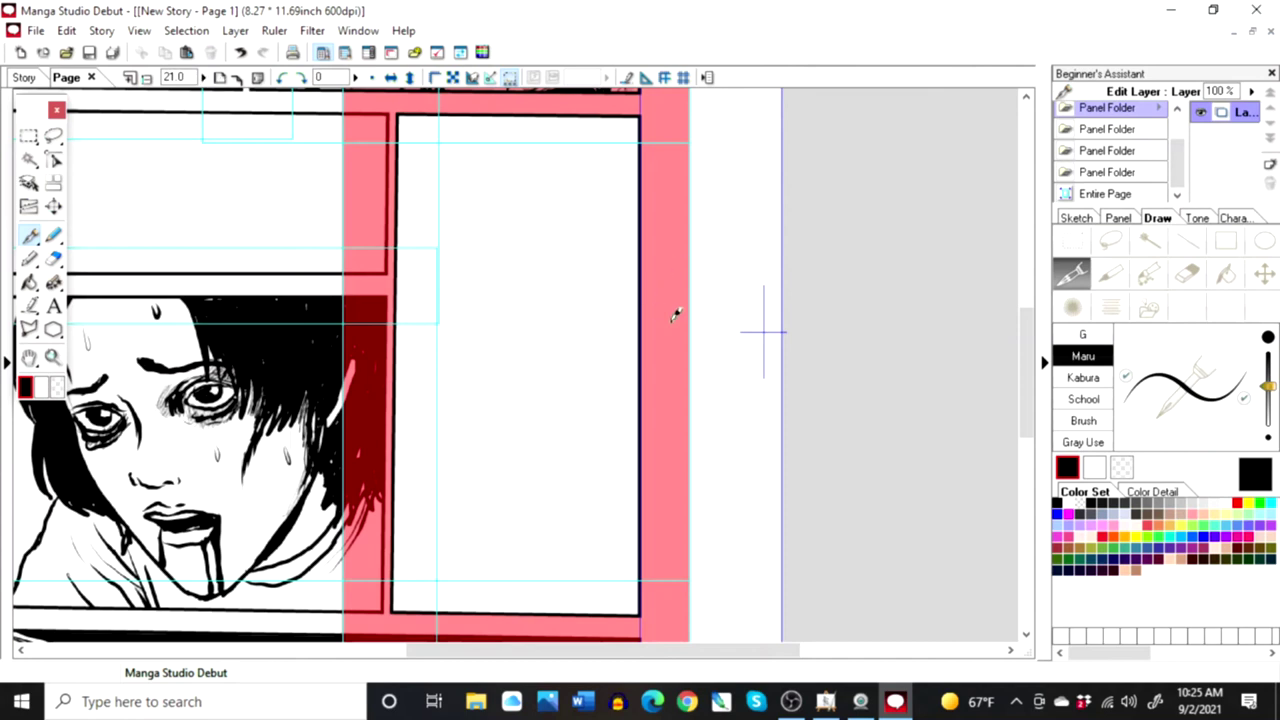
left_click(1077, 219)
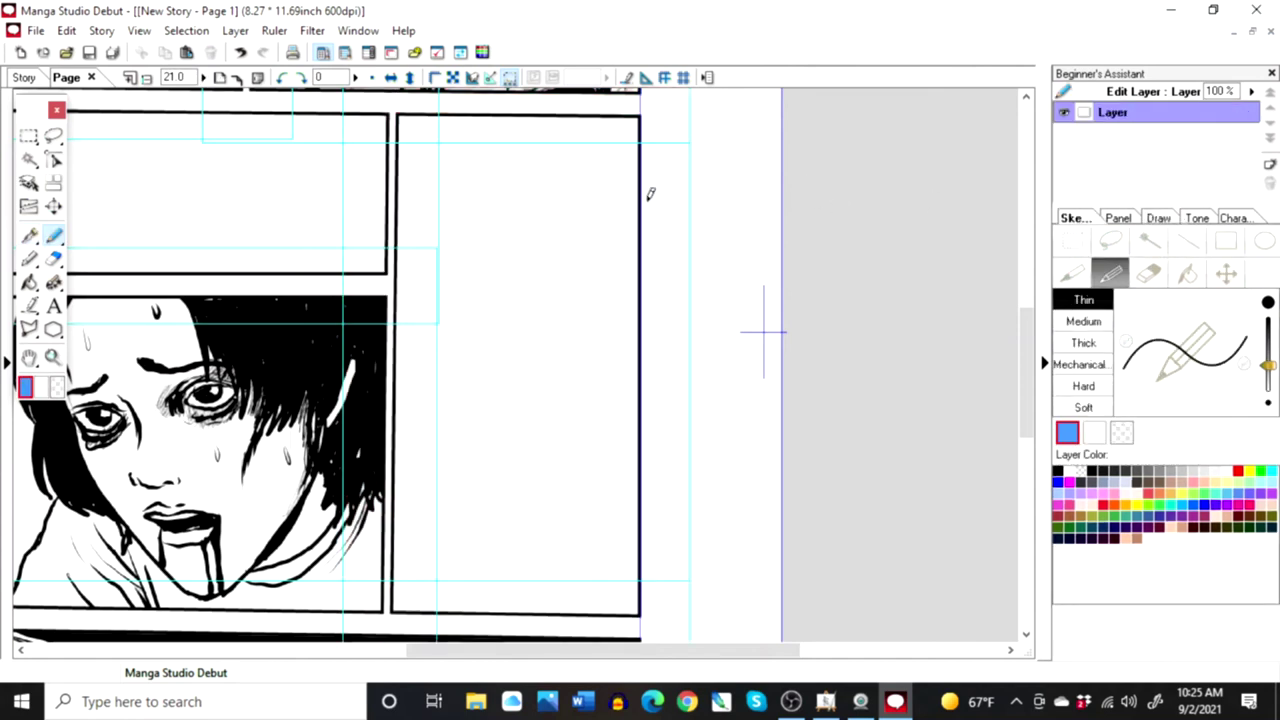
Step: Sketch the woman's oval head in the upper part of the tall panel, with parted hair, eyes, nose and mouth
mouse_move(536, 218)
left_mouse_down()
mouse_move(515, 299)
mouse_move(570, 338)
mouse_move(601, 283)
mouse_move(558, 215)
left_mouse_up()
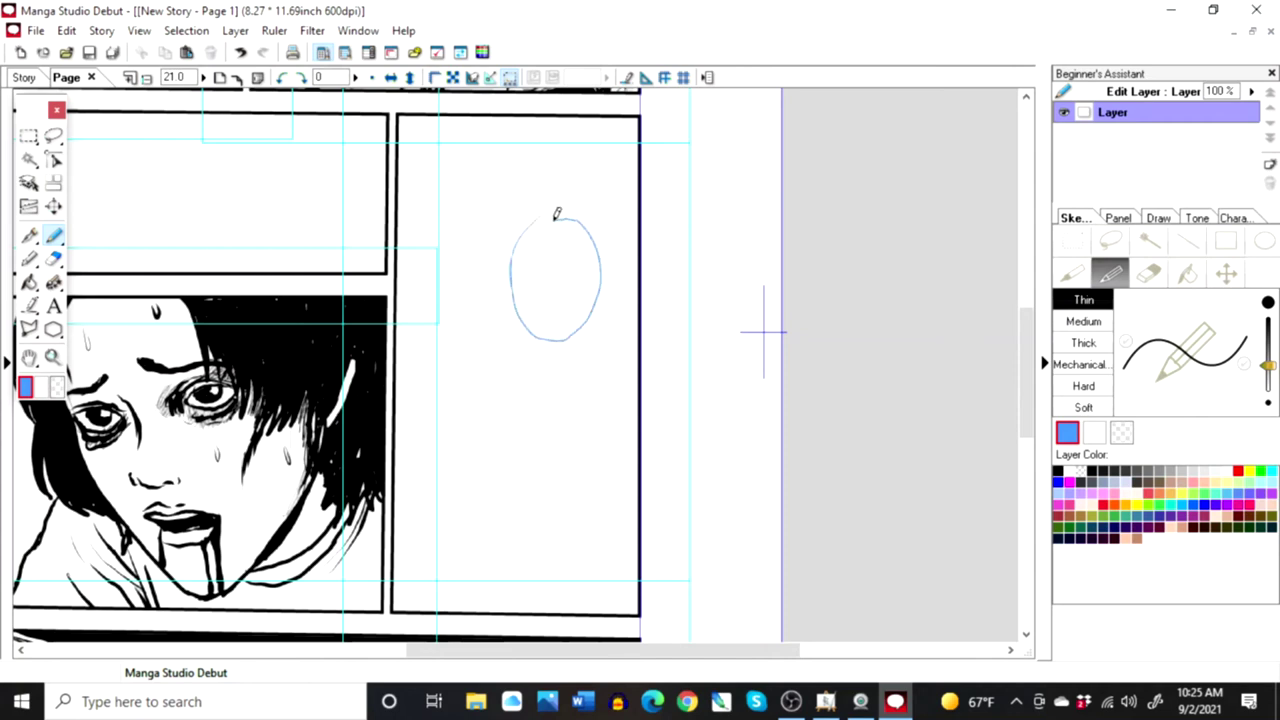
mouse_move(515, 262)
left_mouse_down()
mouse_move(550, 340)
mouse_move(542, 331)
mouse_move(574, 327)
mouse_move(567, 335)
mouse_move(597, 268)
mouse_move(587, 307)
mouse_move(581, 217)
mouse_move(528, 256)
mouse_move(535, 225)
mouse_move(513, 277)
mouse_move(559, 199)
mouse_move(594, 212)
mouse_move(607, 257)
left_mouse_up()
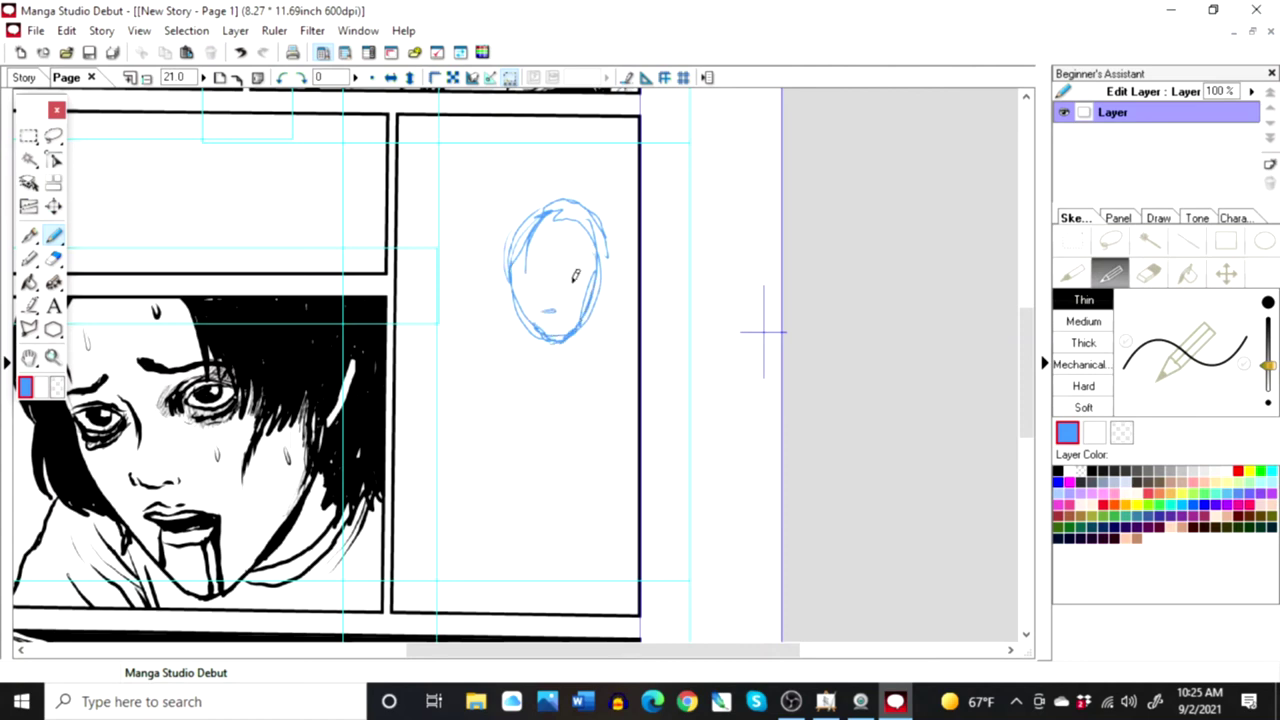
left_click_drag(514, 271, 538, 263)
left_click_drag(558, 257, 577, 263)
left_click_drag(514, 252, 504, 292)
mouse_move(593, 205)
left_mouse_down()
mouse_move(615, 254)
mouse_move(540, 226)
mouse_move(592, 264)
left_mouse_up()
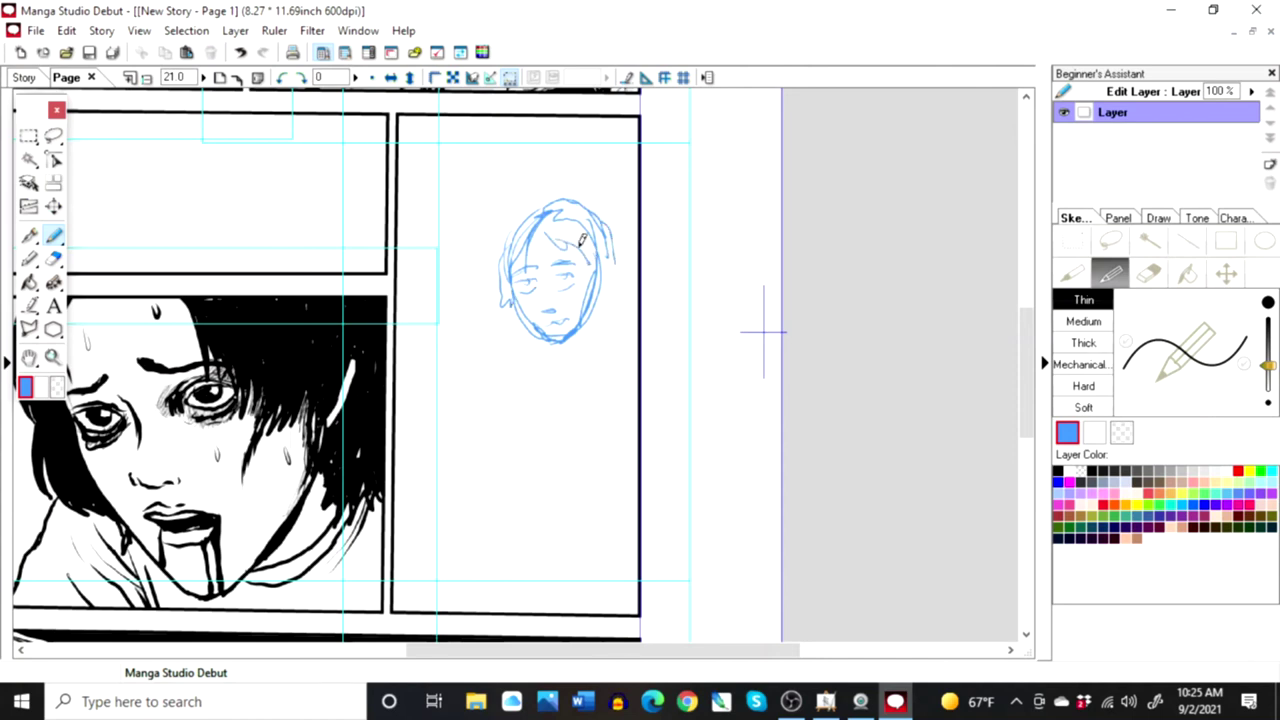
Step: Sketch her flipped hair ends, neck, shoulder and short-sleeved torso, plus an open hand reaching out beside her
mouse_move(588, 208)
left_mouse_down()
mouse_move(633, 268)
mouse_move(589, 302)
mouse_move(549, 300)
mouse_move(571, 352)
mouse_move(551, 338)
mouse_move(570, 357)
mouse_move(597, 300)
mouse_move(590, 357)
left_mouse_up()
mouse_move(600, 298)
left_mouse_down()
mouse_move(581, 383)
mouse_move(576, 357)
mouse_move(568, 377)
mouse_move(588, 375)
mouse_move(591, 361)
mouse_move(556, 424)
left_mouse_up()
mouse_move(594, 356)
left_mouse_down()
mouse_move(553, 394)
mouse_move(587, 351)
mouse_move(544, 401)
mouse_move(559, 484)
mouse_move(609, 488)
mouse_move(627, 455)
mouse_move(604, 318)
mouse_move(652, 381)
left_mouse_up()
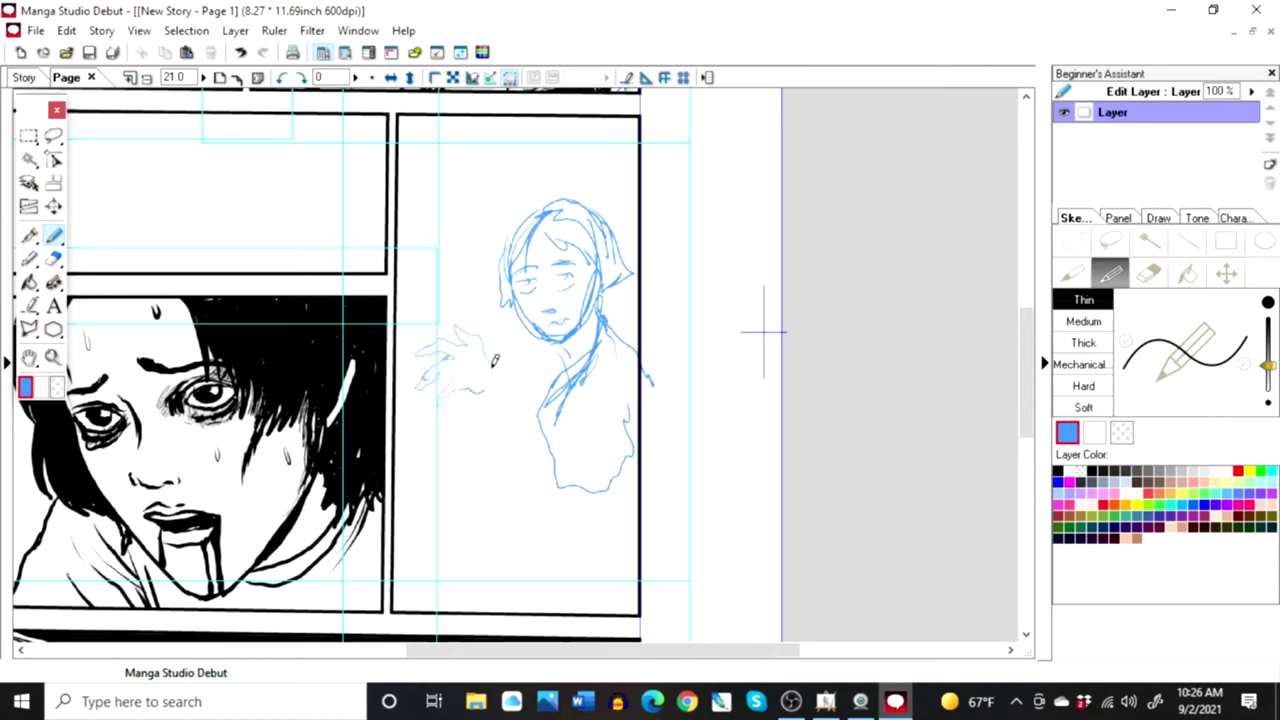
Step: Sketch the forearm joining the hand to her sleeve, and the waist and hip lines down to the panel's lower border
left_click_drag(497, 368, 539, 424)
mouse_move(485, 386)
left_mouse_down()
mouse_move(537, 492)
mouse_move(606, 540)
left_mouse_up()
mouse_move(578, 467)
left_mouse_down()
mouse_move(570, 476)
mouse_move(600, 530)
left_mouse_up()
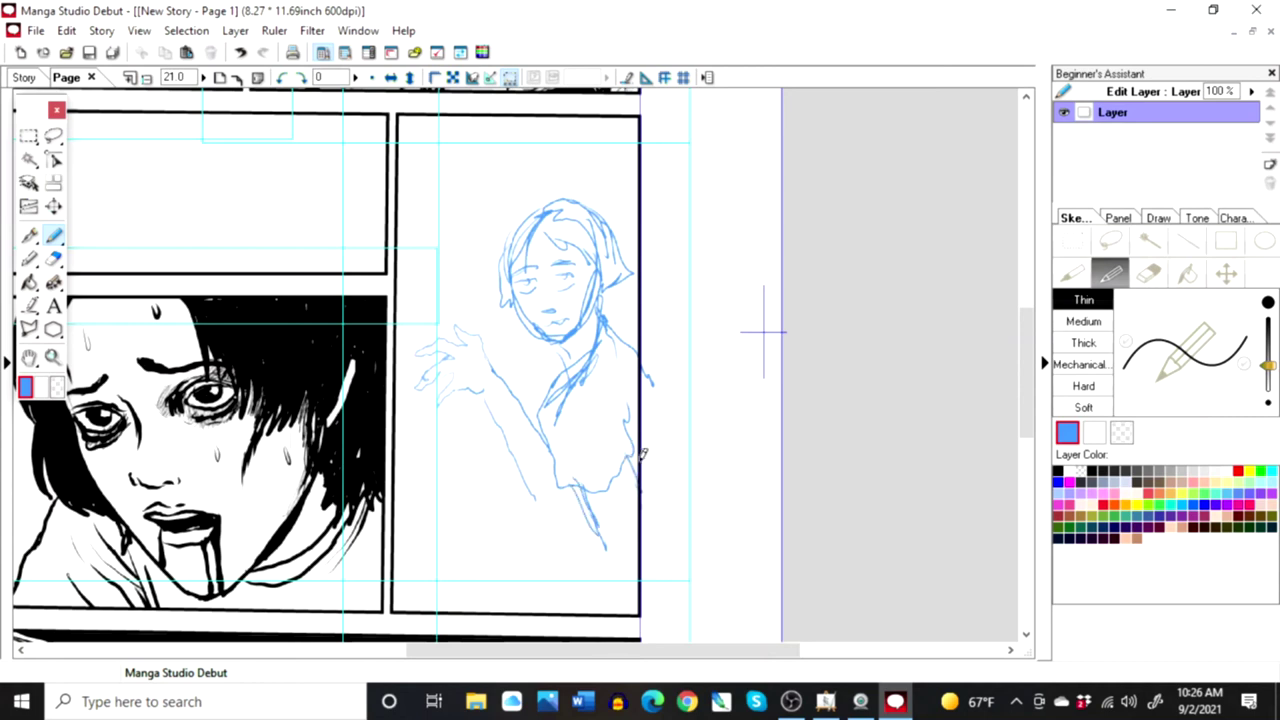
mouse_move(597, 573)
left_mouse_down()
mouse_move(606, 540)
mouse_move(580, 608)
left_mouse_up()
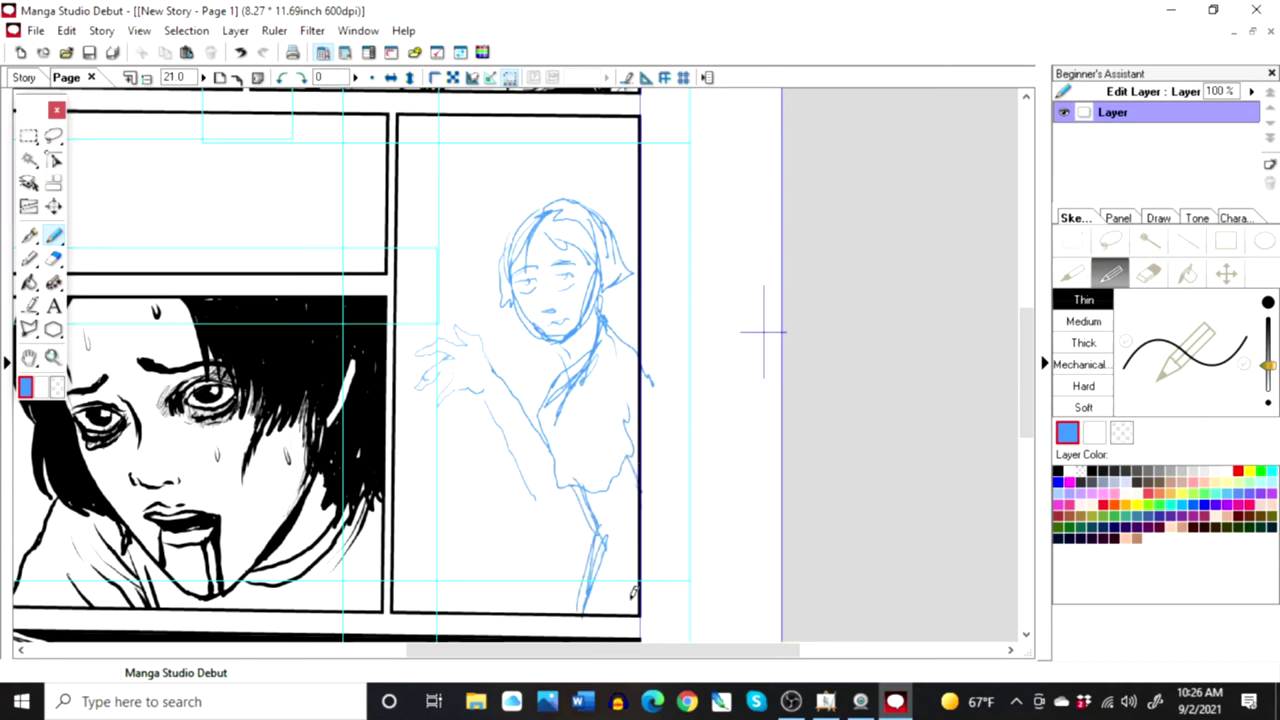
mouse_move(547, 486)
left_mouse_down()
mouse_move(564, 508)
mouse_move(553, 590)
left_mouse_up()
left_click_drag(554, 588, 566, 540)
mouse_move(558, 450)
left_mouse_down()
mouse_move(564, 528)
mouse_move(530, 637)
left_mouse_up()
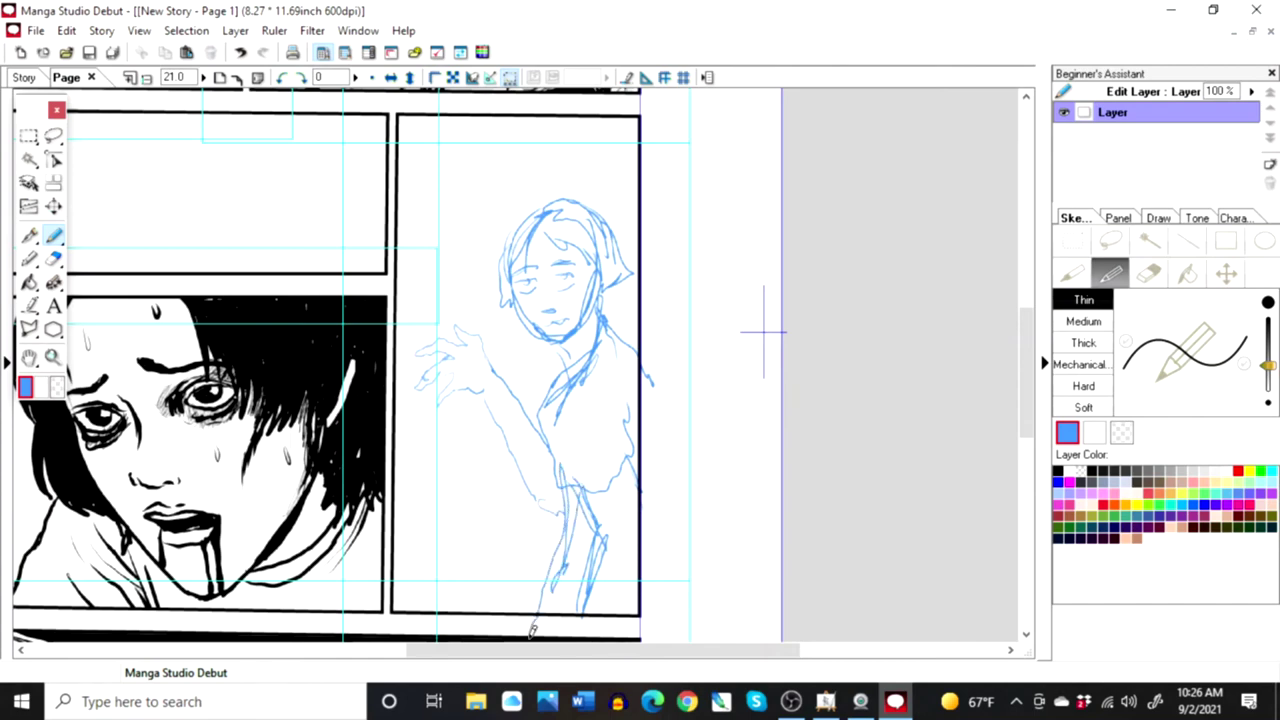
Step: Switch to inking with the Maru pen on the tall panel's own folder, testing one squiggle and undoing it
left_click(1160, 217)
left_click(1112, 148)
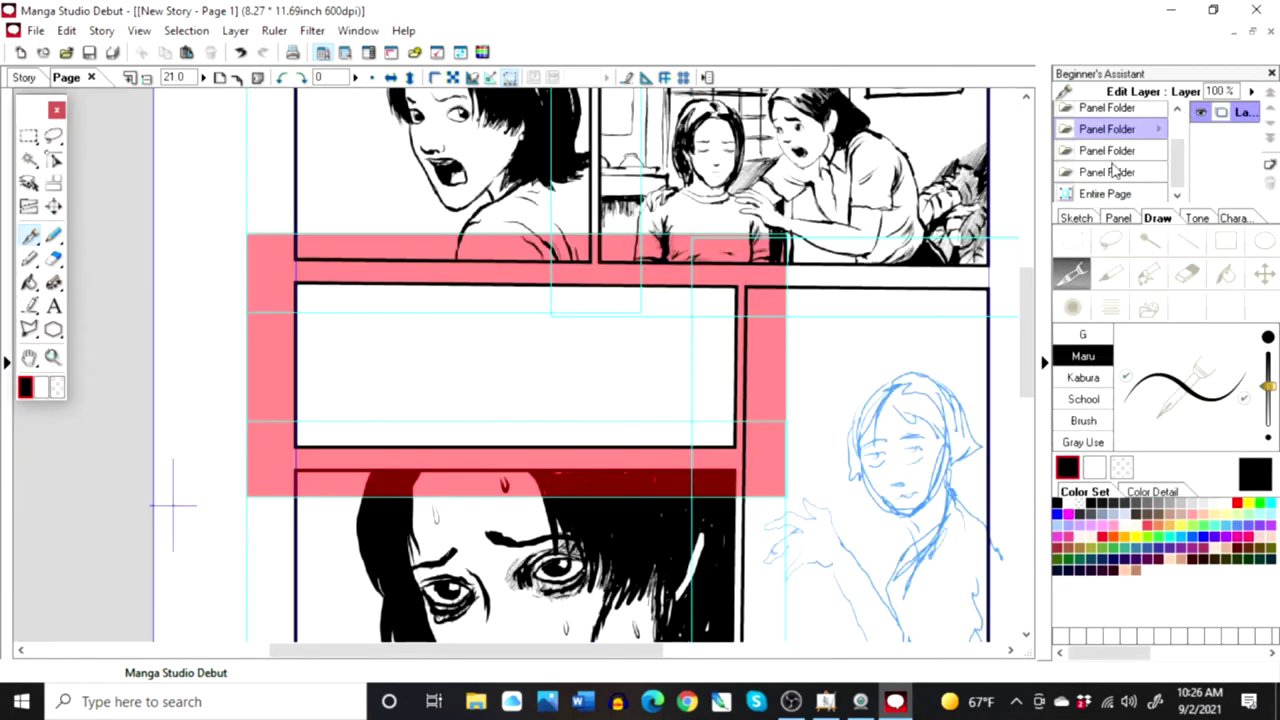
left_click(1110, 172)
left_click(1115, 151)
left_click(1130, 108)
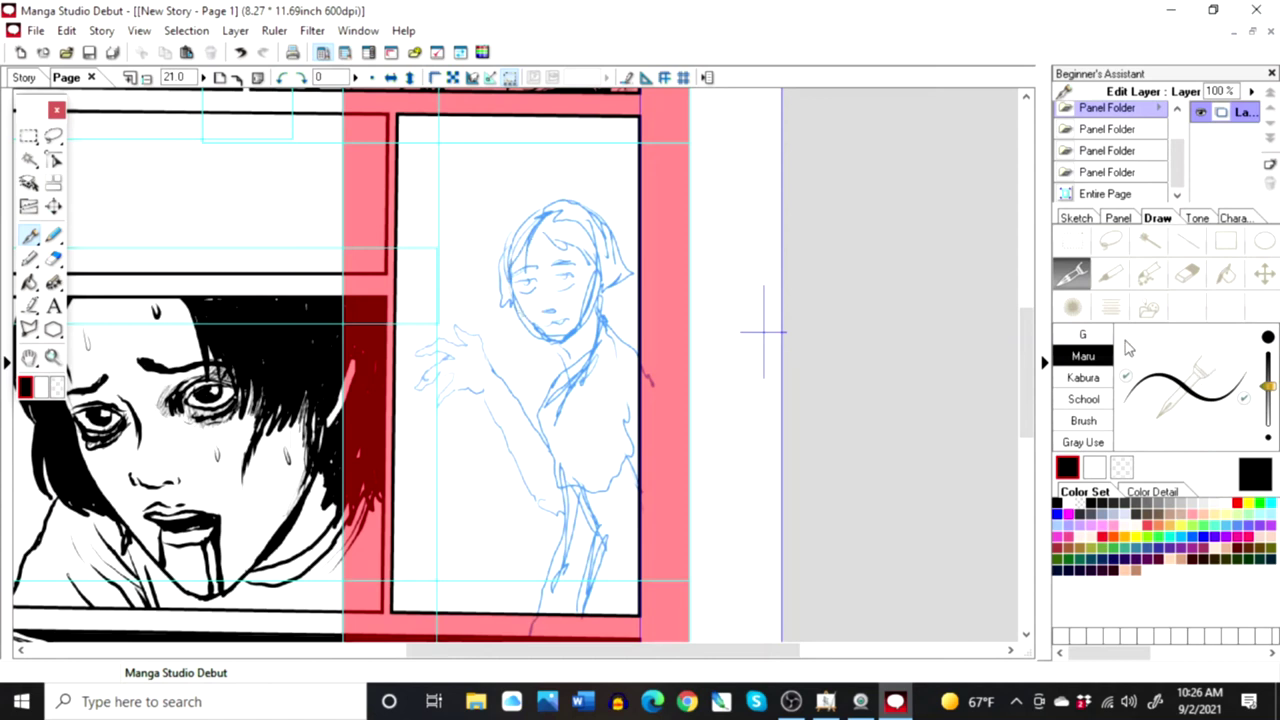
left_click_drag(496, 325, 537, 370)
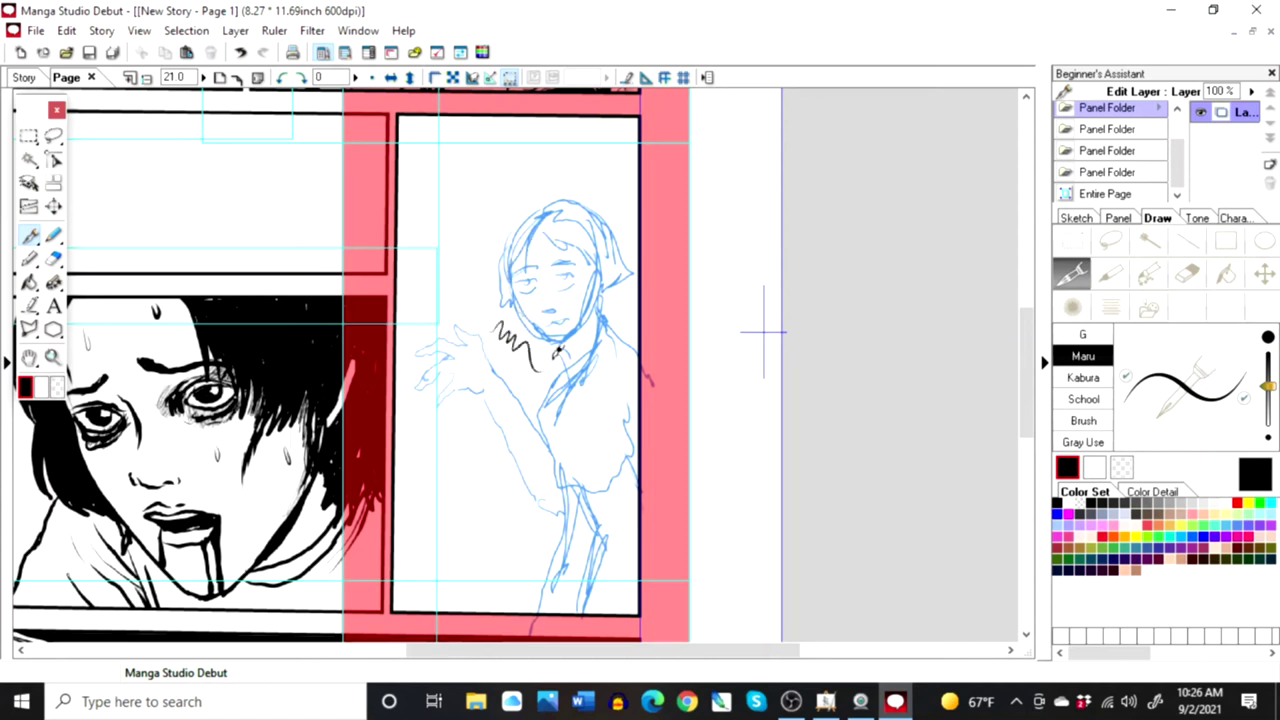
left_click(241, 52)
Step: Ink the woman's jawline, the parted fringe around her face and the outer contour of her hair, redoing the first fringe stroke
mouse_move(510, 270)
left_mouse_down()
mouse_move(545, 336)
mouse_move(564, 336)
mouse_move(597, 268)
left_mouse_up()
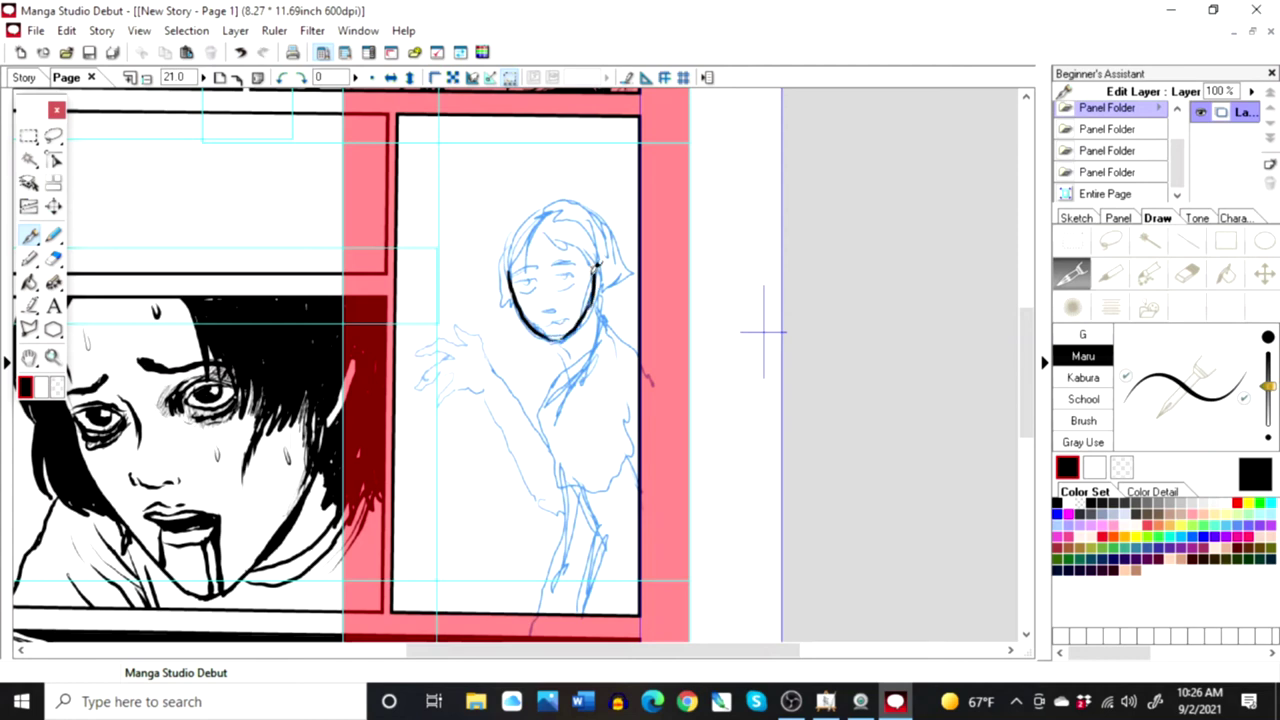
mouse_move(544, 233)
left_mouse_down()
mouse_move(597, 266)
mouse_move(591, 243)
mouse_move(597, 282)
left_mouse_up()
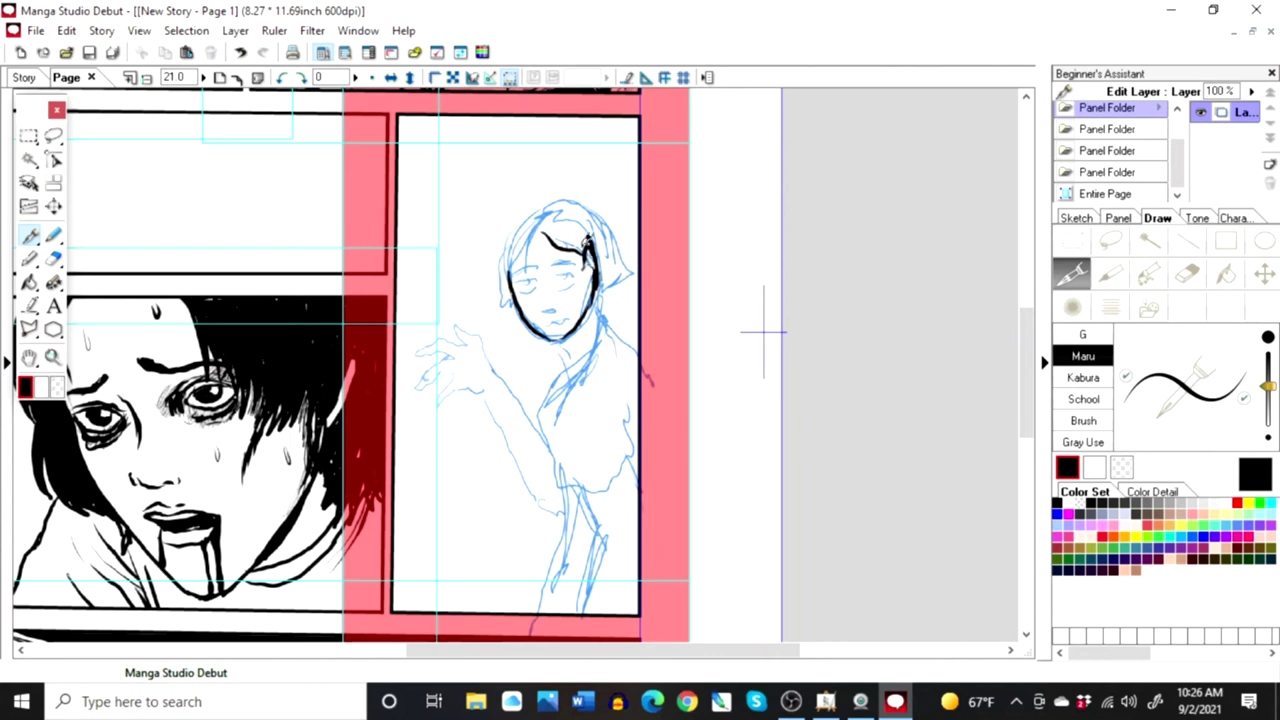
left_click(240, 54)
left_click(240, 54)
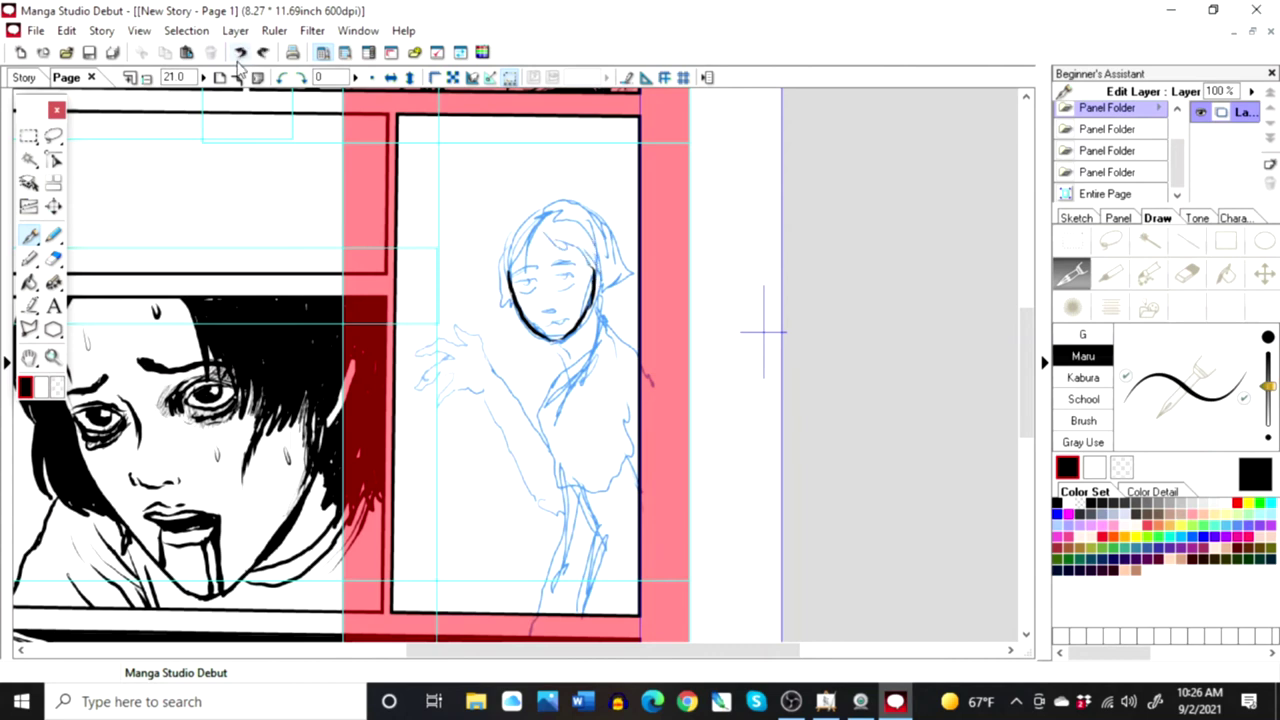
mouse_move(540, 232)
left_mouse_down()
mouse_move(582, 252)
mouse_move(596, 280)
left_mouse_up()
mouse_move(535, 199)
left_mouse_down()
mouse_move(505, 275)
mouse_move(528, 315)
left_mouse_up()
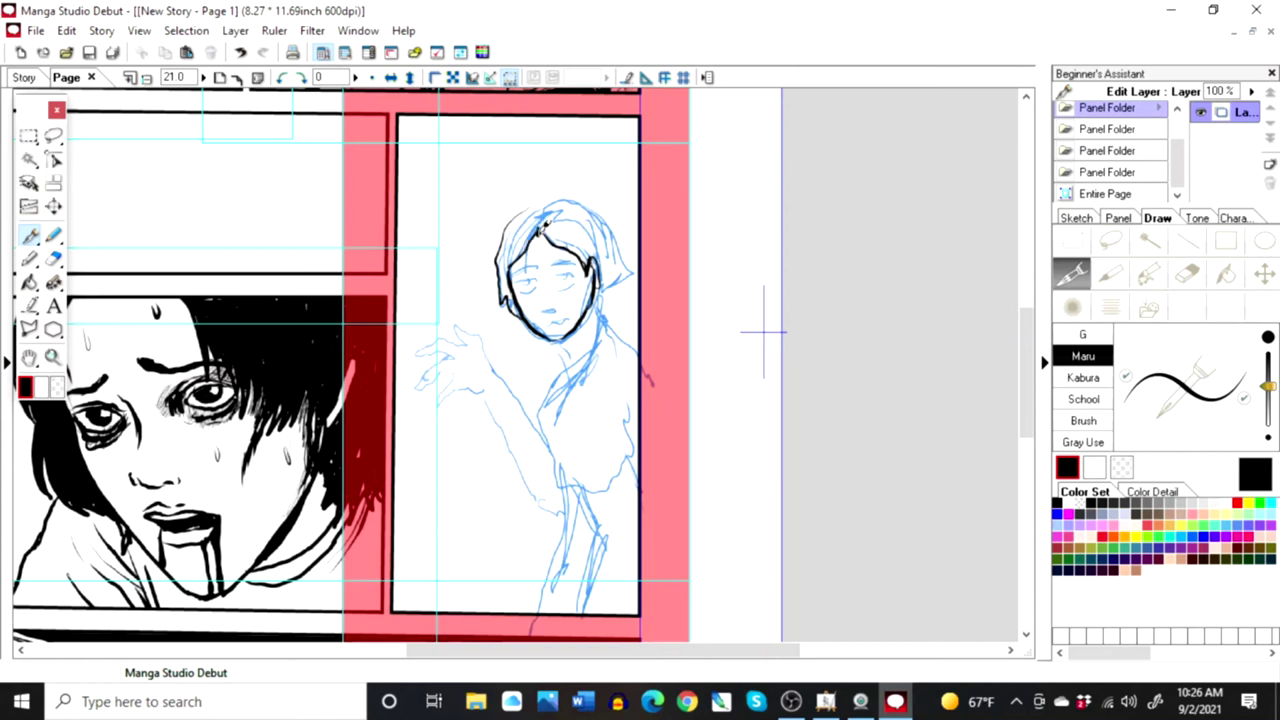
mouse_move(505, 228)
left_mouse_down()
mouse_move(548, 197)
mouse_move(600, 208)
mouse_move(612, 232)
left_mouse_up()
mouse_move(554, 192)
left_mouse_down()
mouse_move(592, 204)
mouse_move(610, 242)
left_mouse_up()
Step: Ink her side hair, neck, shoulder, sleeve with its folds, and the waist and hip lines down past the lower border
mouse_move(630, 244)
left_mouse_down()
mouse_move(612, 304)
mouse_move(610, 278)
mouse_move(596, 284)
mouse_move(611, 322)
mouse_move(606, 306)
mouse_move(592, 349)
mouse_move(541, 397)
mouse_move(576, 497)
mouse_move(631, 474)
mouse_move(618, 432)
left_mouse_up()
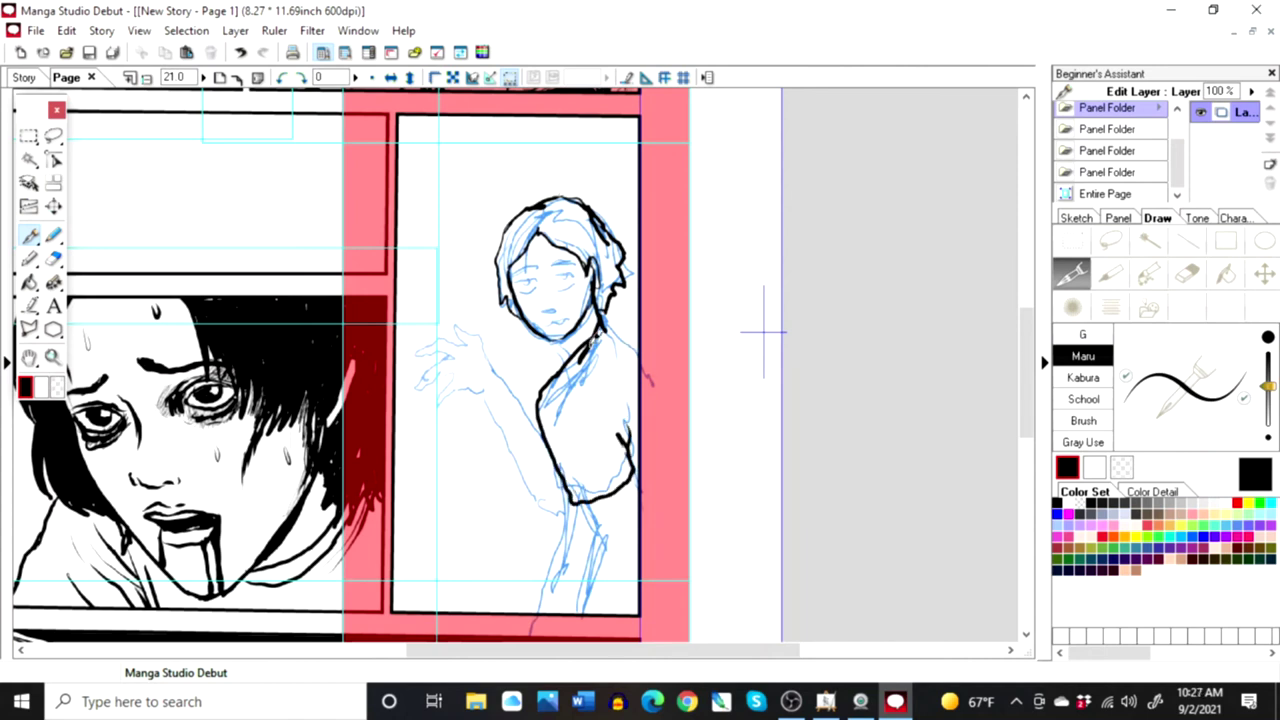
left_click_drag(605, 314, 643, 346)
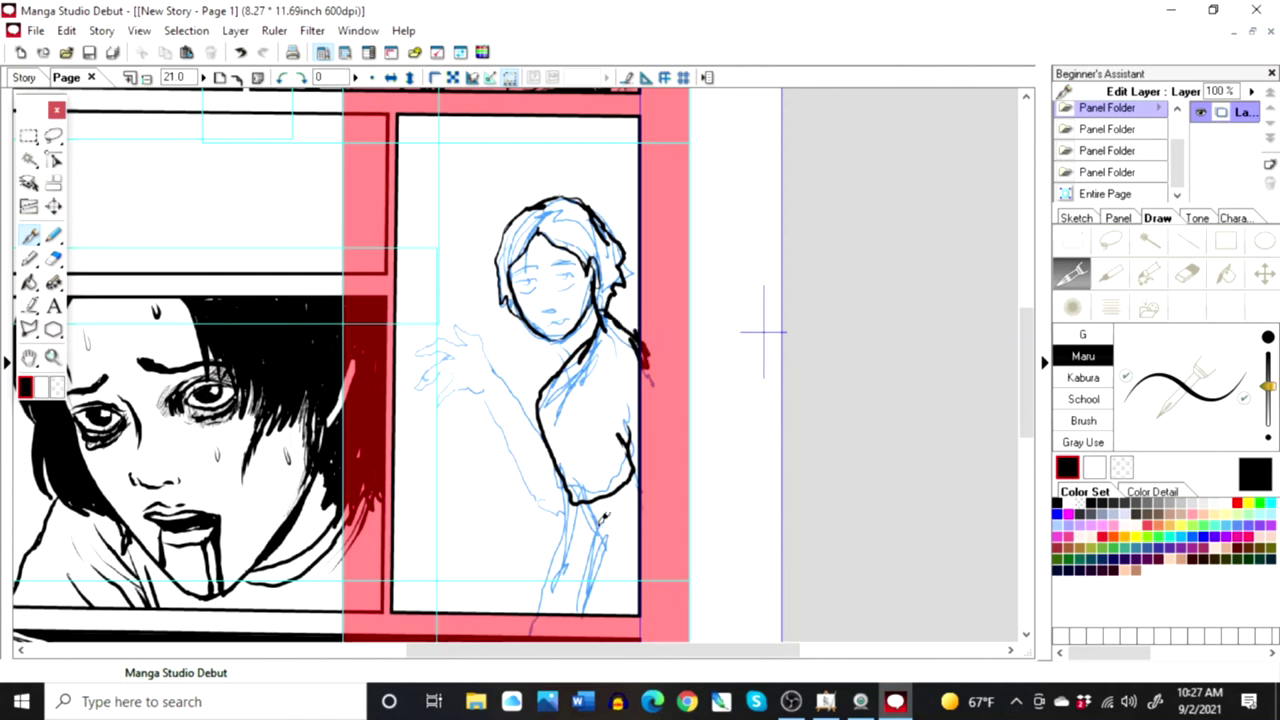
mouse_move(598, 526)
left_mouse_down()
mouse_move(578, 605)
mouse_move(630, 583)
mouse_move(656, 515)
mouse_move(638, 562)
left_mouse_up()
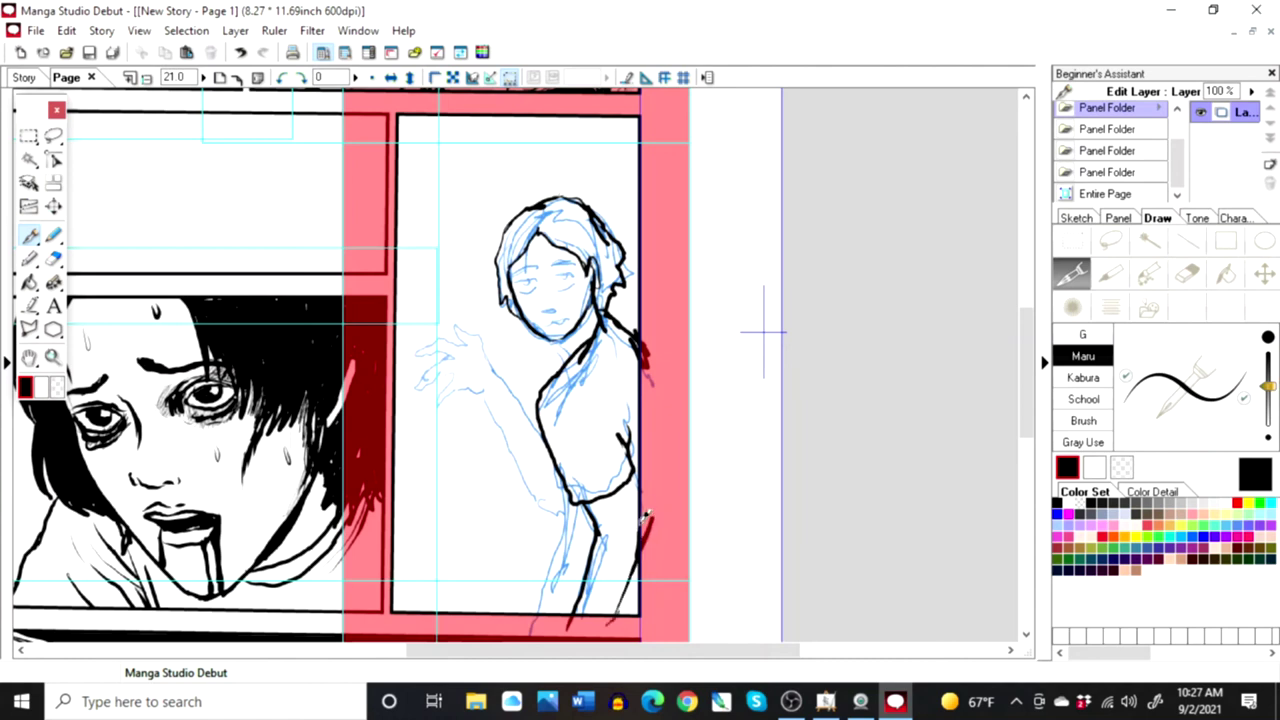
left_click_drag(591, 379, 609, 388)
mouse_move(568, 458)
left_mouse_down()
mouse_move(567, 523)
mouse_move(567, 508)
mouse_move(541, 624)
left_mouse_up()
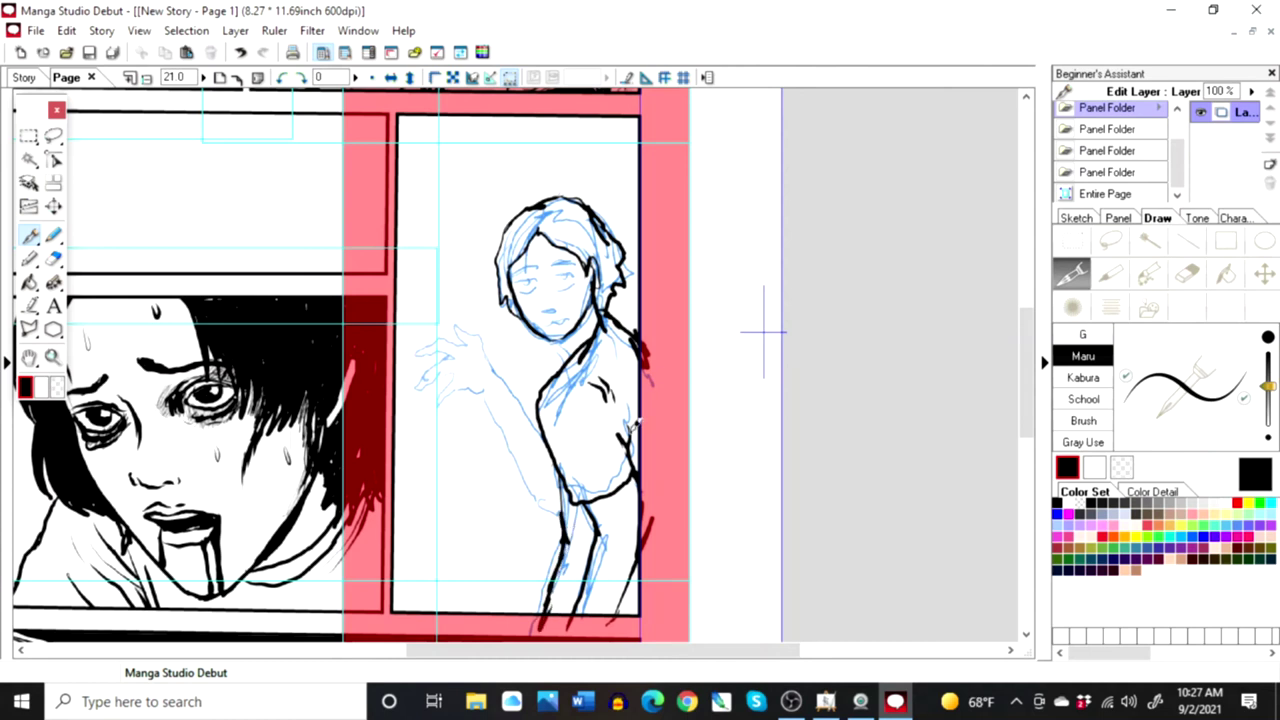
Step: Ink the raised forearm and the open hand with spread fingers, cleaning up the fingertips with the eraser
mouse_move(493, 362)
left_mouse_down()
mouse_move(546, 438)
mouse_move(488, 385)
mouse_move(574, 498)
left_mouse_up()
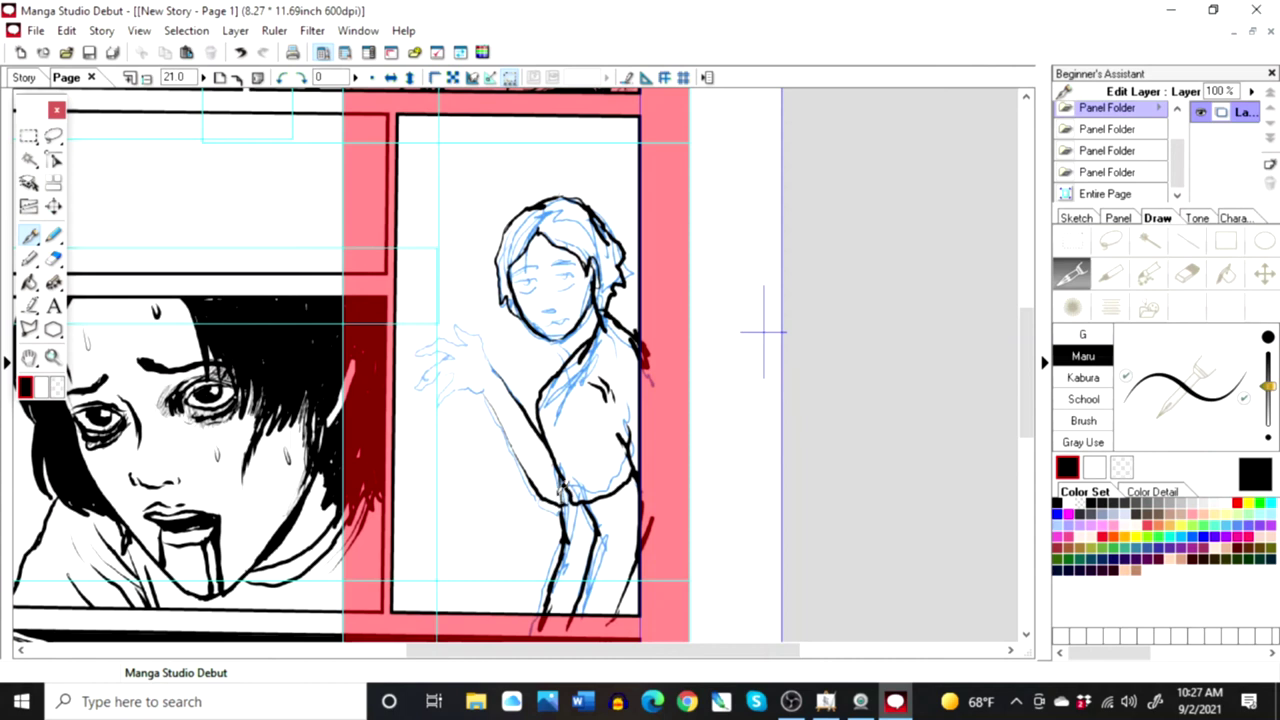
mouse_move(518, 462)
left_mouse_down()
mouse_move(487, 328)
mouse_move(465, 322)
mouse_move(468, 335)
mouse_move(414, 360)
mouse_move(432, 363)
mouse_move(408, 398)
mouse_move(456, 360)
left_mouse_up()
key("ctrl+z")
mouse_move(410, 398)
left_mouse_down()
mouse_move(460, 368)
mouse_move(440, 380)
left_mouse_up()
left_click_drag(448, 372, 462, 360)
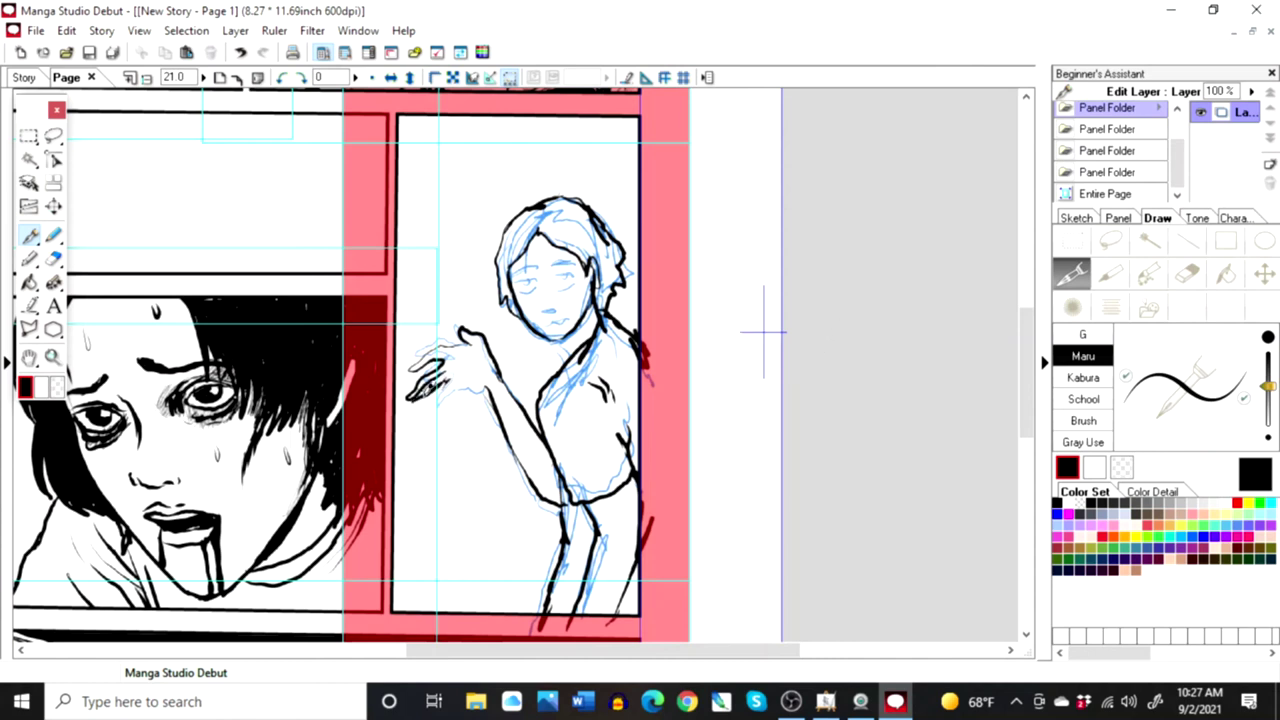
left_click(1187, 273)
mouse_move(418, 398)
left_mouse_down()
mouse_move(432, 372)
mouse_move(438, 392)
mouse_move(456, 346)
mouse_move(412, 386)
mouse_move(453, 377)
left_mouse_up()
left_click(1071, 273)
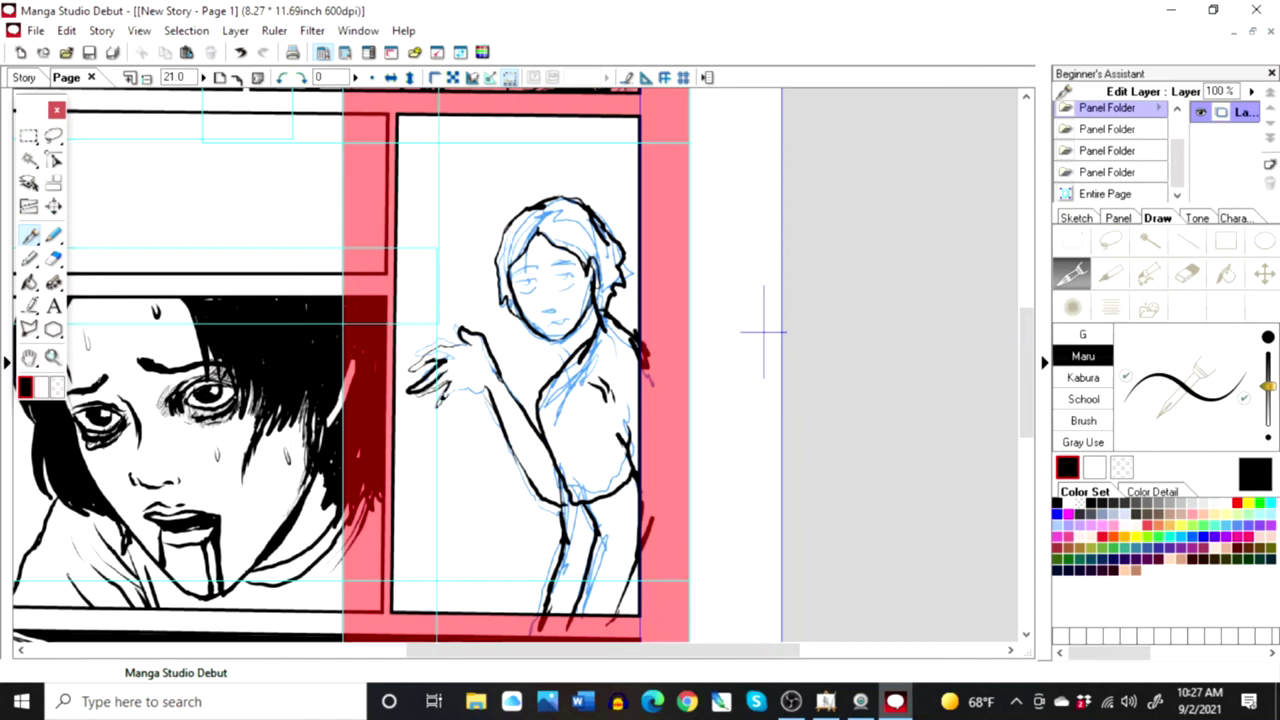
left_click_drag(470, 381, 496, 374)
key("ctrl+z")
Step: Ink the woman's eyes, eyebrows, nose and small mouth
left_click_drag(530, 272, 550, 266)
right_click(530, 278)
left_click(684, 216)
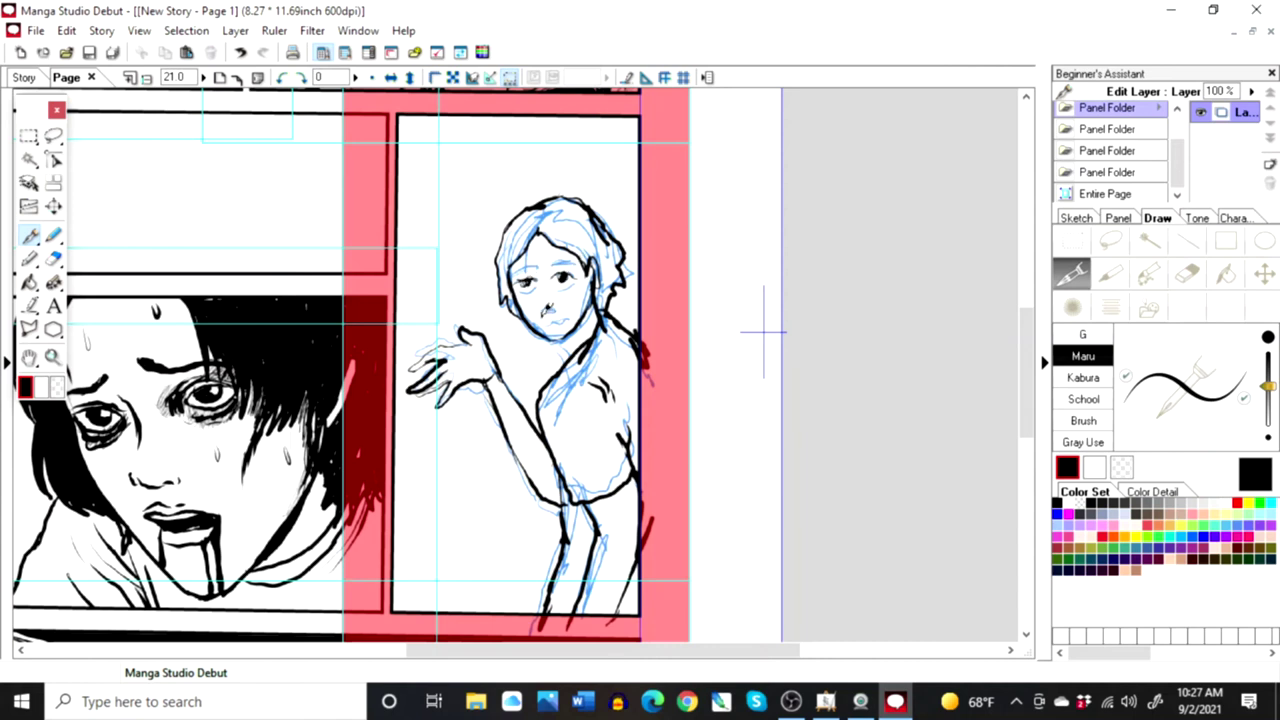
left_click_drag(522, 264, 582, 257)
left_click_drag(548, 318, 558, 324)
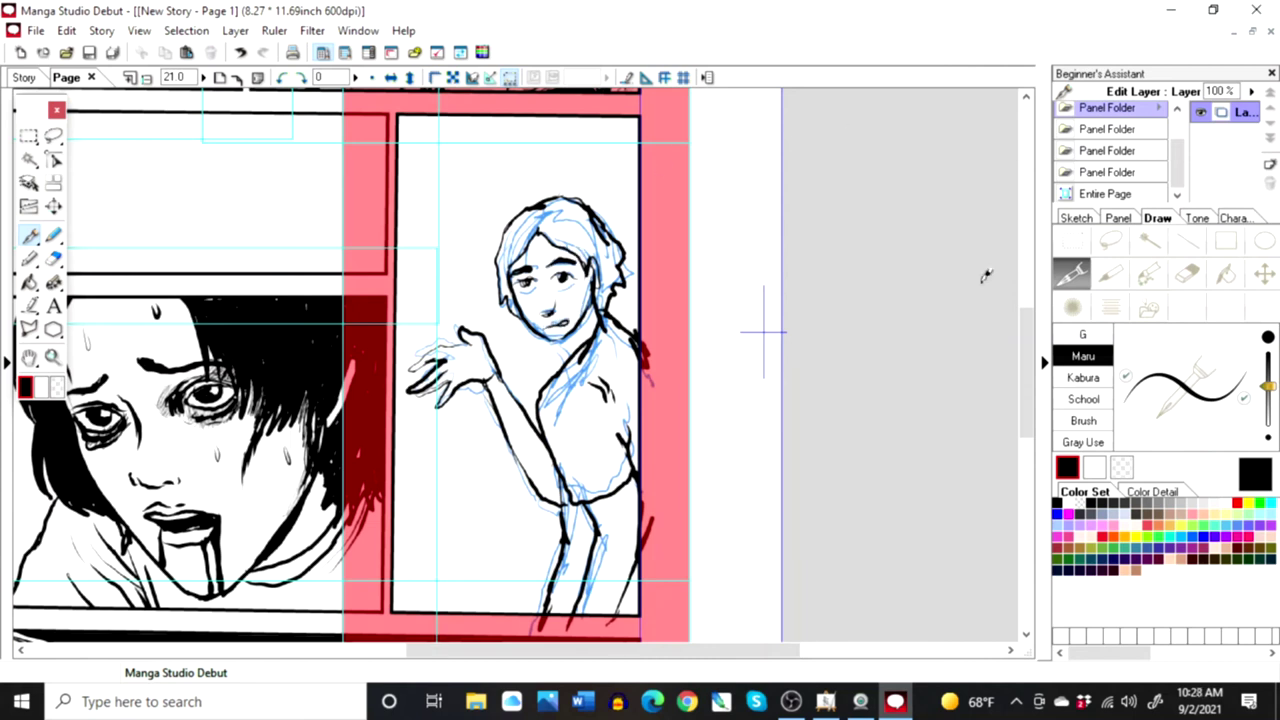
Step: Fill the woman's hair with solid black strokes from the parting out to both sides
left_click_drag(506, 284, 509, 297)
mouse_move(514, 226)
left_mouse_down()
mouse_move(504, 266)
mouse_move(508, 254)
left_mouse_up()
mouse_move(536, 208)
left_mouse_down()
mouse_move(512, 256)
mouse_move(524, 220)
left_mouse_up()
left_click_drag(503, 246, 507, 266)
left_click_drag(538, 222, 522, 250)
mouse_move(556, 205)
left_mouse_down()
mouse_move(548, 238)
mouse_move(585, 250)
mouse_move(545, 215)
mouse_move(585, 232)
mouse_move(565, 205)
mouse_move(612, 240)
mouse_move(590, 262)
mouse_move(592, 226)
mouse_move(615, 272)
mouse_move(585, 232)
mouse_move(618, 250)
mouse_move(602, 304)
mouse_move(617, 262)
left_mouse_up()
mouse_move(617, 262)
left_mouse_down()
mouse_move(610, 282)
mouse_move(624, 262)
left_mouse_up()
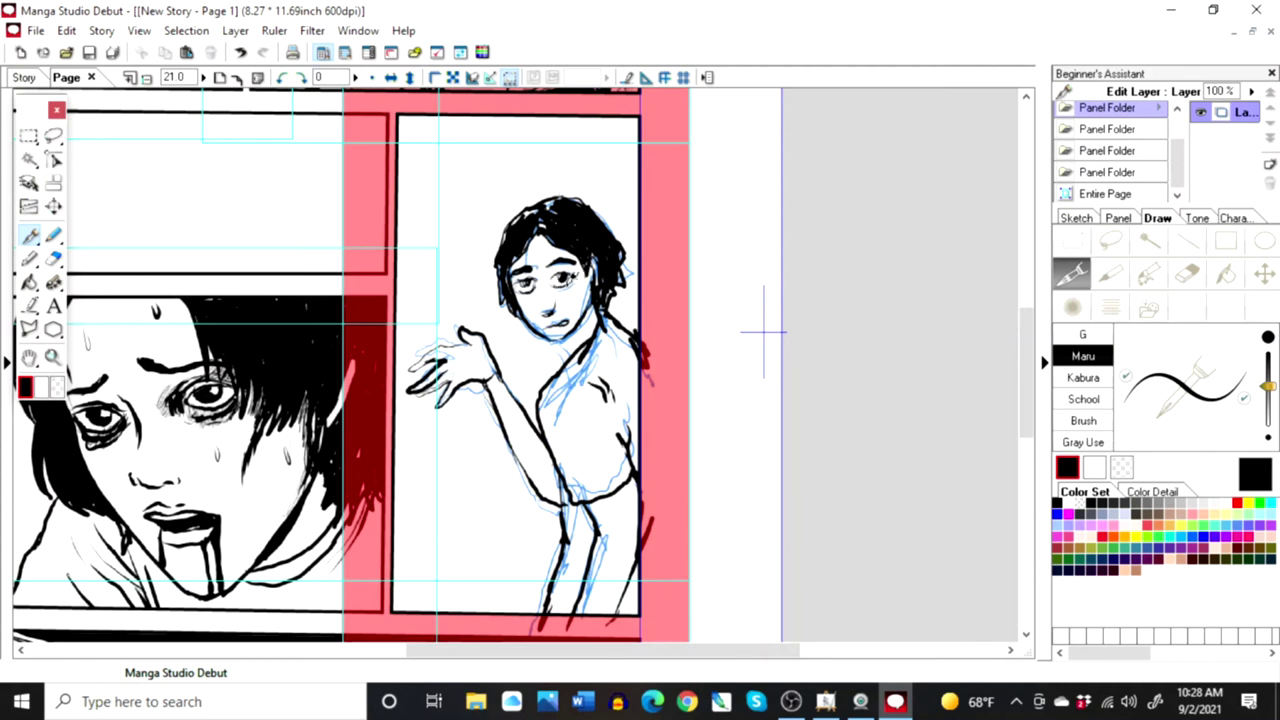
Step: Ink the bridge of her nose with the Maru pen and add a line under the jaw along the neck
left_click(1186, 273)
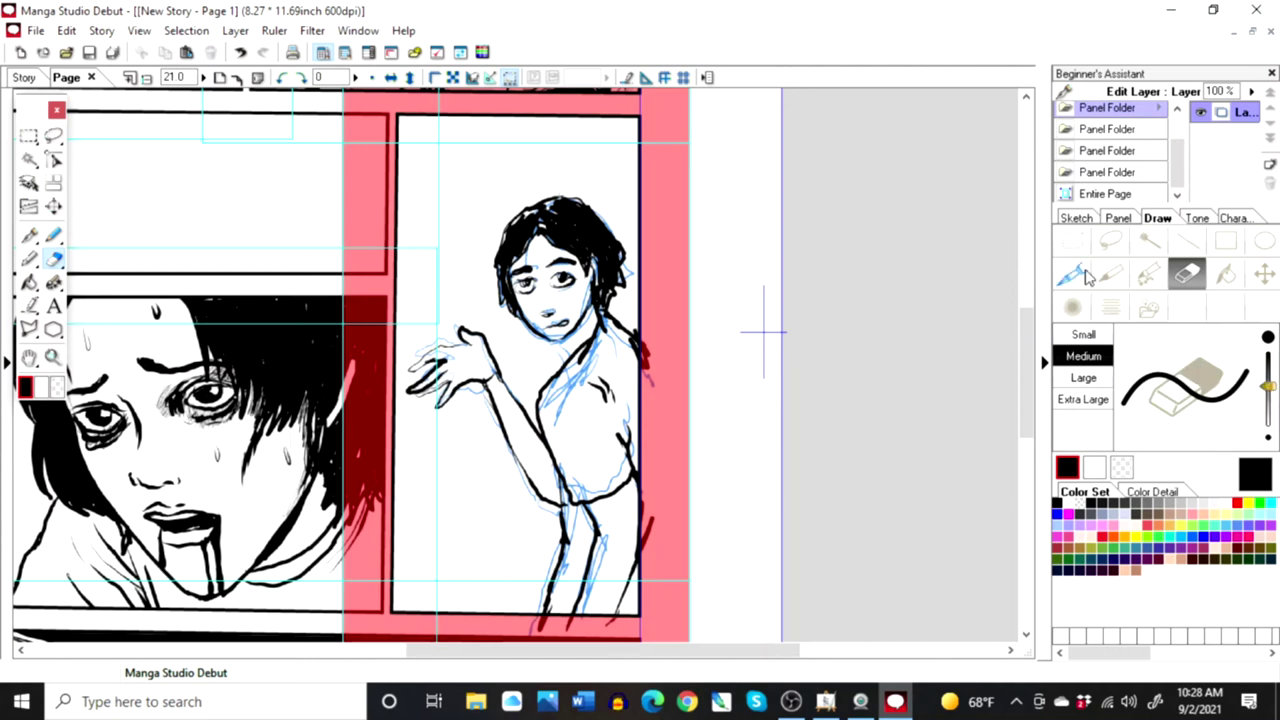
key("p")
left_click_drag(538, 279, 539, 299)
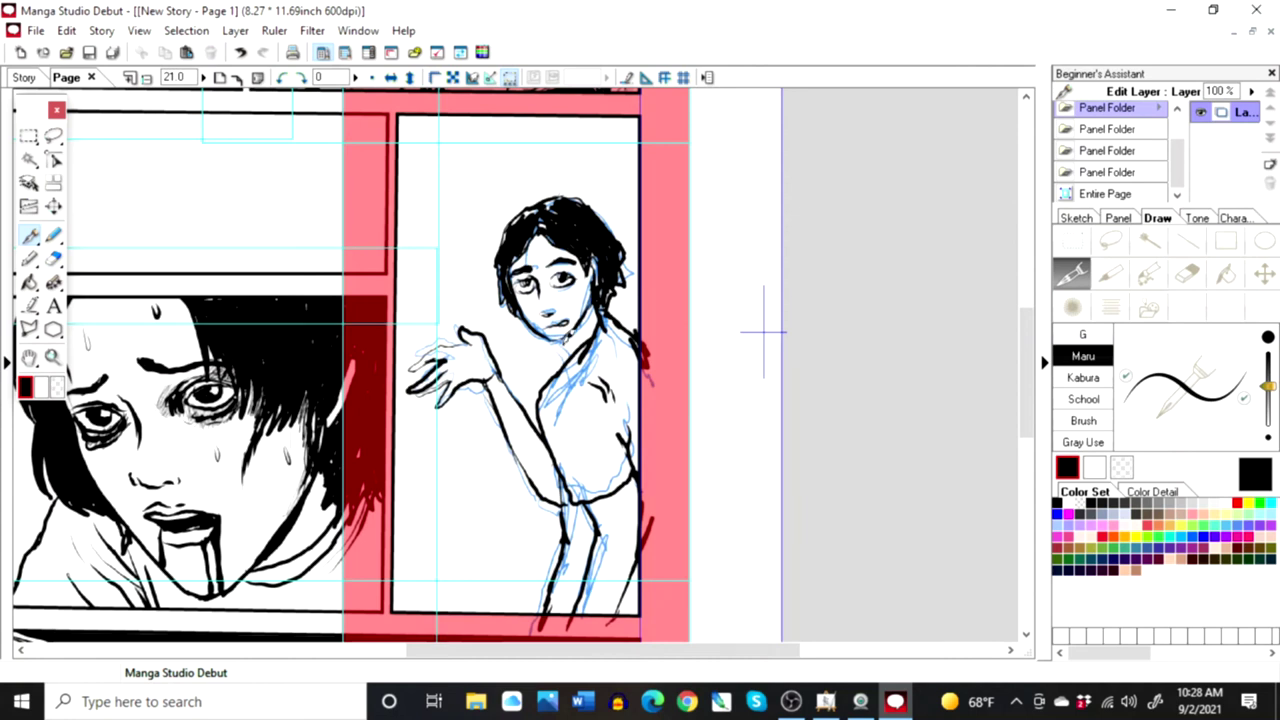
mouse_move(577, 344)
left_mouse_down()
mouse_move(568, 354)
mouse_move(597, 302)
left_mouse_up()
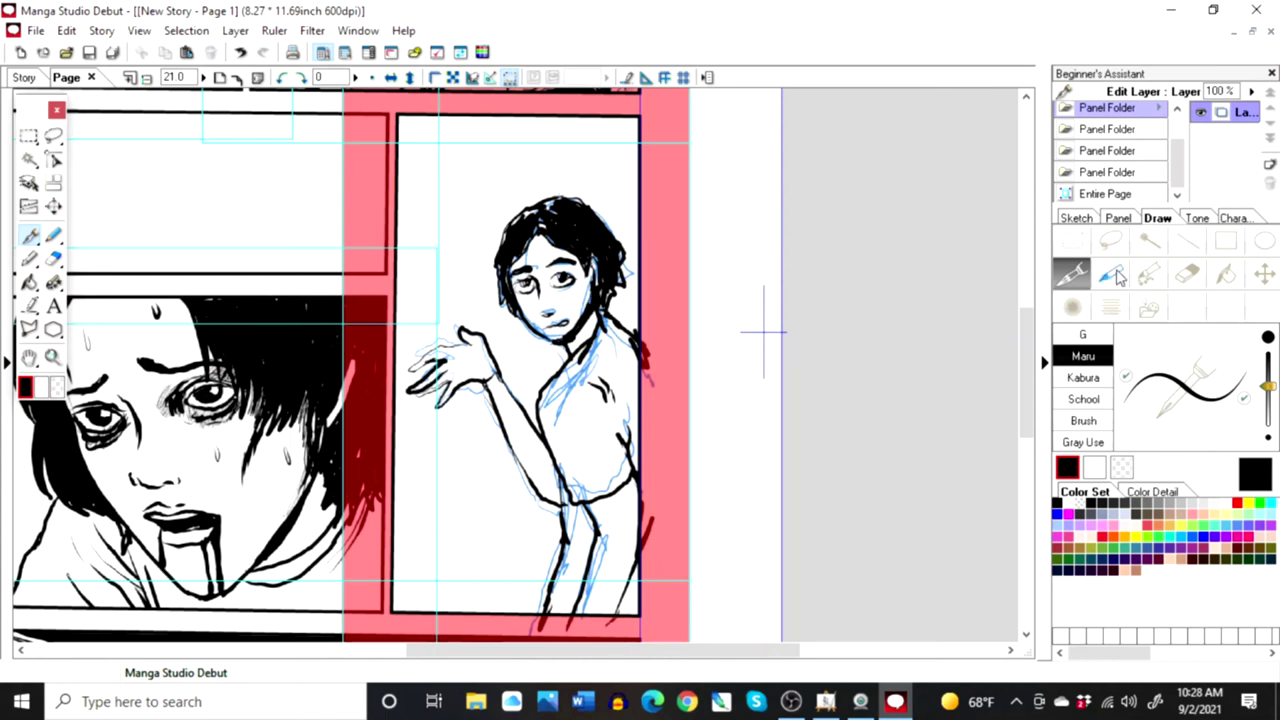
Step: Shade her waist, sleeve edge, forearm, palm, shoulder and the side of her face in light gray
left_click(1181, 504)
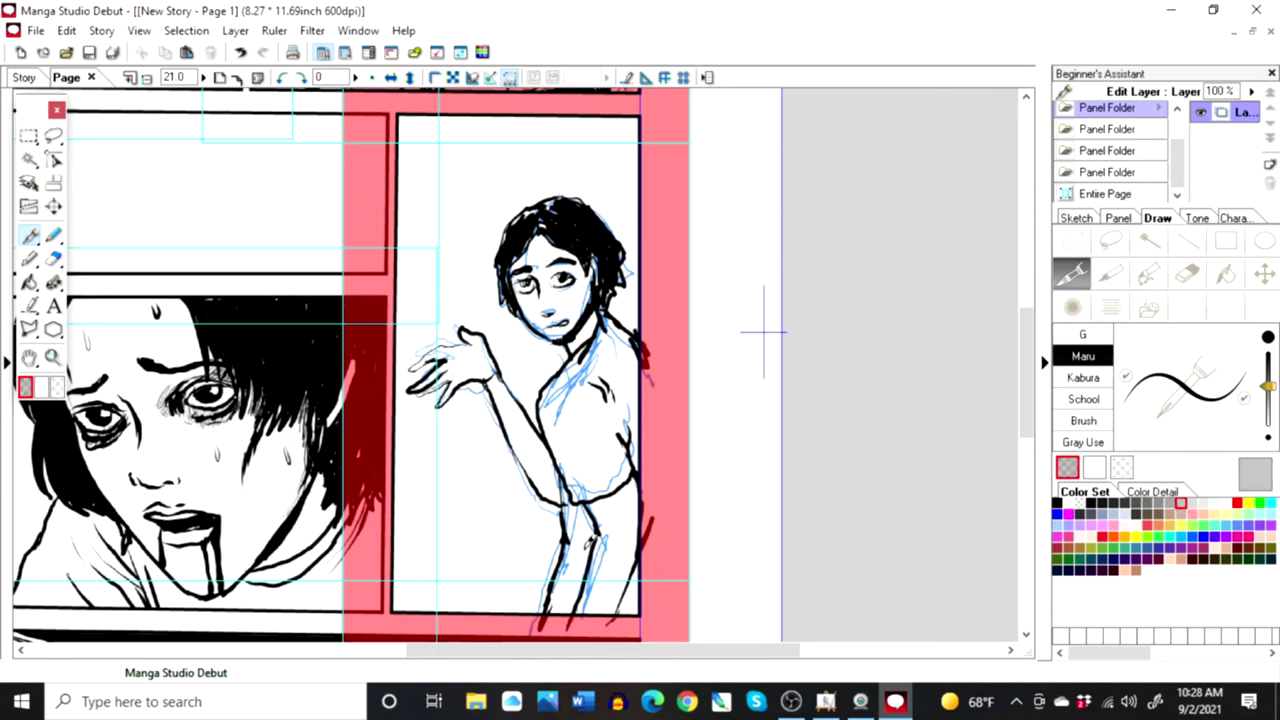
mouse_move(588, 537)
left_mouse_down()
mouse_move(576, 599)
mouse_move(573, 502)
left_mouse_up()
left_click_drag(638, 458, 636, 400)
mouse_move(516, 462)
left_mouse_down()
mouse_move(508, 412)
mouse_move(540, 480)
mouse_move(492, 392)
mouse_move(458, 362)
mouse_move(476, 362)
left_mouse_up()
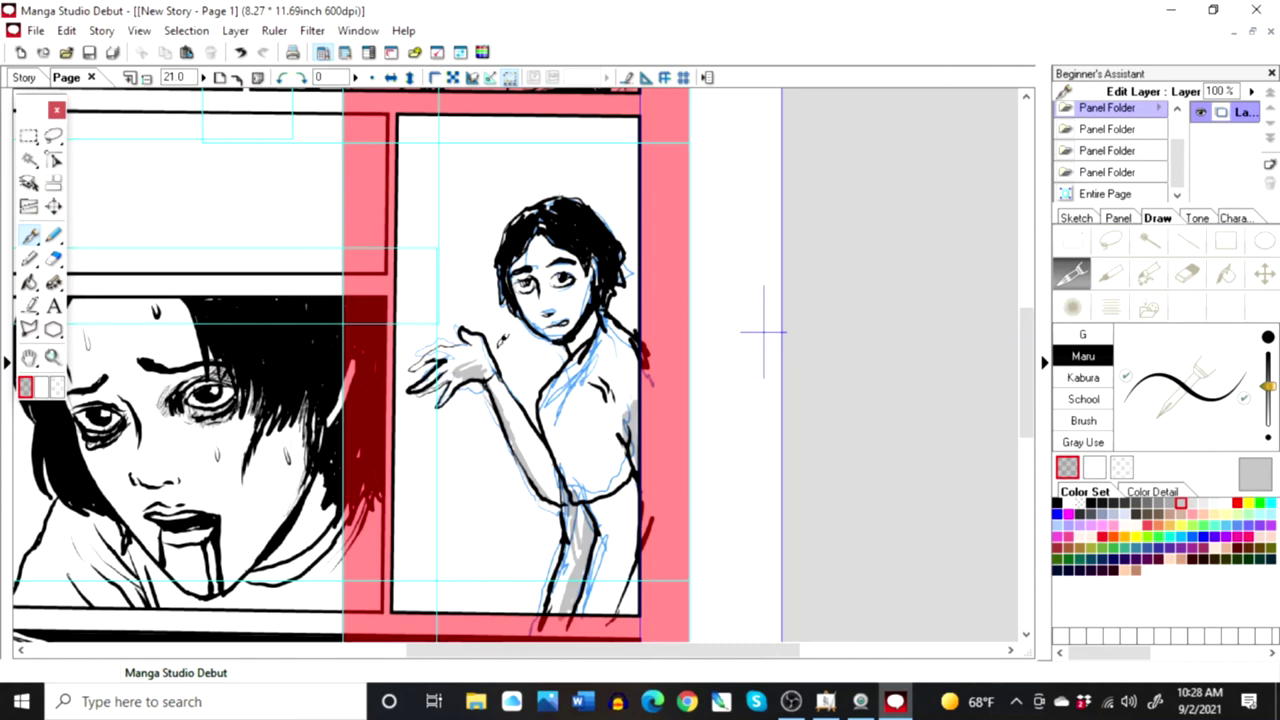
left_click_drag(638, 404, 626, 330)
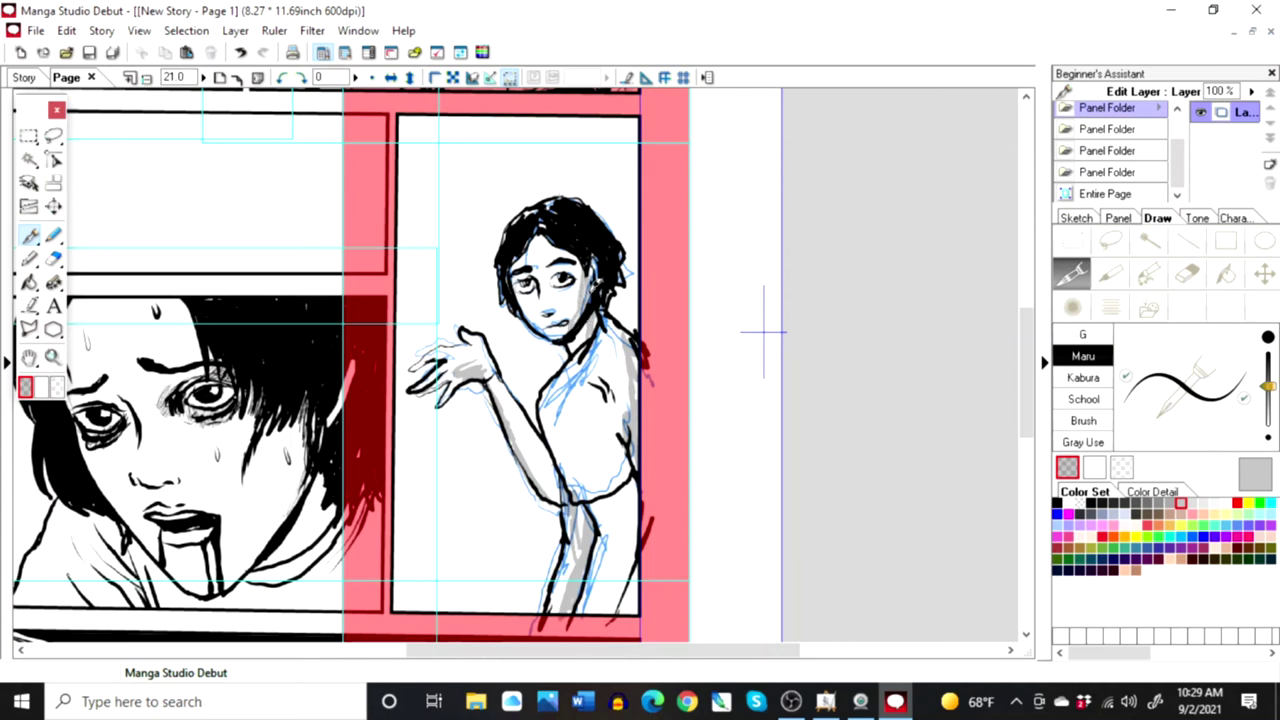
left_click_drag(588, 250, 581, 276)
Step: Return to black and ink fold lines on the sleeve, hatching over the waist and dark strokes beside the hip
left_click(1057, 505)
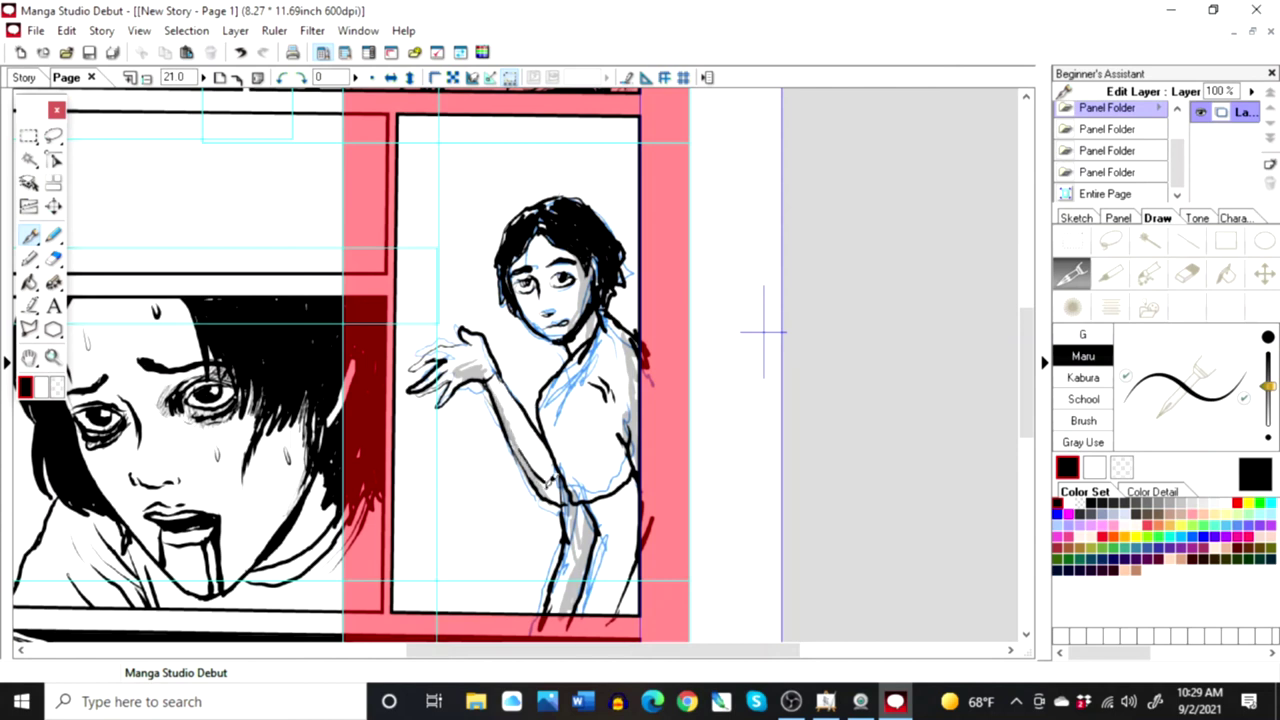
mouse_move(580, 460)
left_mouse_down()
mouse_move(590, 472)
mouse_move(572, 576)
left_mouse_up()
mouse_move(600, 520)
left_mouse_down()
mouse_move(573, 602)
mouse_move(583, 575)
mouse_move(546, 418)
mouse_move(575, 490)
mouse_move(601, 480)
mouse_move(638, 427)
mouse_move(639, 390)
mouse_move(649, 580)
mouse_move(624, 614)
left_mouse_up()
mouse_move(654, 558)
left_mouse_down()
mouse_move(628, 614)
mouse_move(638, 622)
left_mouse_up()
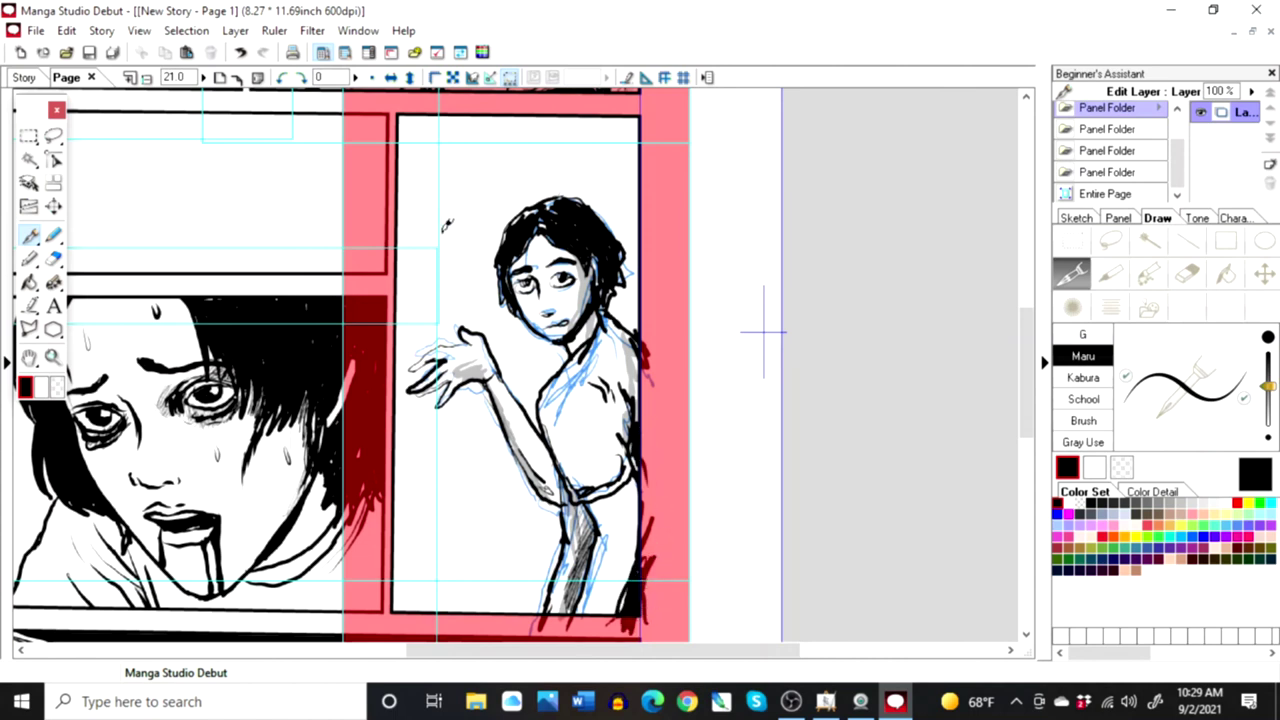
Step: Ink a house behind the woman, with a vertical wall corner, an eave line and a slanted roof ending at her head
left_click_drag(446, 208, 448, 304)
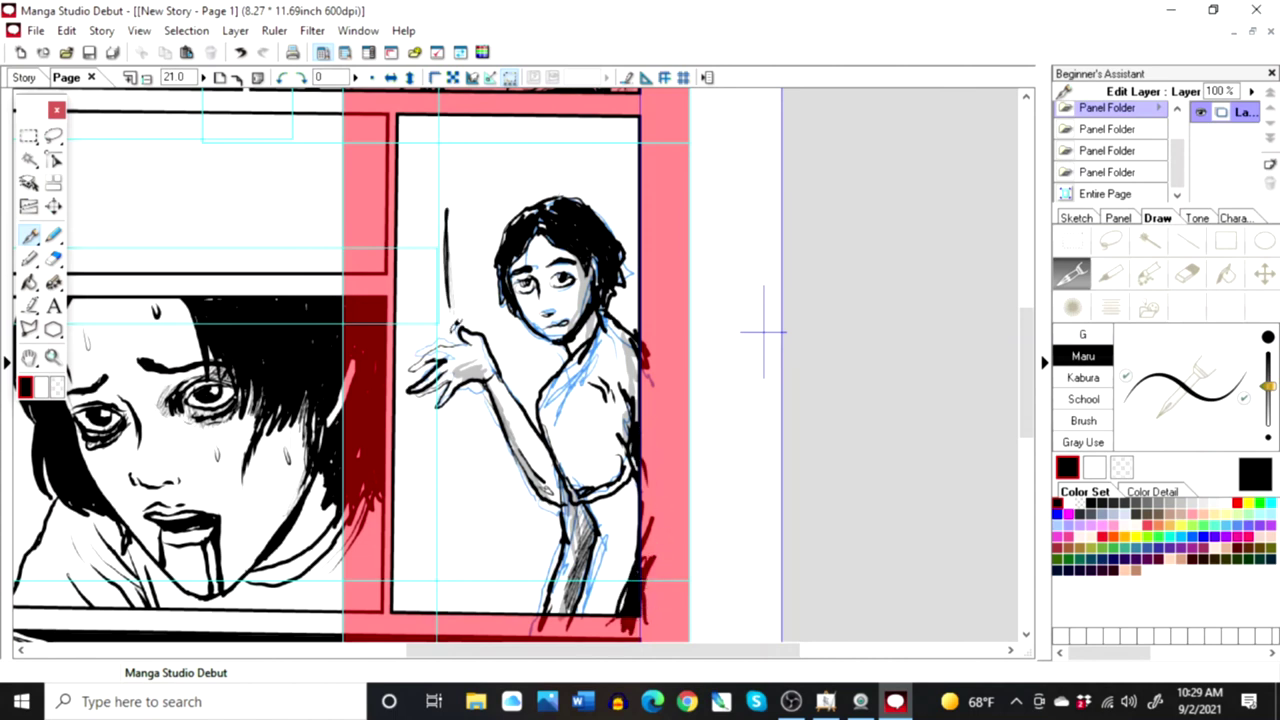
left_click_drag(396, 206, 458, 206)
mouse_move(402, 160)
left_mouse_down()
mouse_move(460, 202)
mouse_move(476, 198)
mouse_move(456, 210)
mouse_move(542, 202)
left_mouse_up()
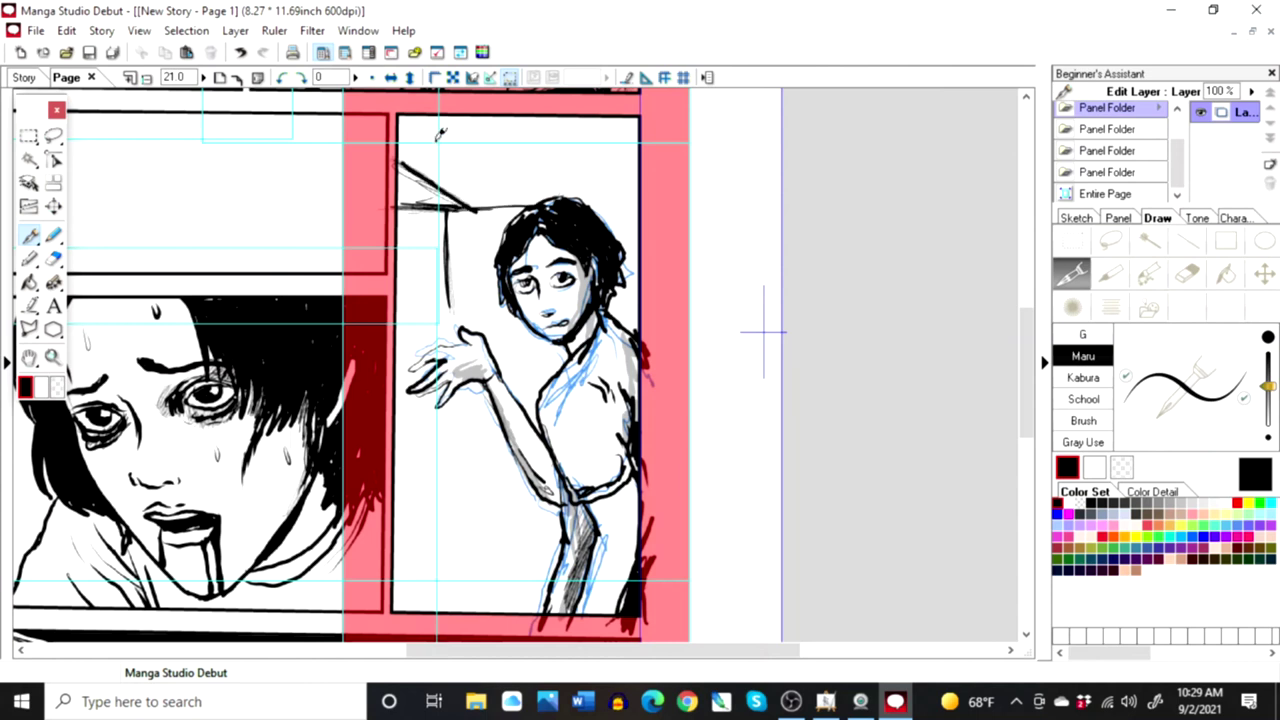
mouse_move(398, 156)
left_mouse_down()
mouse_move(502, 156)
mouse_move(398, 158)
left_mouse_up()
mouse_move(398, 158)
left_mouse_down()
mouse_move(519, 163)
mouse_move(586, 198)
left_mouse_up()
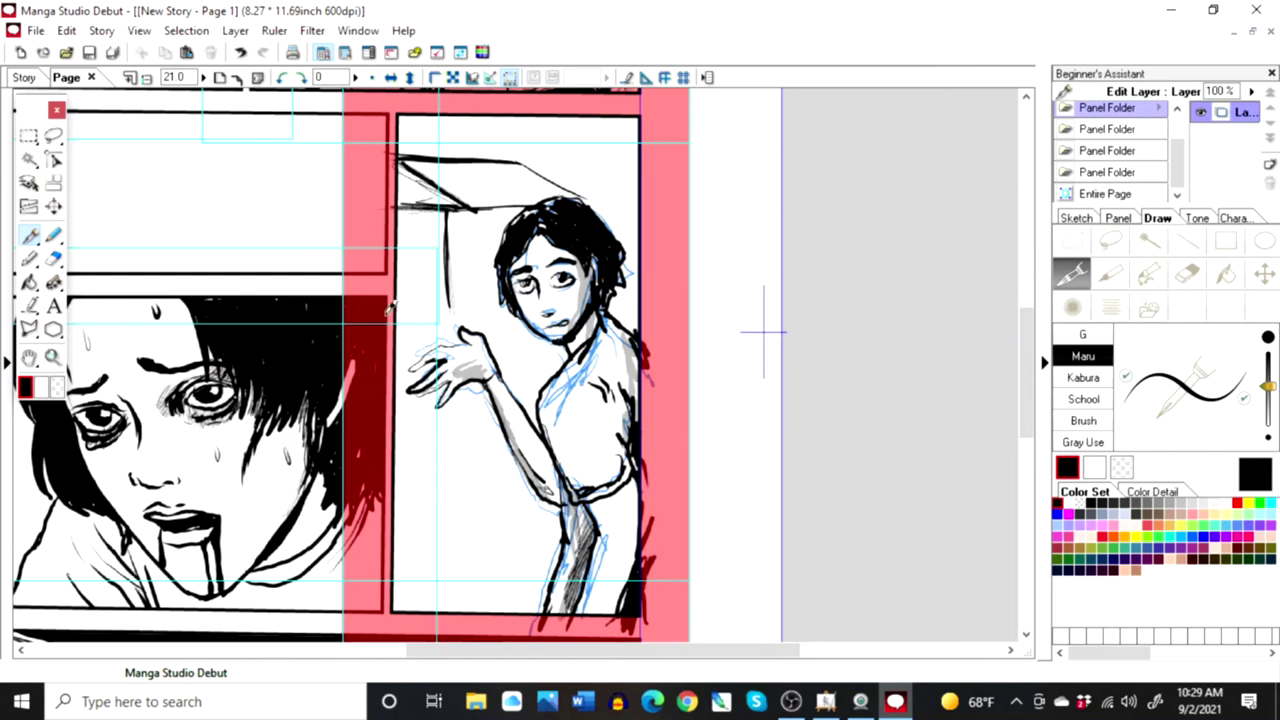
Step: Ink the base line of the house wall and a horizontal ground line running behind her hand and forearm
left_click_drag(398, 312, 516, 306)
left_click_drag(402, 375, 424, 375)
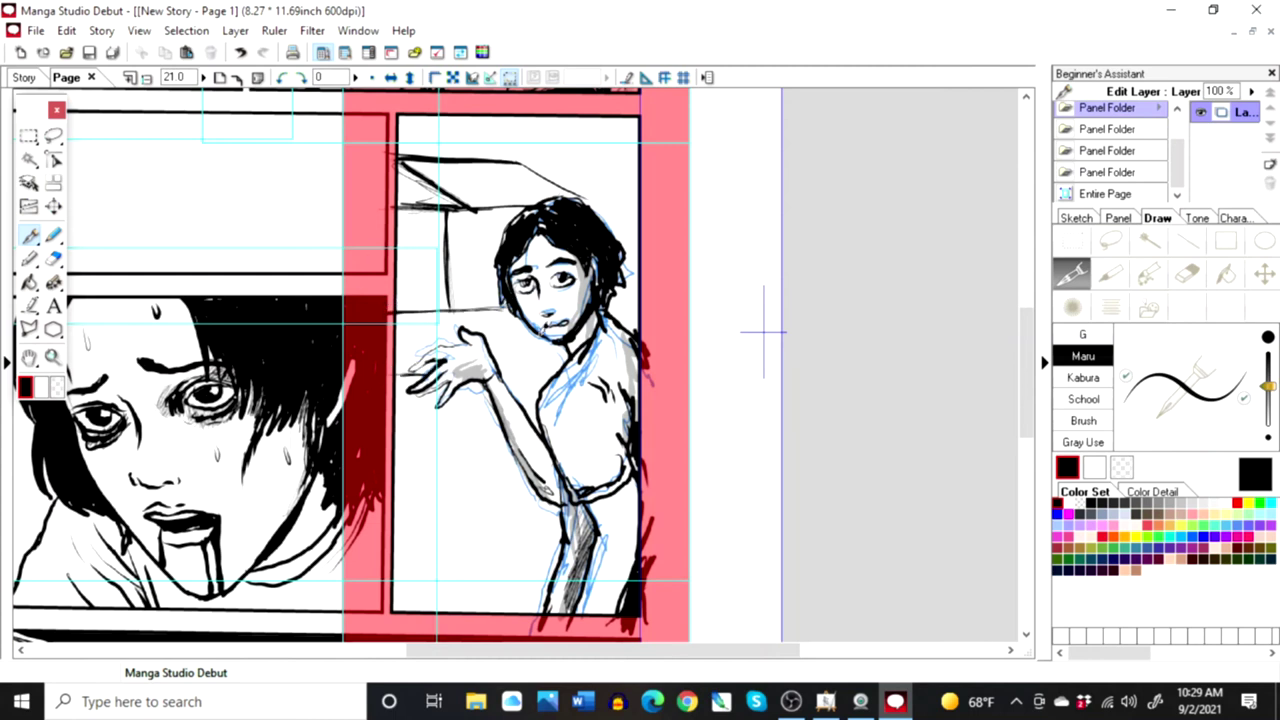
left_click_drag(502, 363, 574, 362)
Step: Ink a small framed window on the house's side wall and thin siding lines across the walls
mouse_move(429, 248)
left_mouse_down()
mouse_move(410, 233)
mouse_move(408, 280)
mouse_move(428, 264)
mouse_move(411, 232)
mouse_move(408, 280)
left_mouse_up()
left_click_drag(408, 280, 432, 280)
left_click_drag(430, 236, 430, 280)
mouse_move(422, 222)
left_mouse_down()
mouse_move(415, 259)
mouse_move(438, 243)
left_mouse_up()
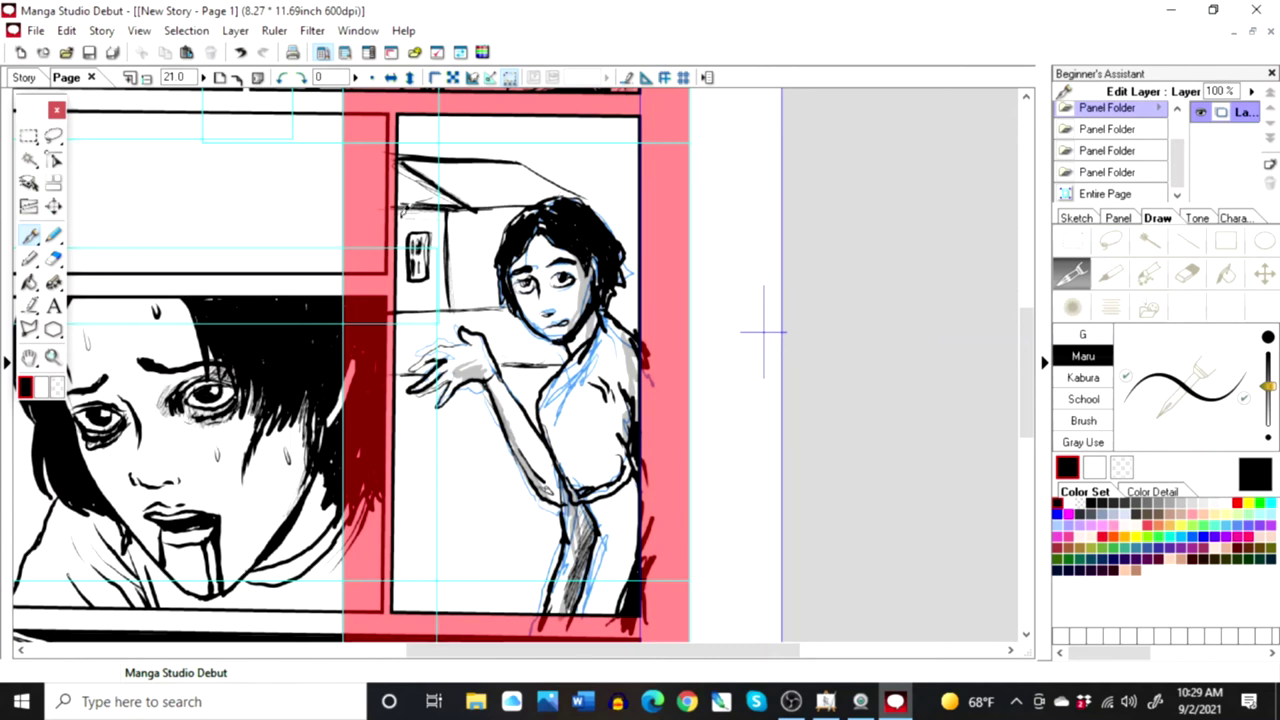
left_click_drag(407, 235, 429, 235)
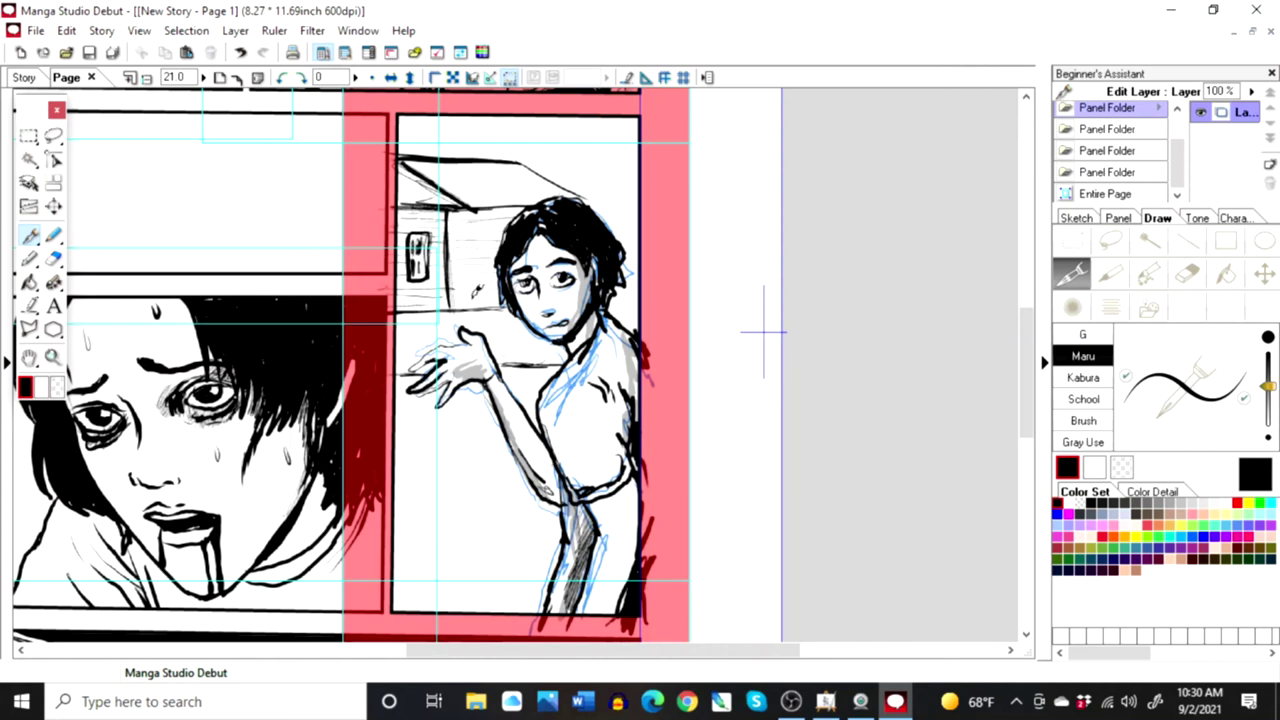
Step: Ink a second window frame on the wall beside her face and darken the roof slope with heavy black strokes
mouse_move(462, 236)
left_mouse_down()
mouse_move(460, 278)
mouse_move(494, 236)
mouse_move(488, 274)
left_mouse_up()
left_click_drag(440, 167, 532, 176)
mouse_move(444, 189)
left_mouse_down()
mouse_move(556, 189)
mouse_move(452, 200)
left_mouse_up()
mouse_move(490, 175)
left_mouse_down()
mouse_move(520, 180)
mouse_move(460, 176)
mouse_move(510, 158)
mouse_move(442, 167)
mouse_move(458, 173)
left_mouse_up()
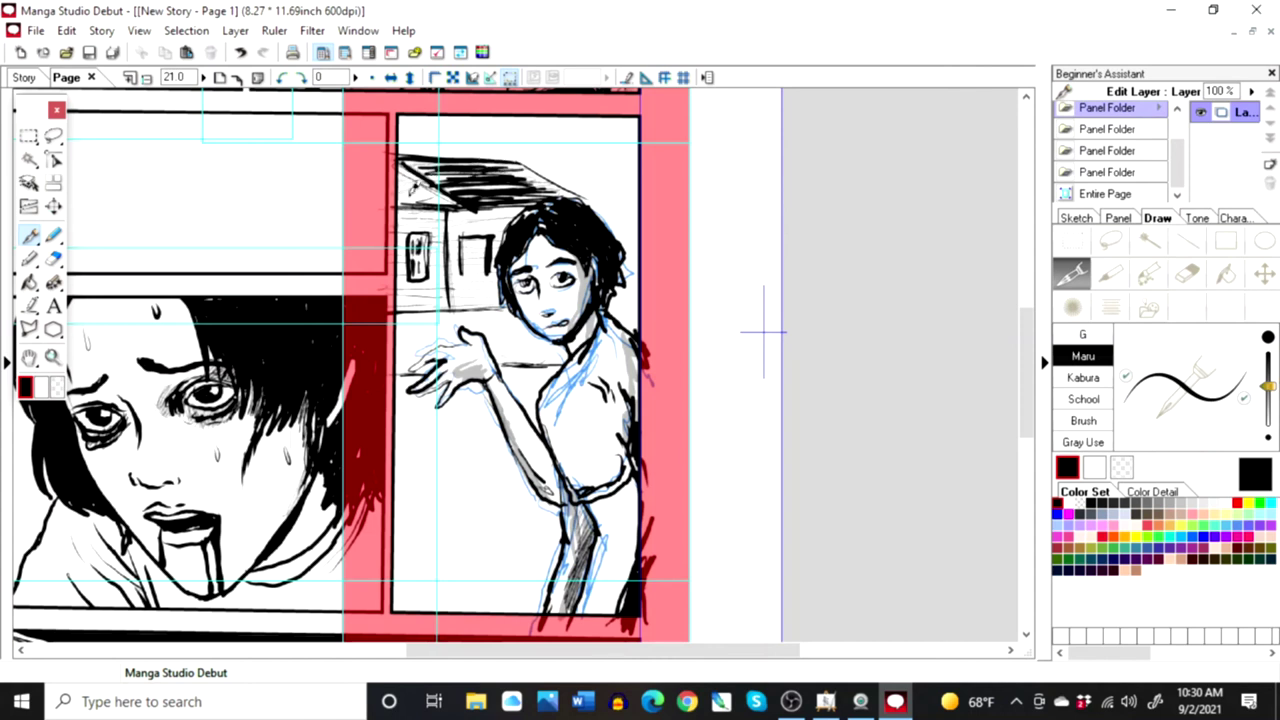
Step: Add lines under the eave with dark panes in the second window, and ink vertical fence slats below the house
left_click_drag(420, 196, 520, 208)
mouse_move(462, 264)
left_mouse_down()
mouse_move(466, 283)
mouse_move(488, 263)
mouse_move(486, 244)
mouse_move(472, 264)
mouse_move(498, 250)
left_mouse_up()
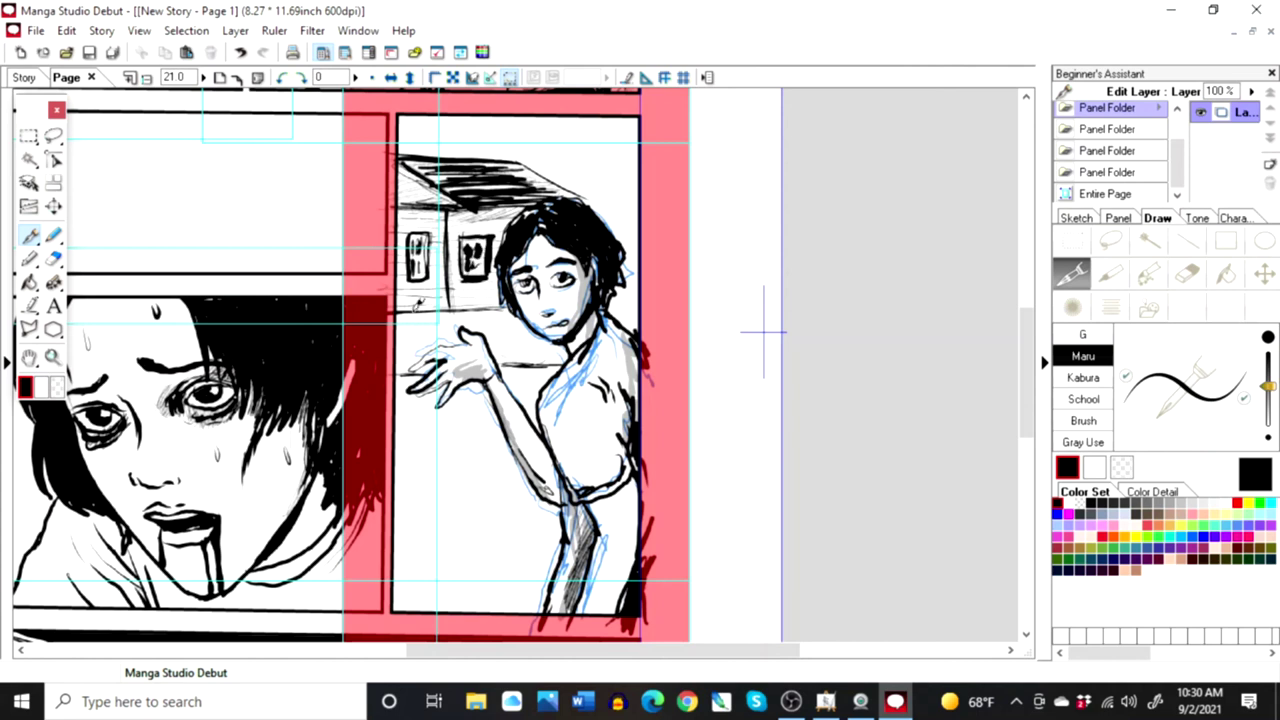
mouse_move(404, 304)
left_mouse_down()
mouse_move(406, 372)
mouse_move(418, 306)
mouse_move(432, 346)
left_mouse_up()
mouse_move(428, 298)
left_mouse_down()
mouse_move(440, 346)
mouse_move(462, 310)
left_mouse_up()
Step: Ink a dark slanted roof shape behind the woman's head and hatch the area between it and her hair
mouse_move(576, 182)
left_mouse_down()
mouse_move(585, 164)
mouse_move(645, 166)
mouse_move(615, 180)
mouse_move(642, 172)
left_mouse_up()
mouse_move(606, 181)
left_mouse_down()
mouse_move(641, 170)
mouse_move(615, 232)
left_mouse_up()
left_click_drag(604, 169, 576, 190)
left_click_drag(606, 173, 582, 201)
left_click_drag(616, 178, 590, 208)
left_click_drag(618, 189, 596, 214)
left_click_drag(628, 186, 604, 224)
left_click_drag(628, 210, 607, 230)
mouse_move(610, 186)
left_mouse_down()
mouse_move(614, 221)
mouse_move(598, 198)
left_mouse_up()
left_click_drag(588, 178, 570, 194)
mouse_move(614, 178)
left_mouse_down()
mouse_move(580, 194)
mouse_move(598, 195)
left_mouse_up()
mouse_move(634, 178)
left_mouse_down()
mouse_move(604, 204)
mouse_move(618, 214)
left_mouse_up()
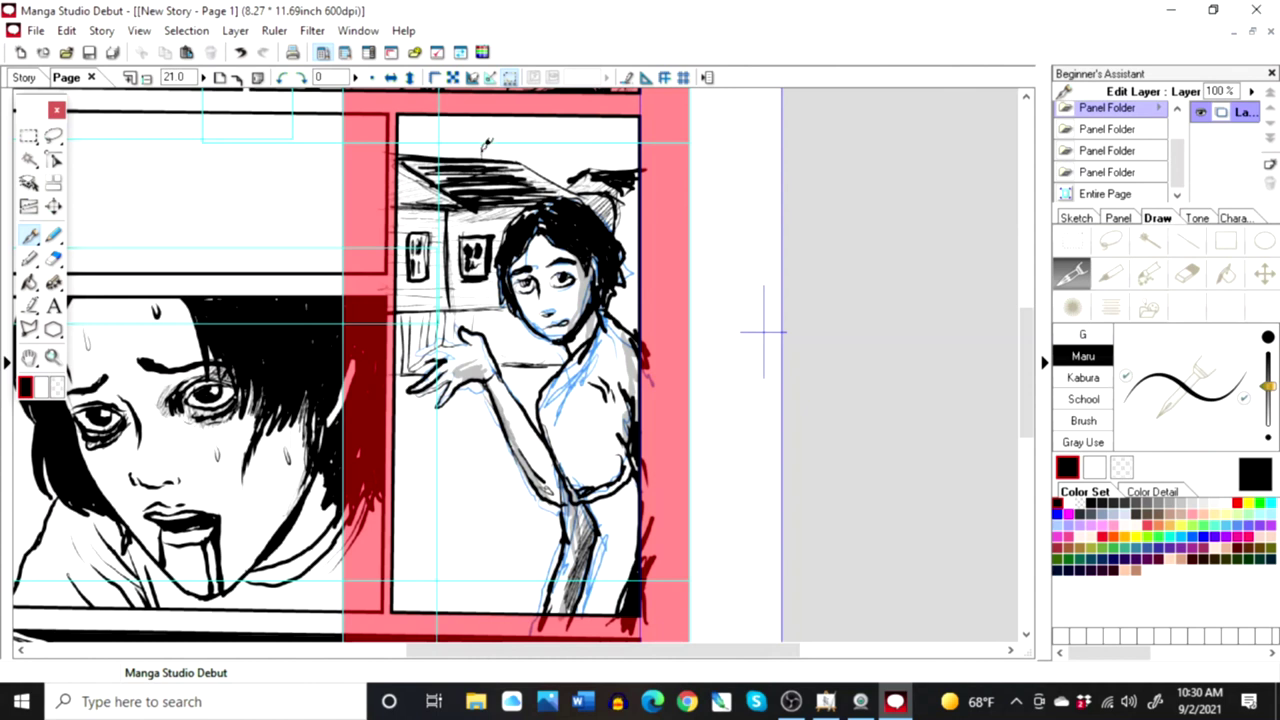
Step: Ink an antenna on the roof and a double kerb line across the ground up to her forearm
left_click_drag(470, 142, 489, 136)
mouse_move(490, 454)
left_mouse_down()
mouse_move(434, 449)
mouse_move(511, 453)
left_mouse_up()
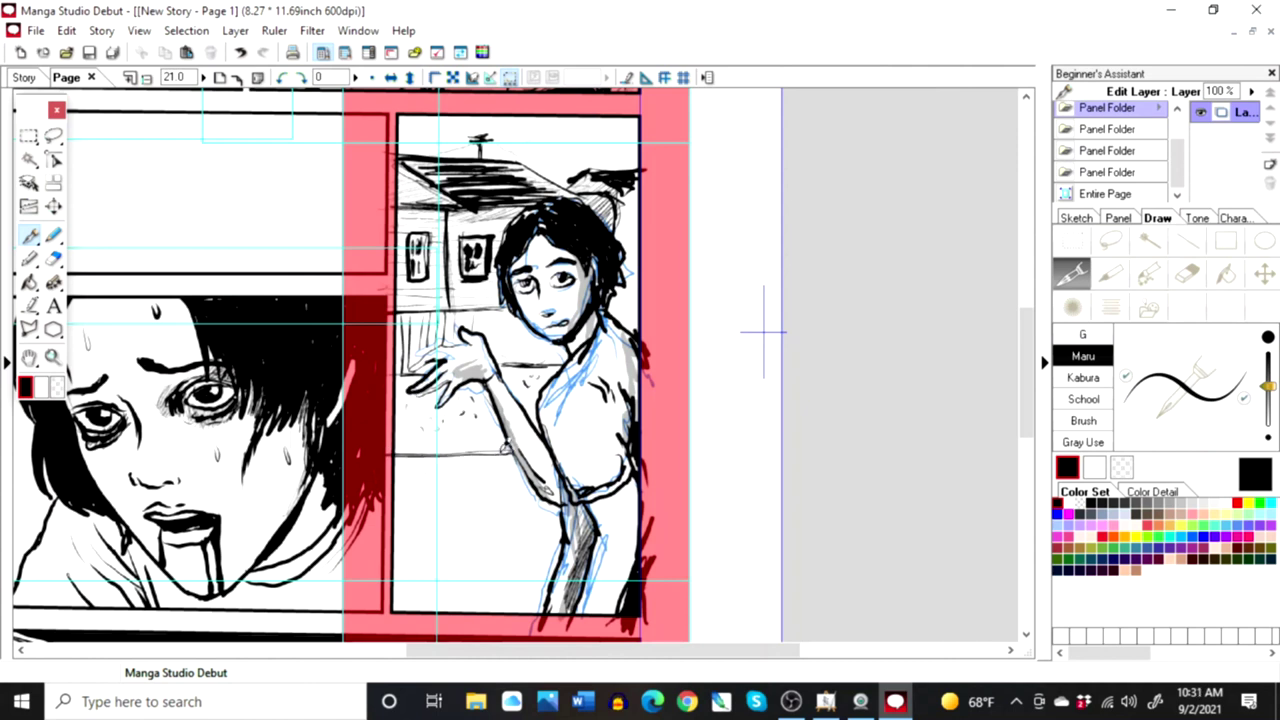
left_click_drag(393, 465, 515, 466)
left_click_drag(513, 466, 391, 469)
left_click_drag(392, 469, 510, 466)
mouse_move(504, 466)
left_mouse_down()
mouse_move(431, 468)
mouse_move(536, 454)
left_mouse_up()
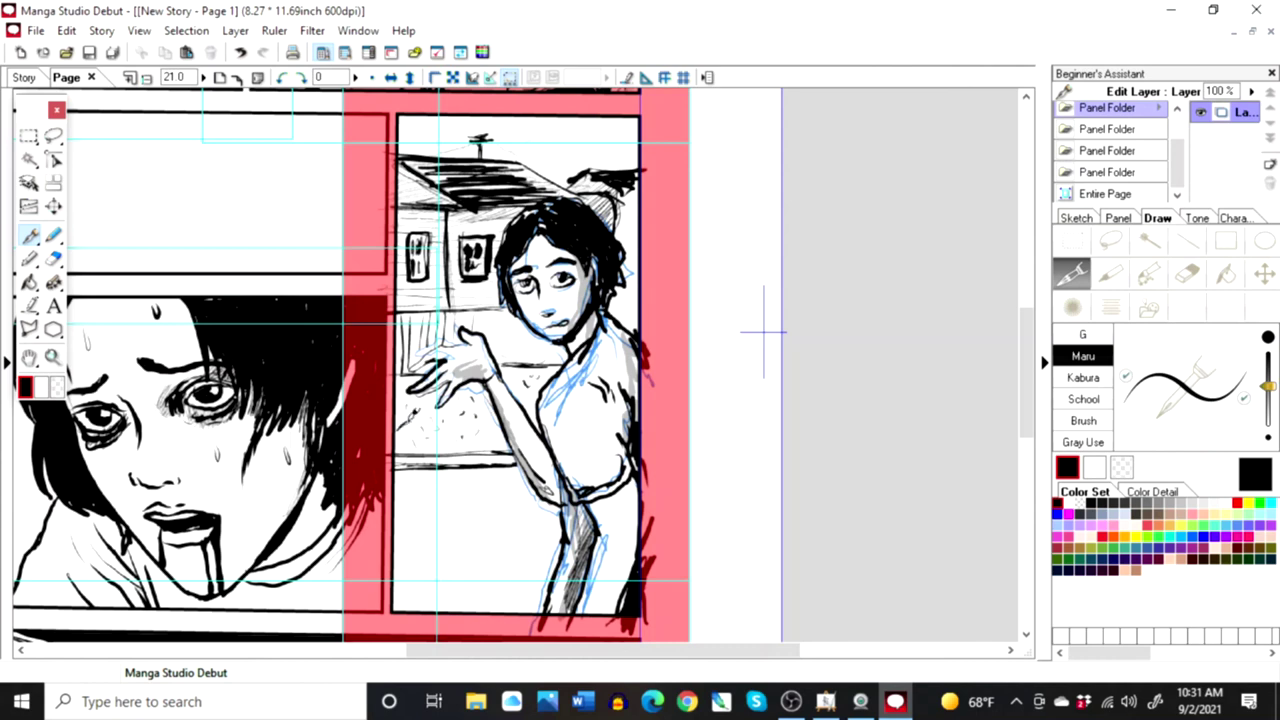
Step: Add texture marks to the yard and dark strokes beside her shoulder, and extend the fence slats behind her
left_click_drag(406, 414, 422, 430)
left_click_drag(414, 416, 432, 432)
mouse_move(554, 361)
left_mouse_down()
mouse_move(535, 368)
mouse_move(547, 380)
left_mouse_up()
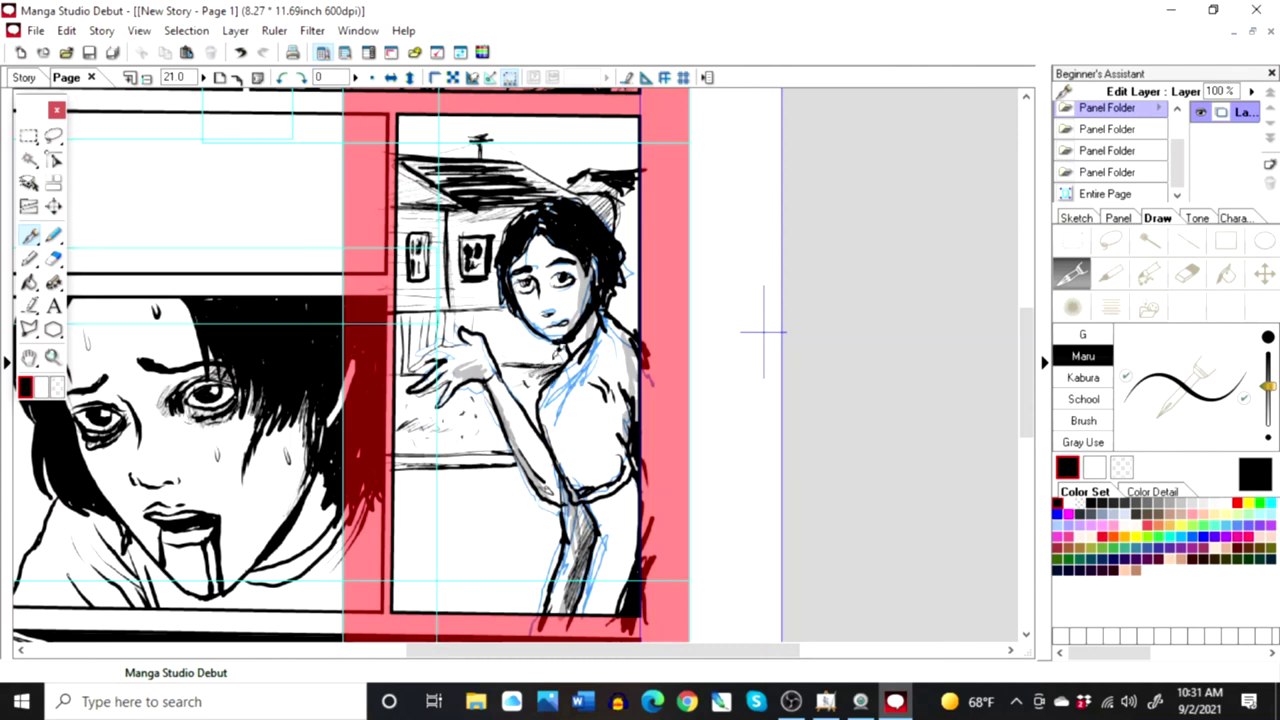
mouse_move(480, 311)
left_mouse_down()
mouse_move(481, 340)
mouse_move(500, 363)
mouse_move(520, 360)
left_mouse_up()
mouse_move(532, 312)
left_mouse_down()
mouse_move(532, 366)
mouse_move(556, 374)
left_mouse_up()
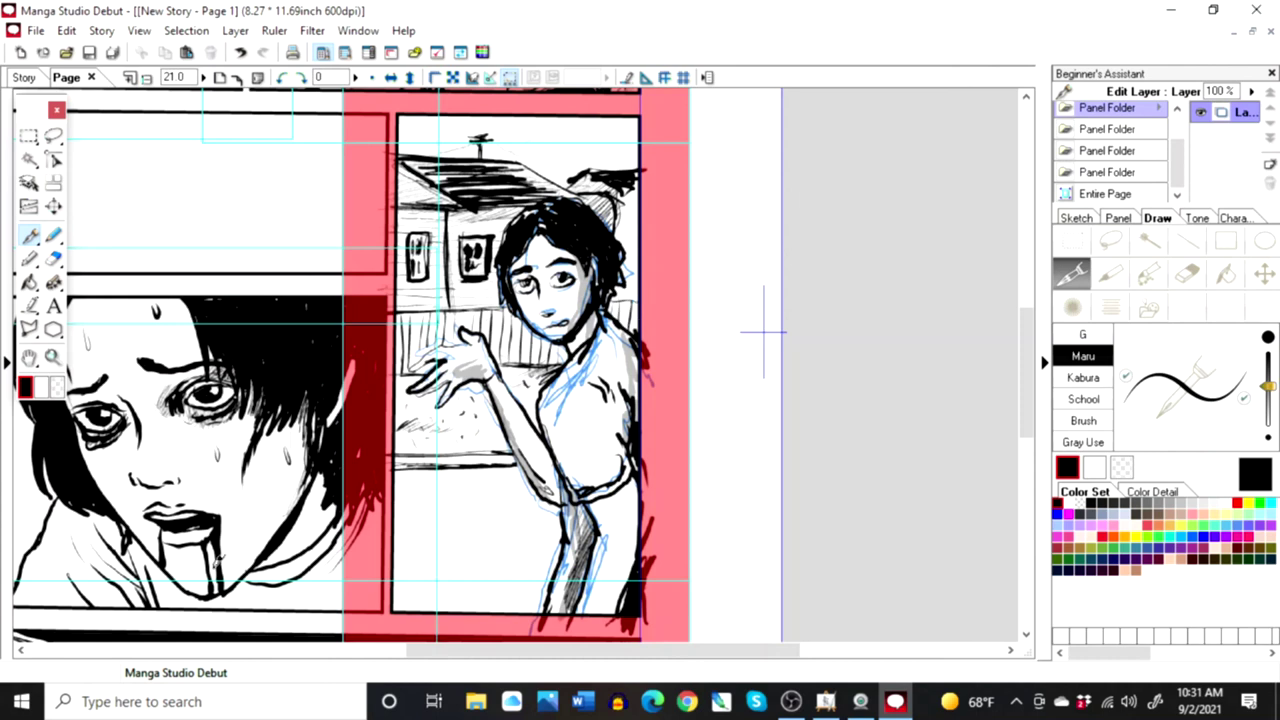
Step: Outline a small diamond shape on the foreground ground and fill the area around it black using a Magic Wand selection
mouse_move(521, 519)
left_mouse_down()
mouse_move(465, 529)
mouse_move(505, 520)
left_mouse_up()
left_click(1149, 240)
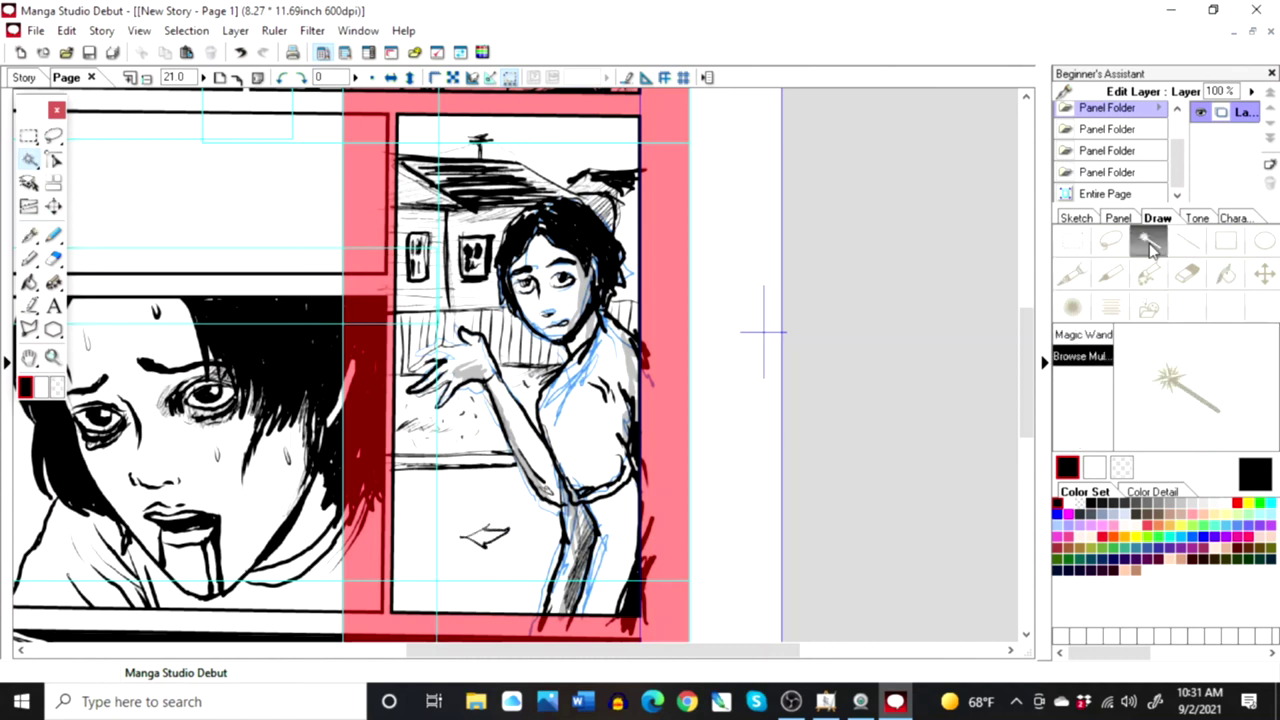
left_click(510, 549)
left_click(576, 633)
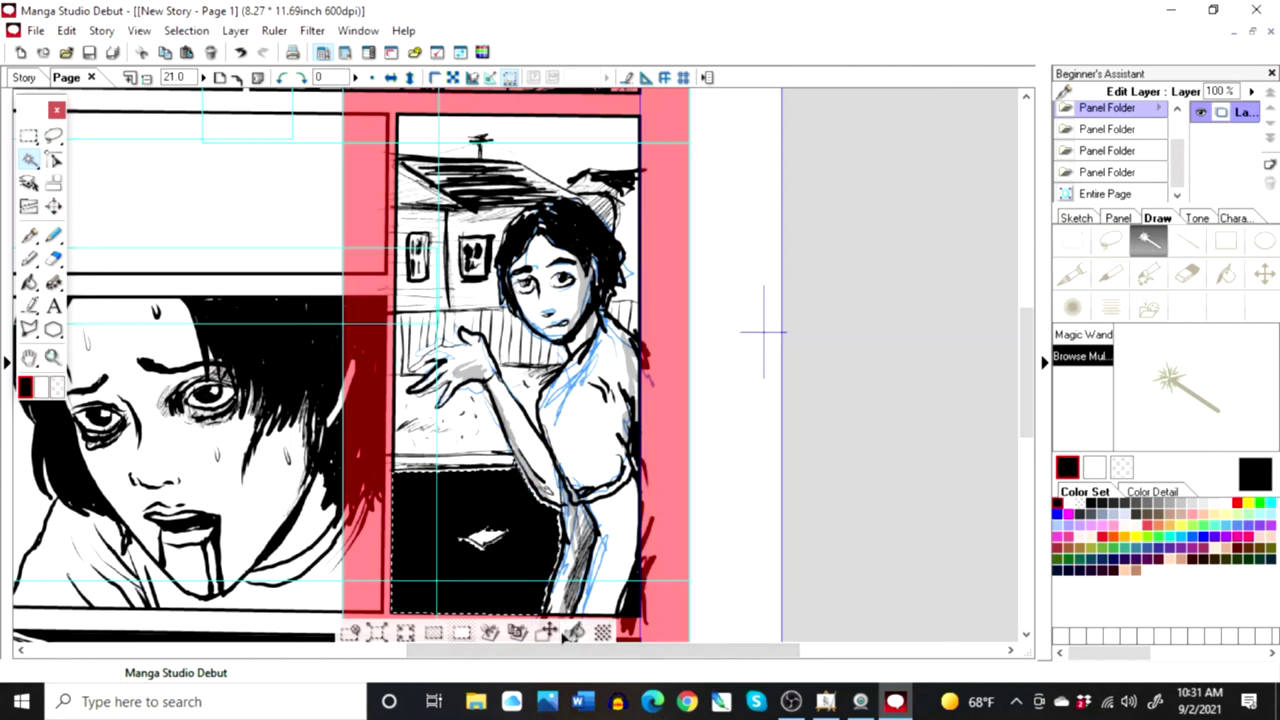
left_click(349, 634)
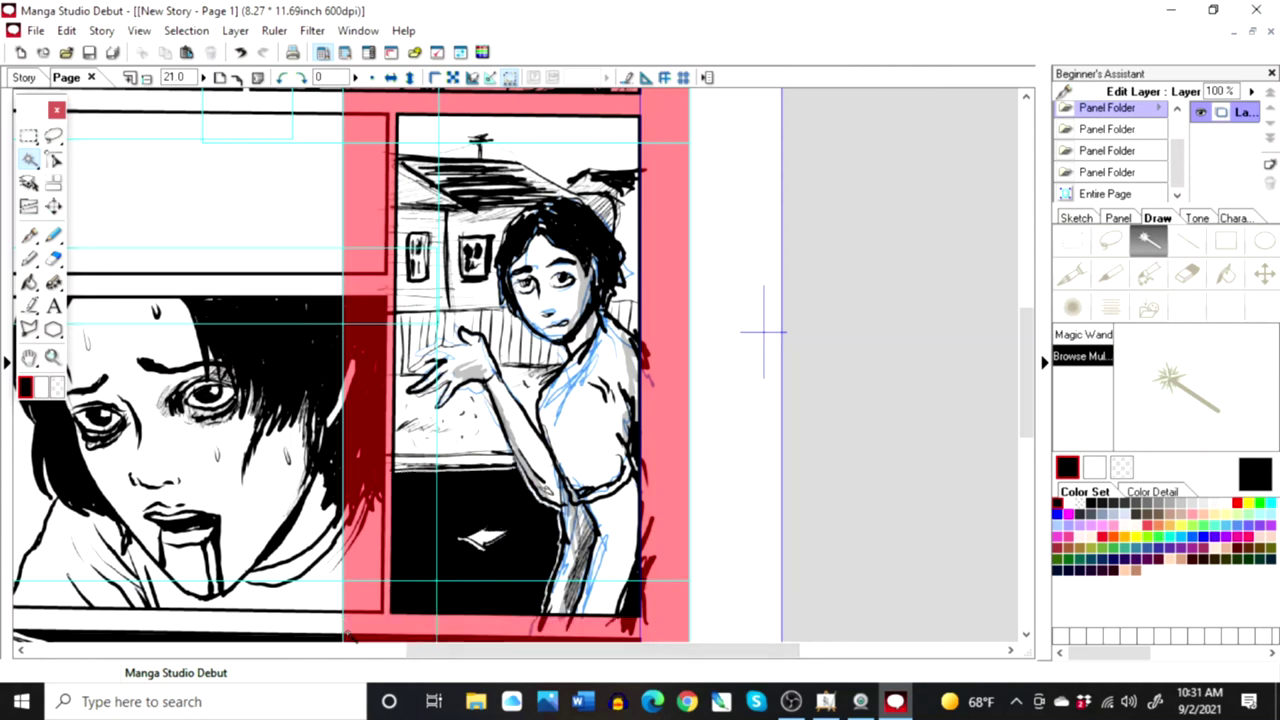
Step: Touch up the black edge along her hip and leg and the hand with the Maru pen
left_click(1071, 274)
mouse_move(561, 510)
left_mouse_down()
mouse_move(562, 548)
mouse_move(529, 630)
left_mouse_up()
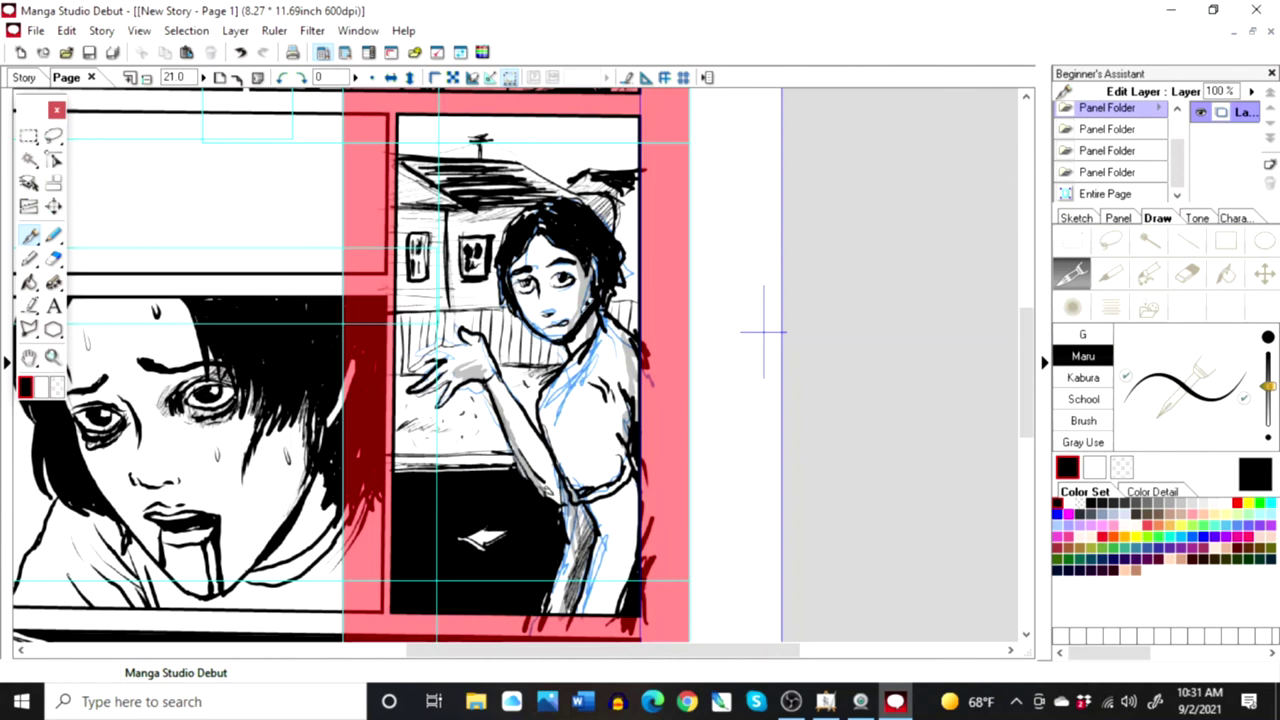
left_click_drag(475, 354, 469, 364)
Step: Leave the panel's layer to see the page without the panel overlay and zoom out to 14%
left_click(1083, 114)
left_click(1064, 113)
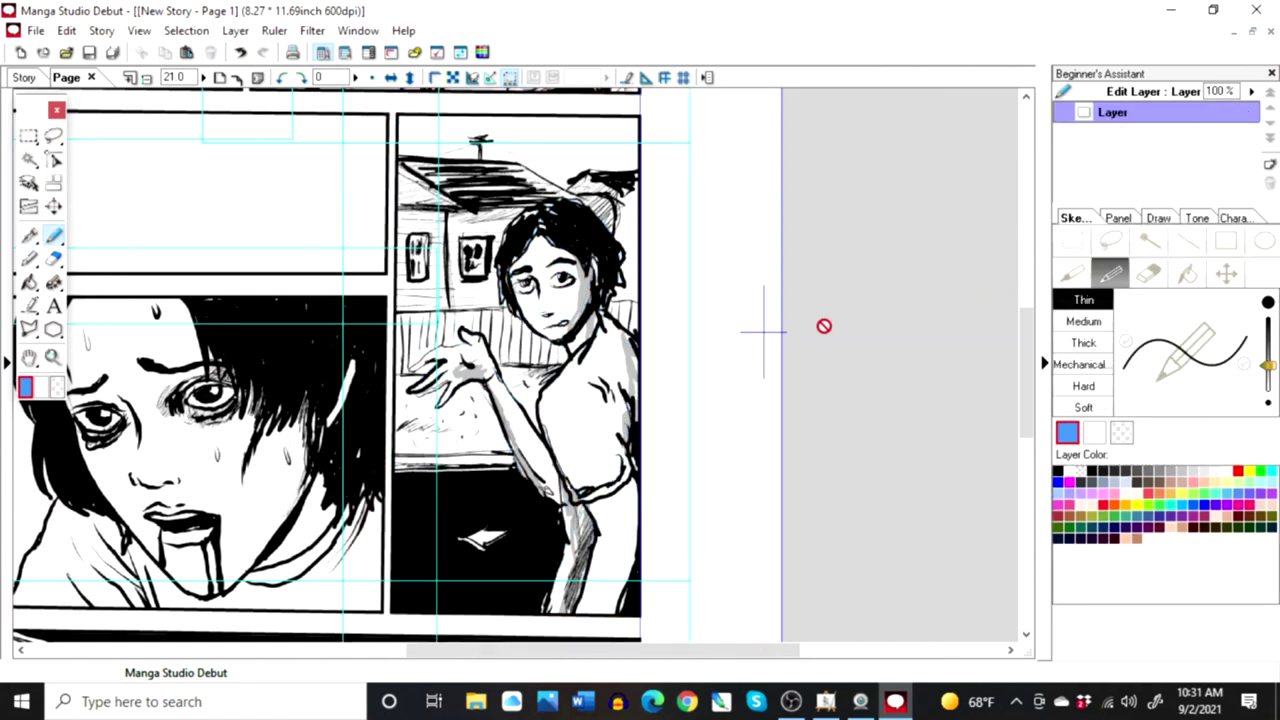
left_click(219, 80)
left_click(204, 78)
left_click_drag(204, 78, 217, 72)
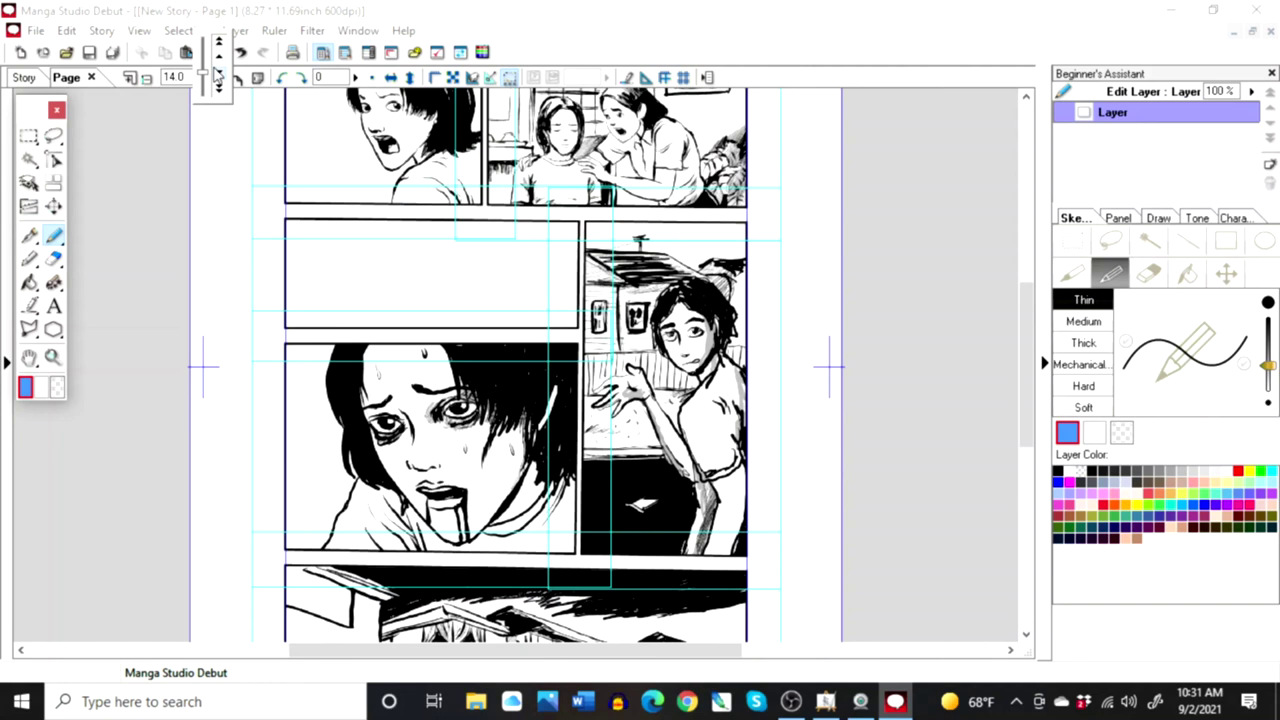
Step: Return to the drawing tools and select the folder of the tall panel with the woman and house
left_click(1162, 219)
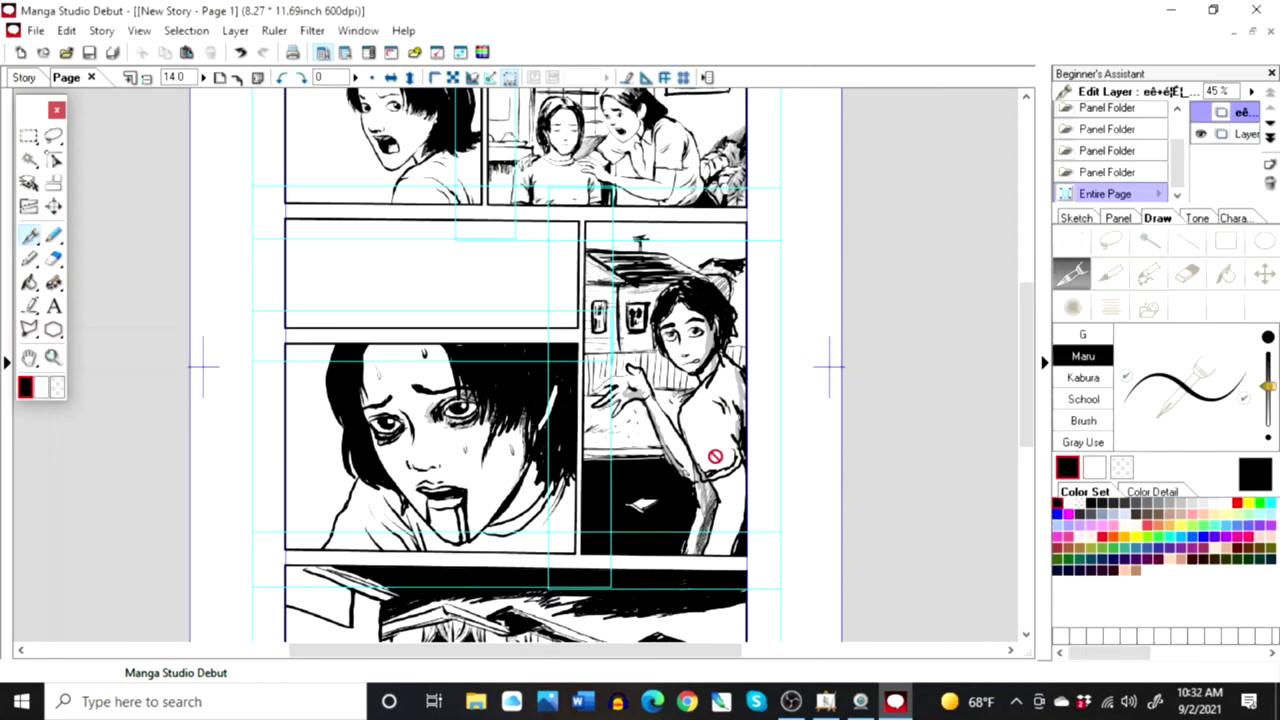
left_click(1108, 150)
left_click(1117, 174)
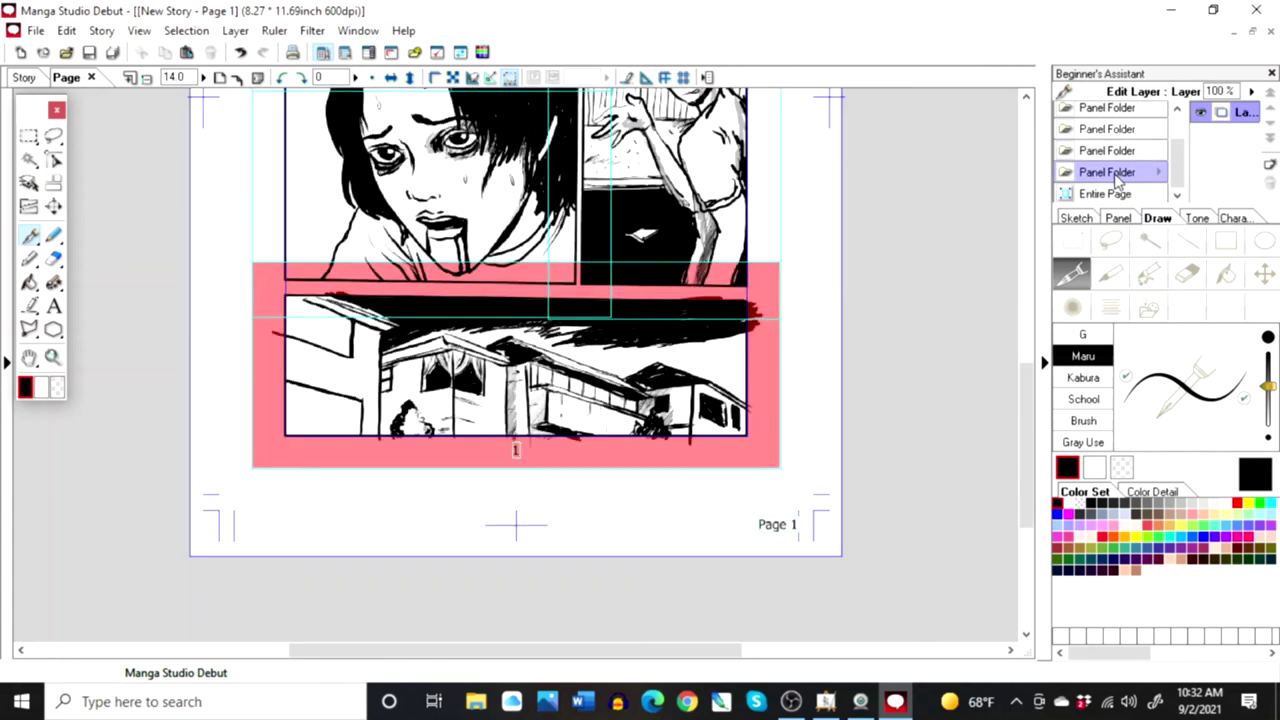
left_click(1132, 133)
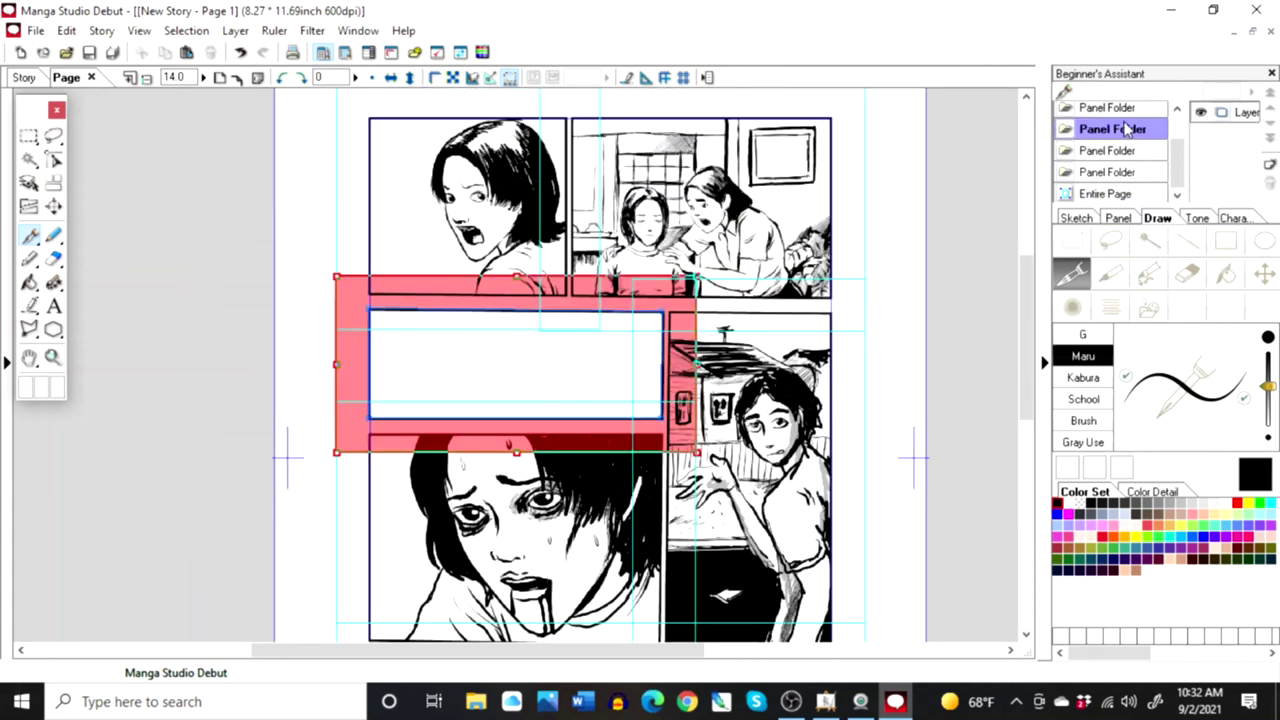
left_click(1126, 108)
left_click(1124, 152)
left_click(1124, 172)
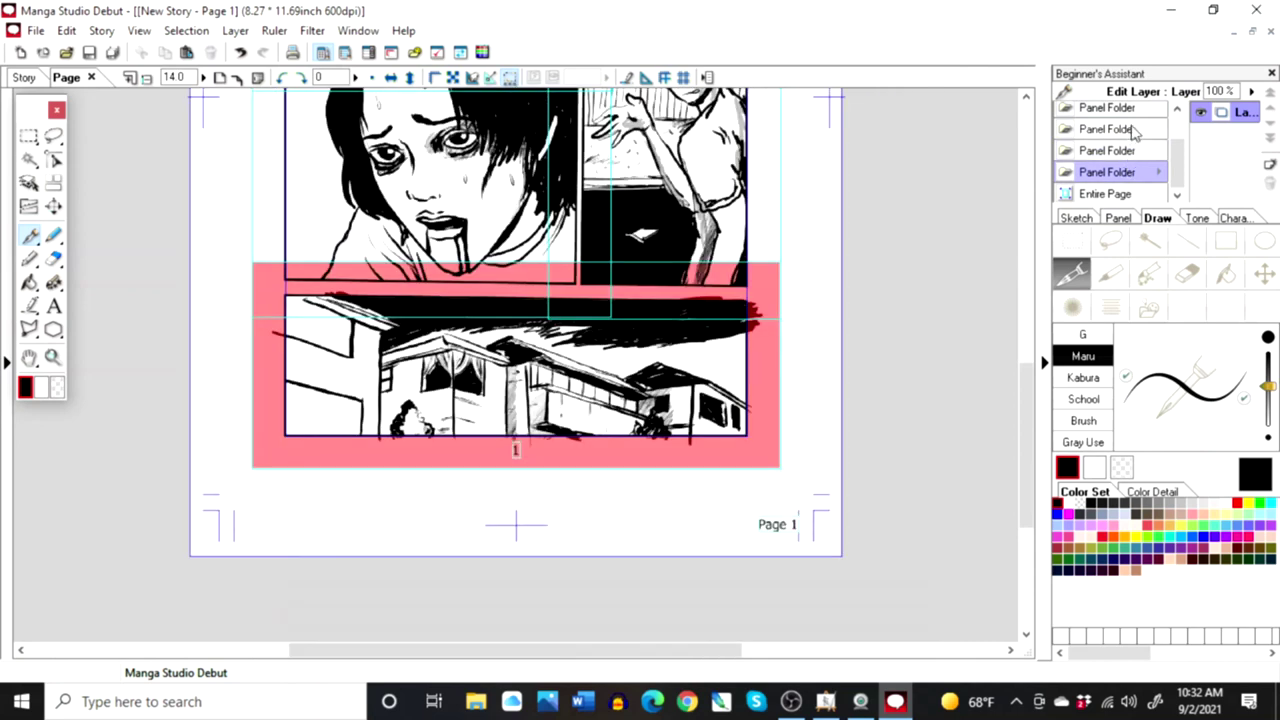
left_click(1132, 130)
left_click(1126, 108)
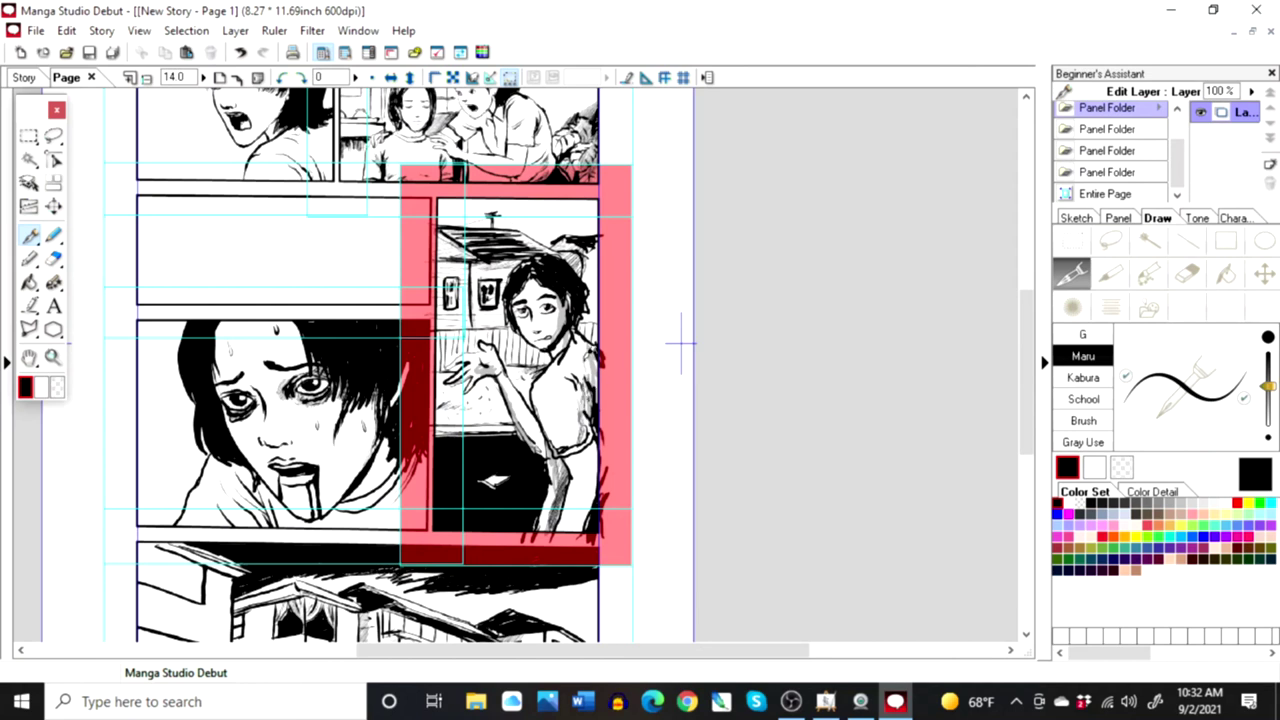
Step: Hatch the back of her shirt and sleeve, and the background beside her hair, with the Maru pen
left_click_drag(595, 355, 583, 408)
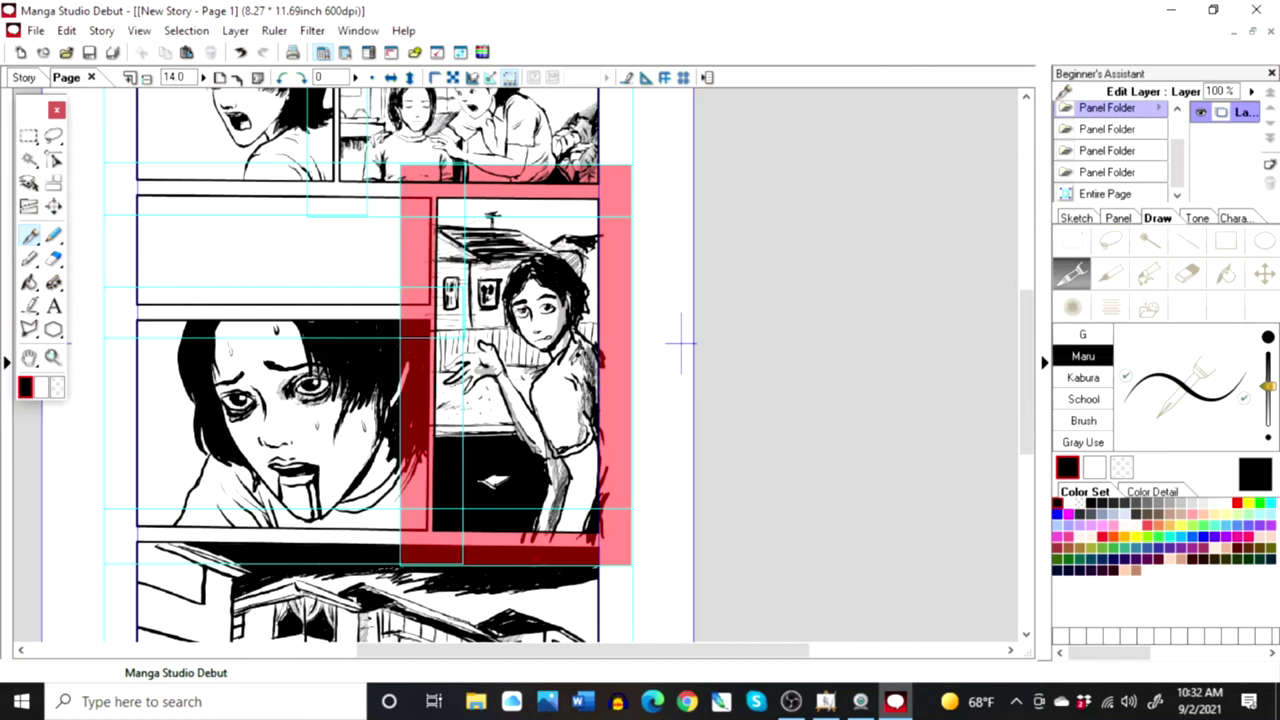
mouse_move(594, 343)
left_mouse_down()
mouse_move(579, 371)
mouse_move(582, 429)
left_mouse_up()
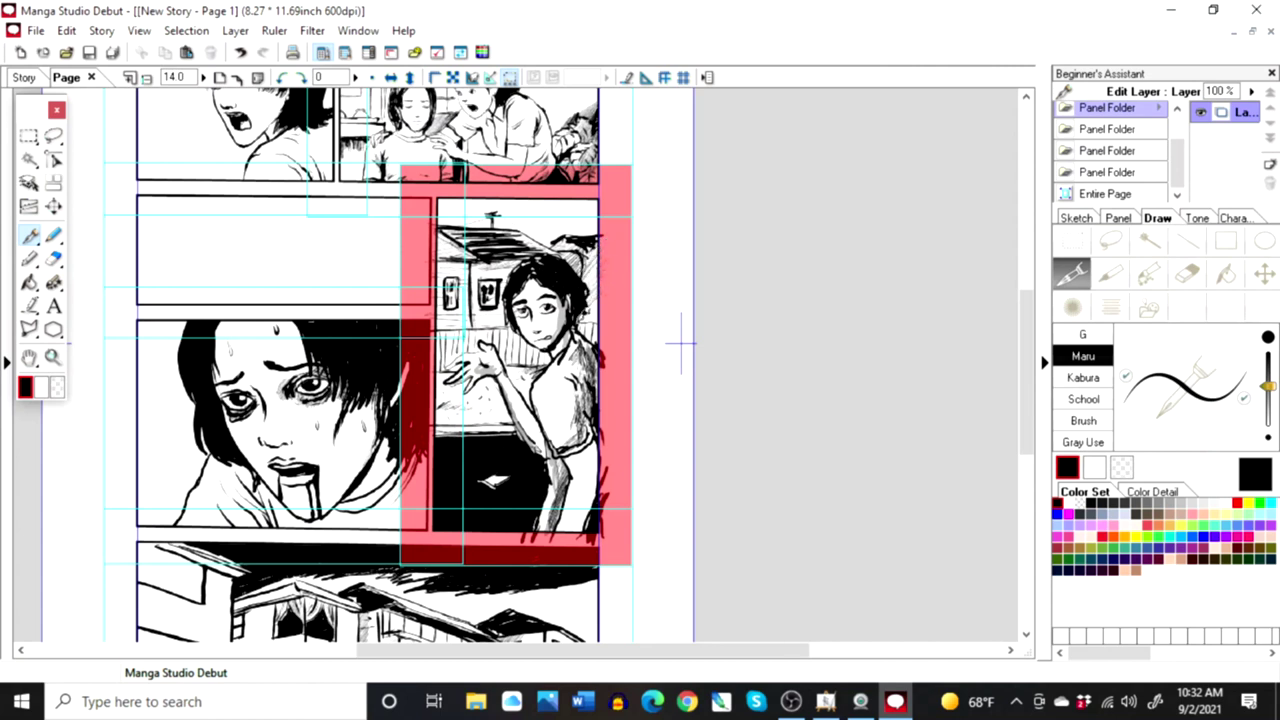
left_click_drag(592, 318, 611, 236)
left_click_drag(578, 282, 590, 258)
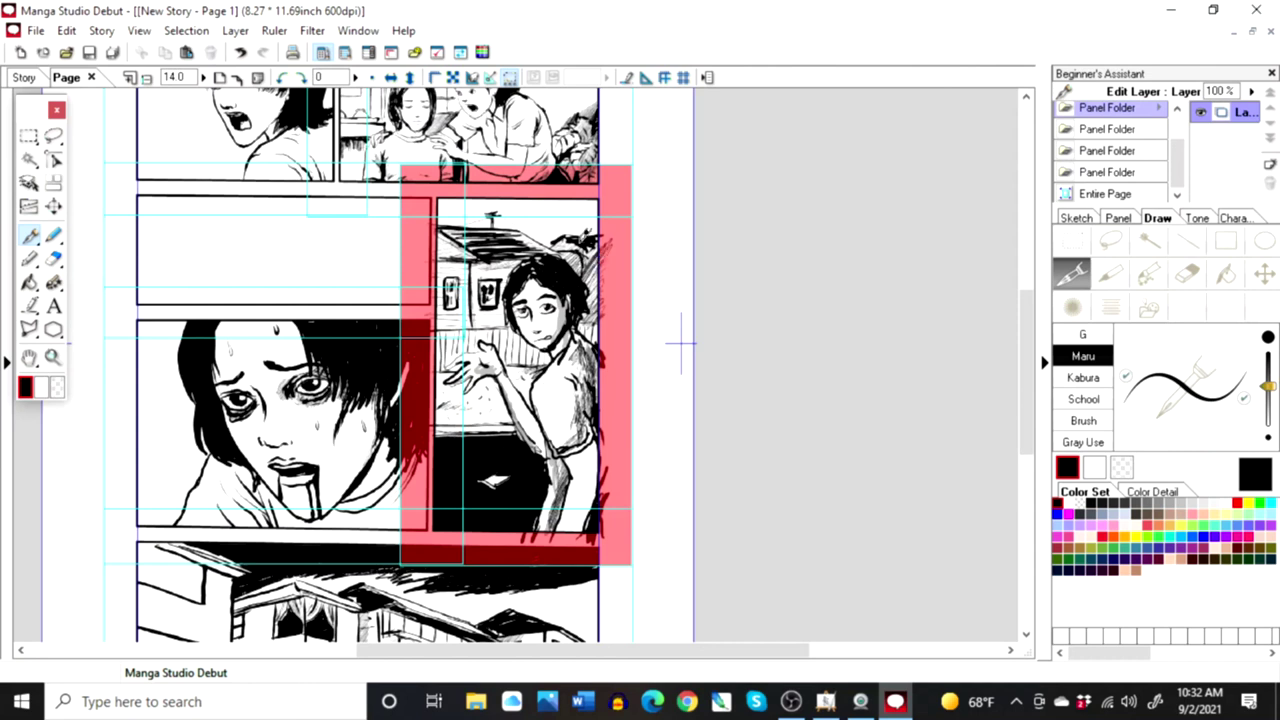